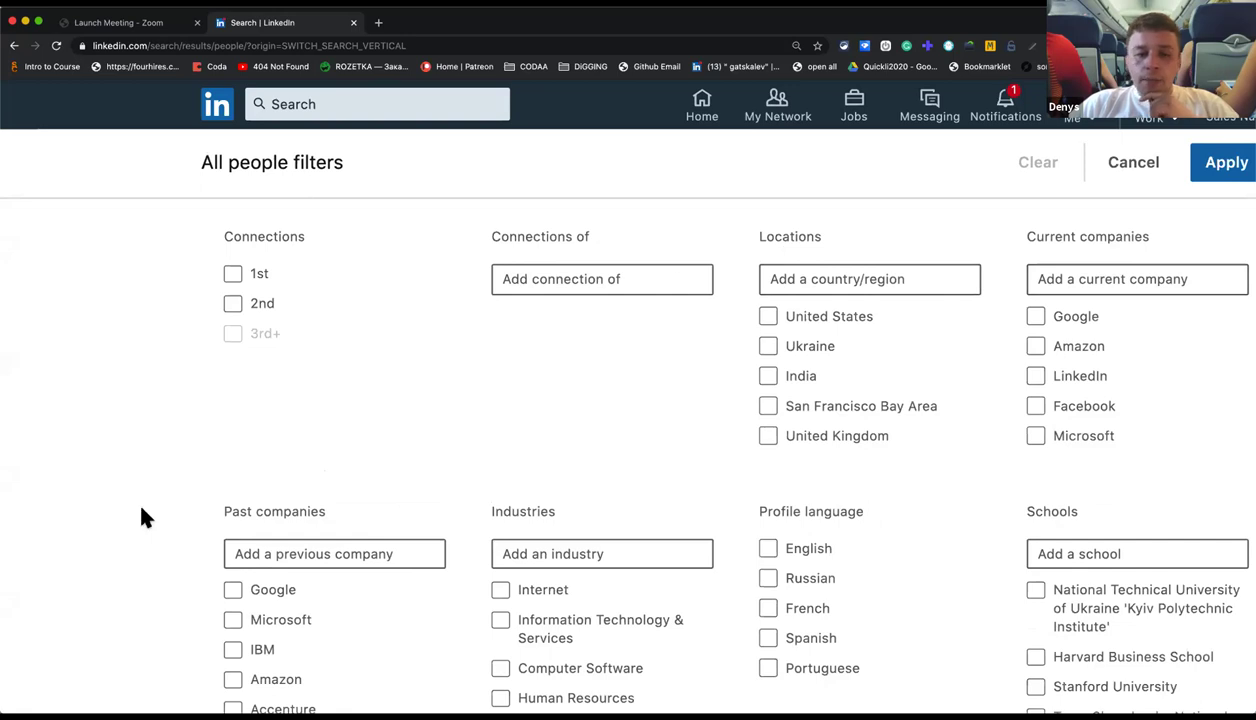
Add Grammarly to the past companies filter of the people search.
scroll(322, 510, down, 1)
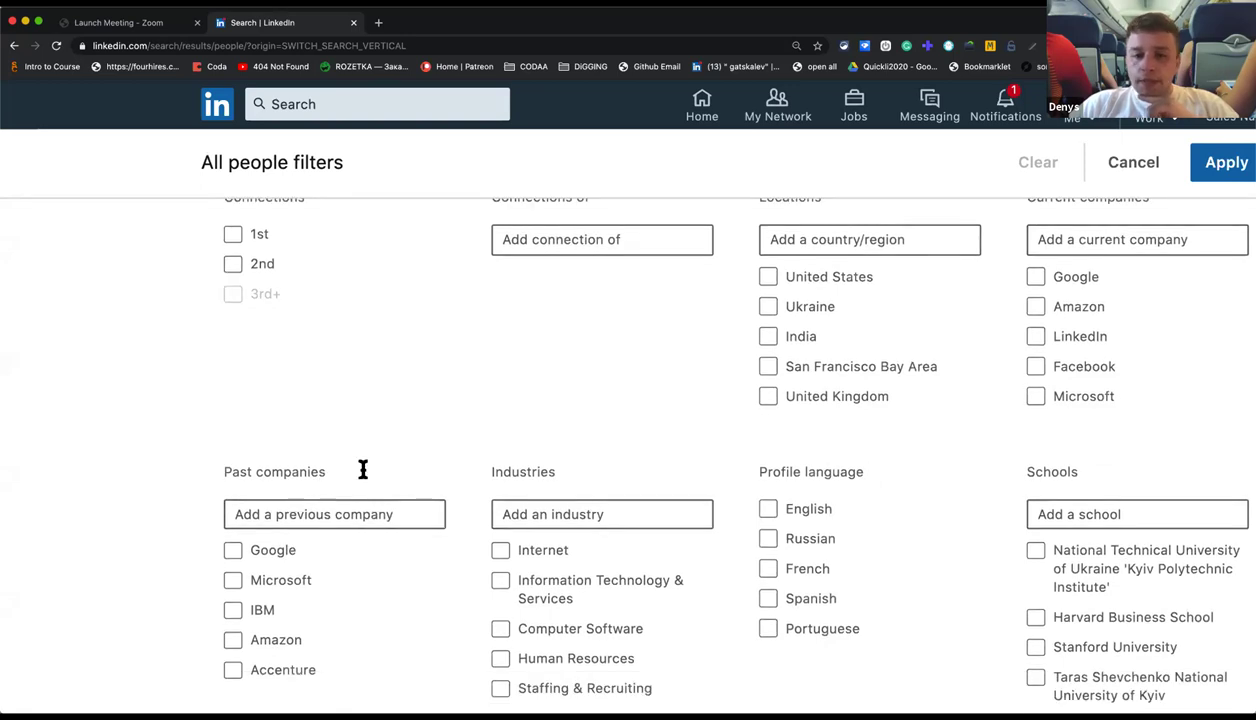
click(289, 514)
text(h)
key(BackSpace)
text(ре)
key(BackSpace)
key(BackSpace)
text(gr)
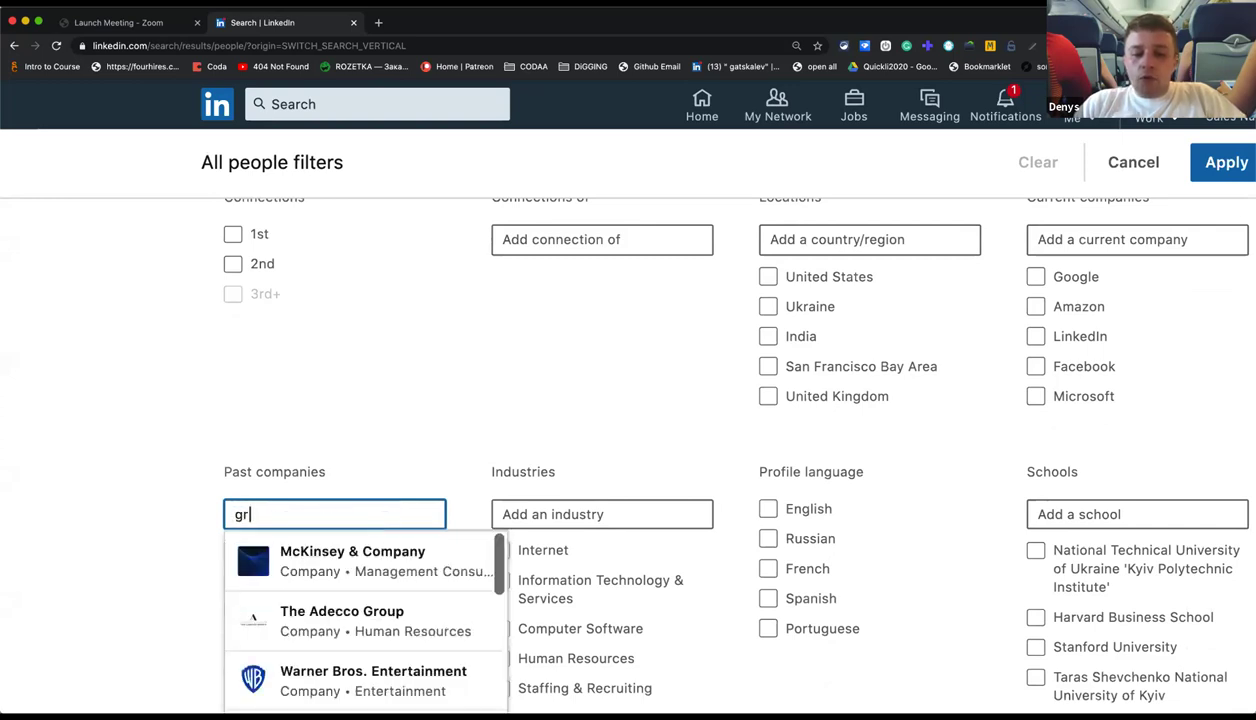
text(a)
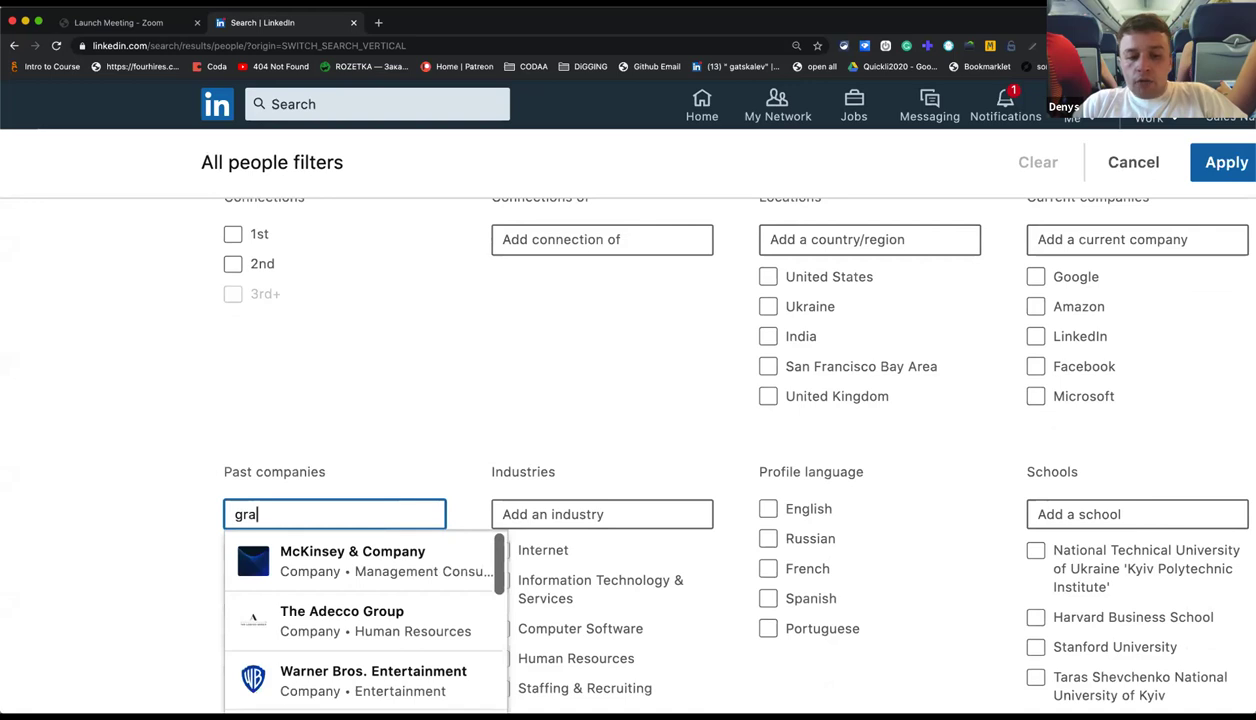
text(mm)
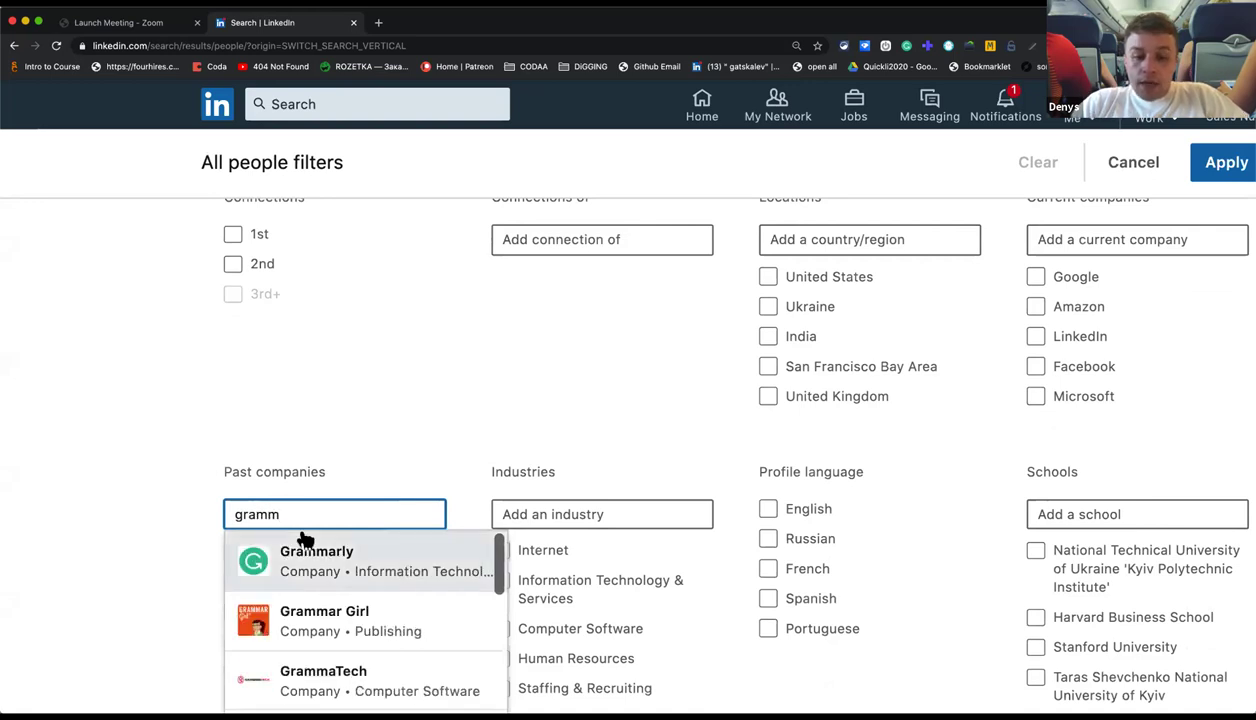
click(296, 548)
Look over the remaining people filters and deselect Grammarly under past companies.
scroll(375, 485, down, 3)
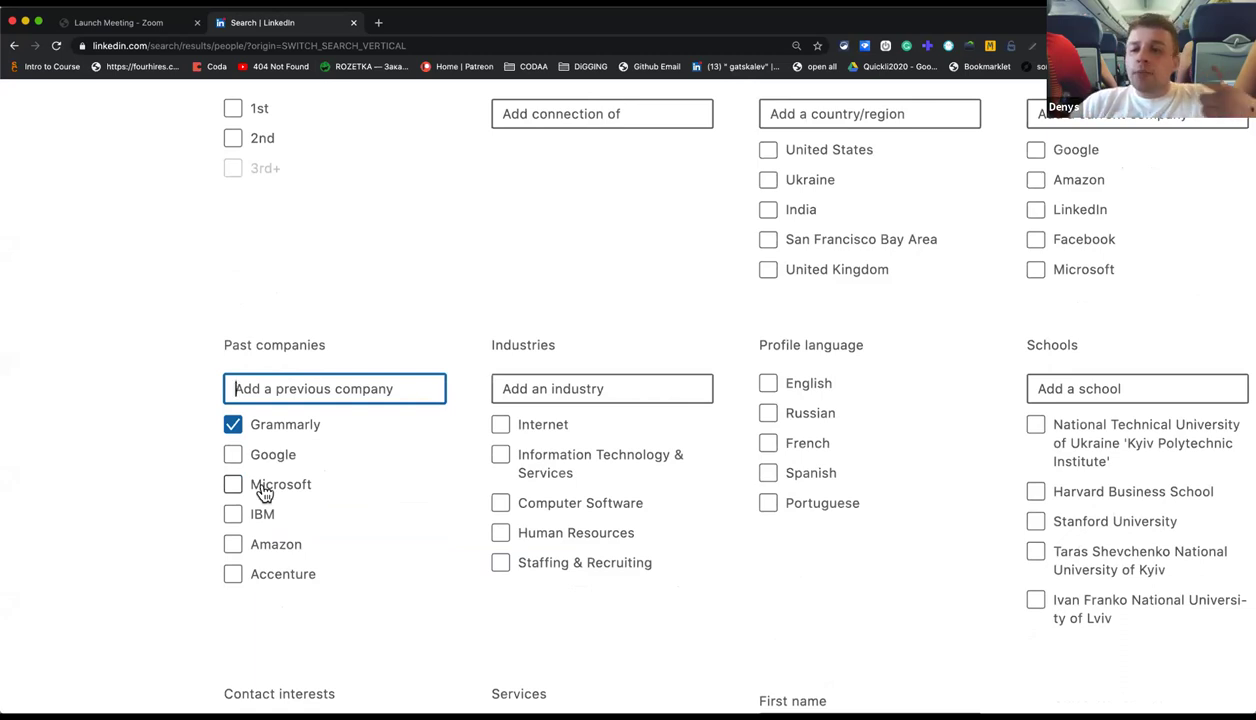
scroll(596, 359, up, 1)
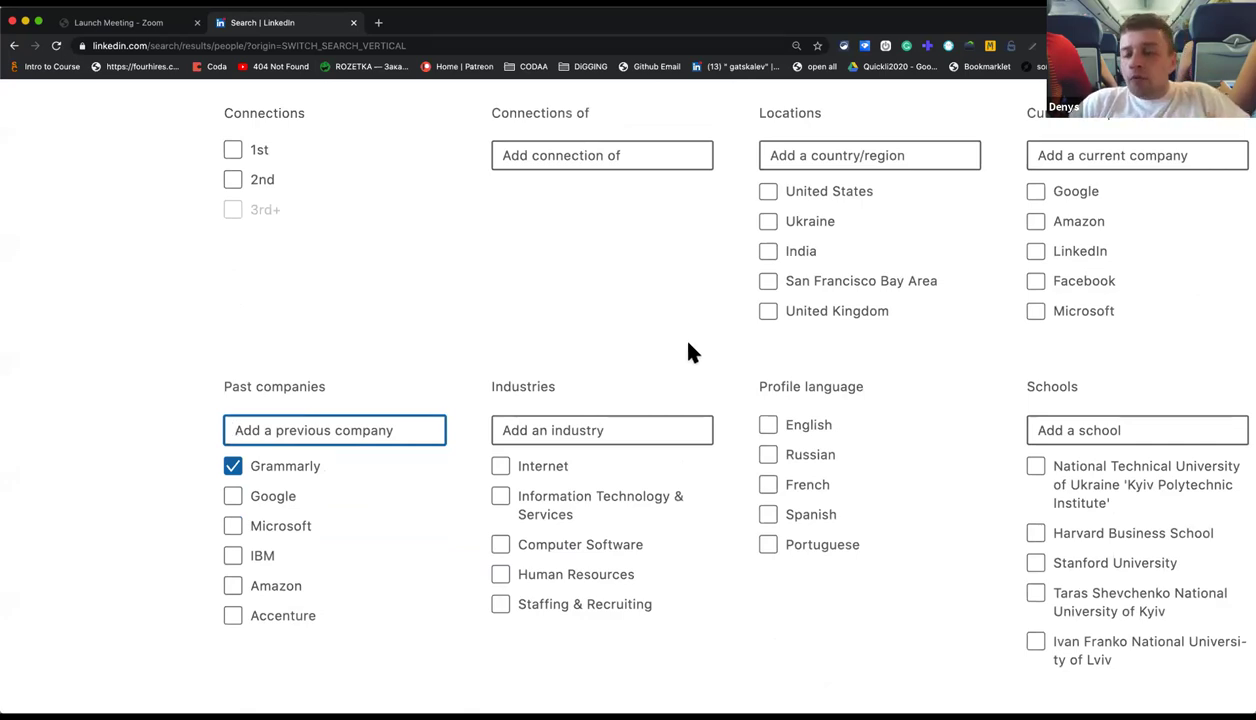
scroll(701, 332, down, 1)
scroll(705, 345, down, 2)
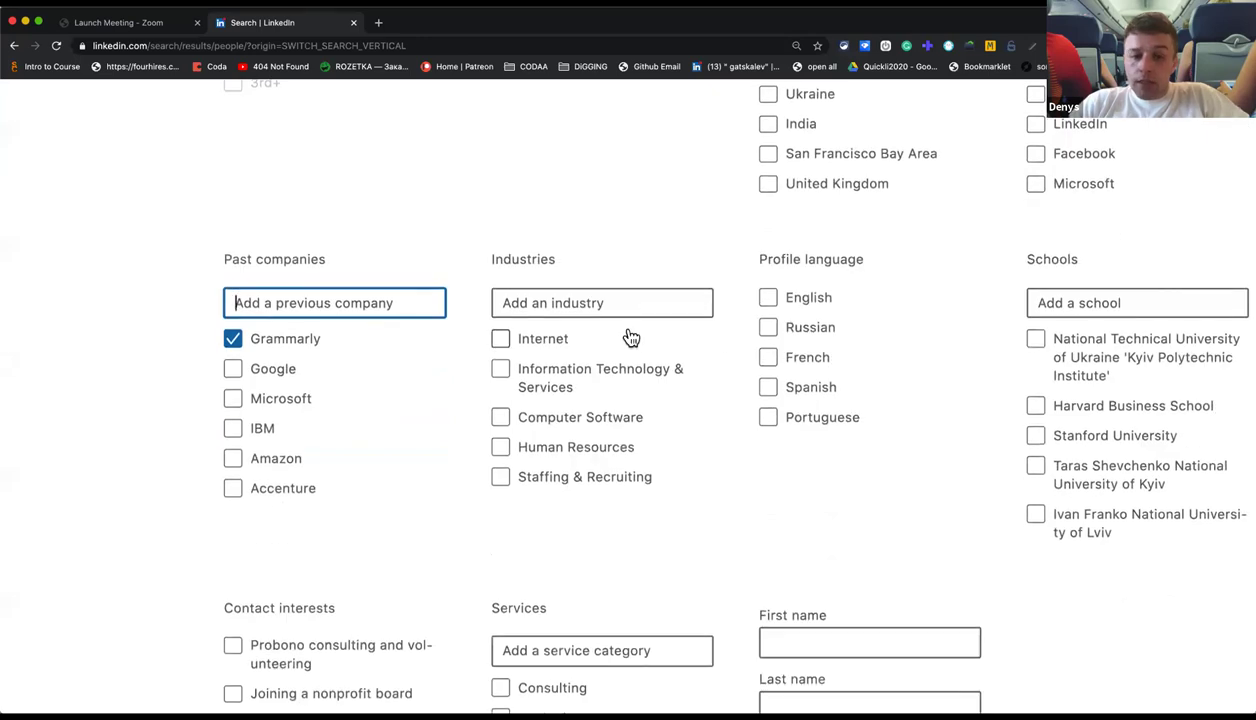
scroll(455, 367, up, 1)
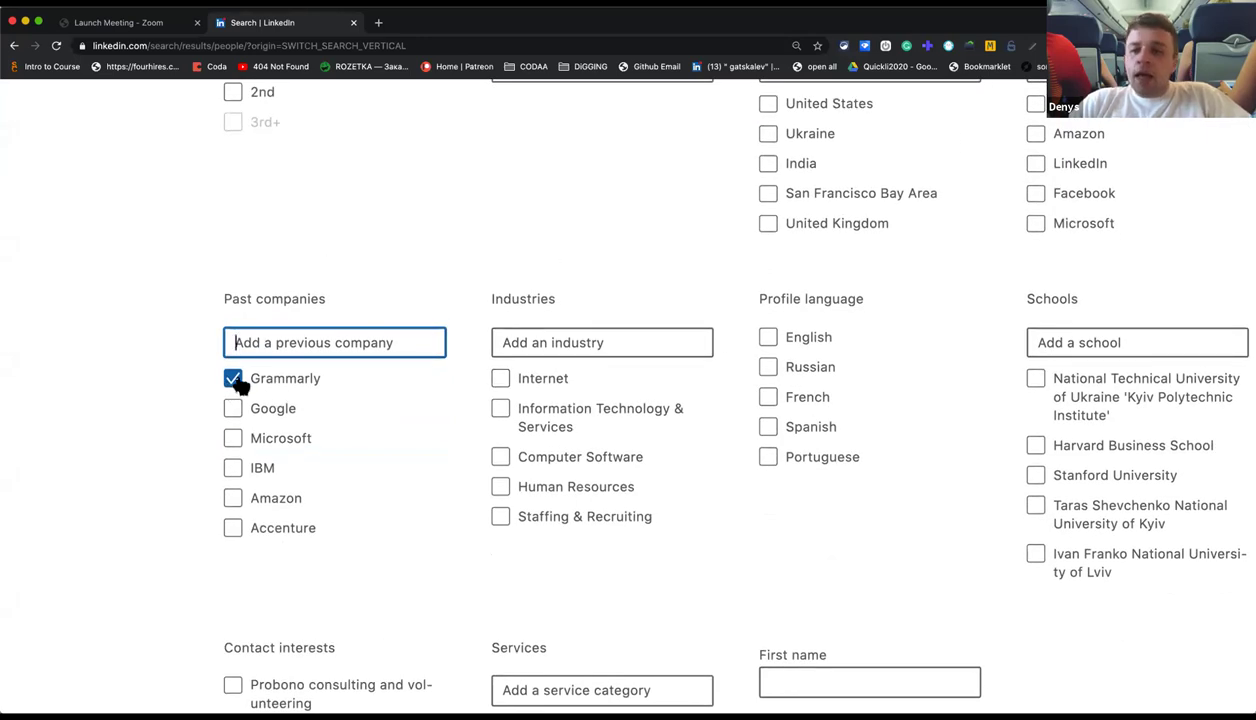
click(233, 379)
Examine the free-text fields for first name, last name, title, company and school at the end of the filters.
scroll(406, 360, down, 1)
scroll(406, 360, down, 5)
scroll(516, 336, right, 6)
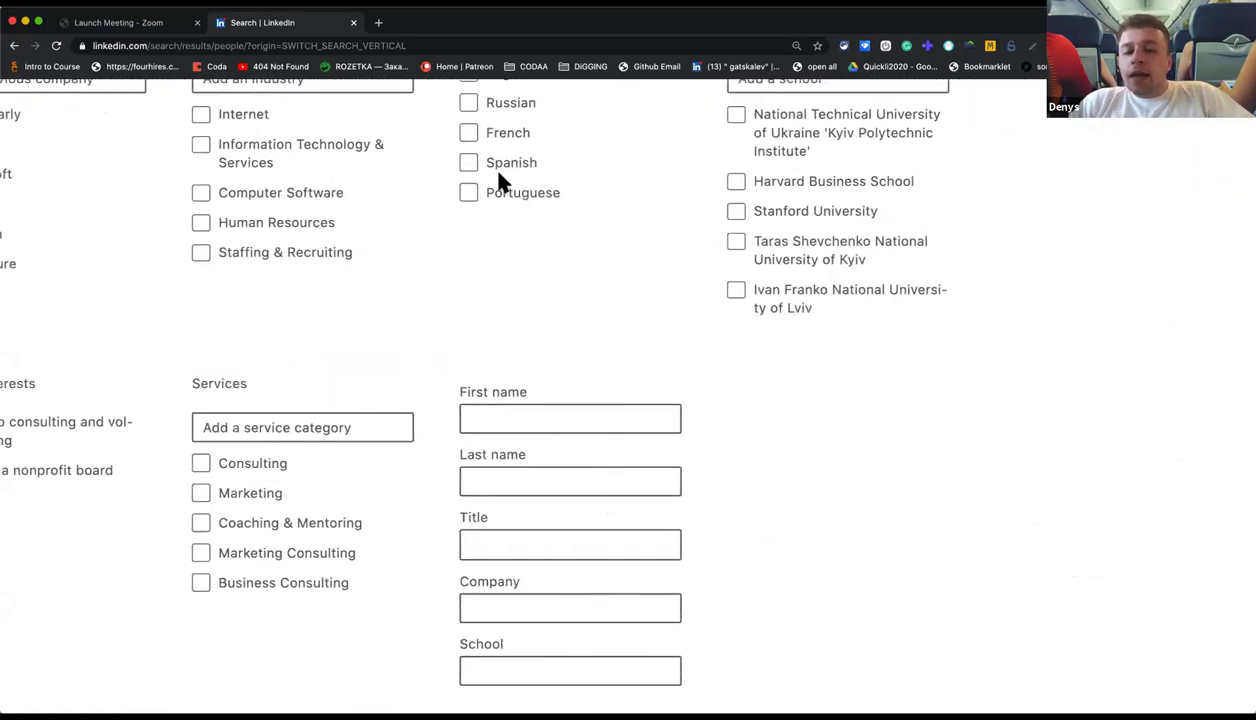
scroll(500, 180, down, 3)
scroll(500, 180, right, 1)
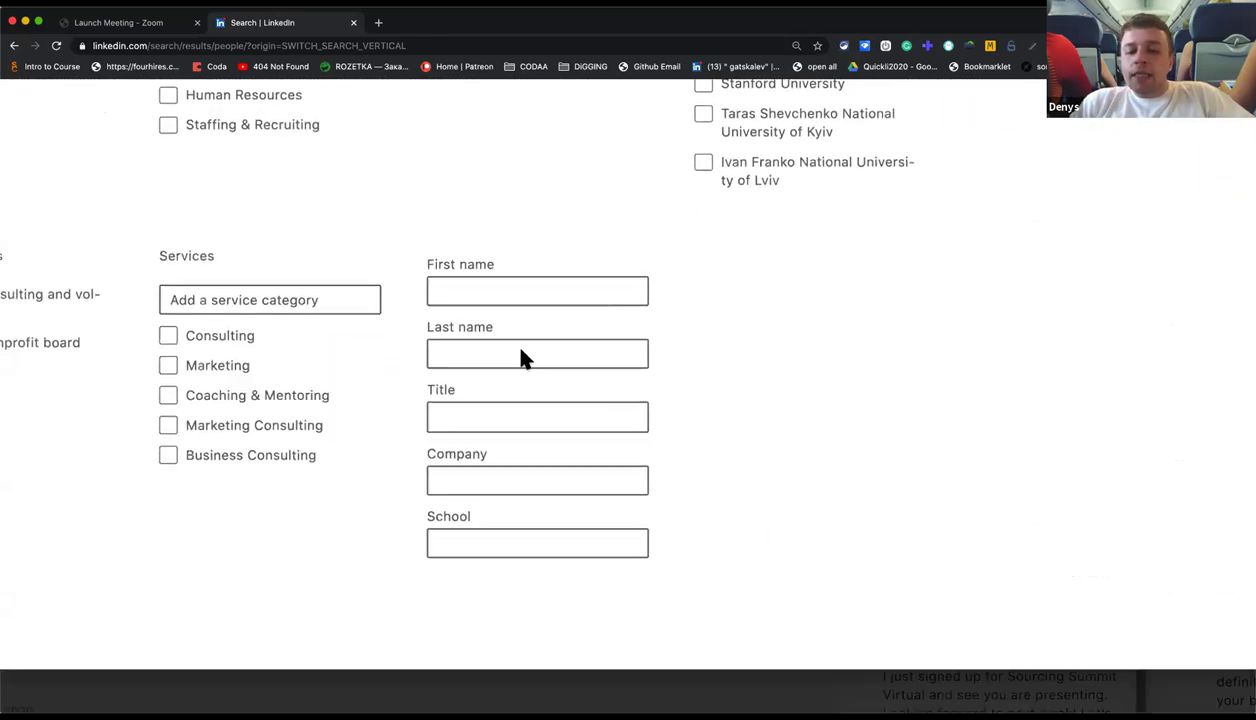
click(470, 408)
click(572, 355)
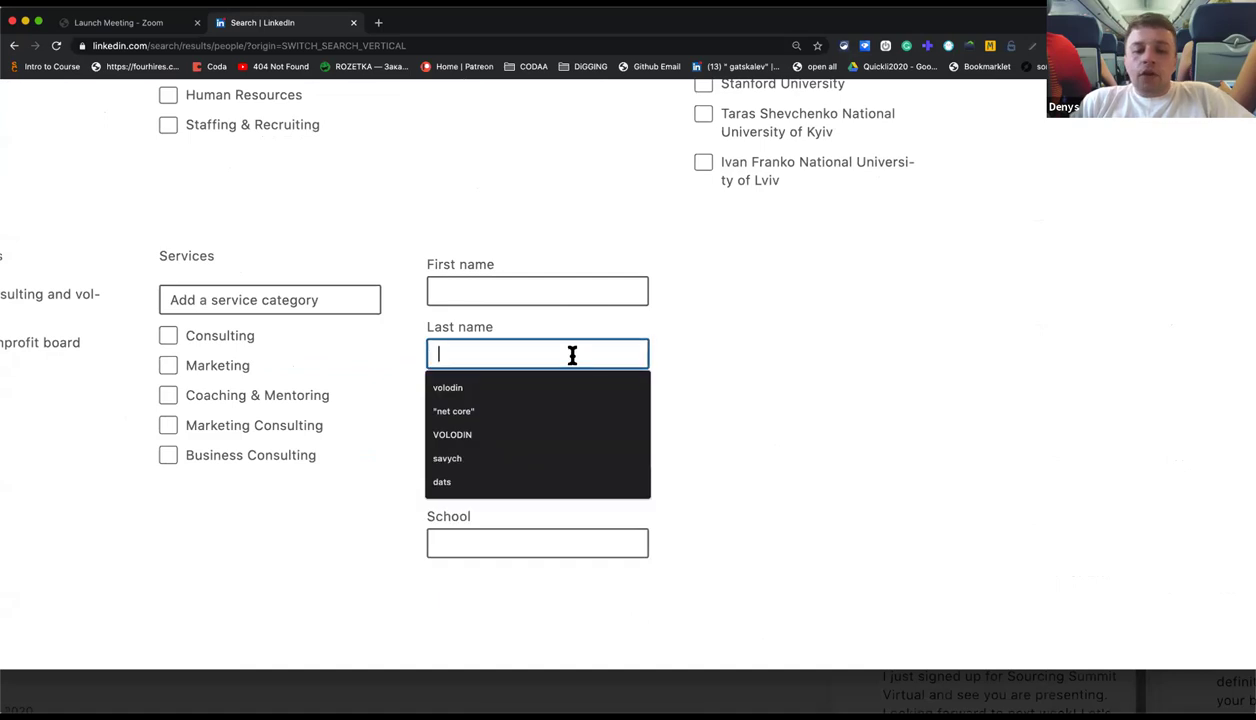
click(597, 288)
Set the Company keyword filter to the Boolean string "grammarly OR(preply) OR(boosta)".
click(585, 474)
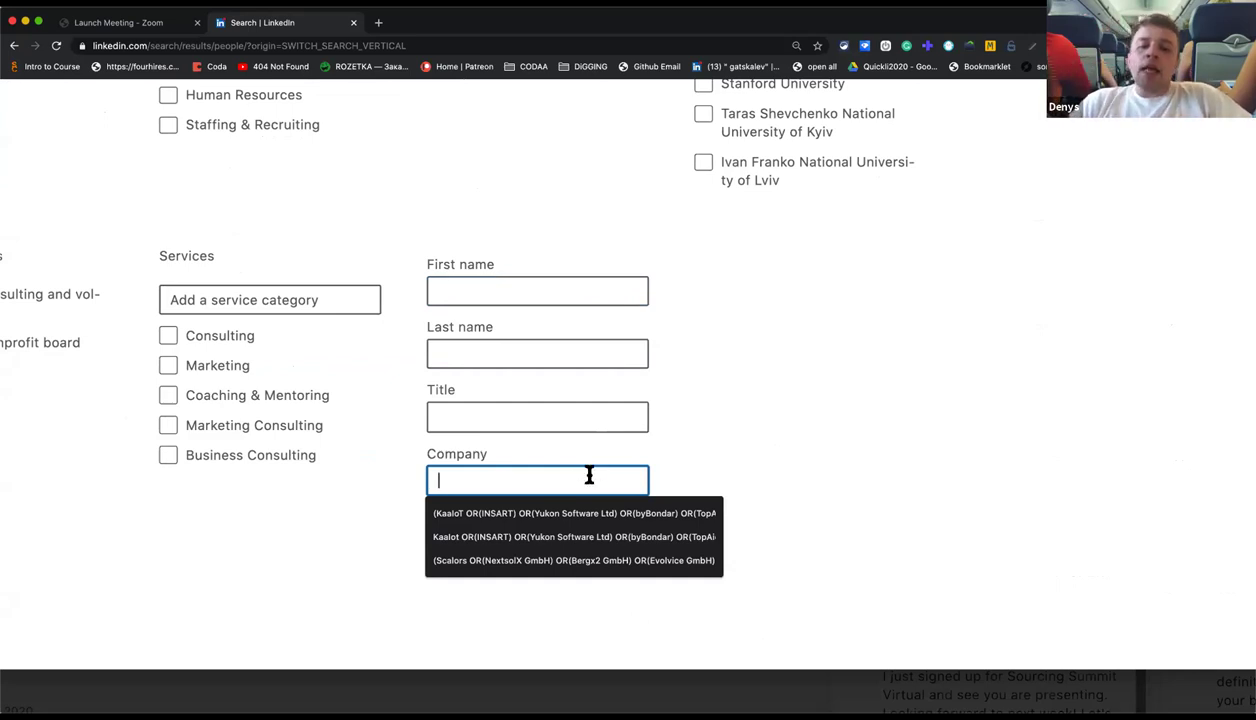
text(g)
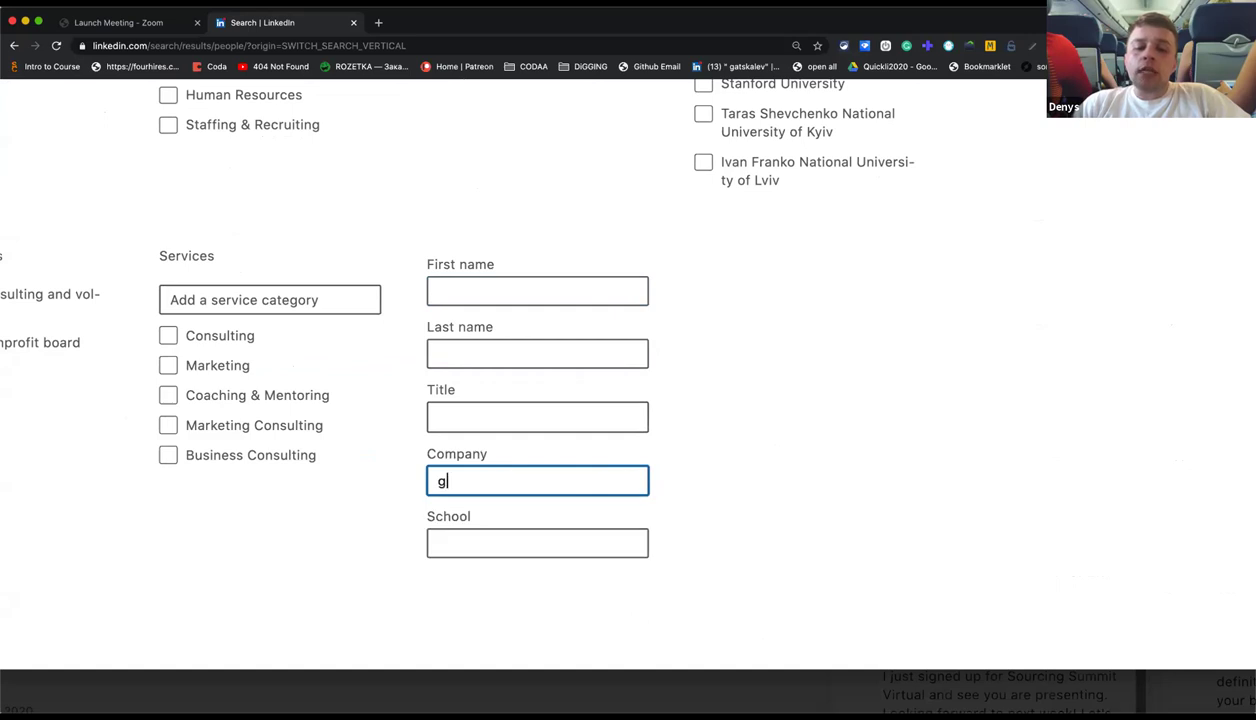
text(m)
key(BackSpace)
key(BackSpace)
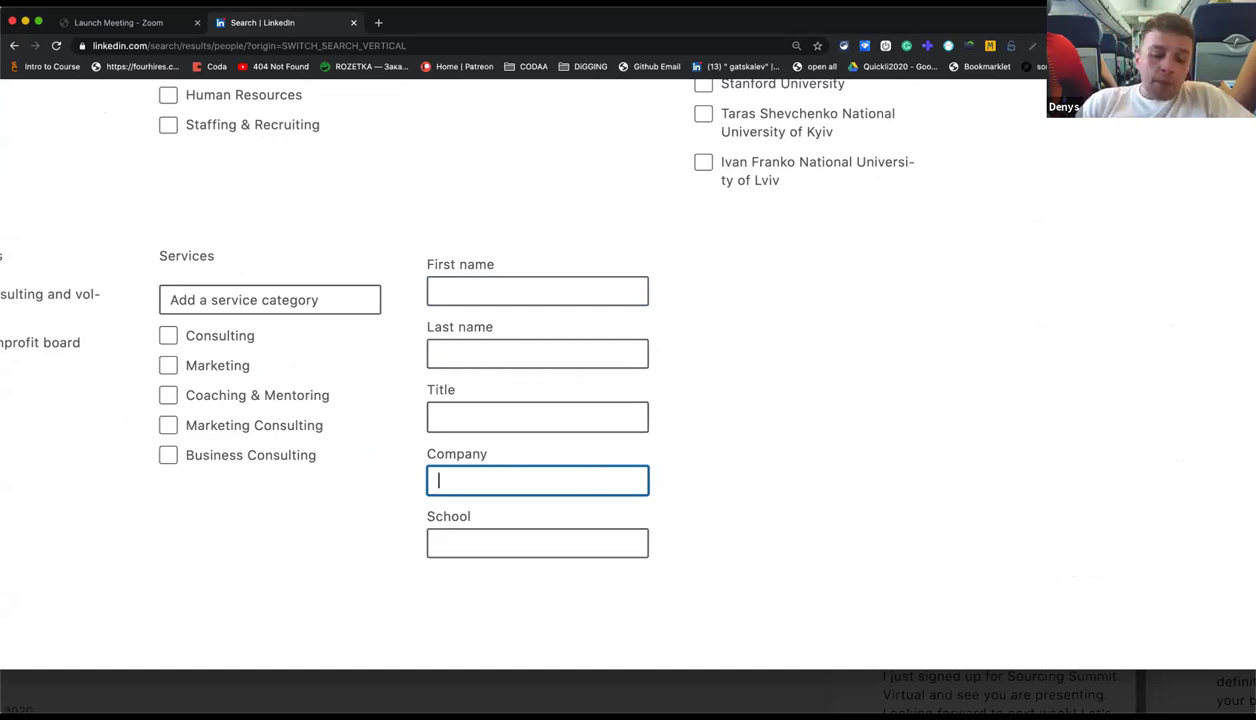
text(gr)
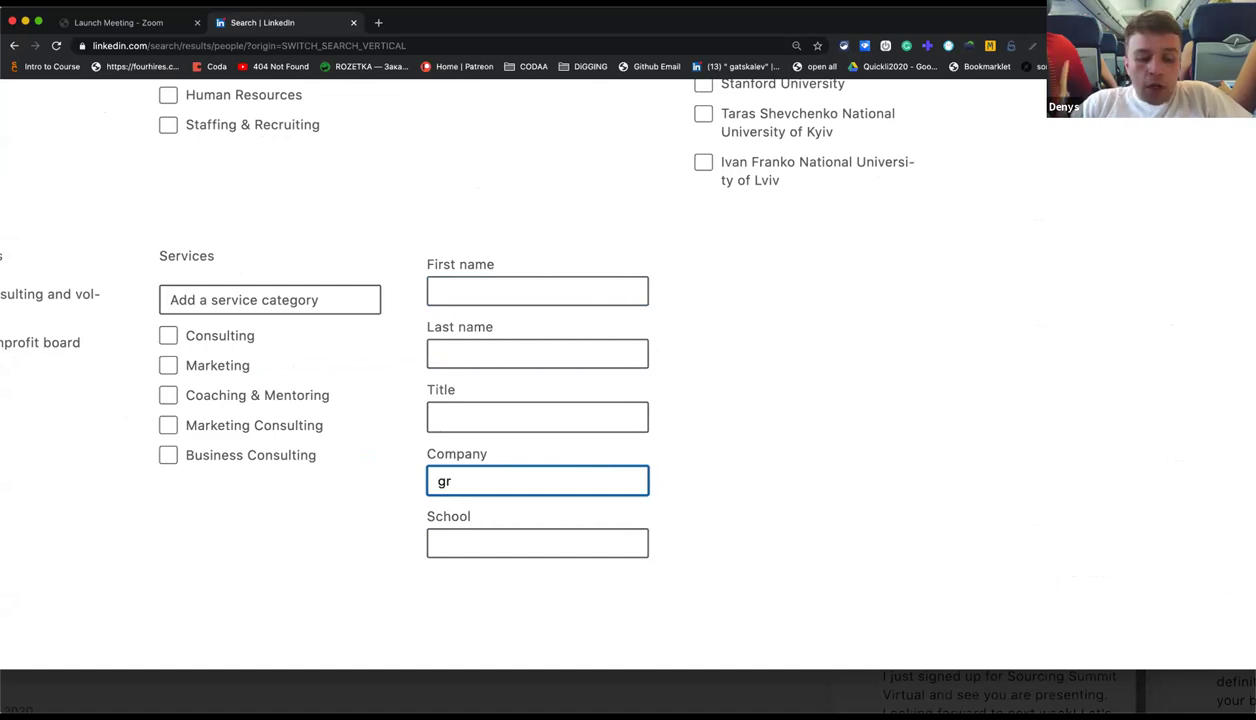
text(amm)
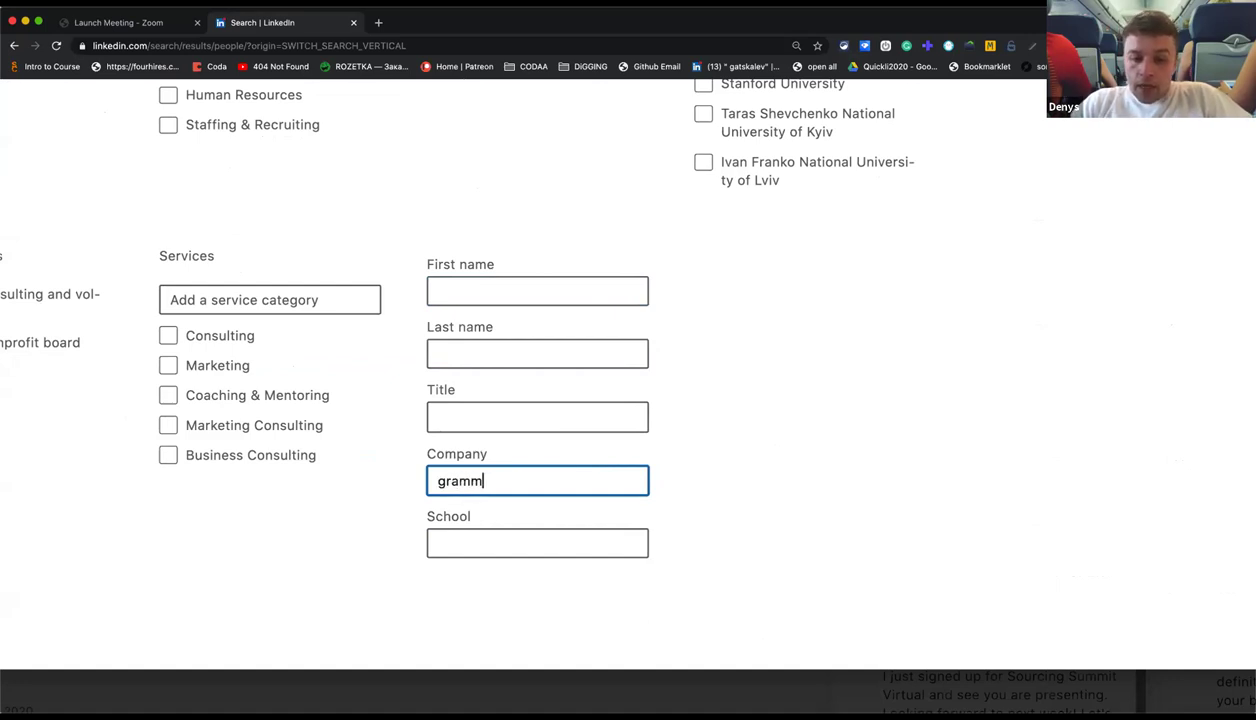
text(ar)
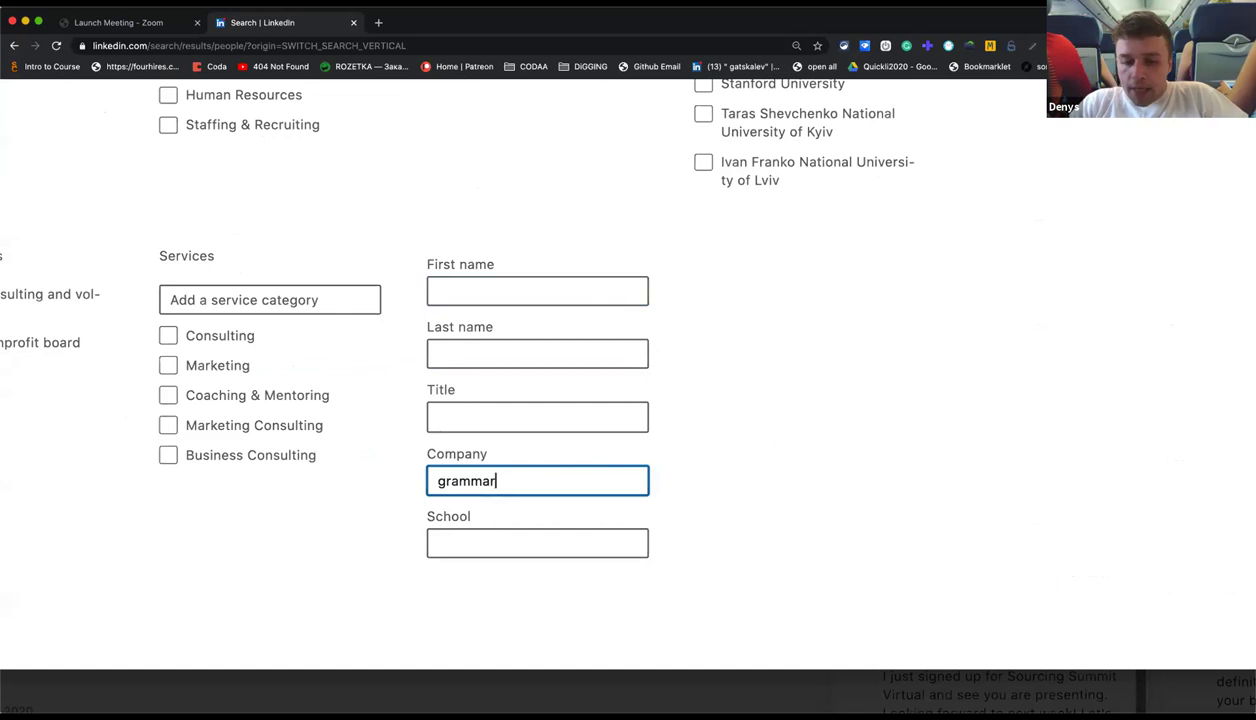
text(ly OR)
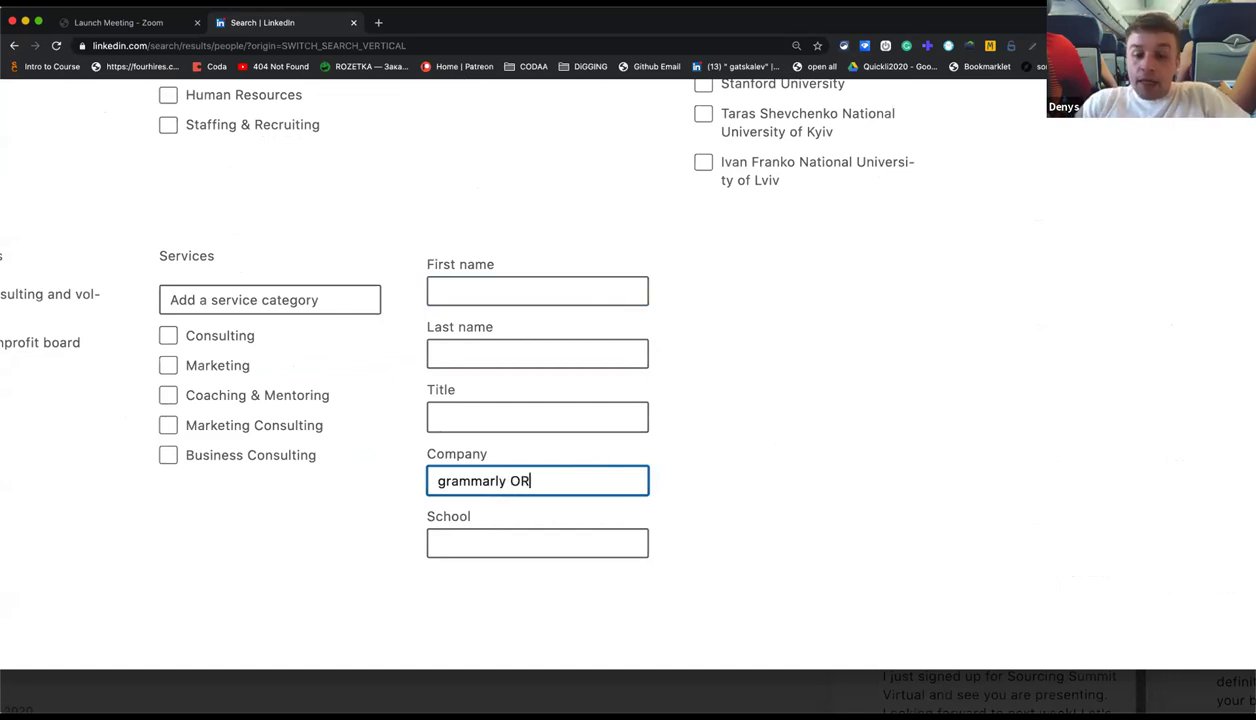
text((preply) o)
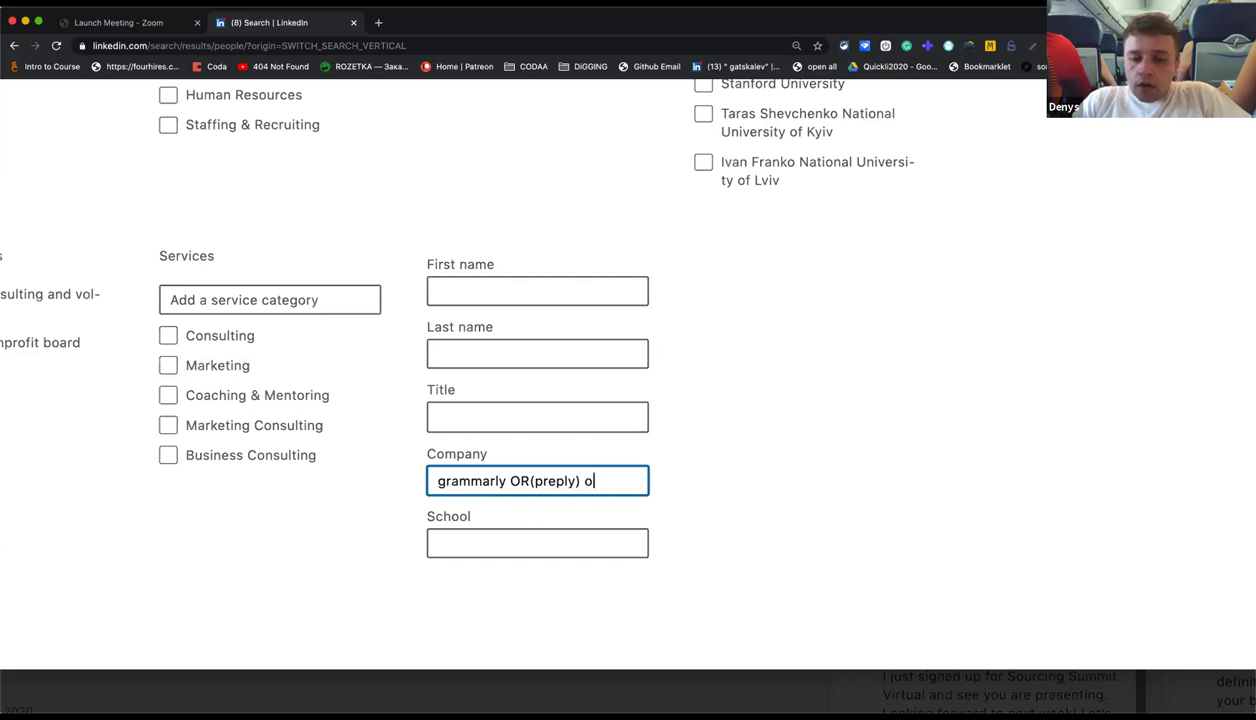
text(OR()
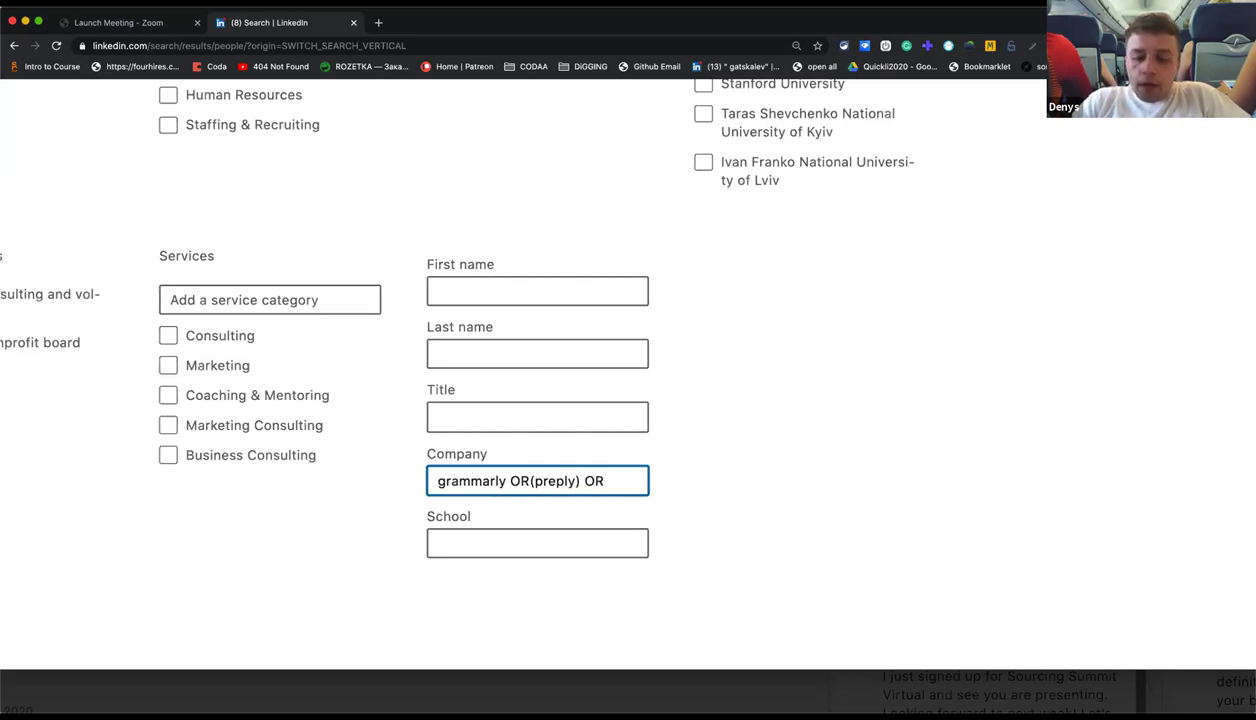
text(w)
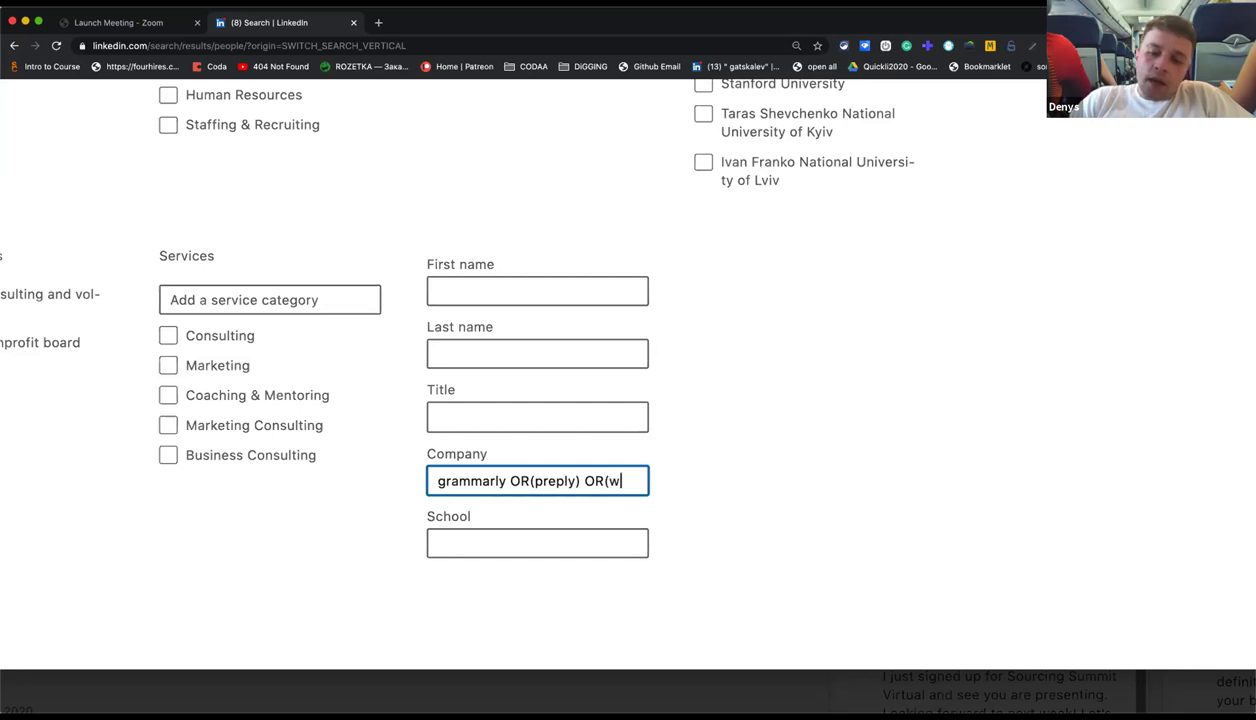
key(BackSpace)
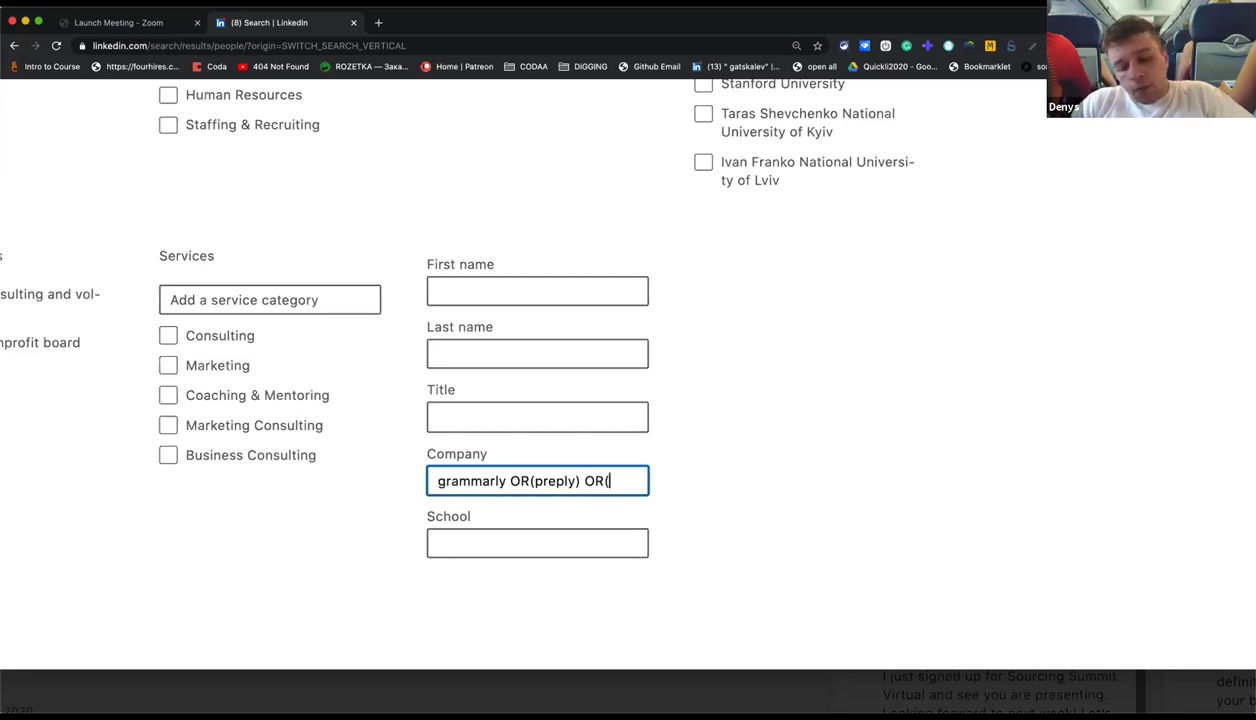
text(boost)
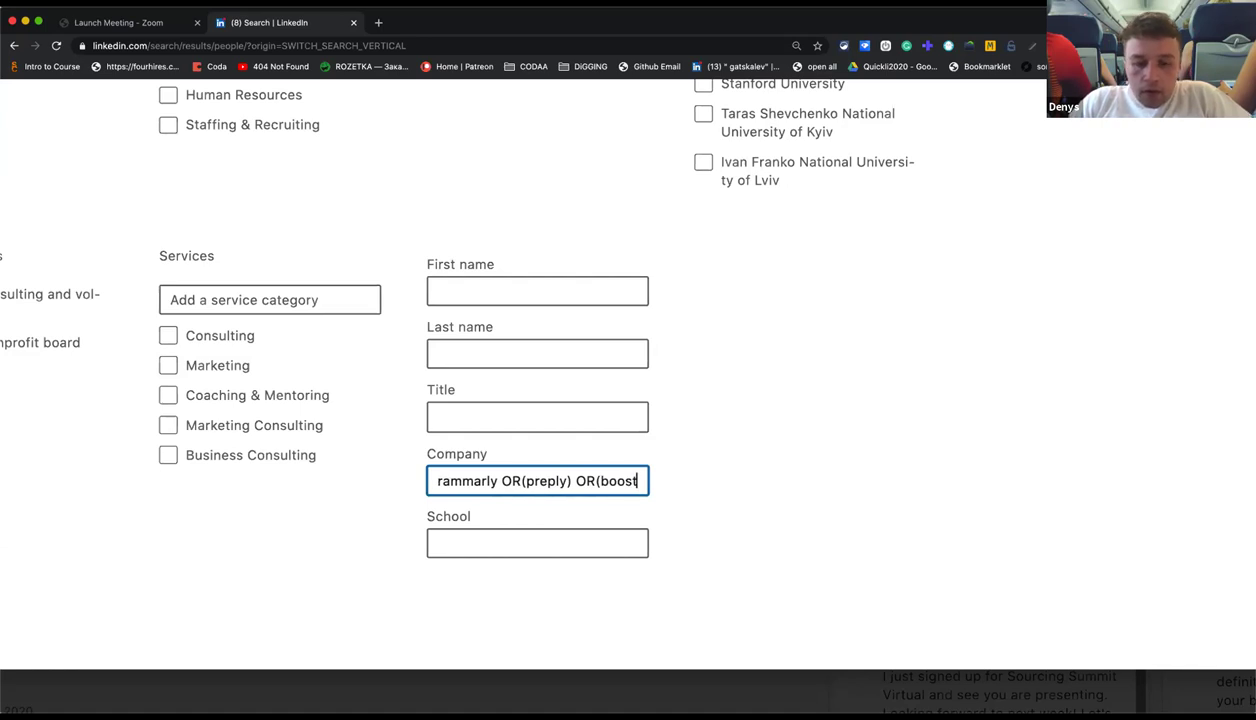
text(a))
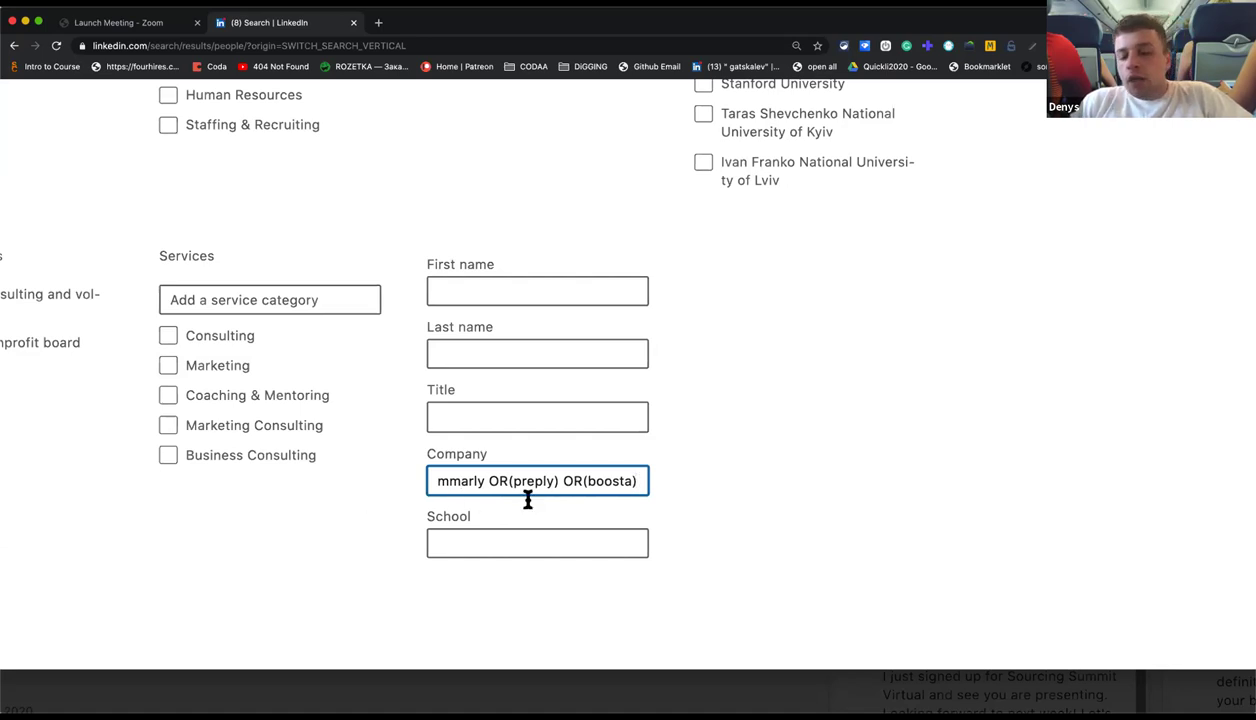
Limit the location to Ukraine and apply the people filters.
scroll(756, 228, up, 1)
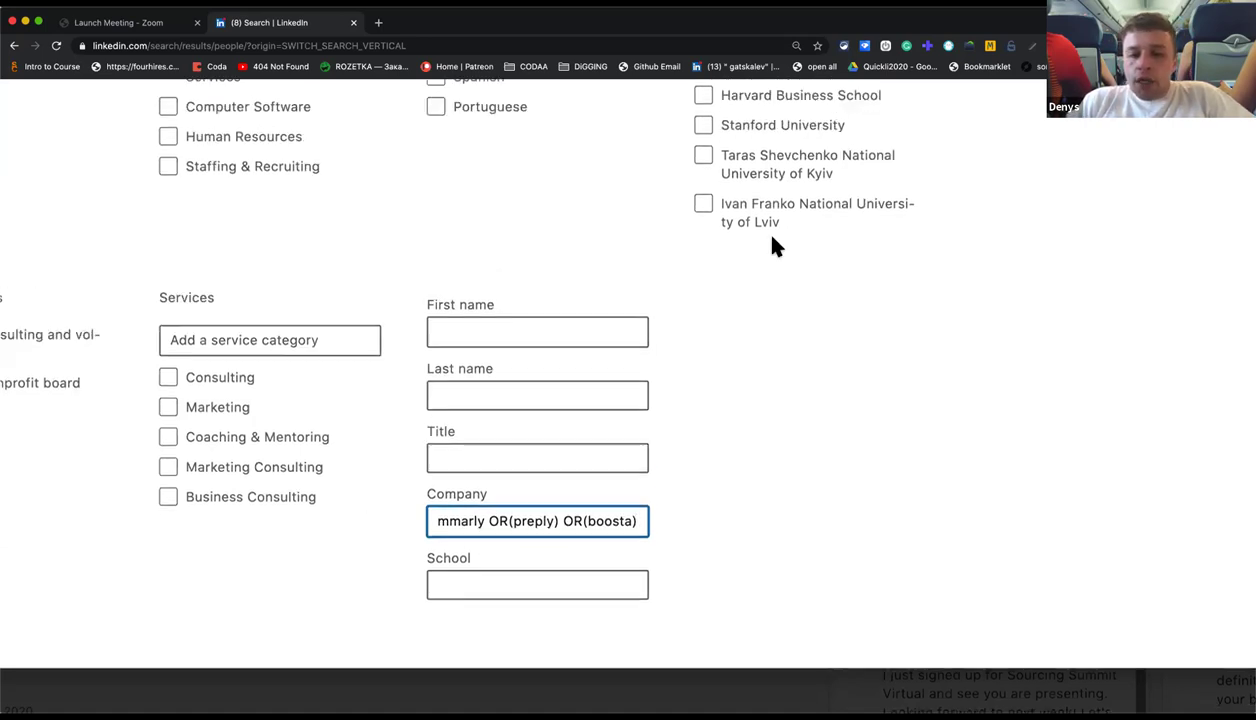
scroll(735, 210, up, 4)
scroll(735, 210, up, 6)
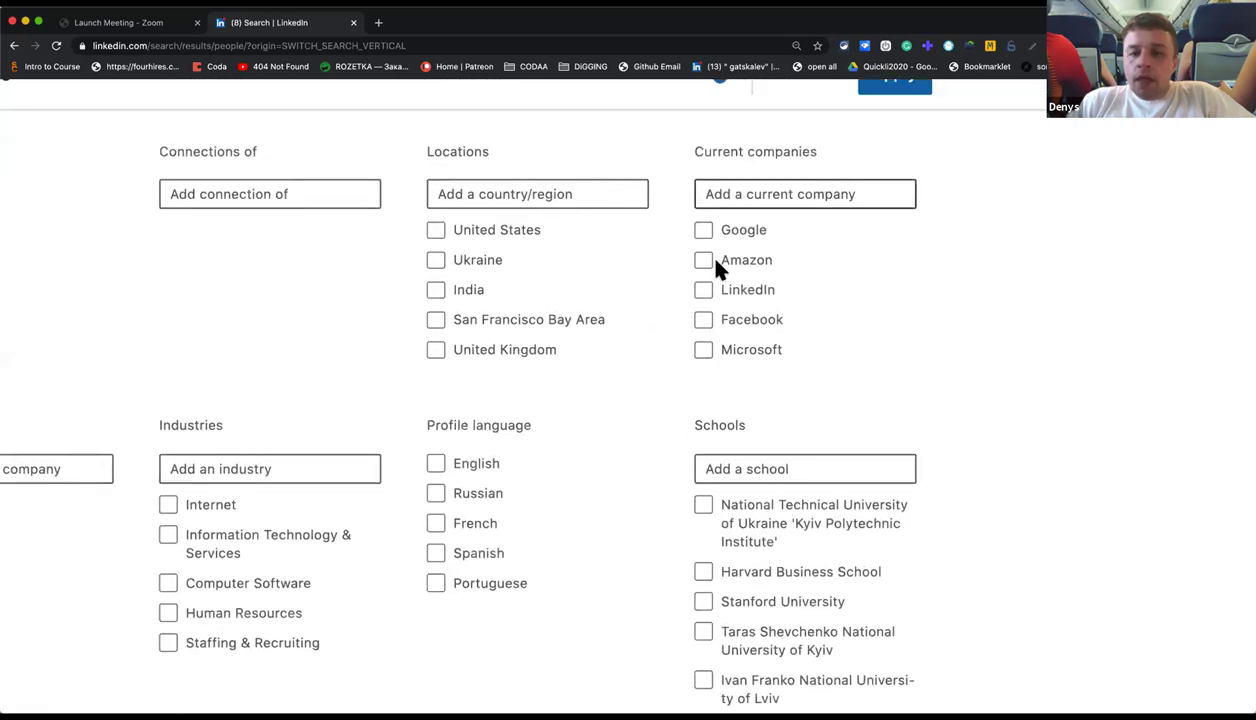
click(435, 260)
scroll(706, 233, up, 2)
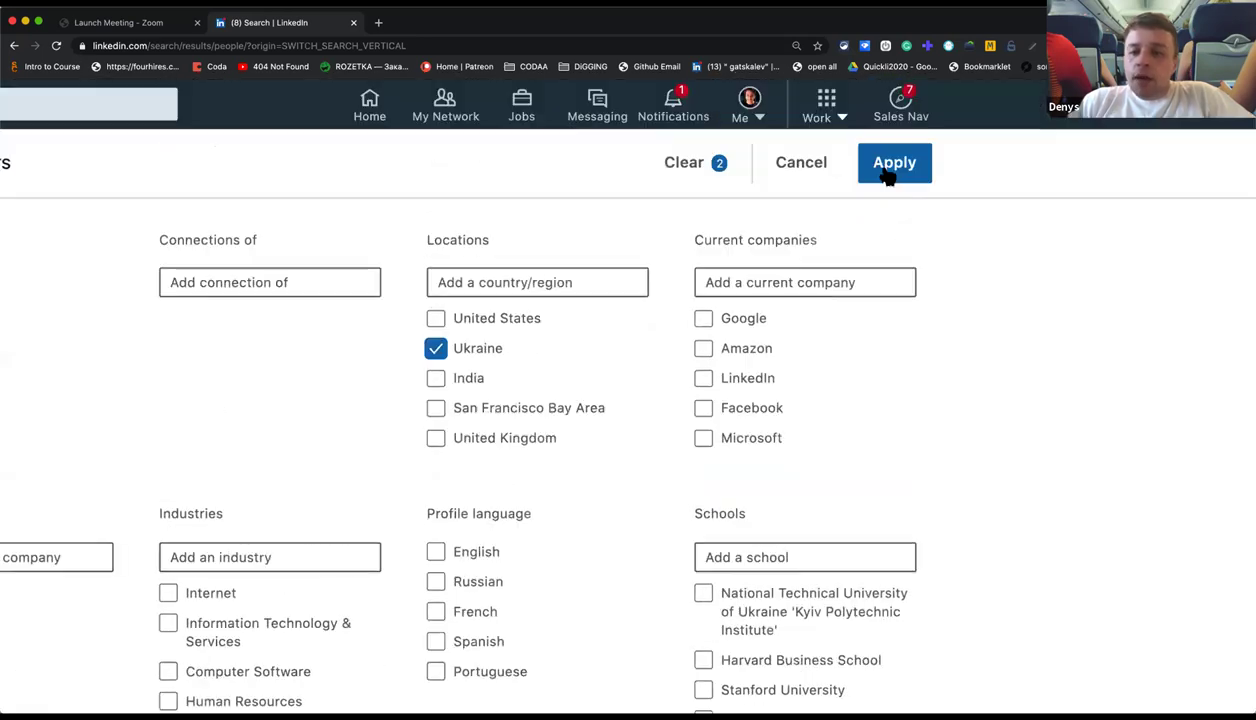
click(892, 163)
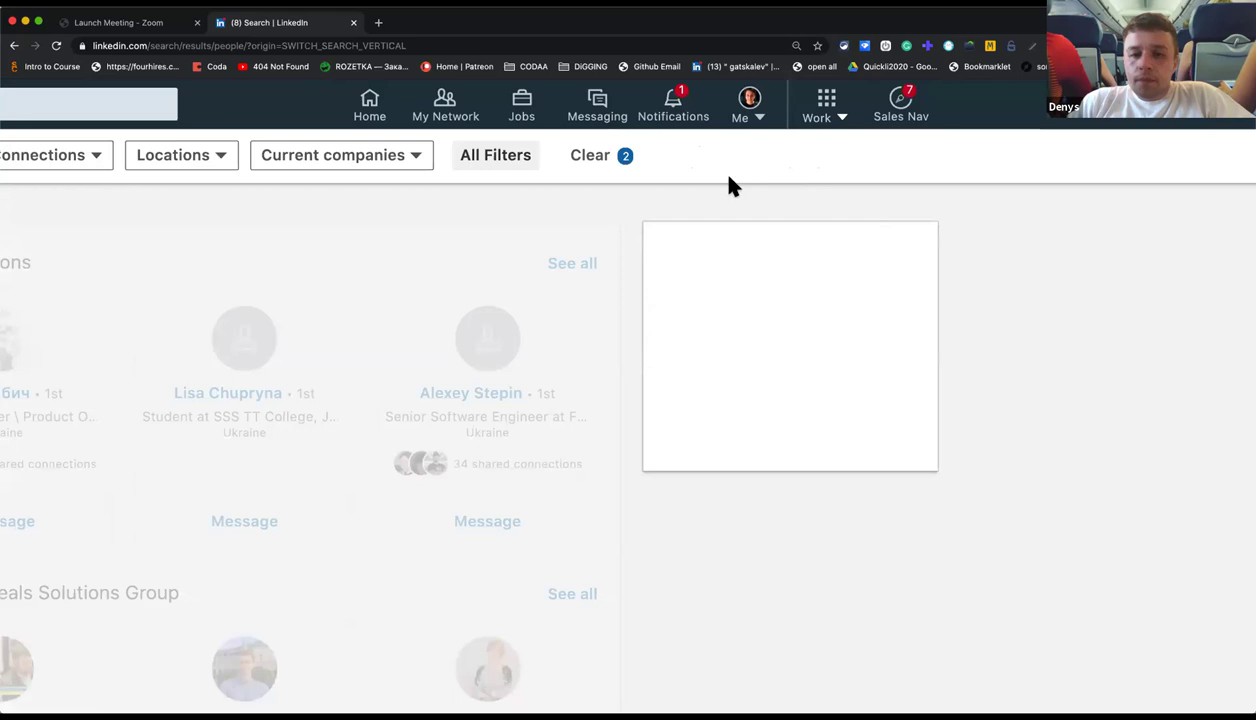
Review the filtered people results, checking the listed job titles and companies.
scroll(720, 215, left, 3)
scroll(770, 270, down, 2)
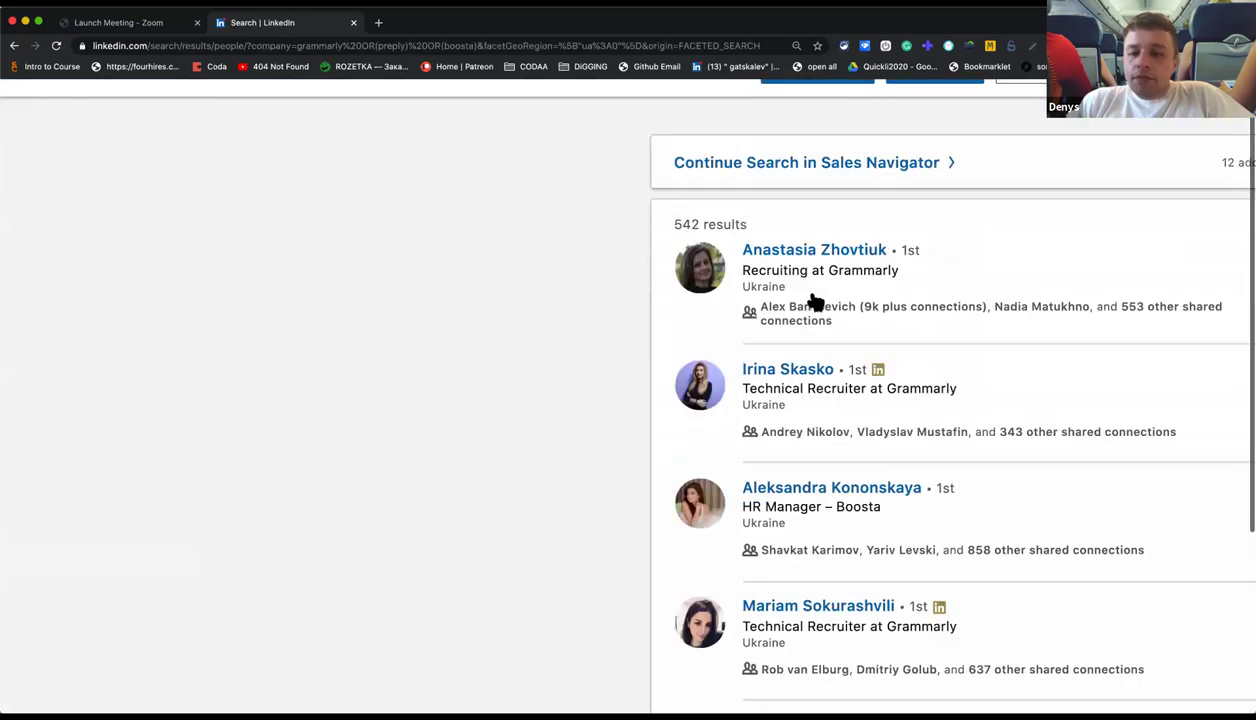
scroll(905, 292, down, 2)
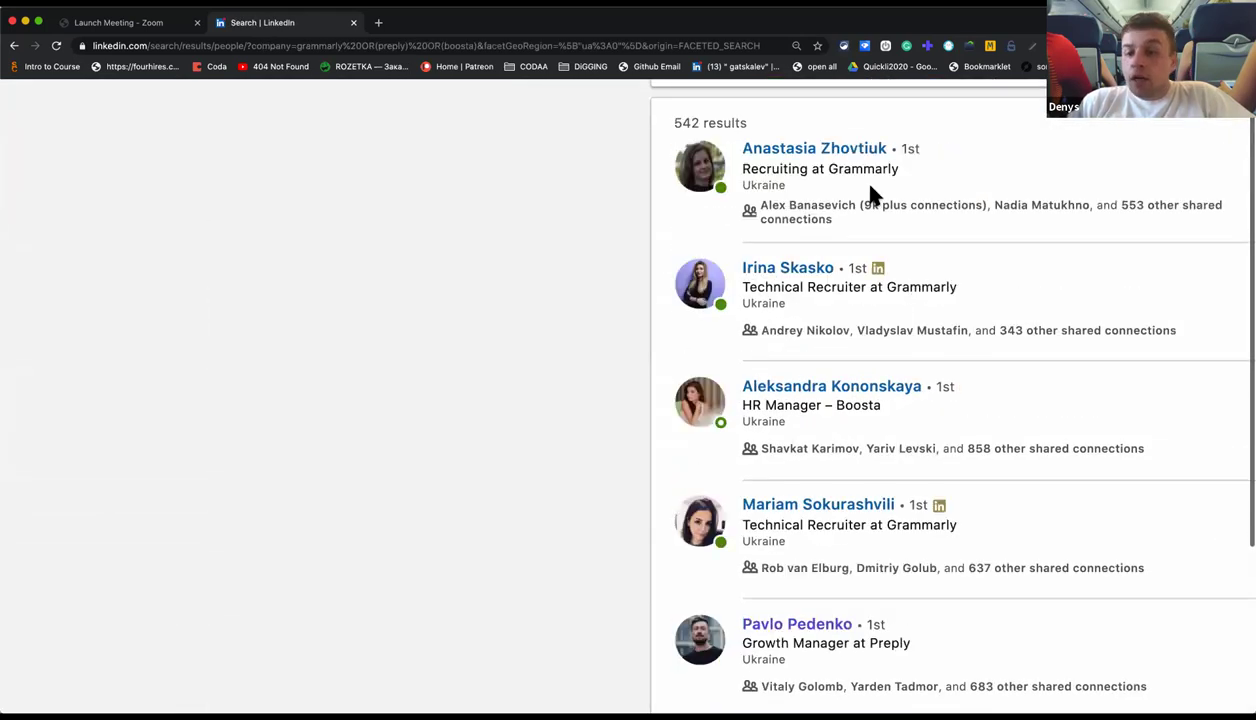
scroll(905, 430, down, 1)
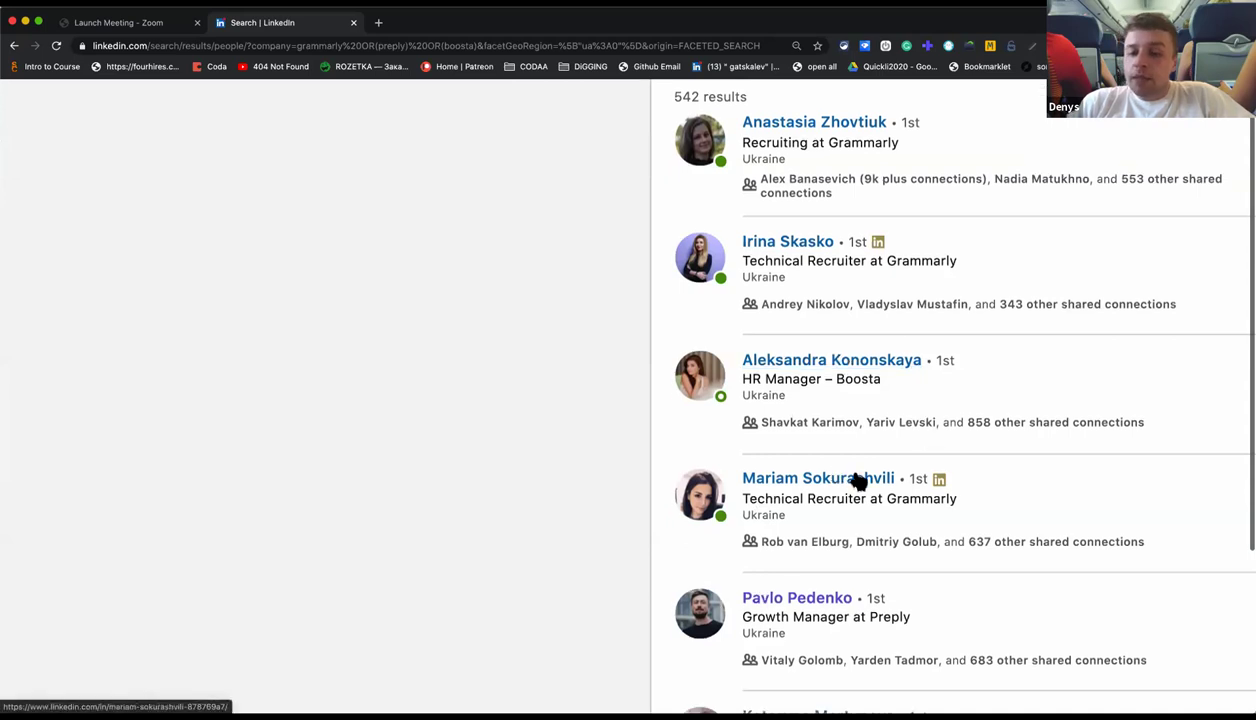
scroll(858, 482, down, 2)
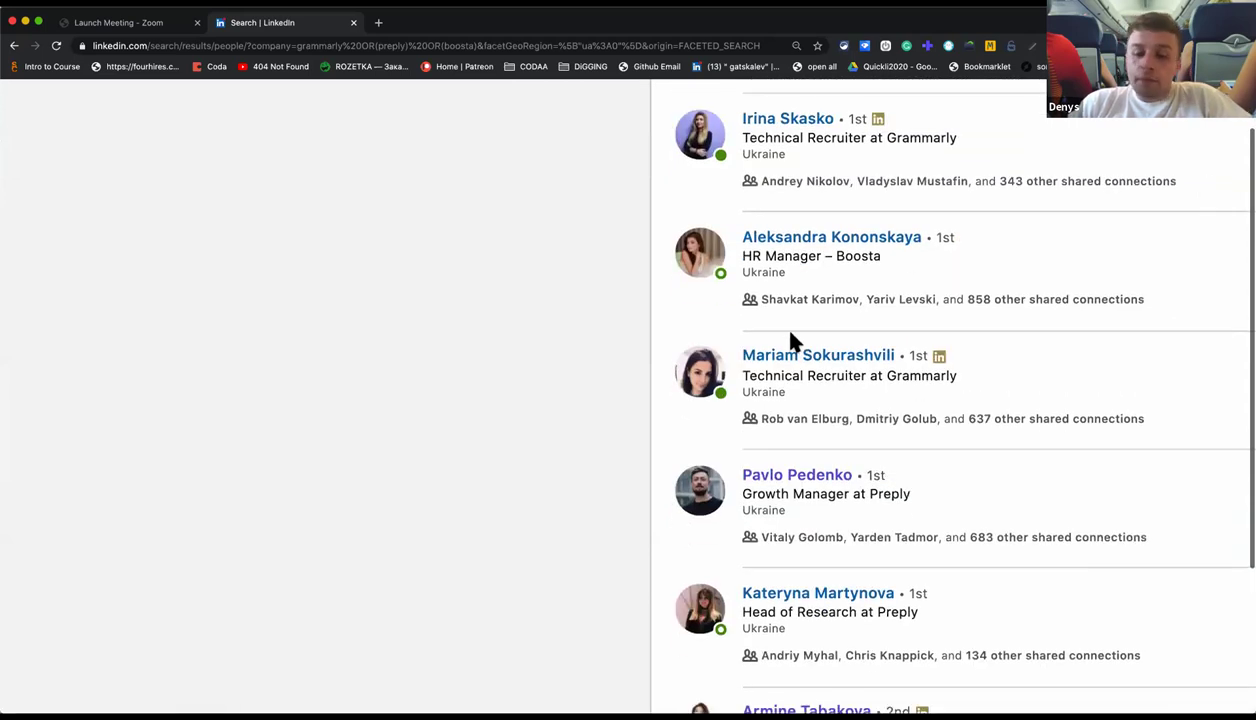
scroll(800, 335, up, 3)
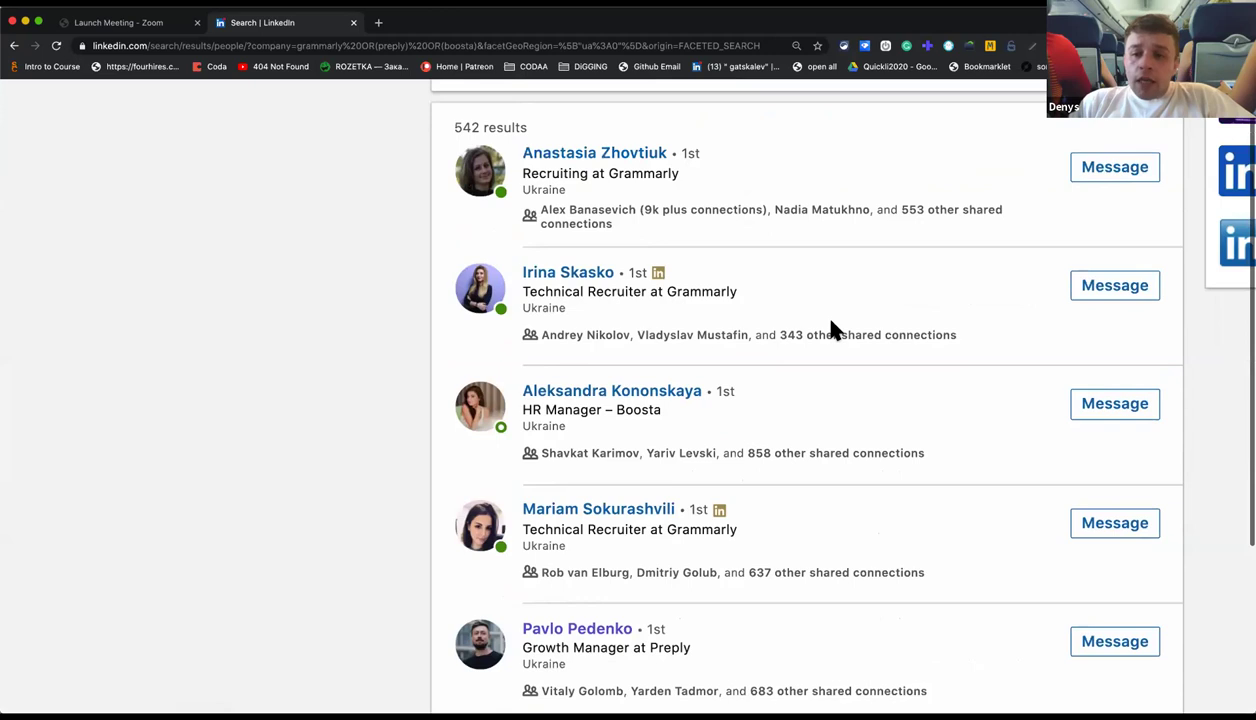
scroll(790, 335, up, 4)
scroll(700, 357, right, 3)
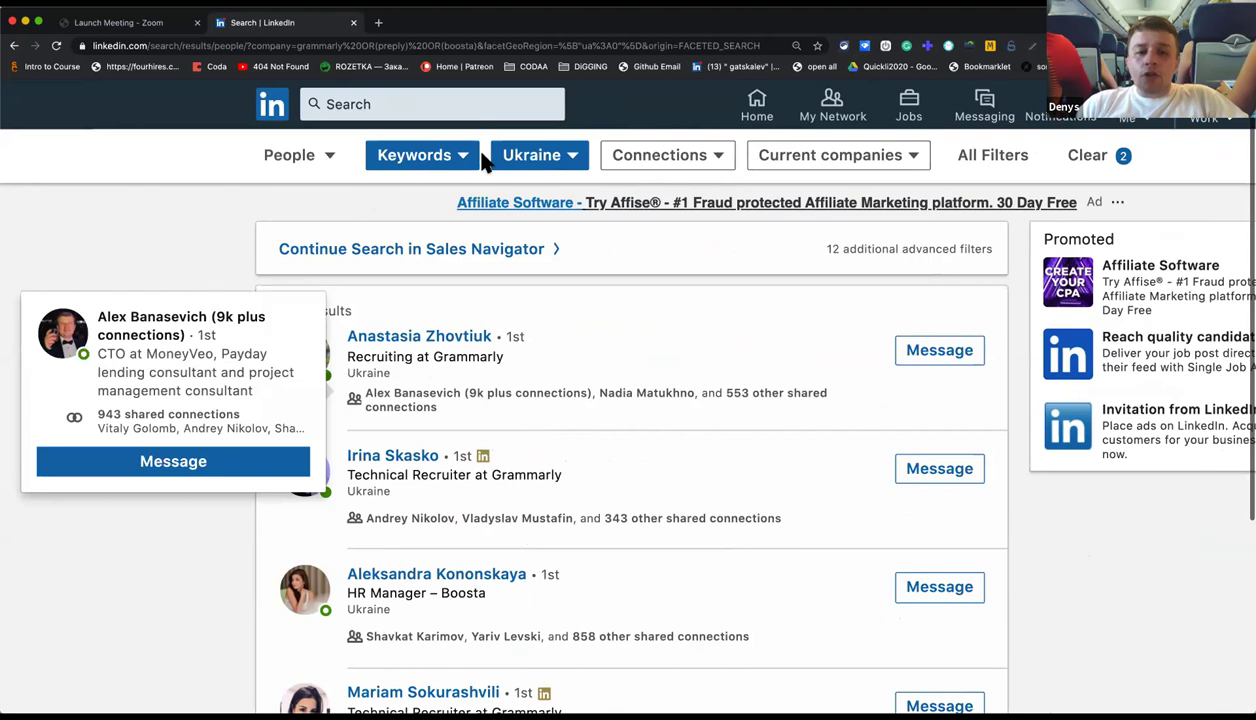
Open a new browser tab, and select the full URL of the filtered LinkedIn people search.
click(378, 22)
click(283, 26)
click(289, 42)
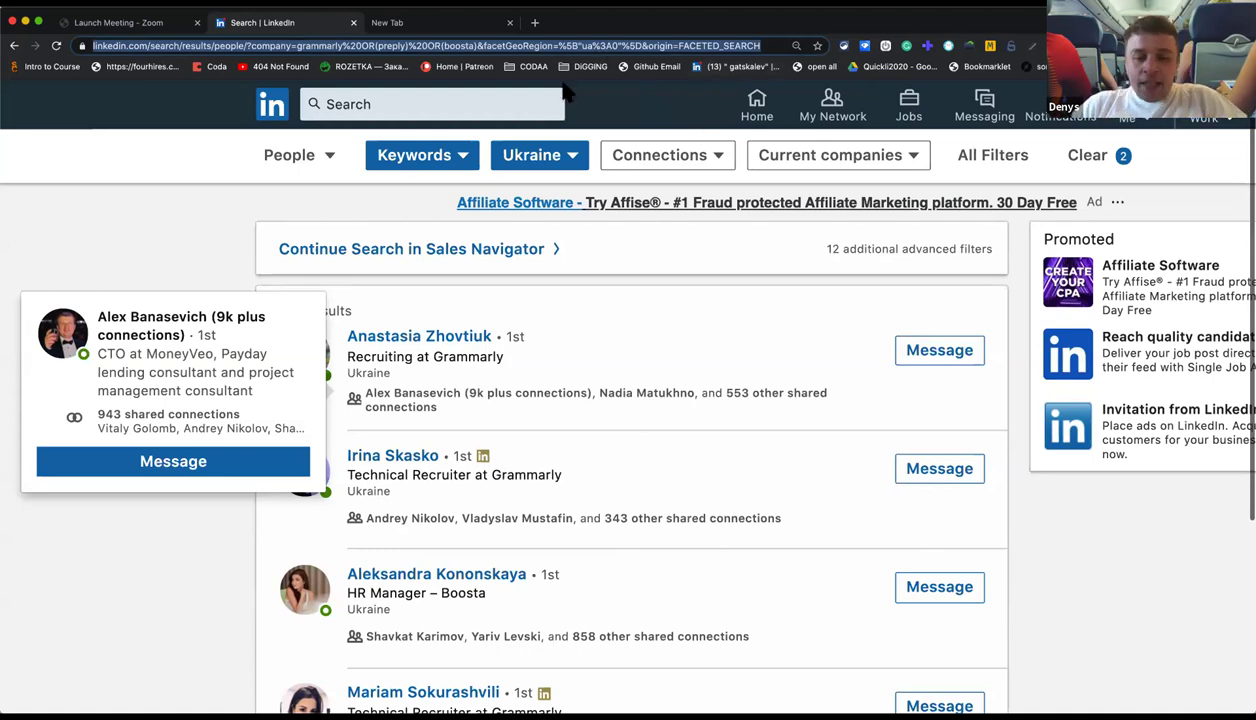
click(421, 32)
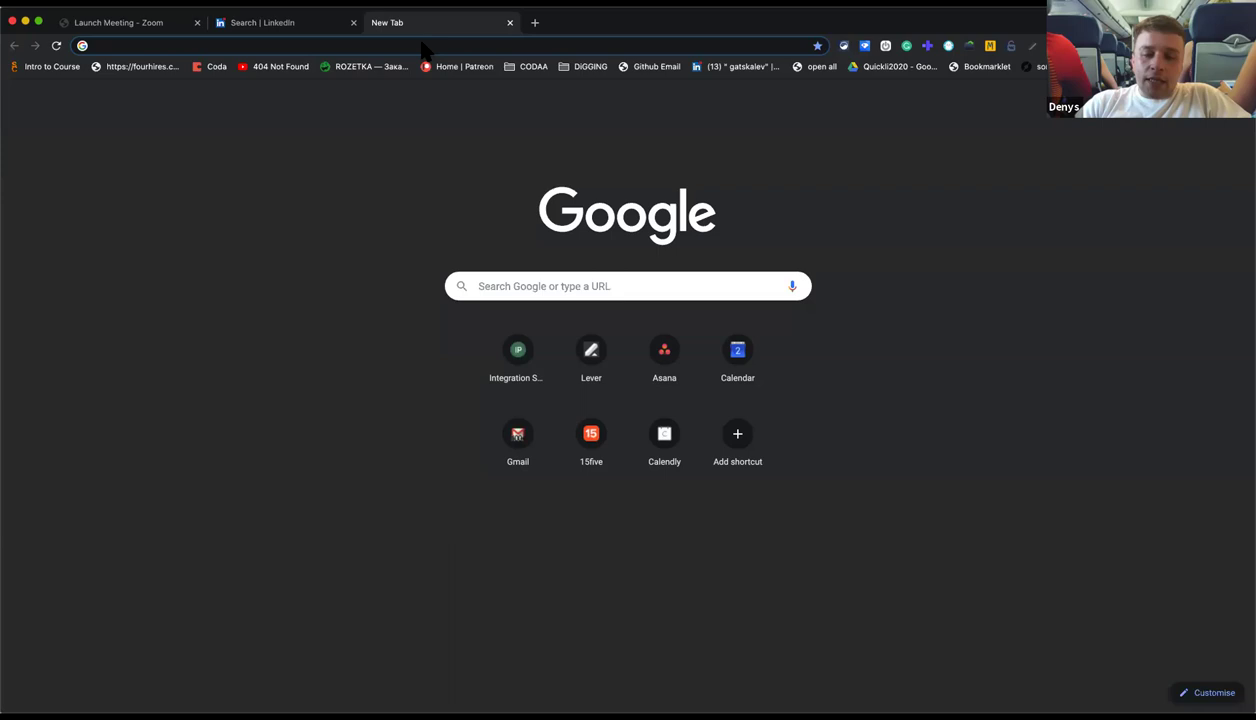
click(420, 45)
text(hed)
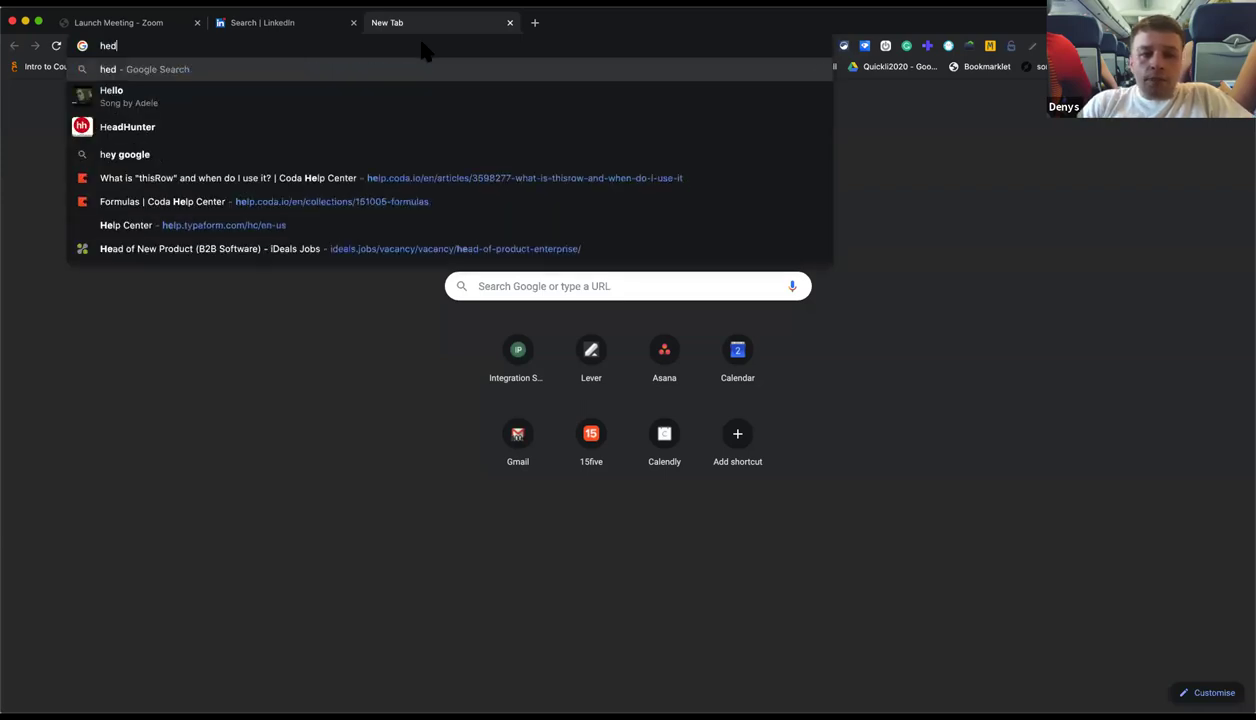
key(BackSpace)
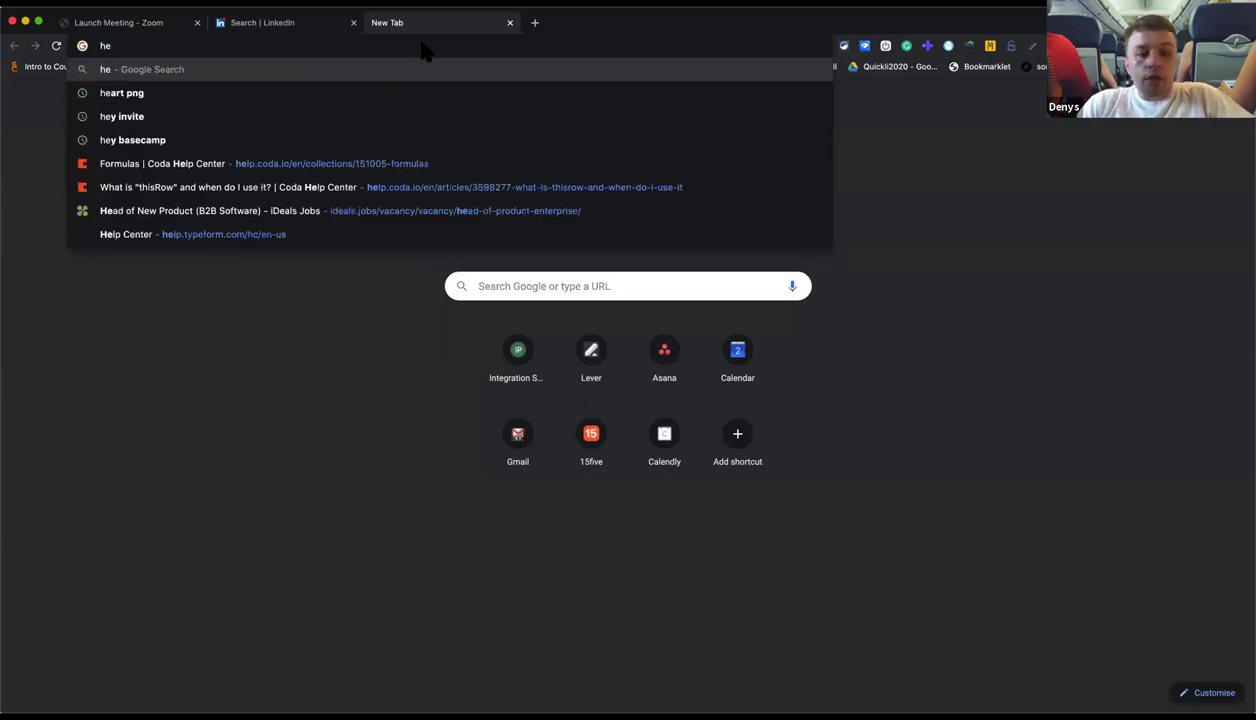
text(f)
key(BackSpace)
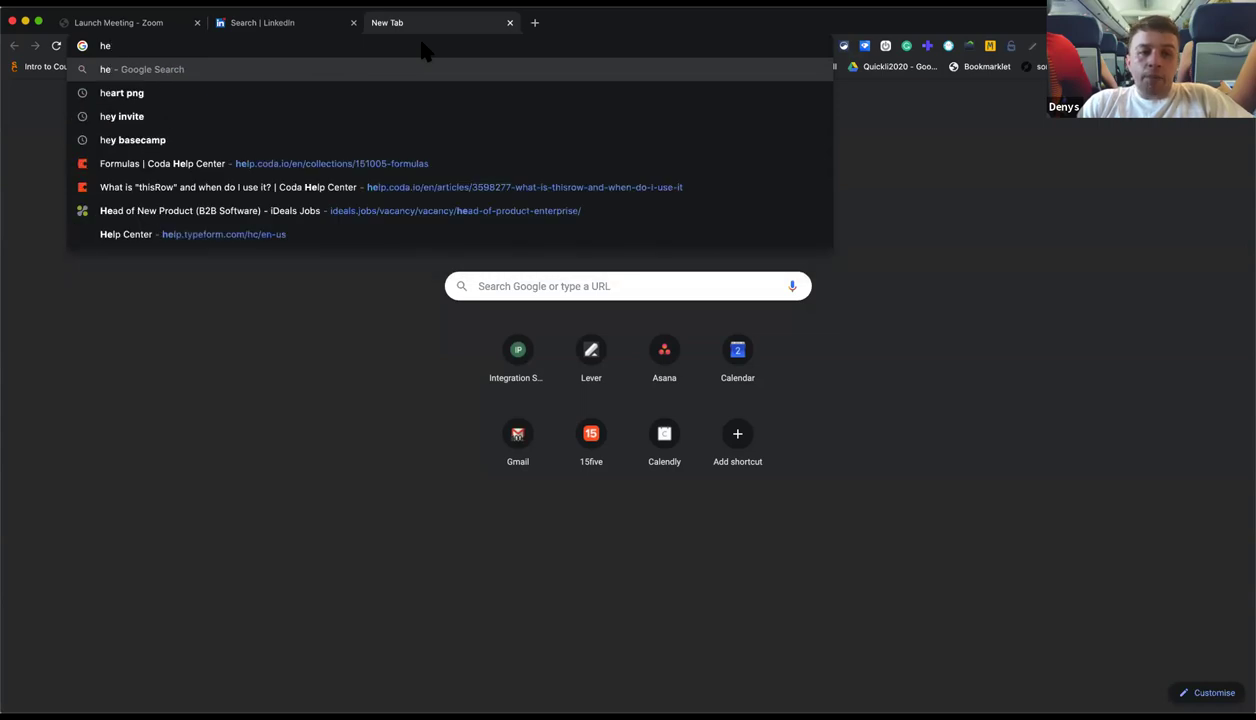
text(g)
key(BackSpace)
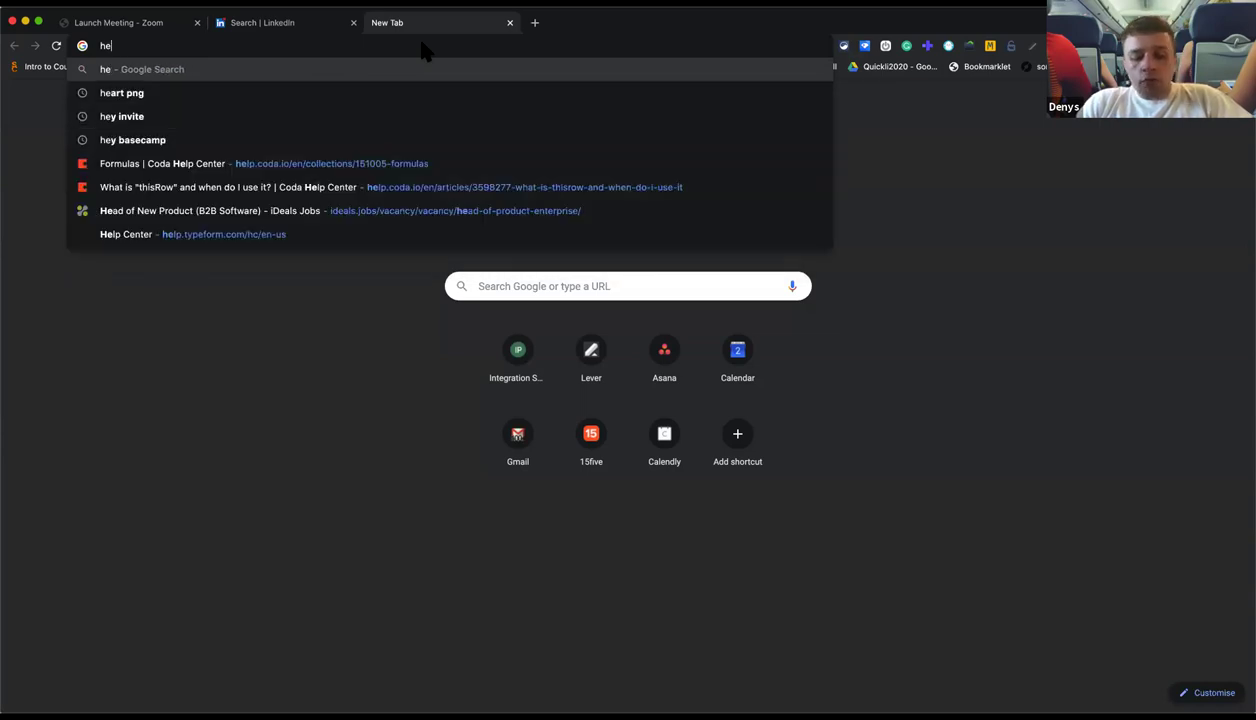
text(d)
key(BackSpace)
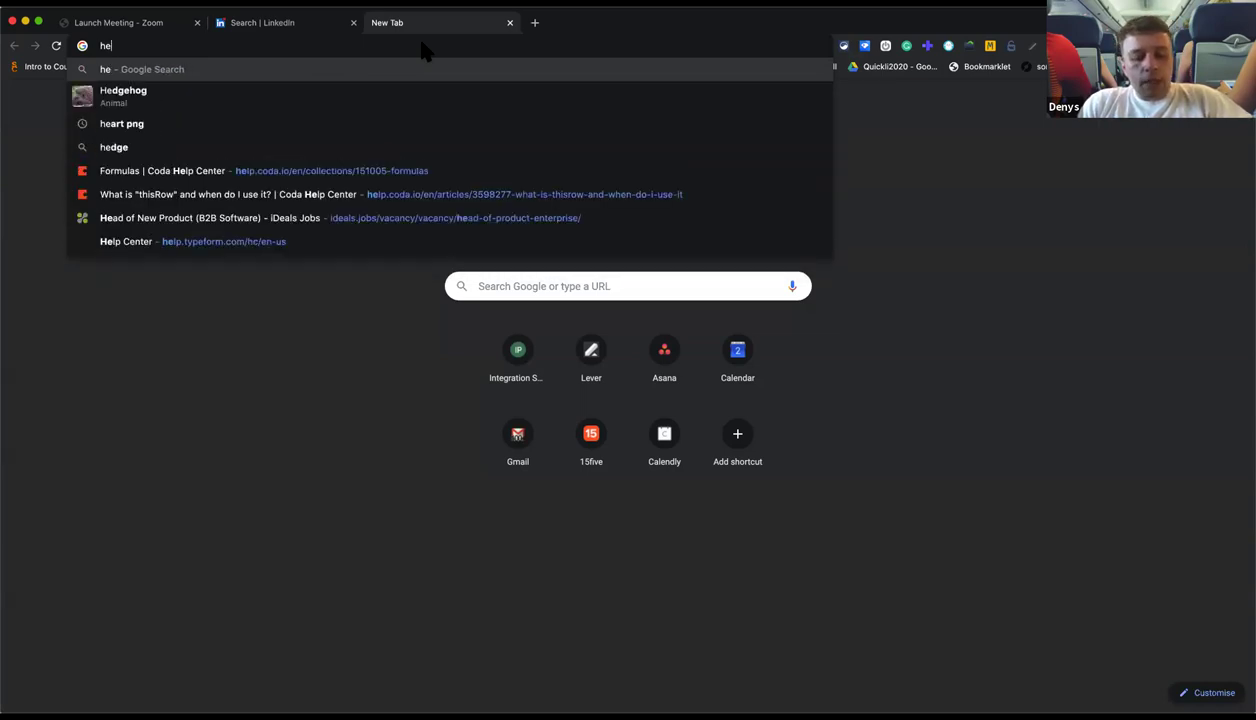
text(ad)
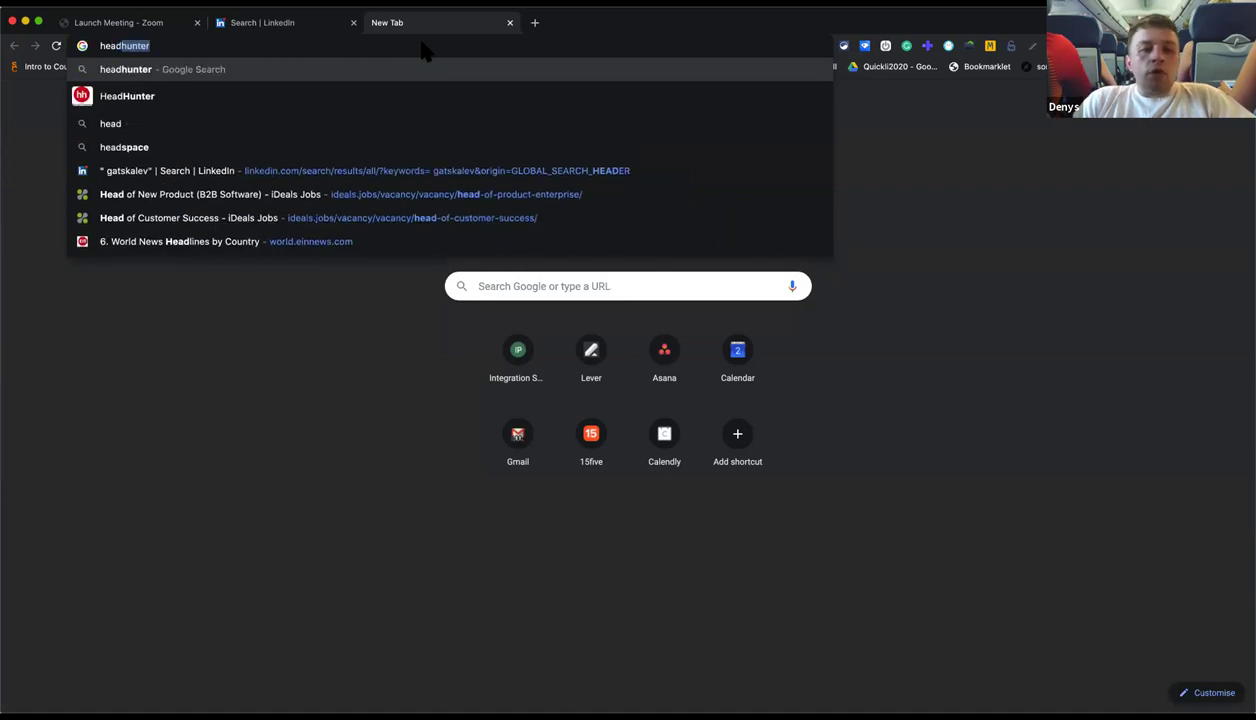
key(BackSpace)
Go to My Drive in Google Drive and open the spreadsheet "Head of Product - Research".
key(super+a)
text(d)
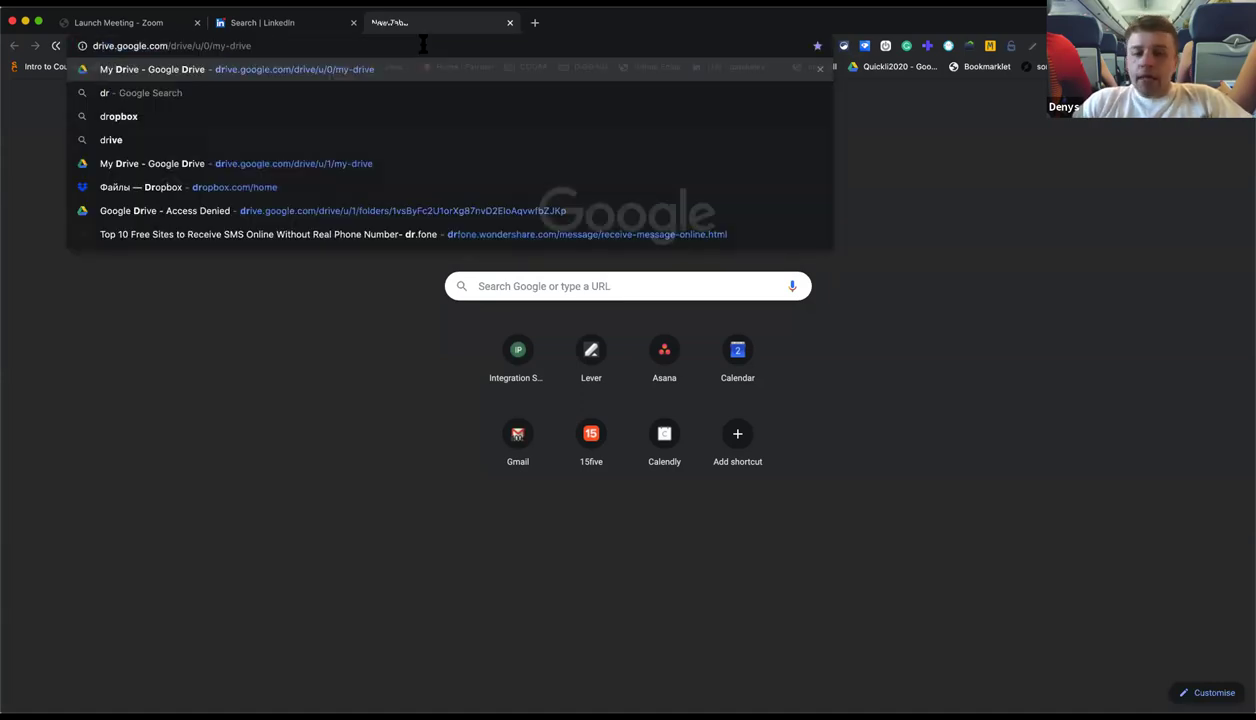
key(Return)
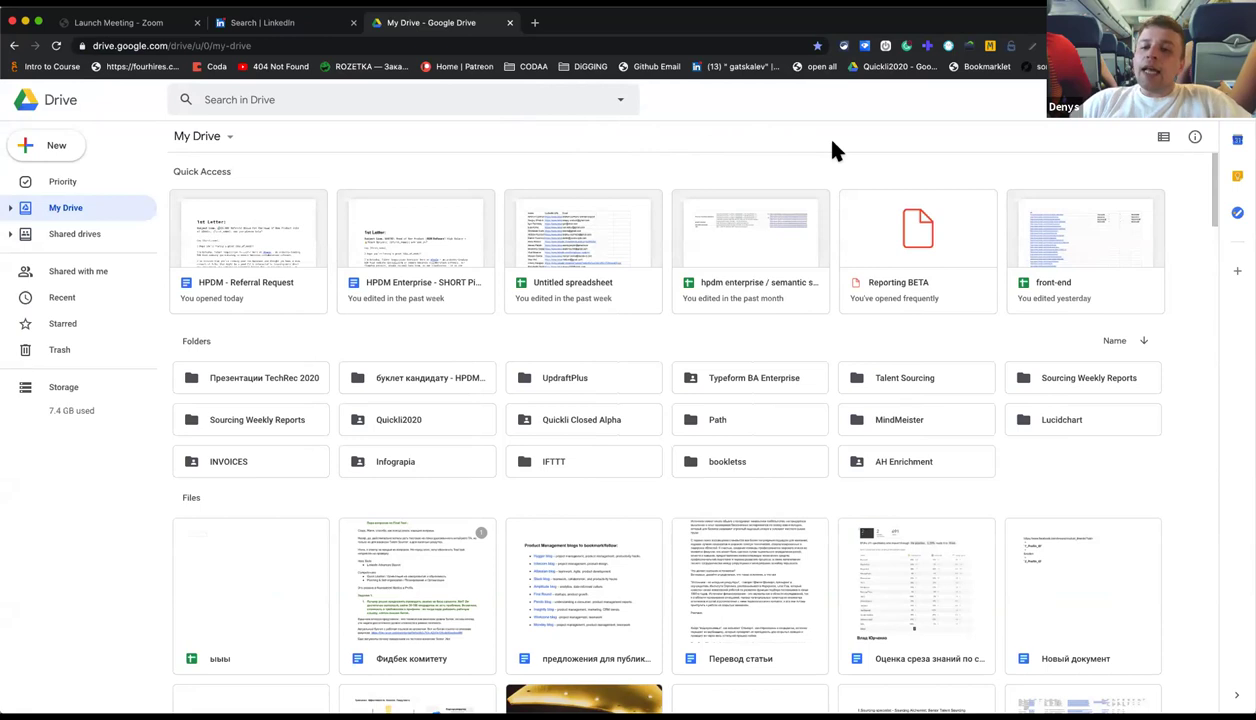
click(536, 103)
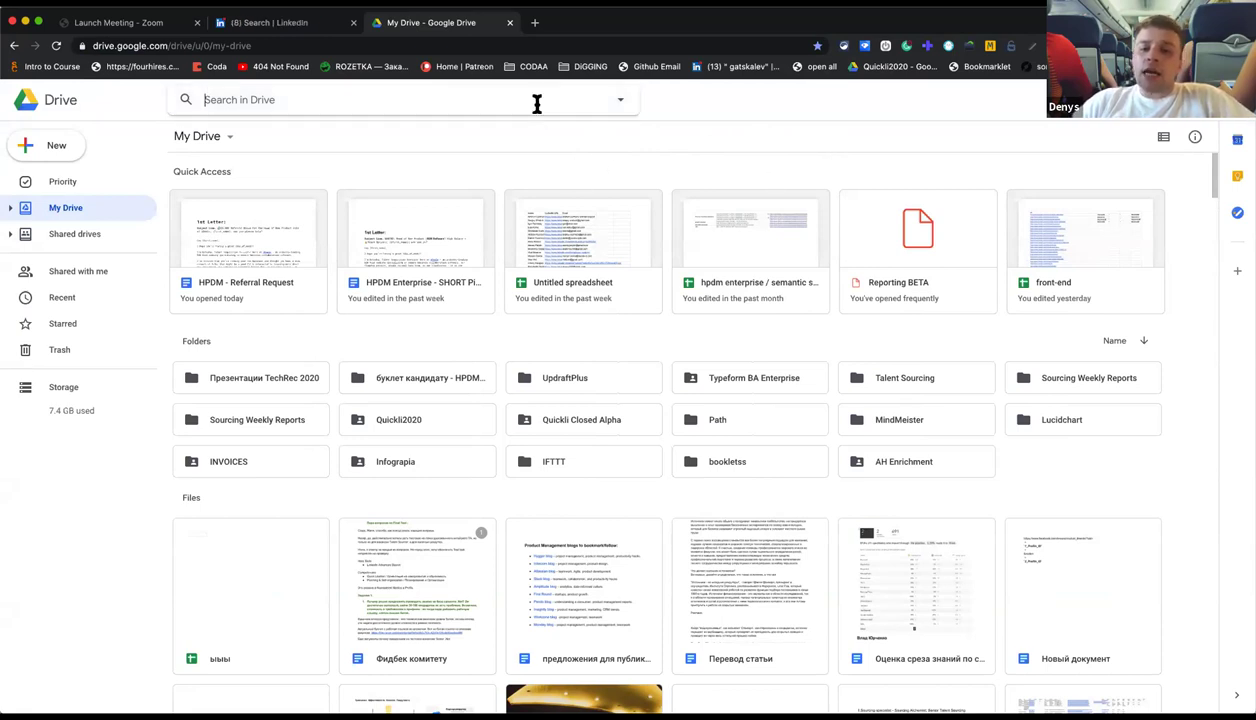
text(he)
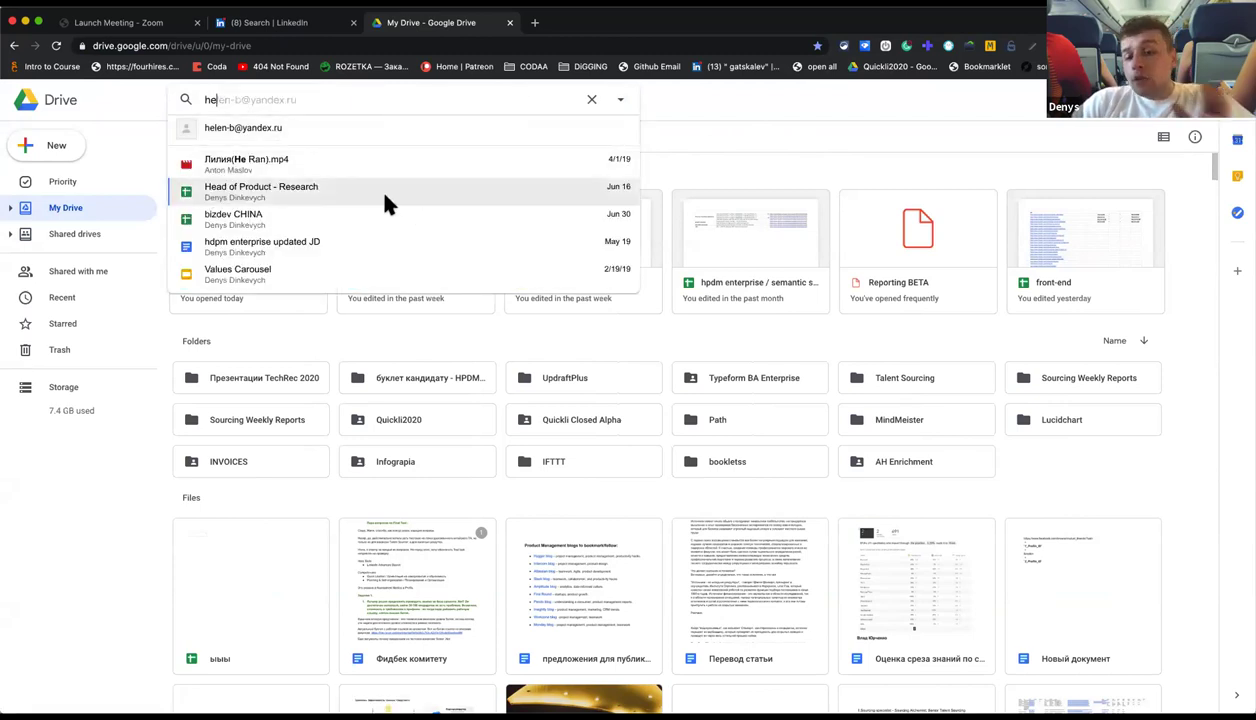
click(384, 196)
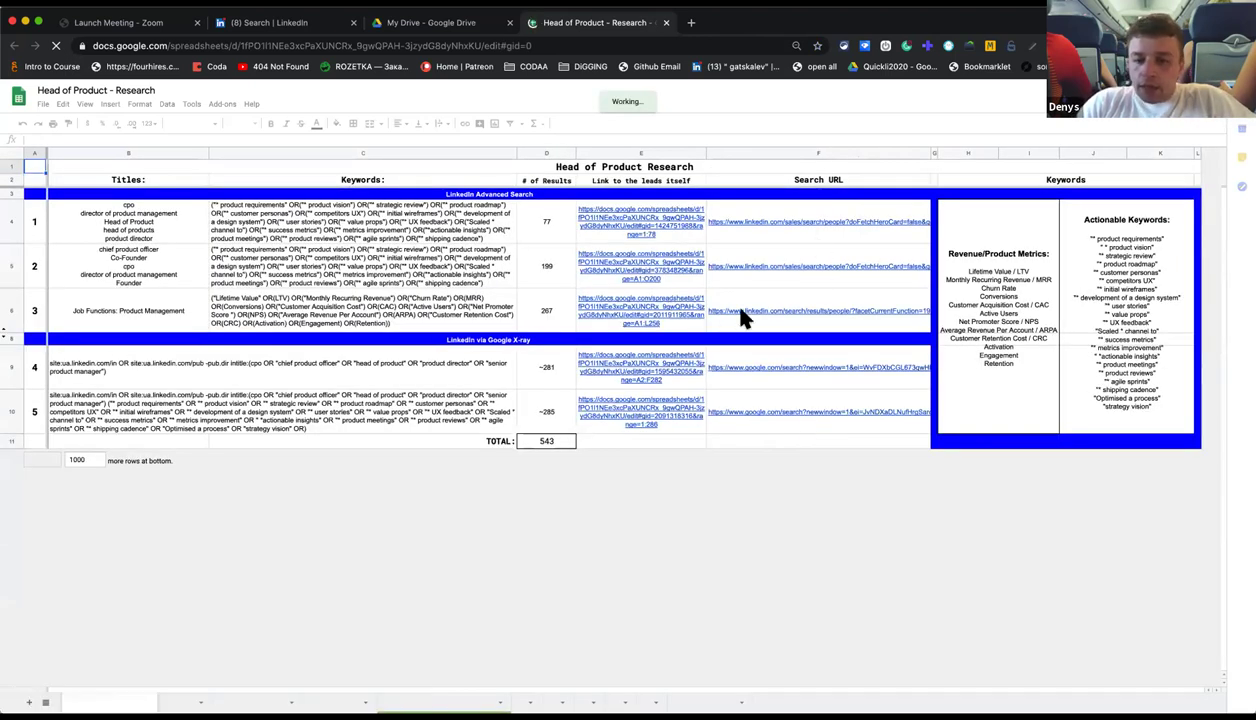
Examine the Revenue/Product Metrics and Actionable Keywords lists in the research sheet's Keywords section.
click(1003, 258)
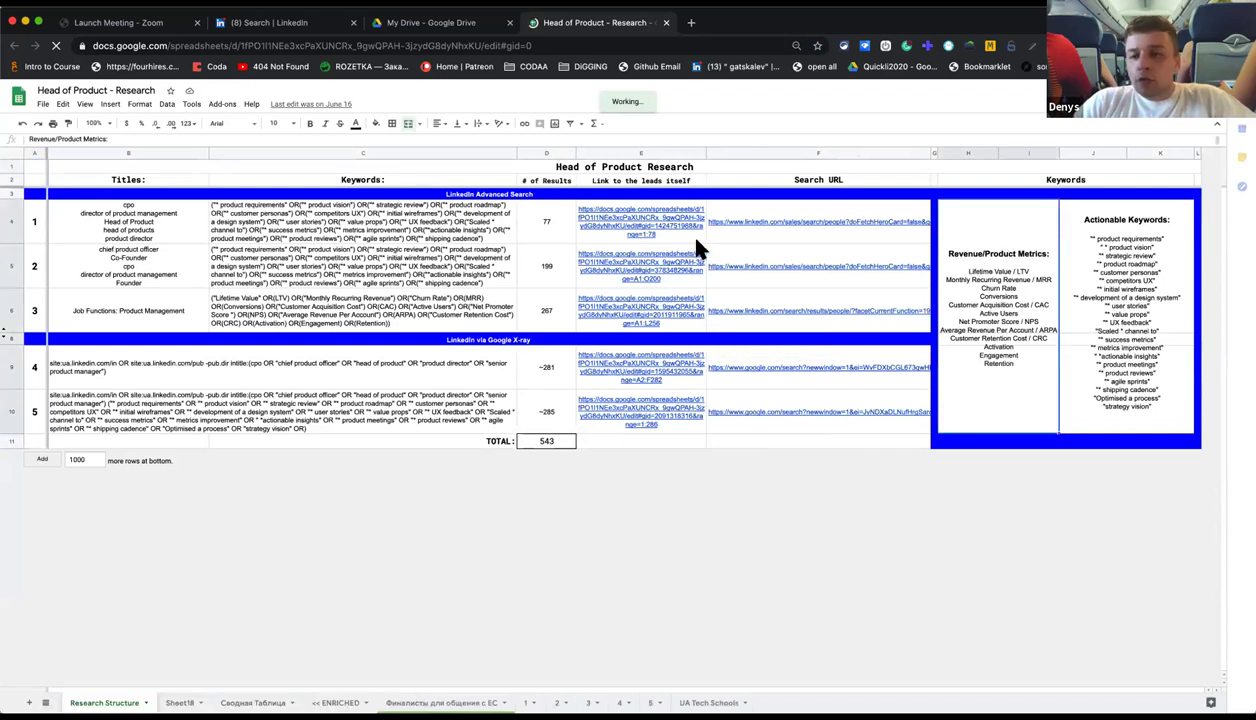
click(1135, 286)
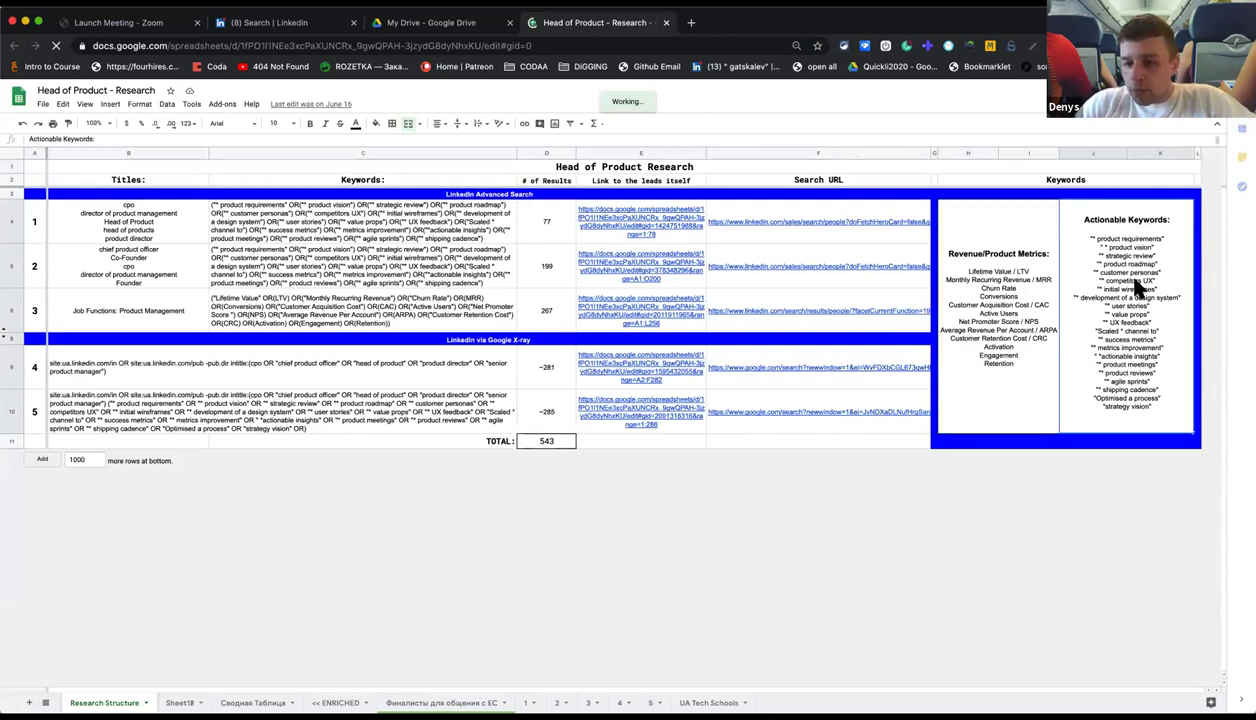
click(1032, 286)
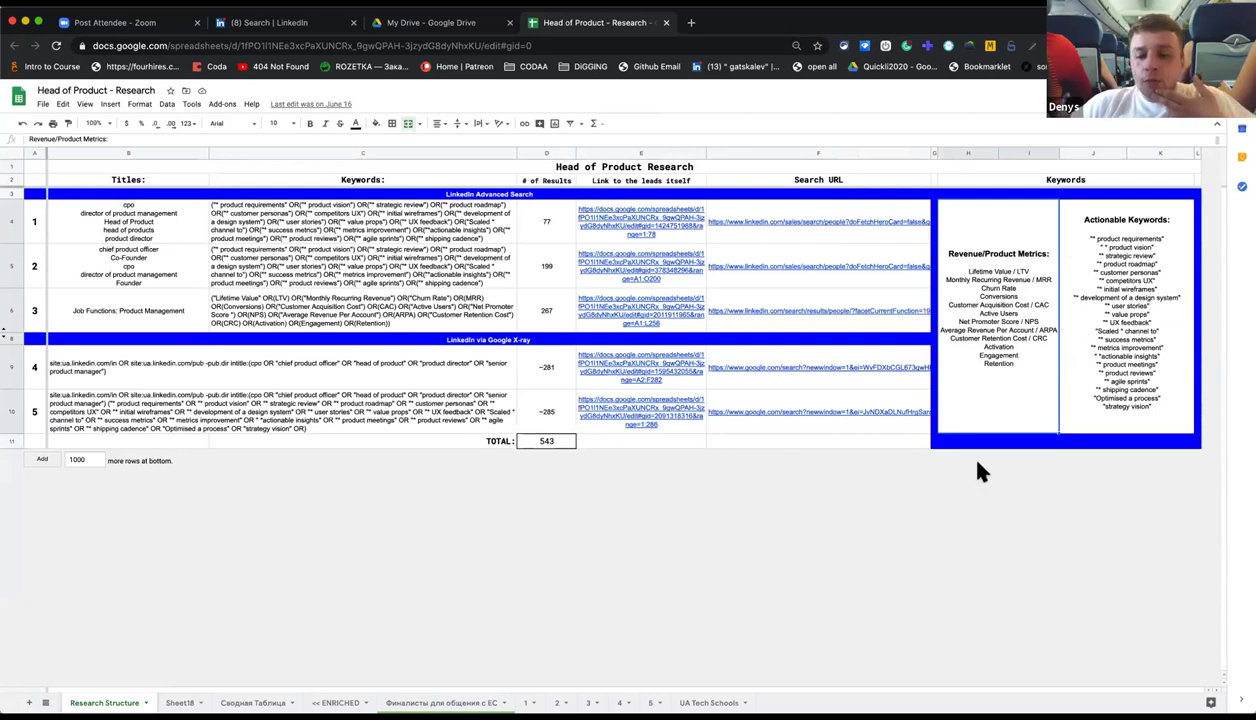
click(885, 441)
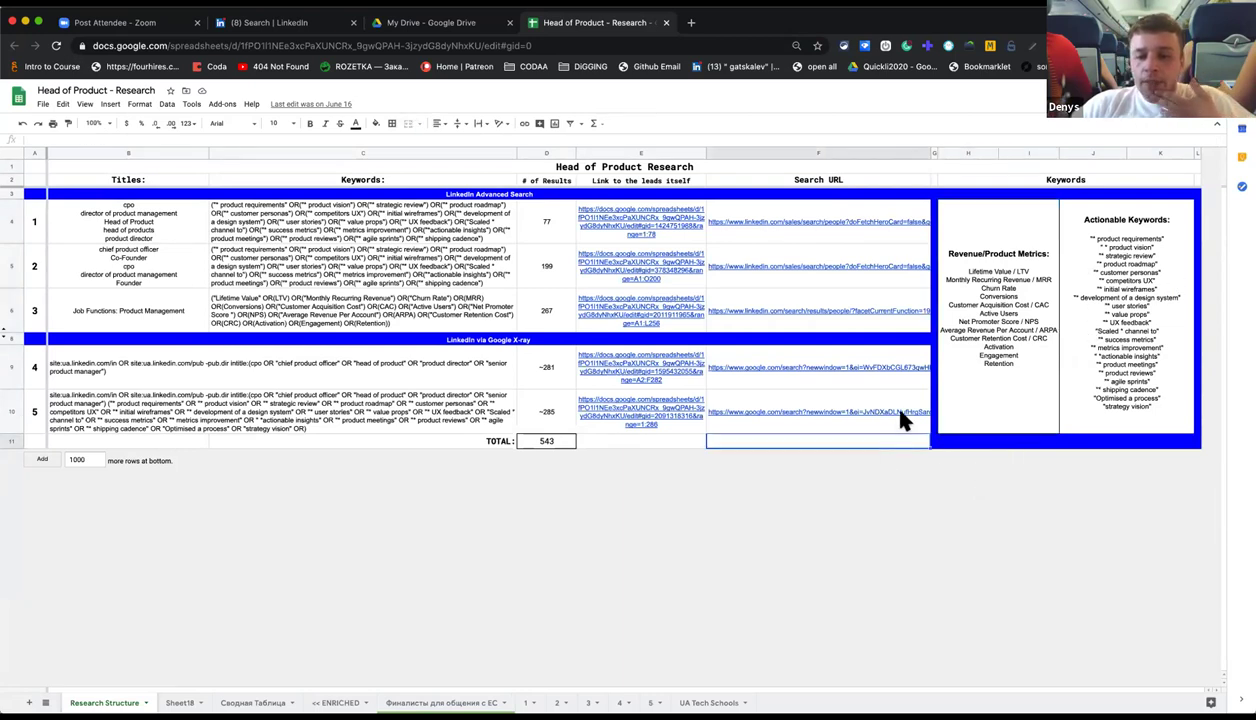
click(955, 332)
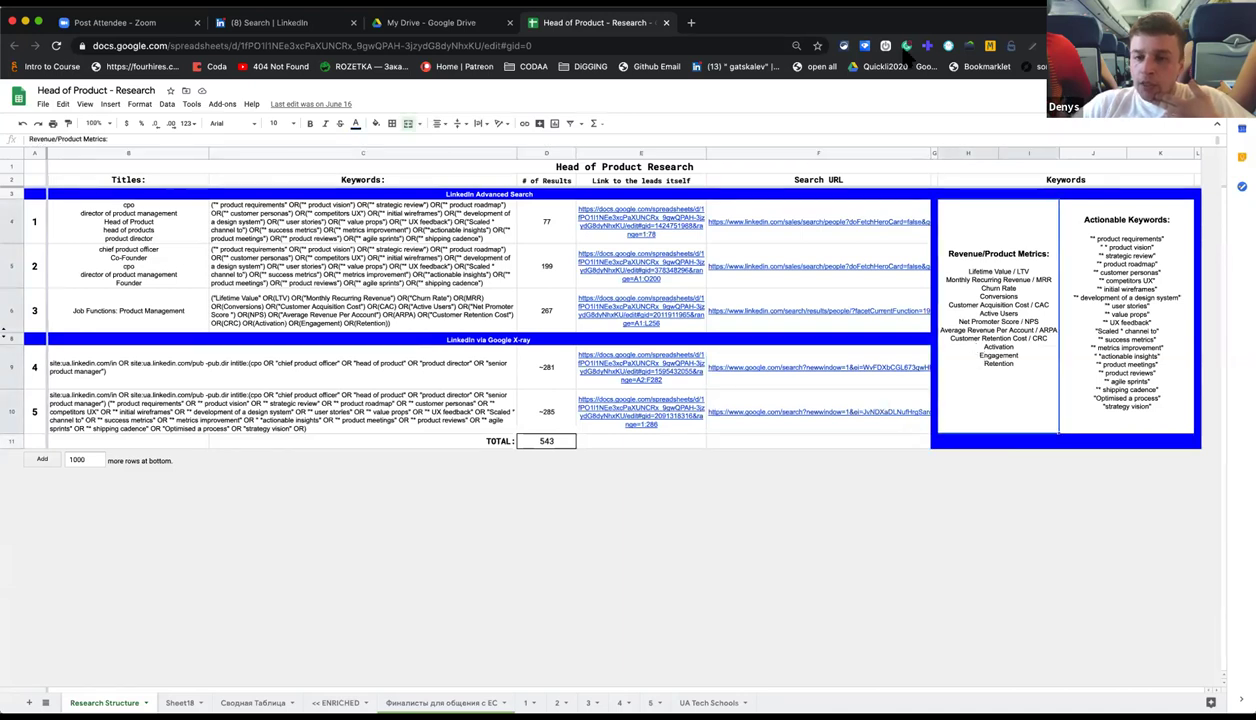
scroll(888, 100, up, 5)
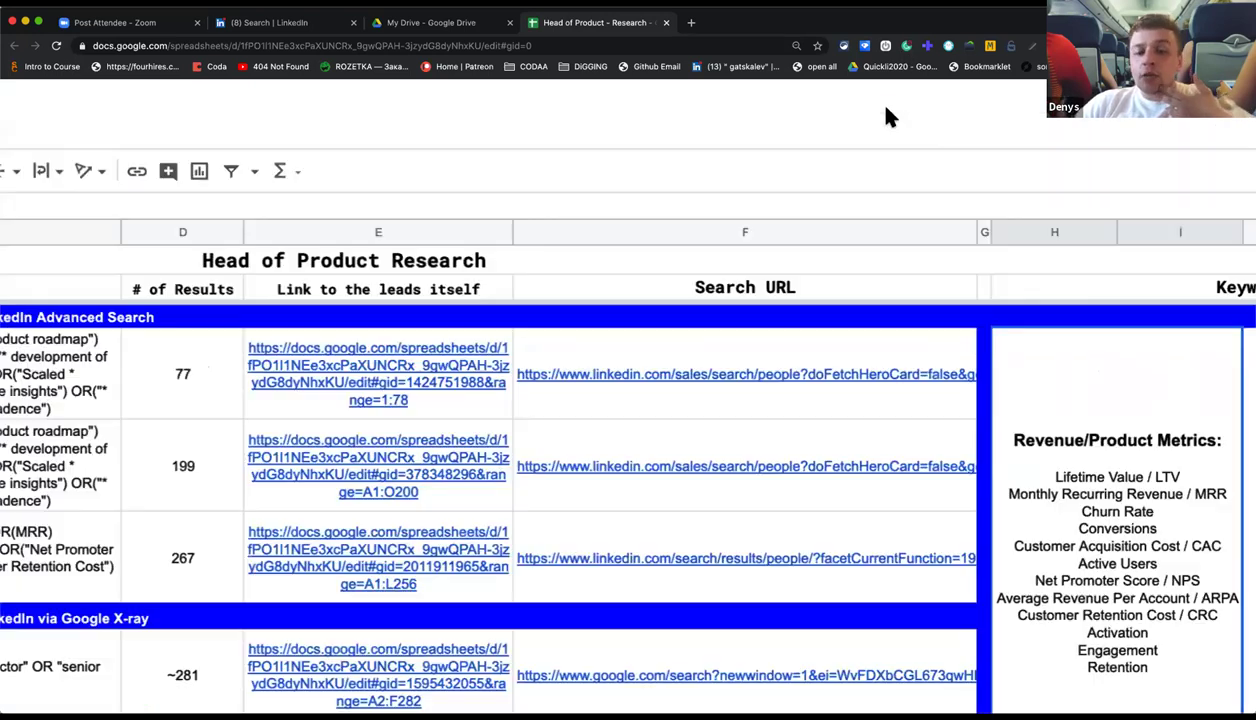
scroll(805, 322, up, 3)
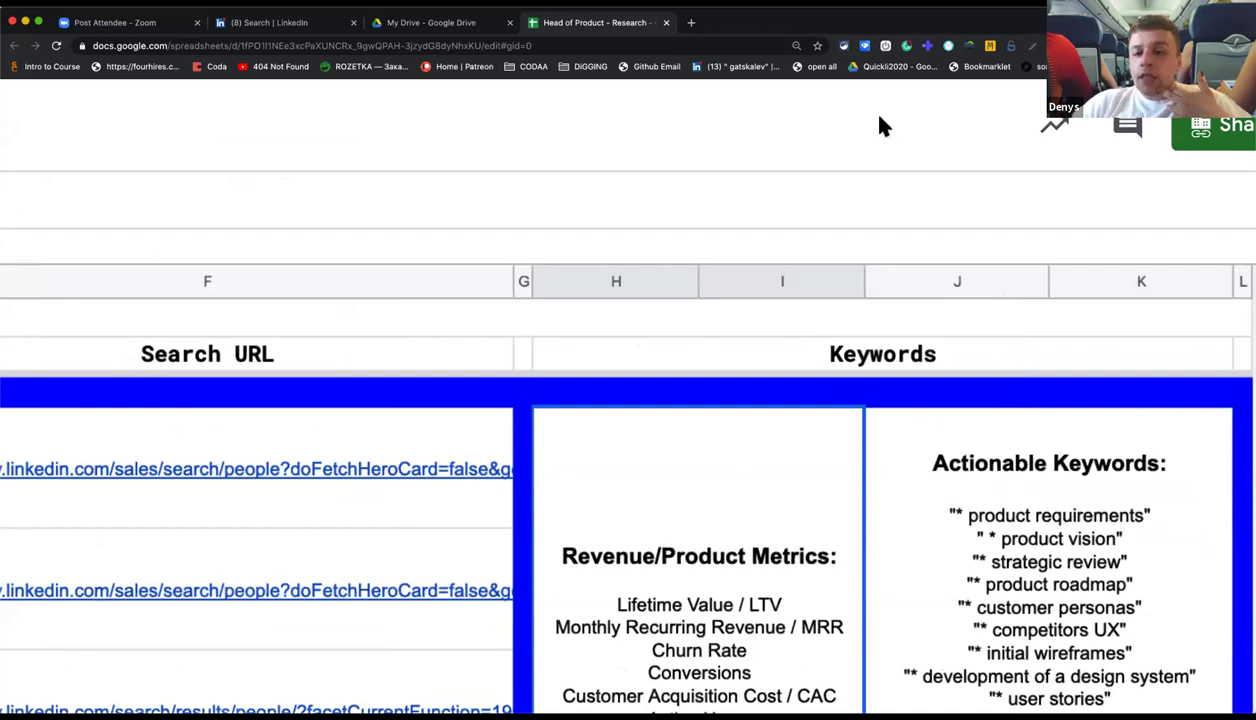
scroll(1126, 262, right, 1)
scroll(1126, 262, down, 3)
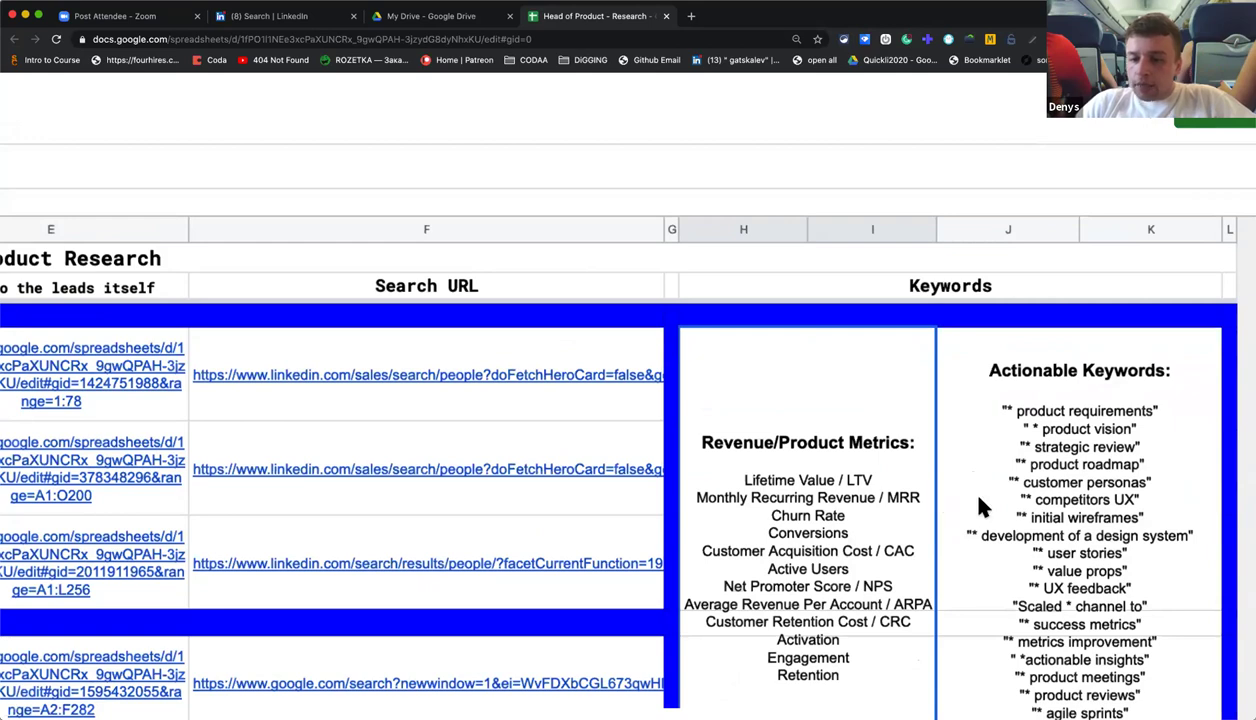
Review the titles and Boolean keyword strings under LinkedIn Advanced Search, ending on the first search's keywords.
scroll(979, 505, left, 10)
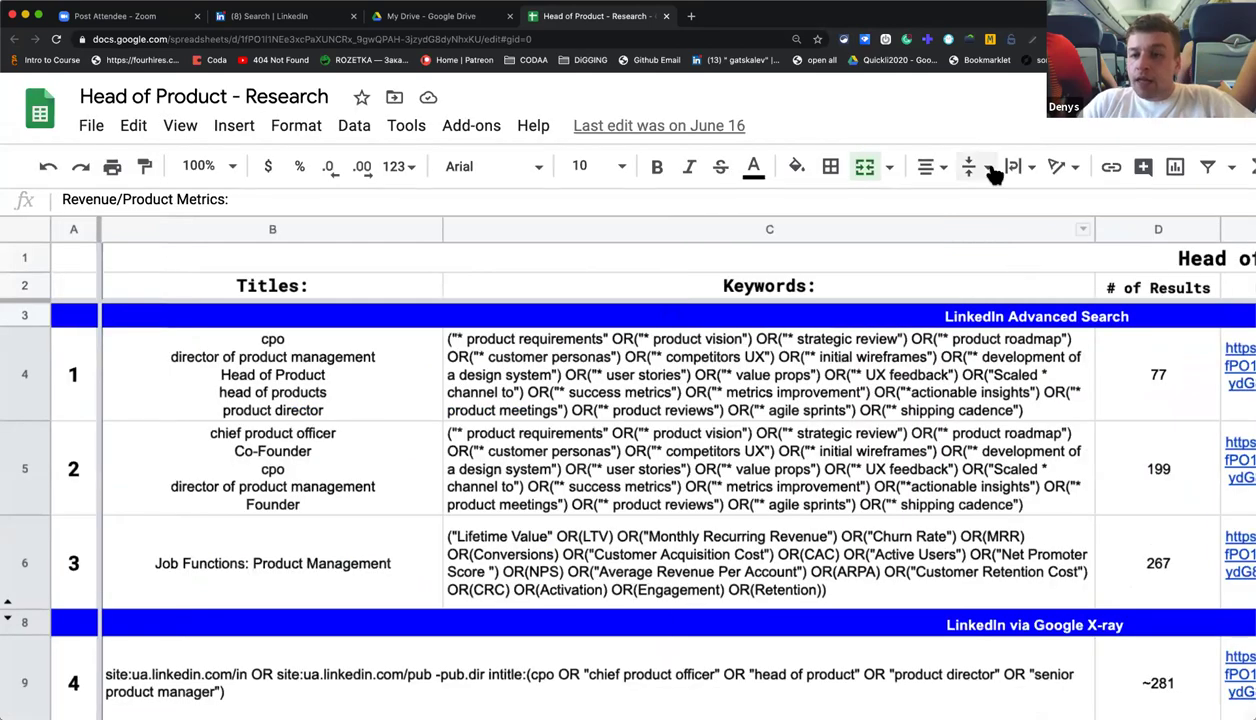
scroll(964, 440, right, 10)
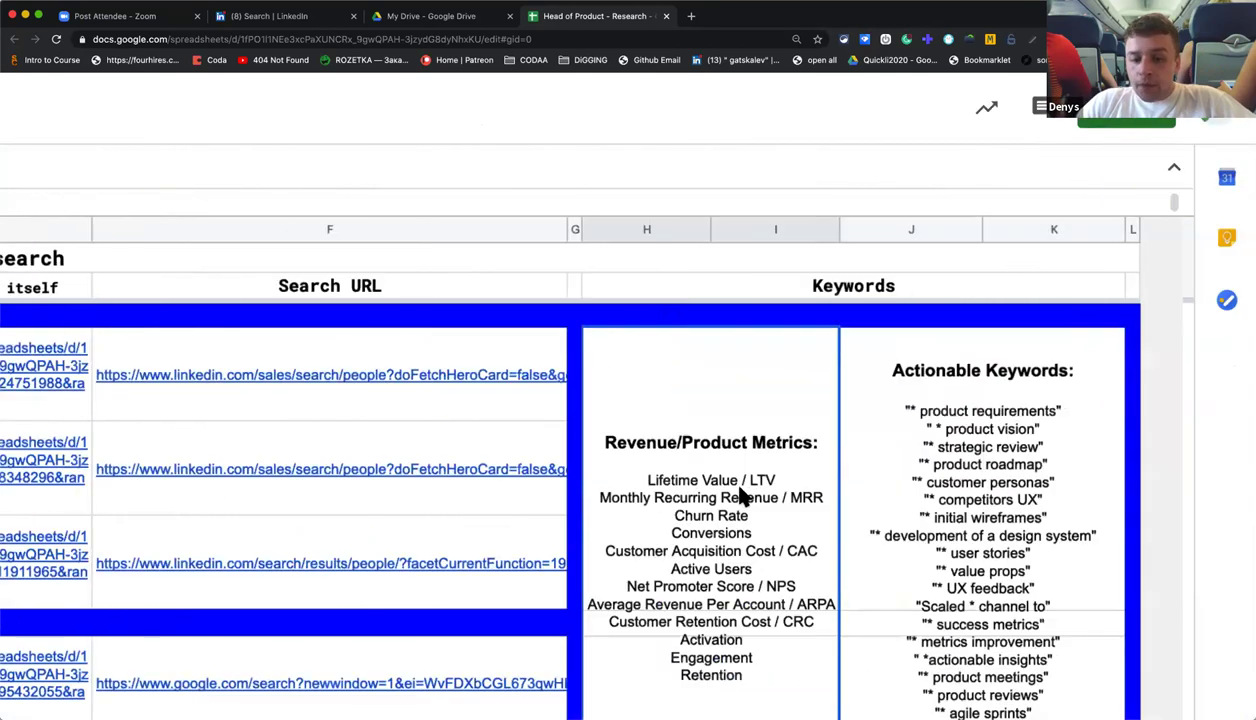
scroll(742, 497, left, 10)
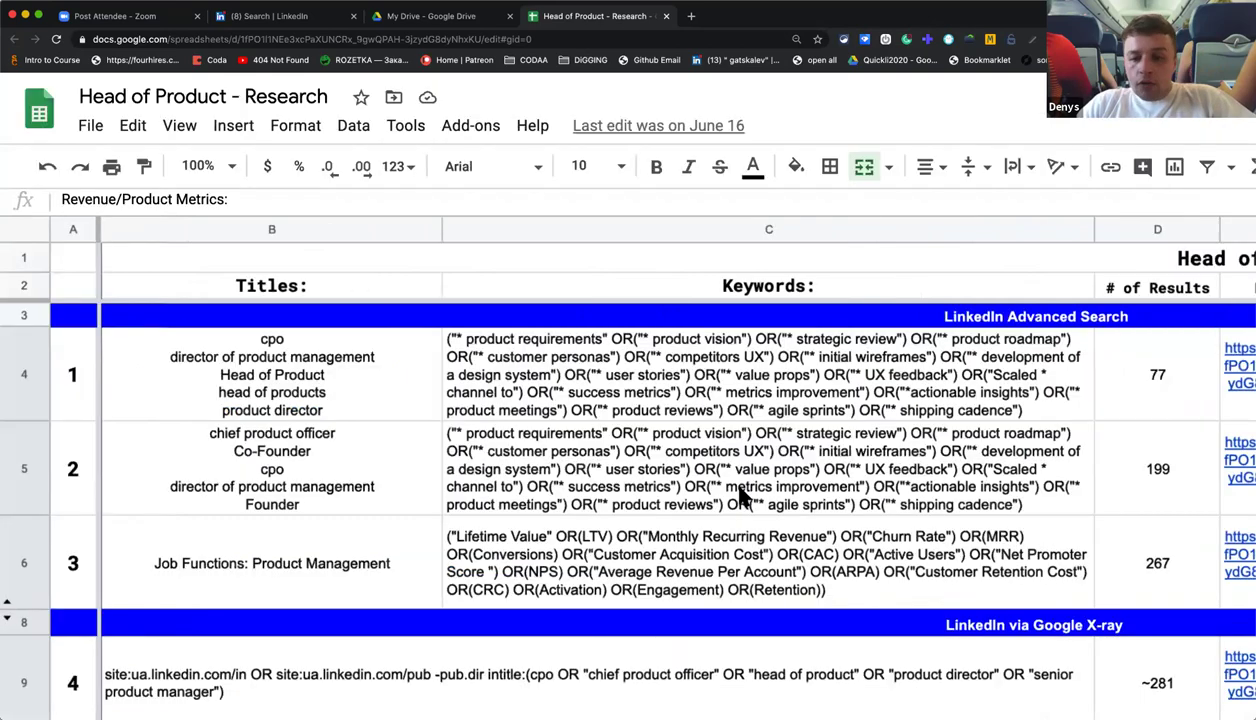
scroll(798, 190, right, 10)
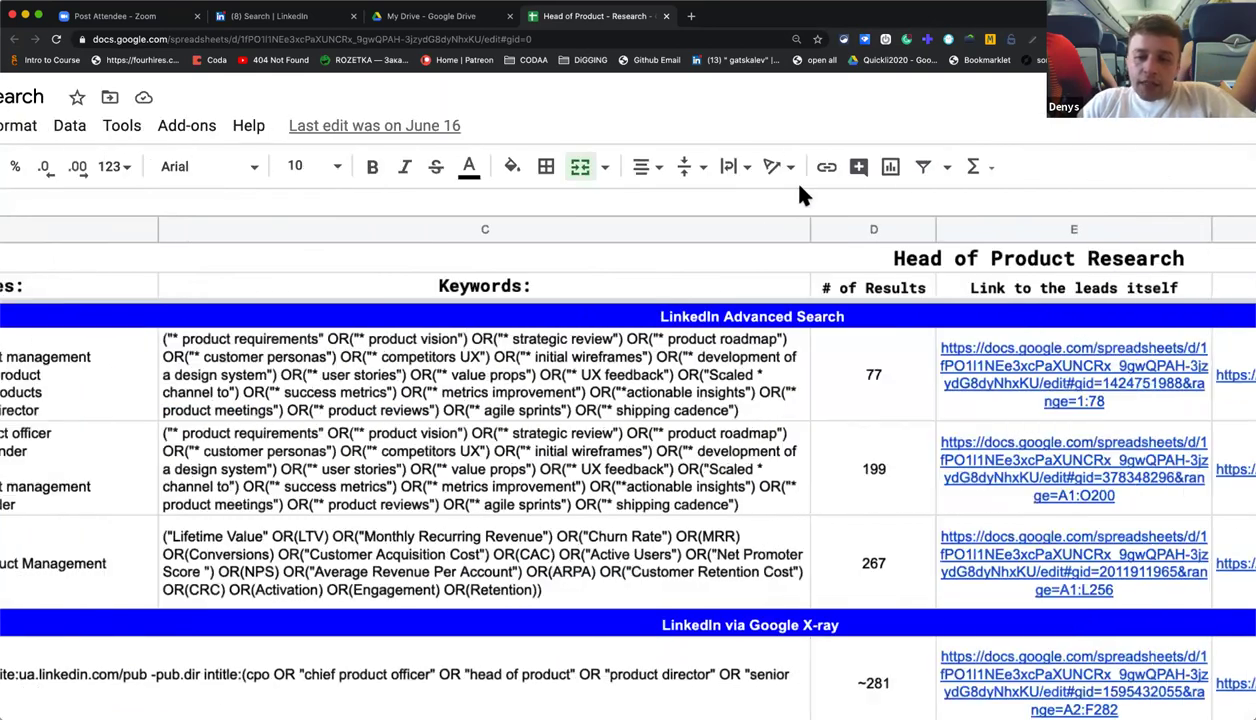
scroll(784, 347, left, 10)
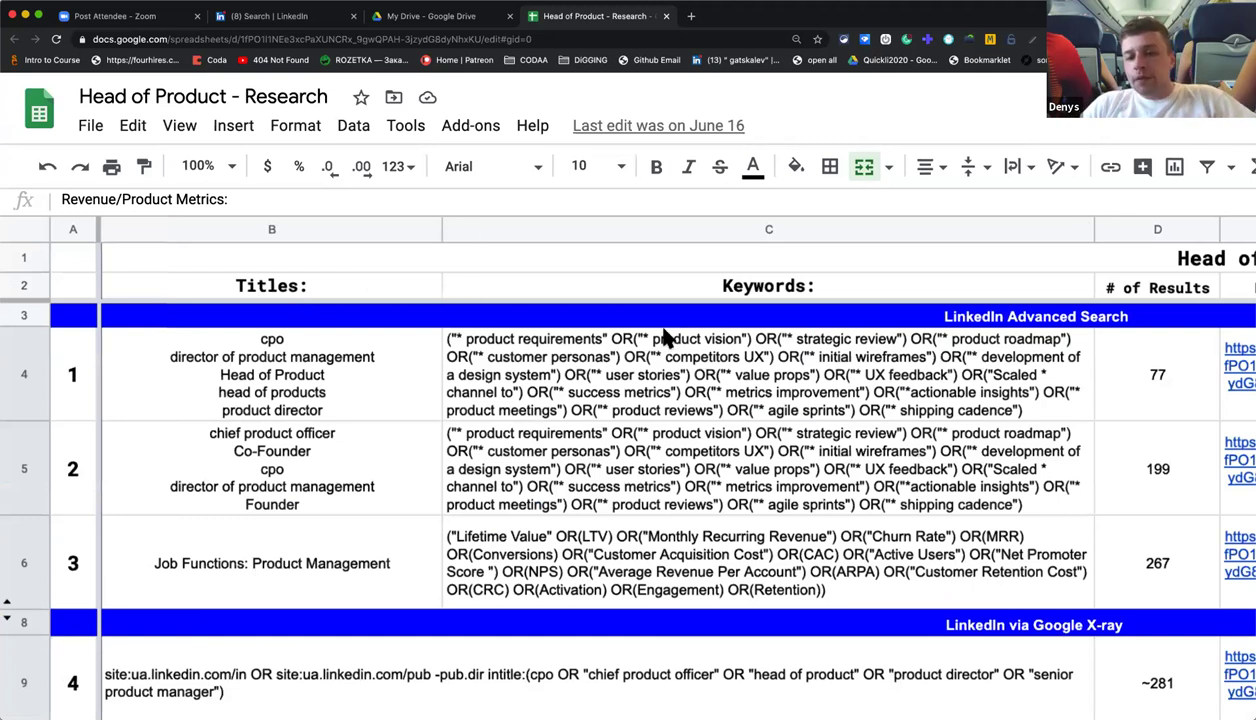
click(848, 318)
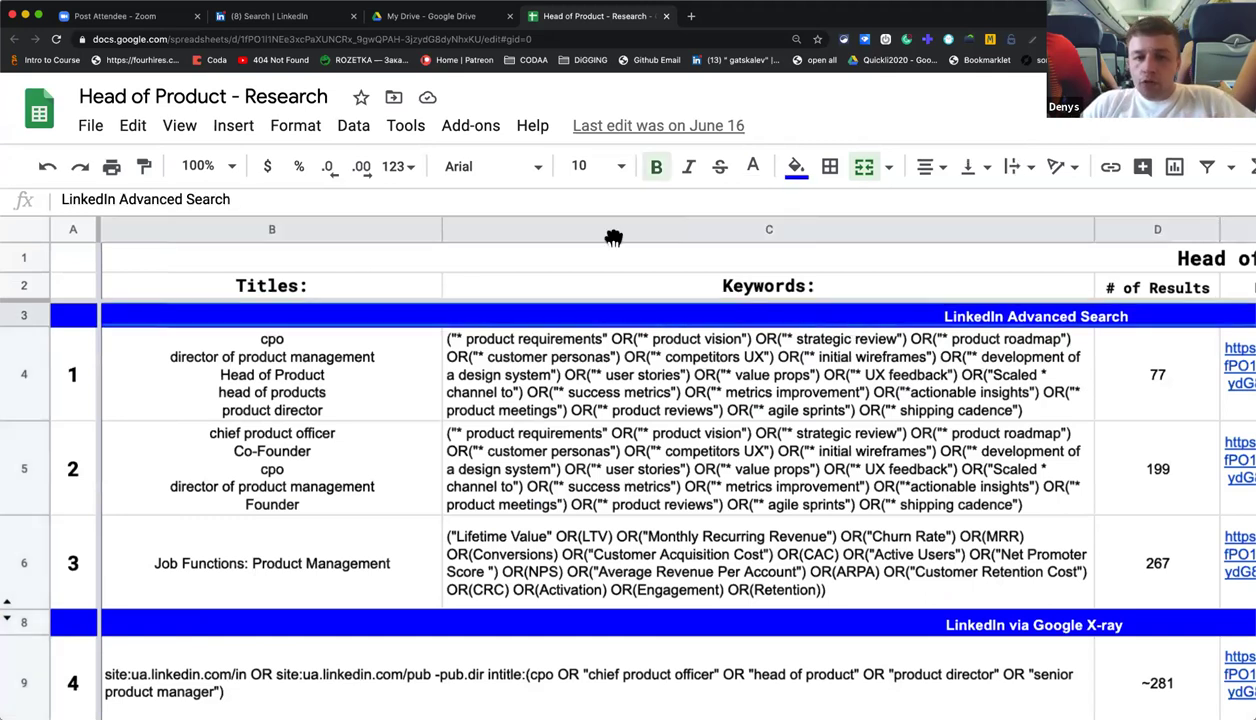
click(640, 368)
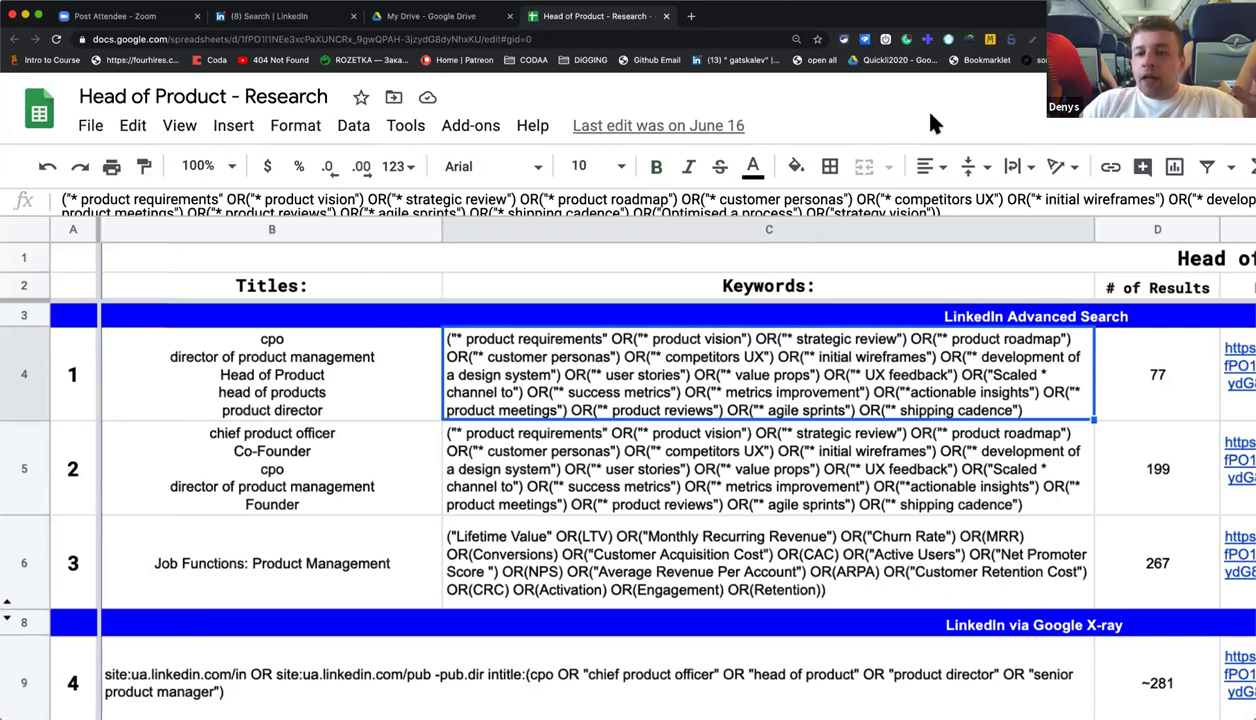
Compare the first search's titles and Boolean keyword string with the source keyword lists.
scroll(890, 356, right, 10)
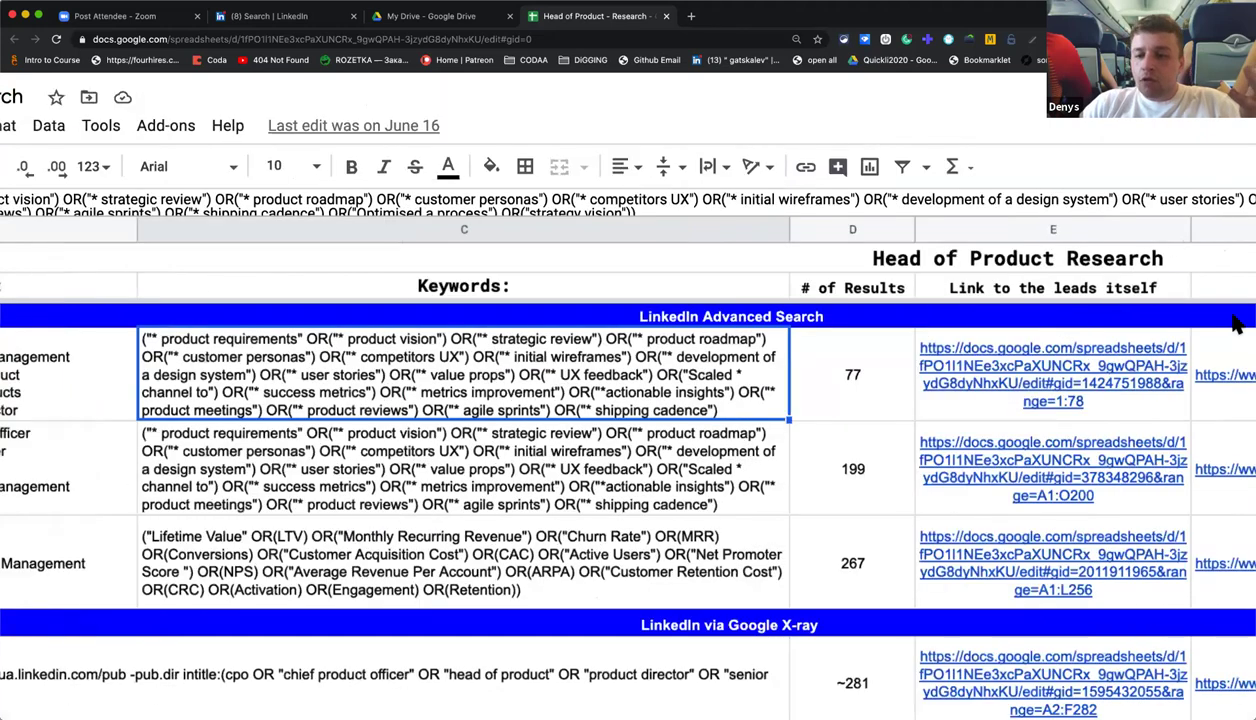
scroll(1233, 328, right, 2)
scroll(961, 602, right, 8)
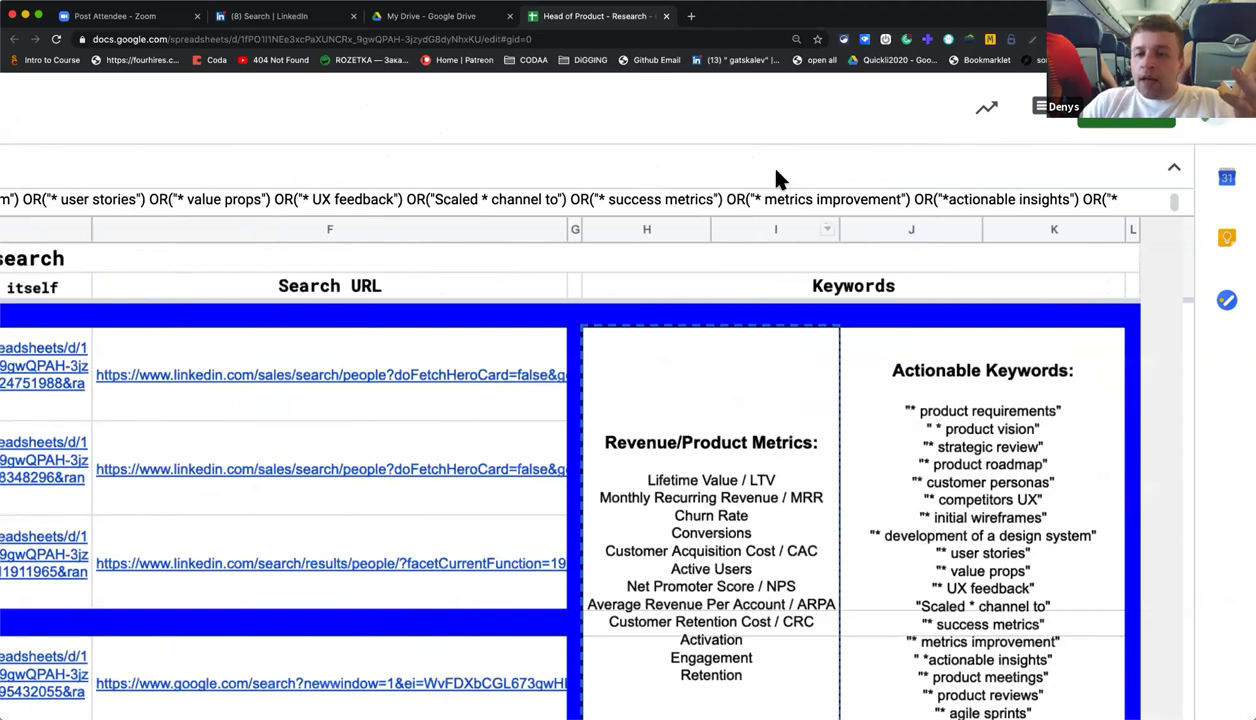
scroll(779, 178, left, 1)
scroll(759, 162, left, 15)
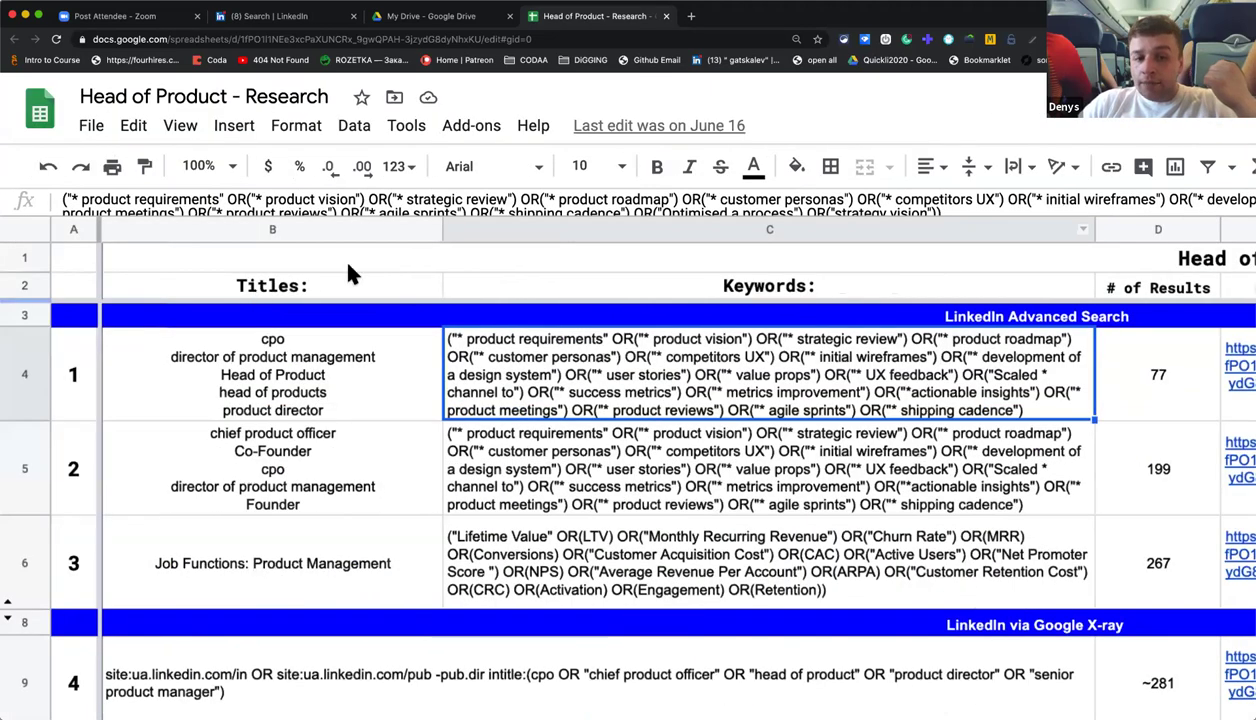
click(400, 287)
click(645, 289)
click(706, 373)
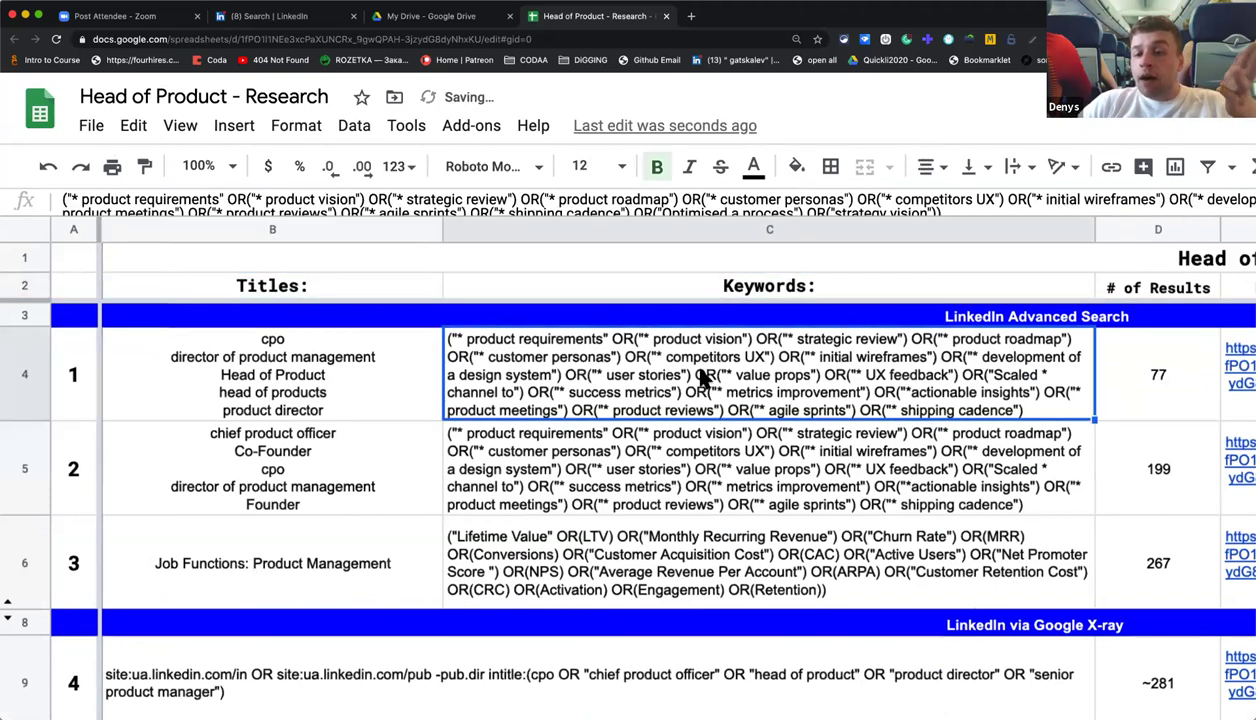
Inspect the first search's number of results, its saved search URL and the link to its leads.
click(1105, 392)
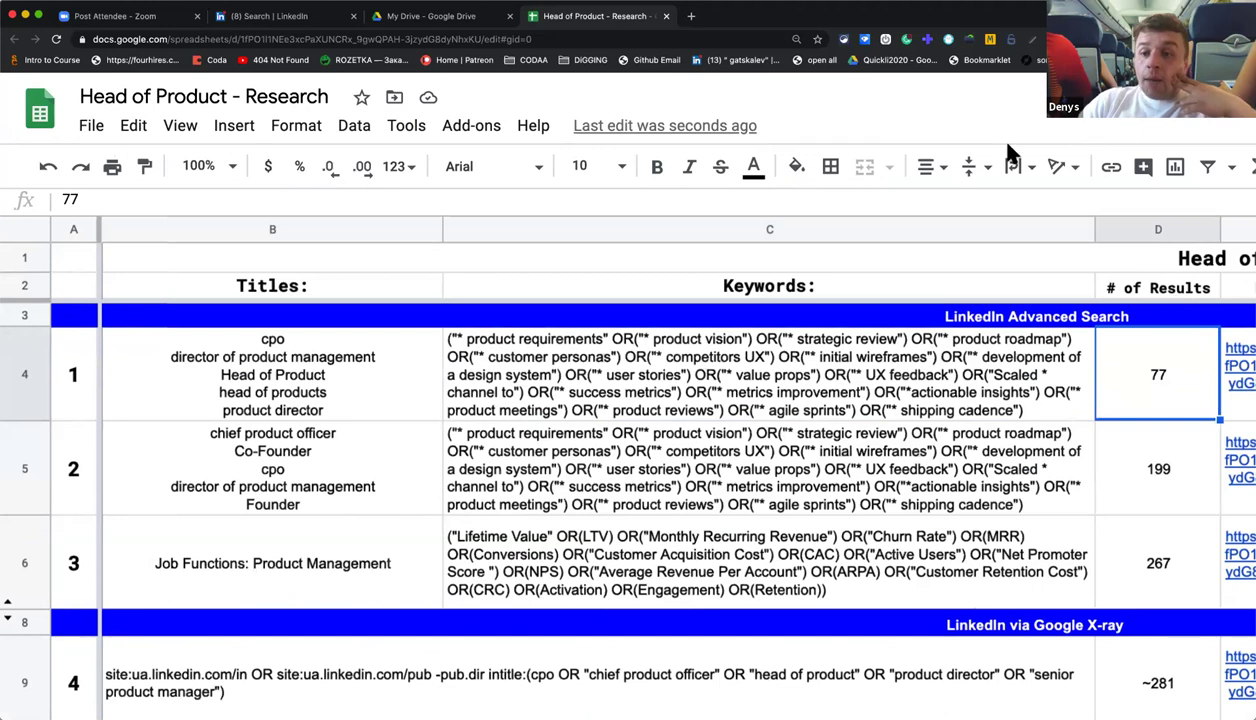
scroll(1010, 150, right, 1)
scroll(1010, 150, right, 10)
click(615, 378)
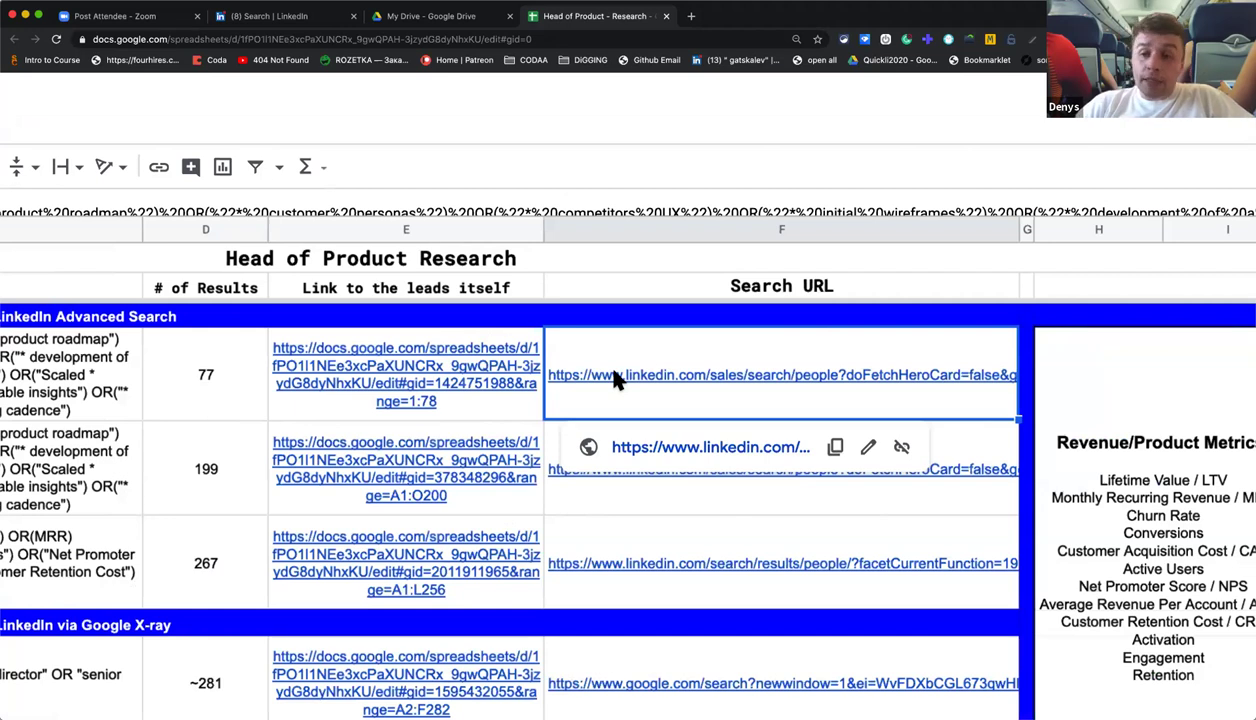
click(455, 355)
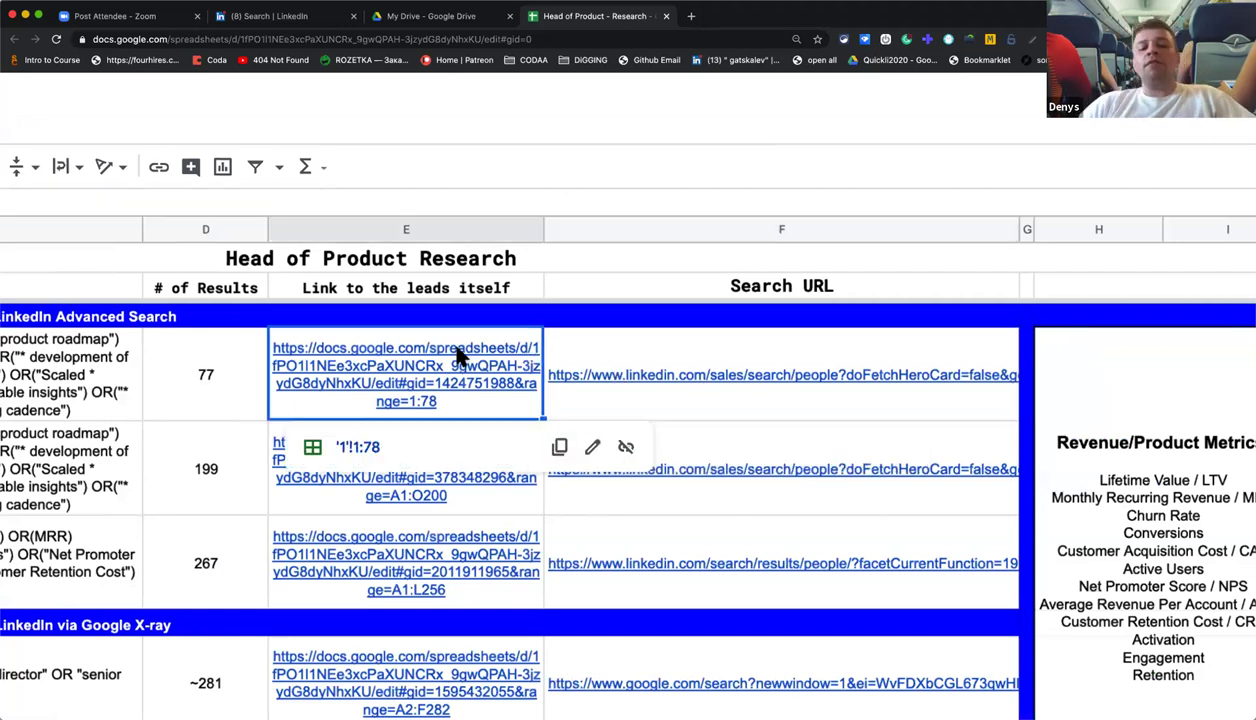
Look over the leads list linked from the first search and return to the Research Structure sheet.
click(357, 452)
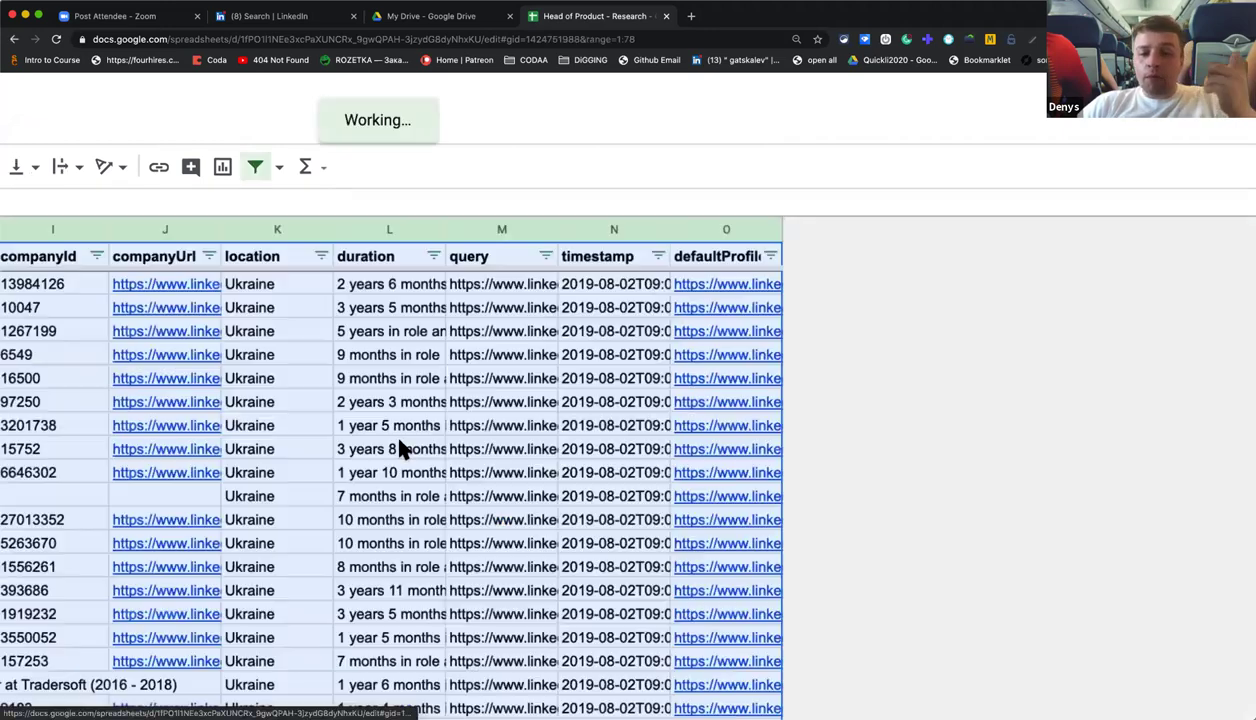
scroll(480, 432, down, 1)
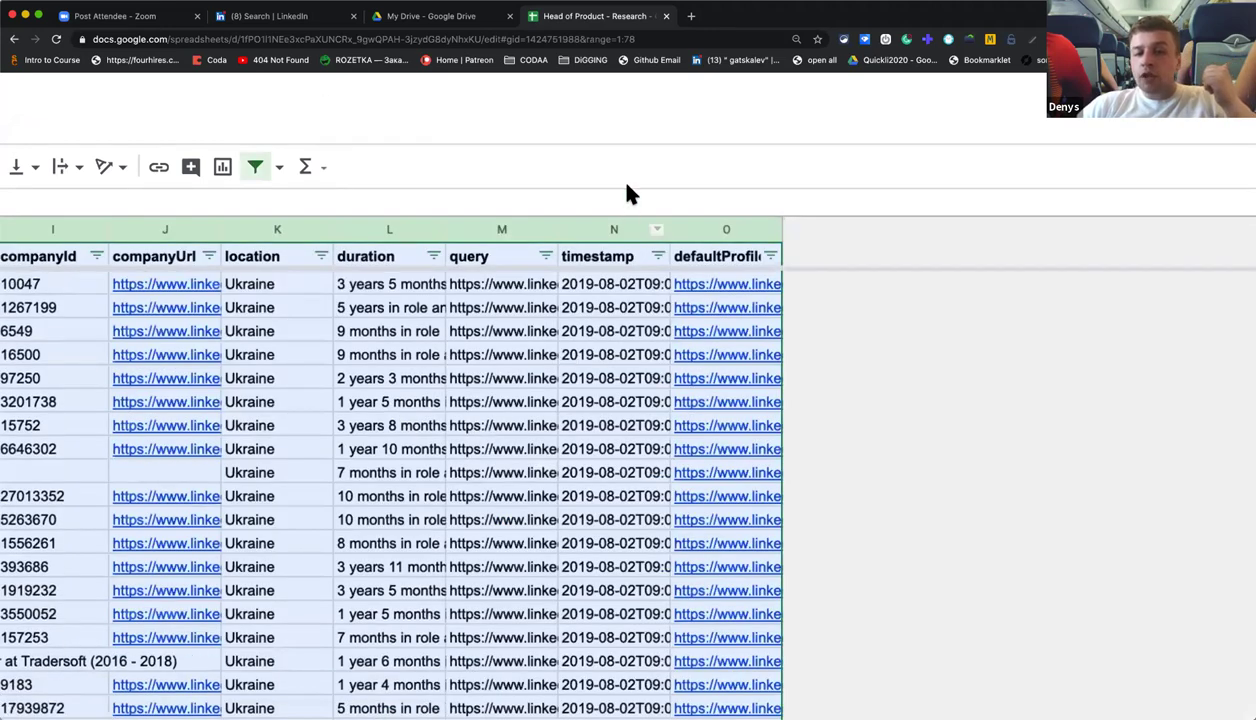
key(ctrl+0)
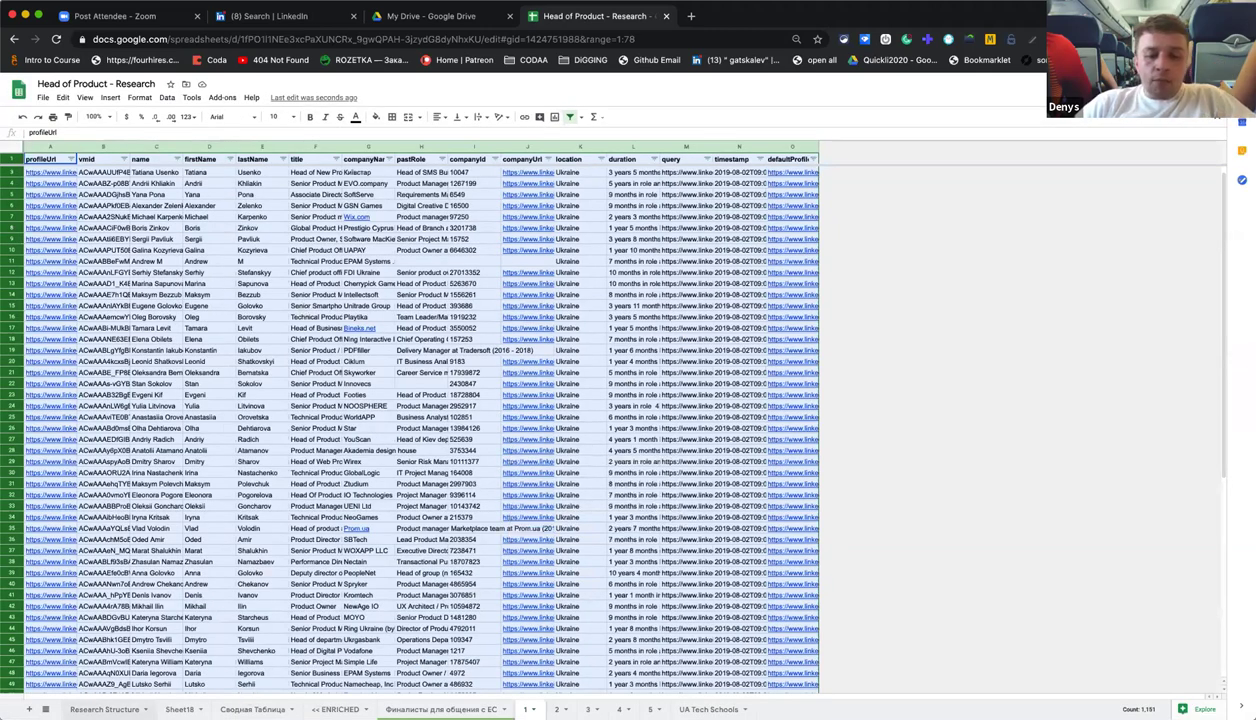
click(104, 709)
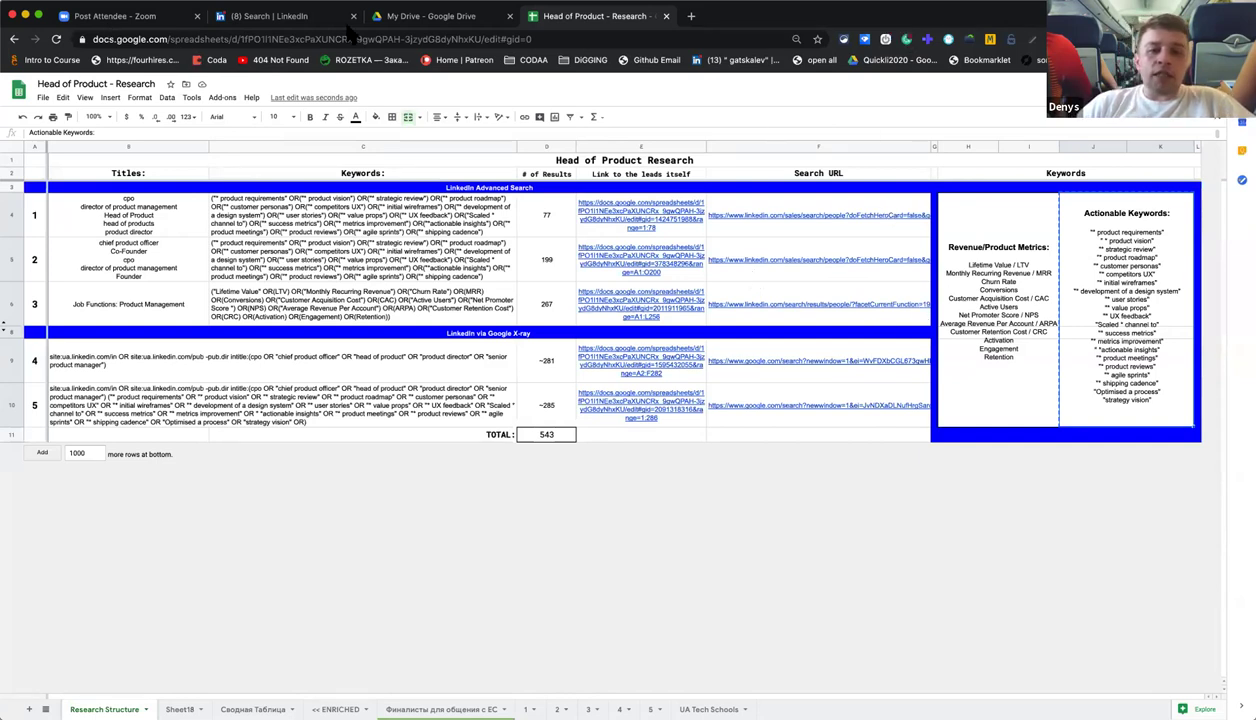
Open the LinkedIn home feed in a new browser tab.
click(438, 17)
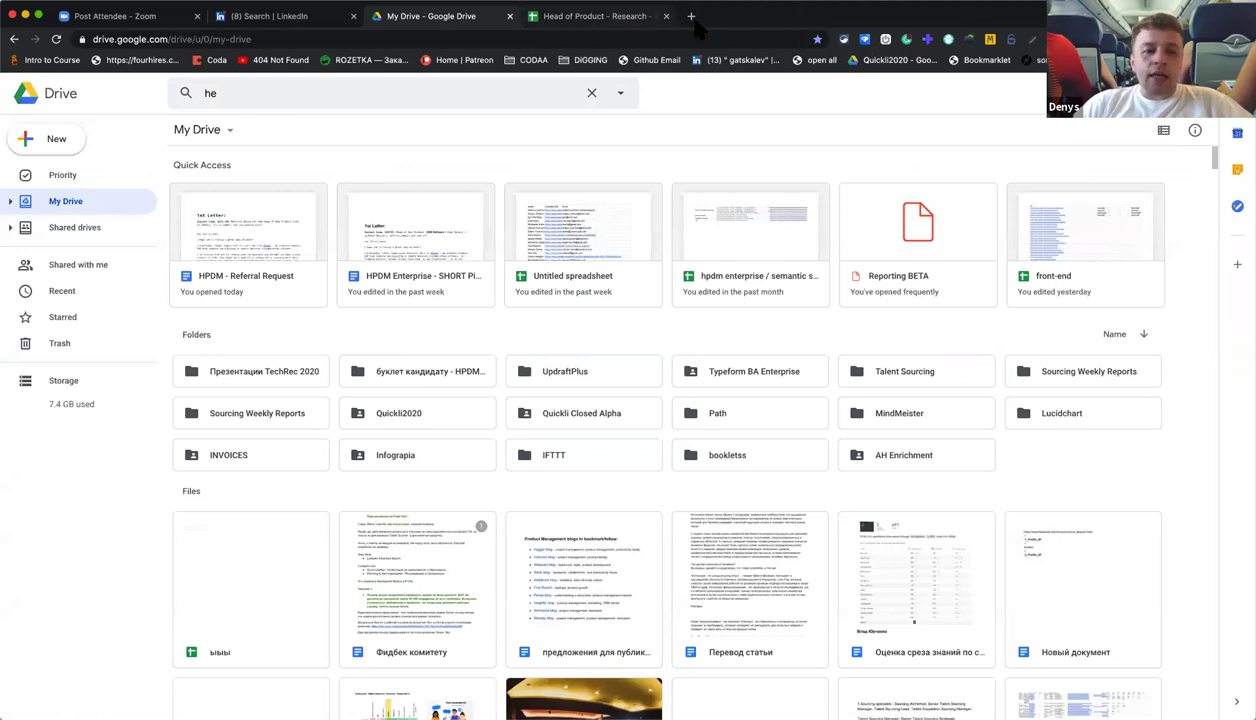
click(690, 16)
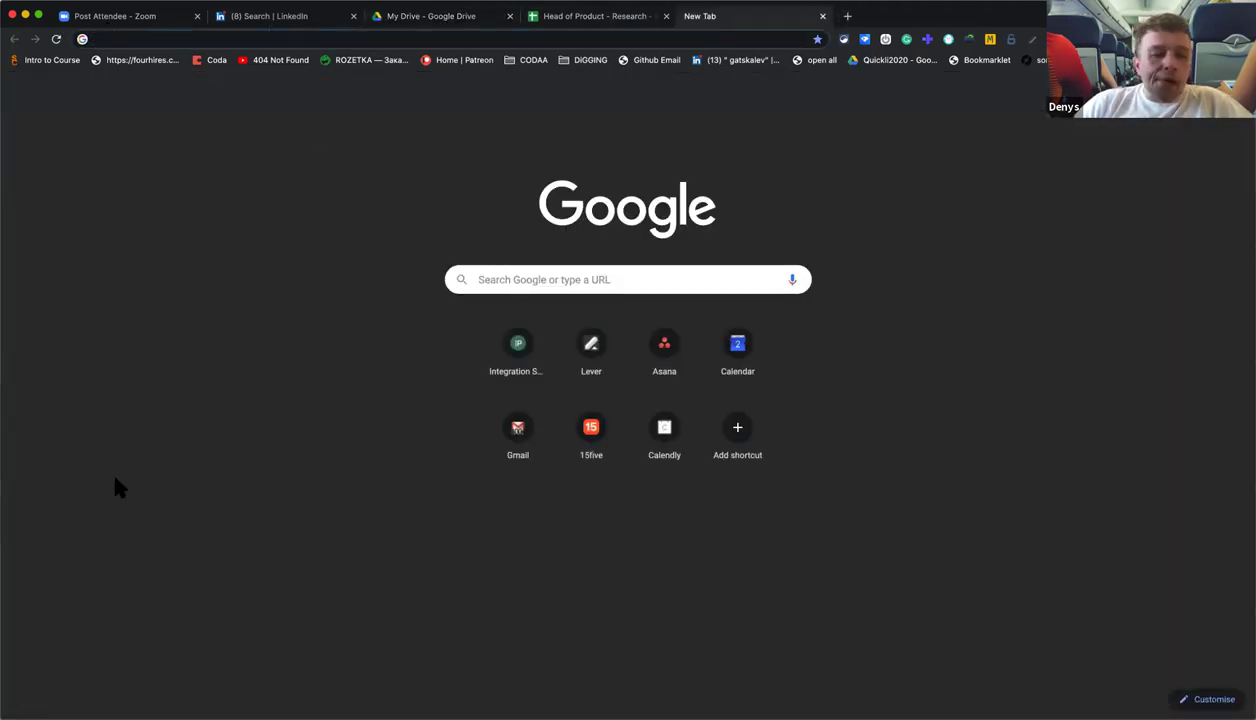
click(553, 40)
text(lin)
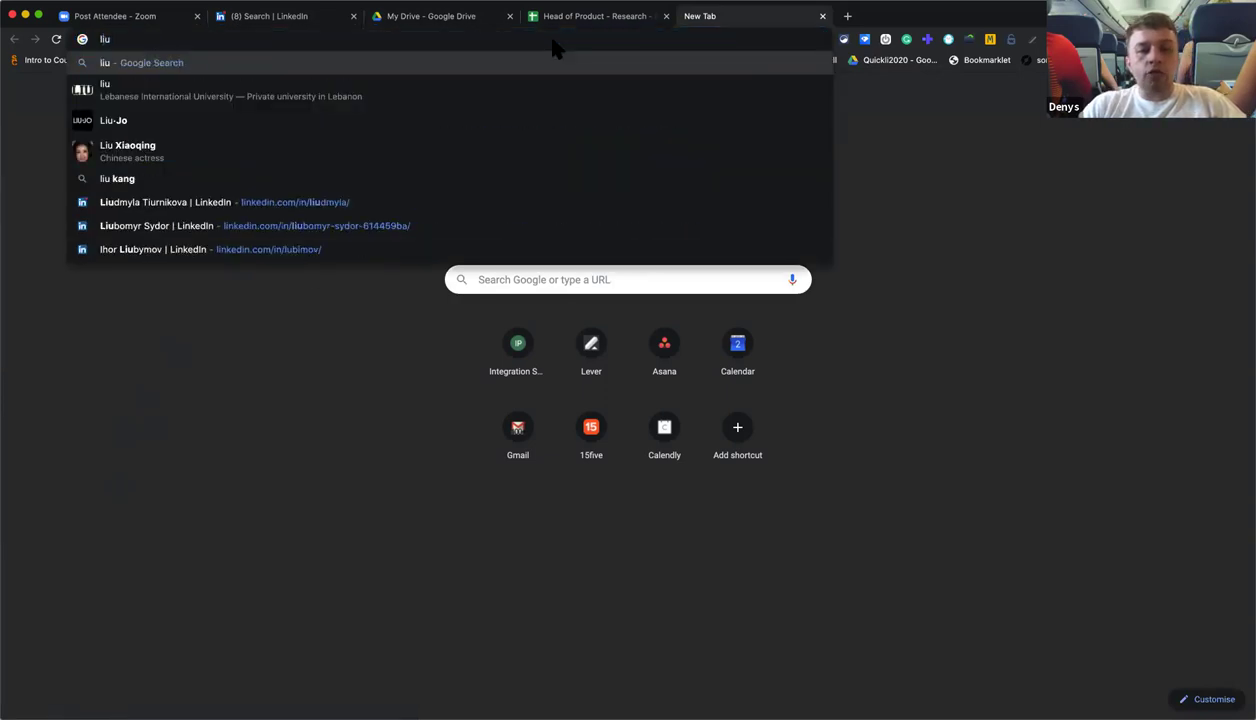
text(ke)
key(Return)
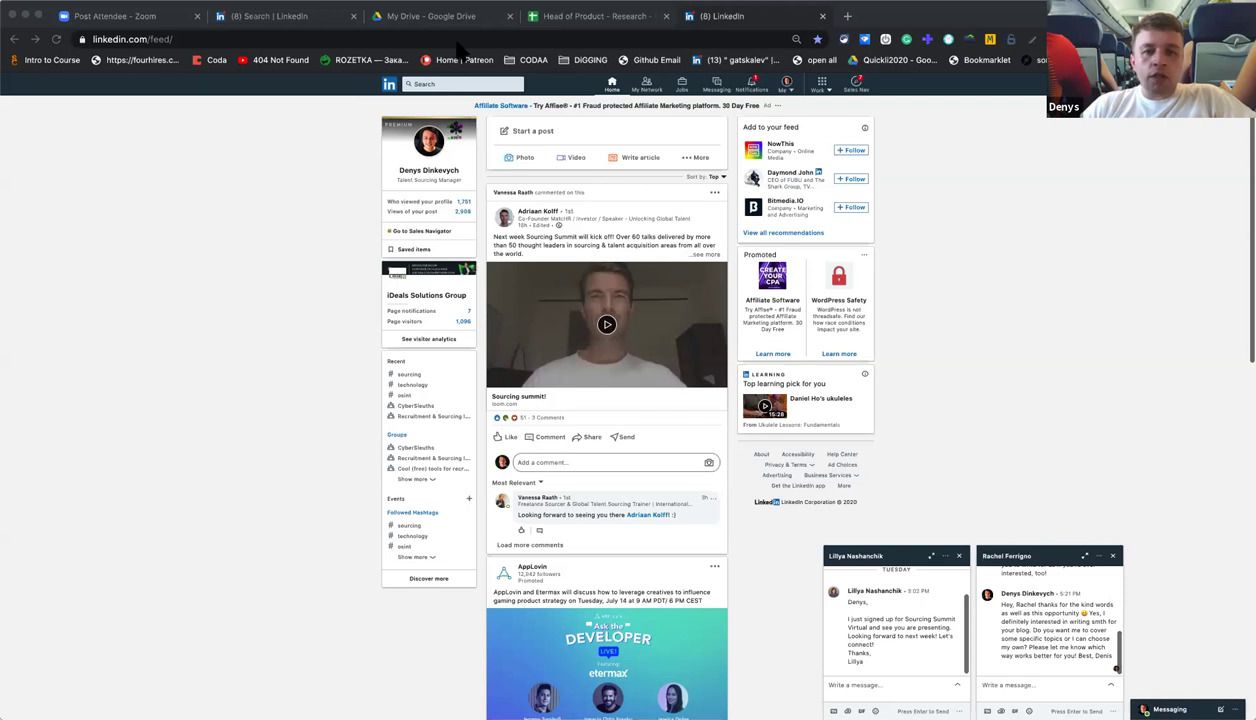
Add a new sheet to the Head of Product - Research spreadsheet and paste the semicolon-separated sales job titles into cell C3.
key(ctrl+shift+Tab)
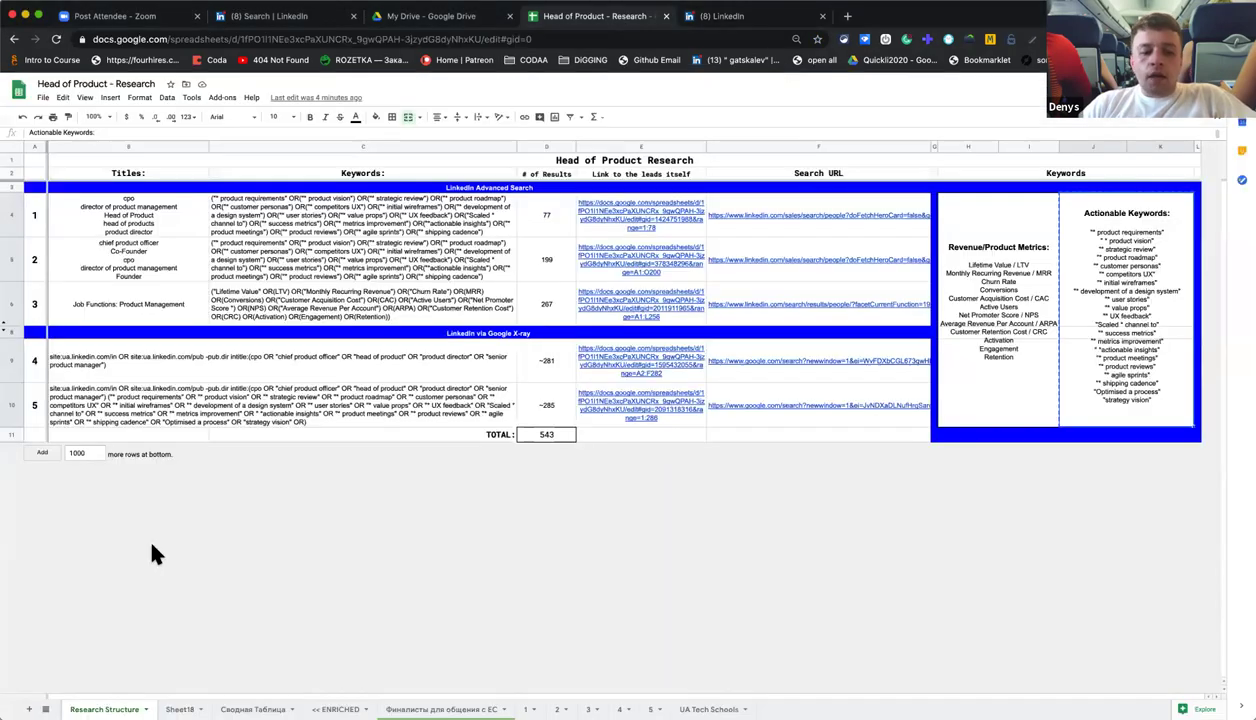
key(shift+F11)
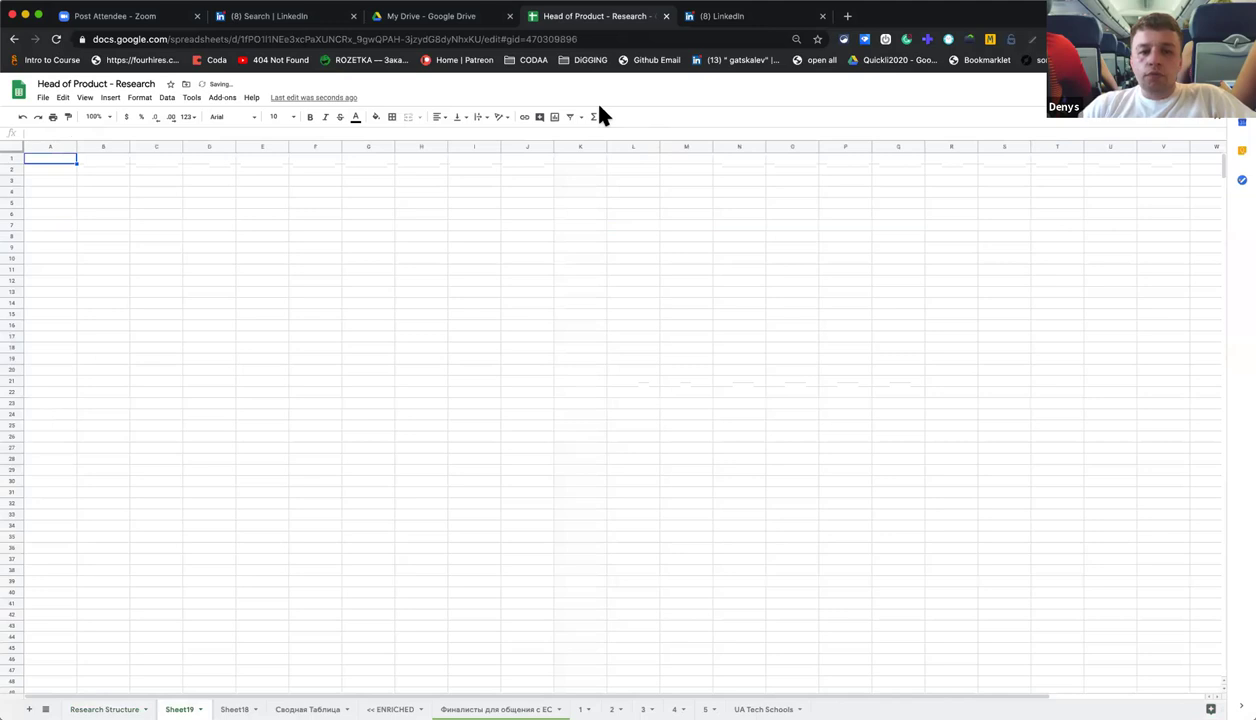
click(154, 183)
key(ctrl+v)
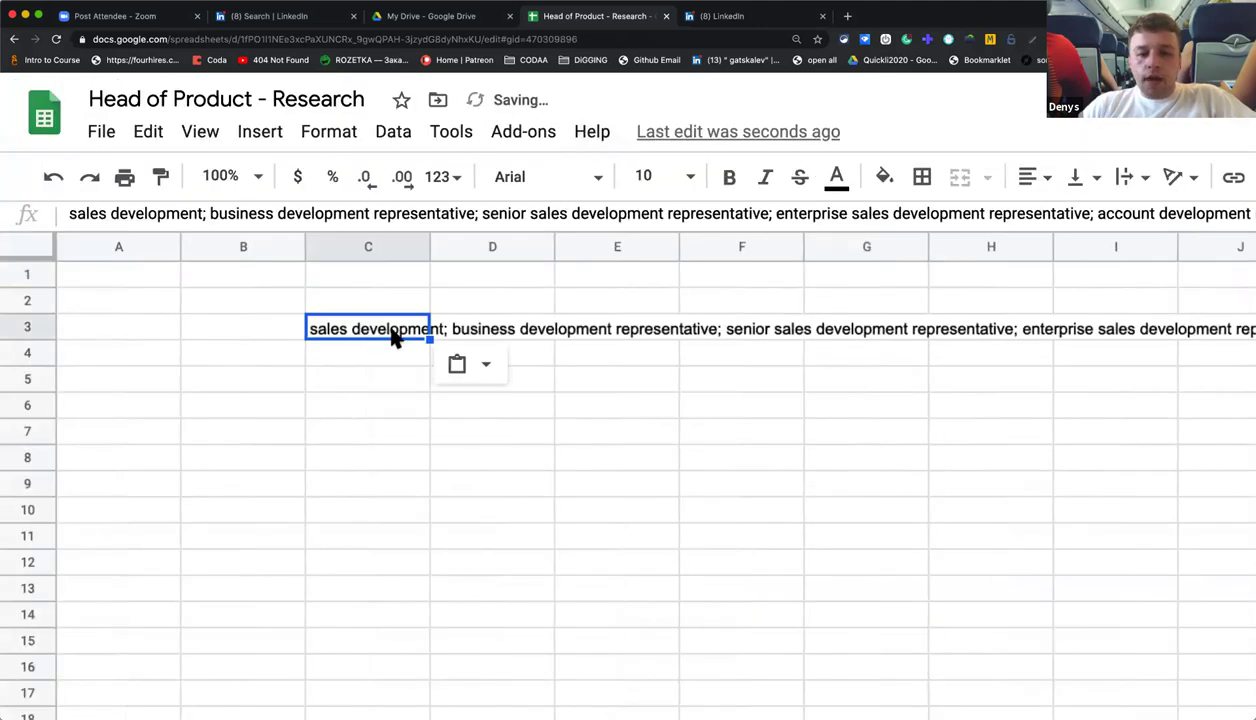
click(373, 244)
click(587, 130)
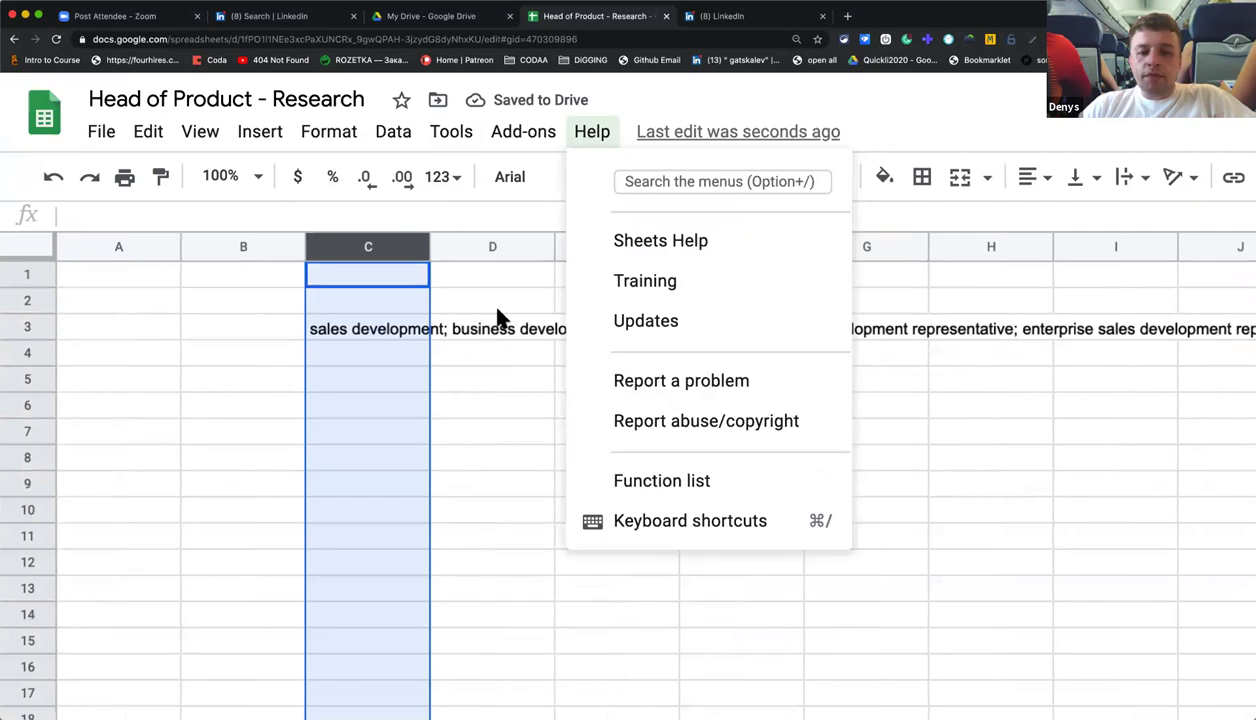
click(495, 303)
click(477, 354)
Split the job titles in cell C3 into columns using a custom semicolon separator.
click(397, 336)
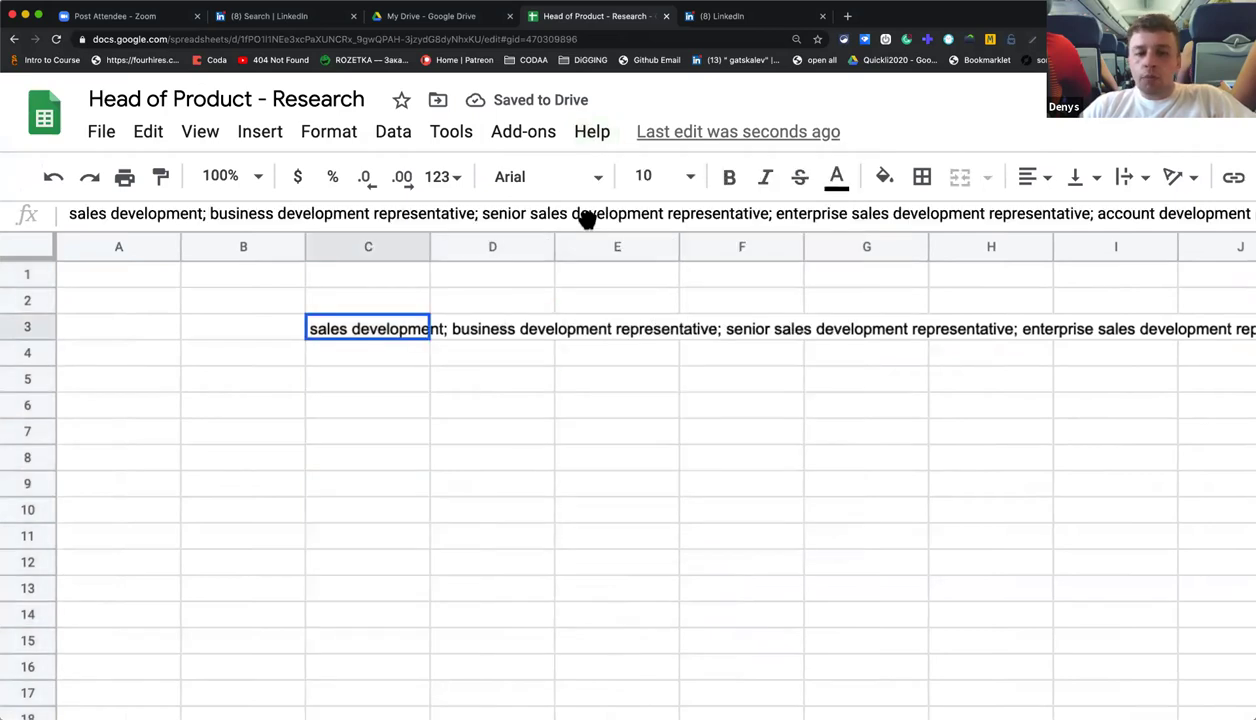
click(530, 138)
mouse_move(585, 132)
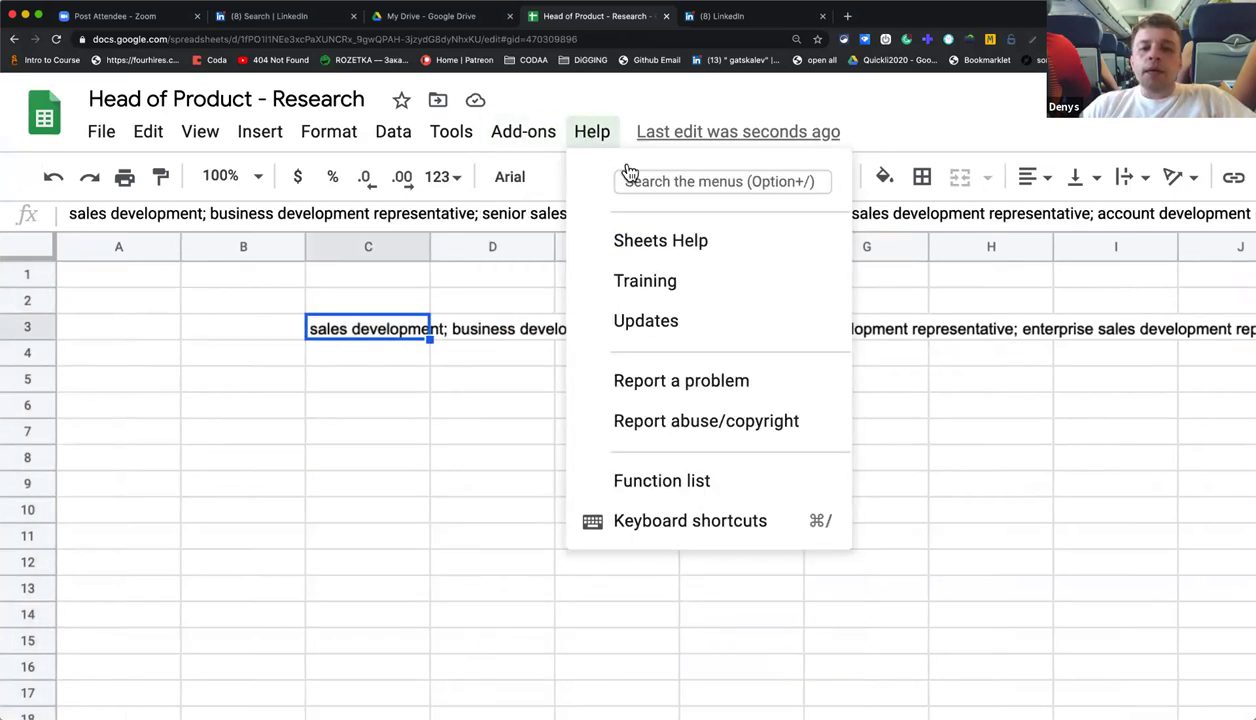
click(630, 174)
text(spli)
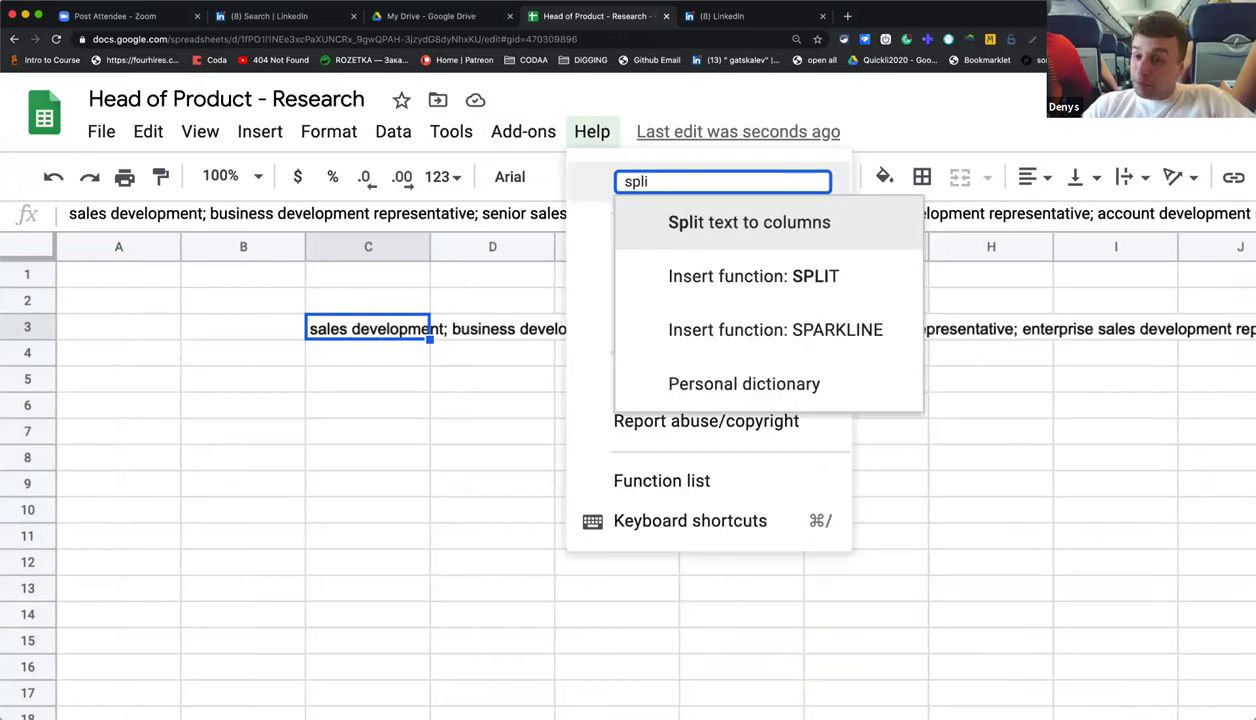
click(706, 222)
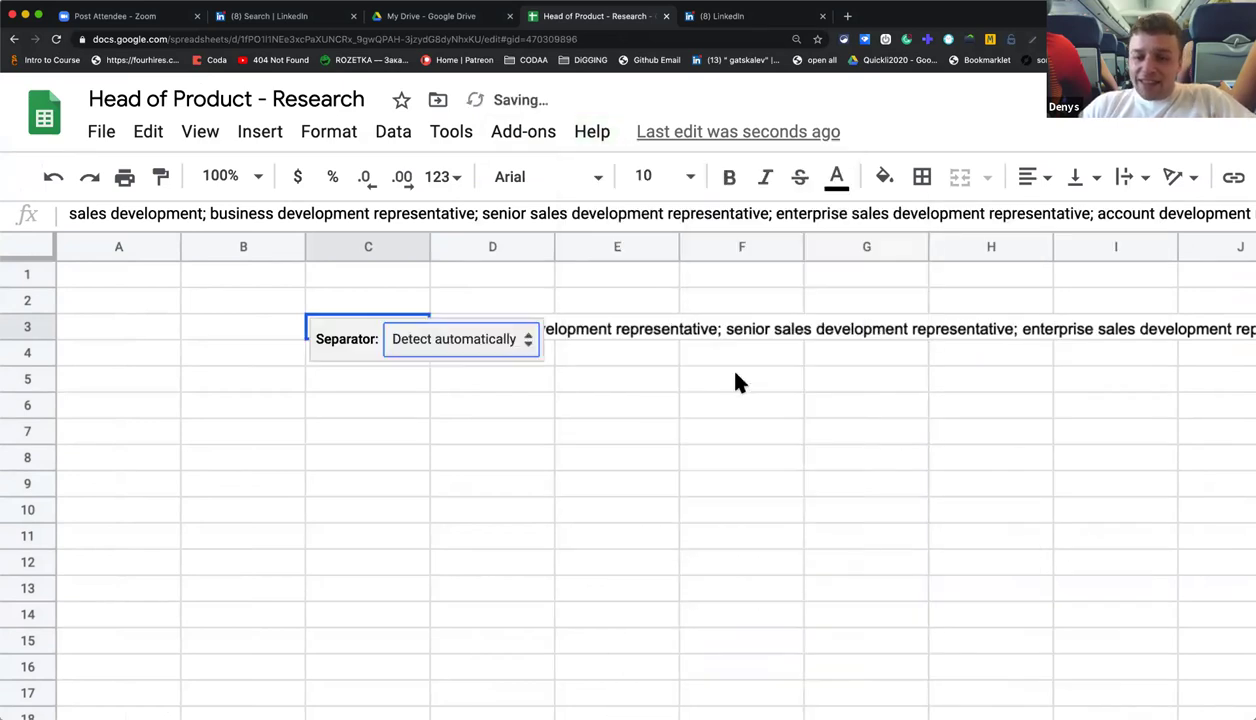
click(488, 340)
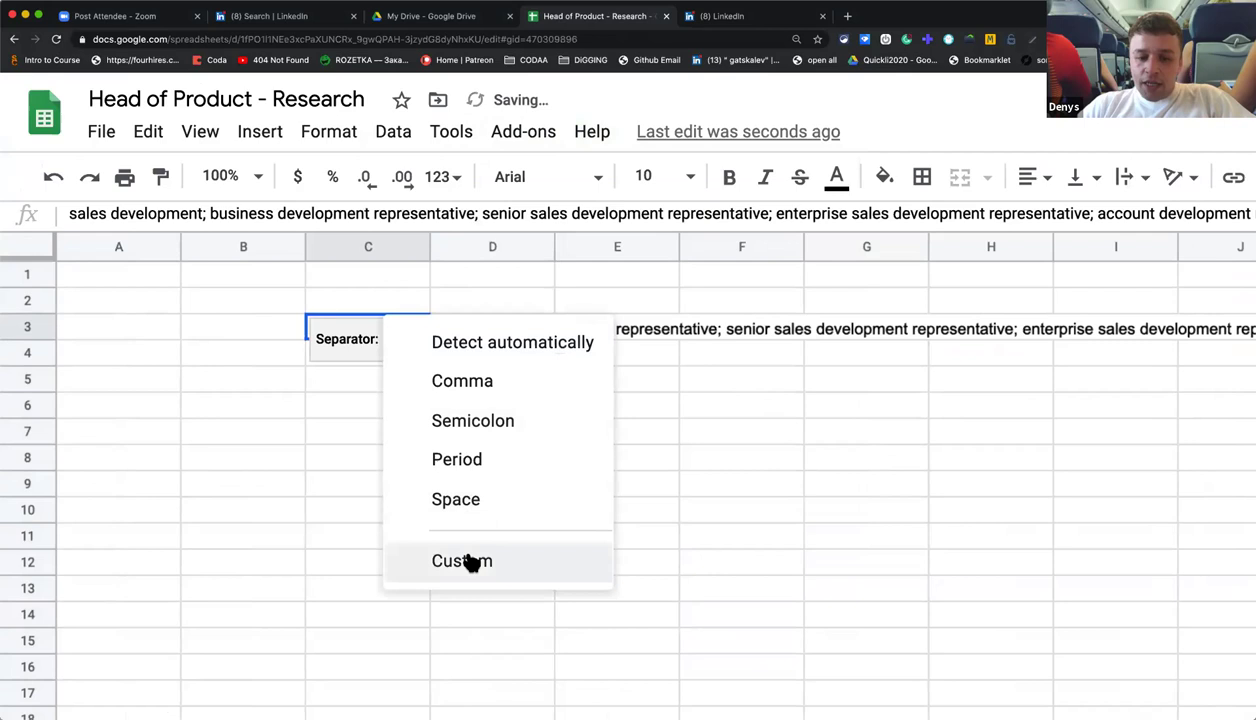
click(470, 563)
text(;)
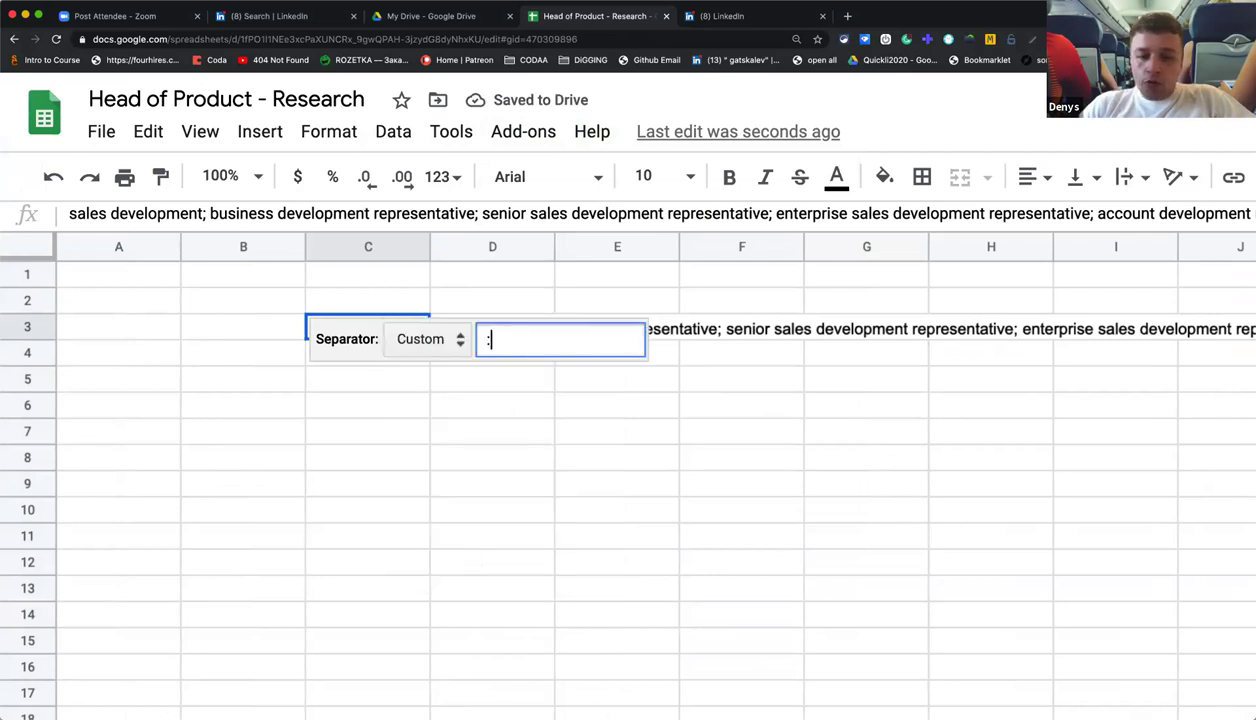
click(601, 545)
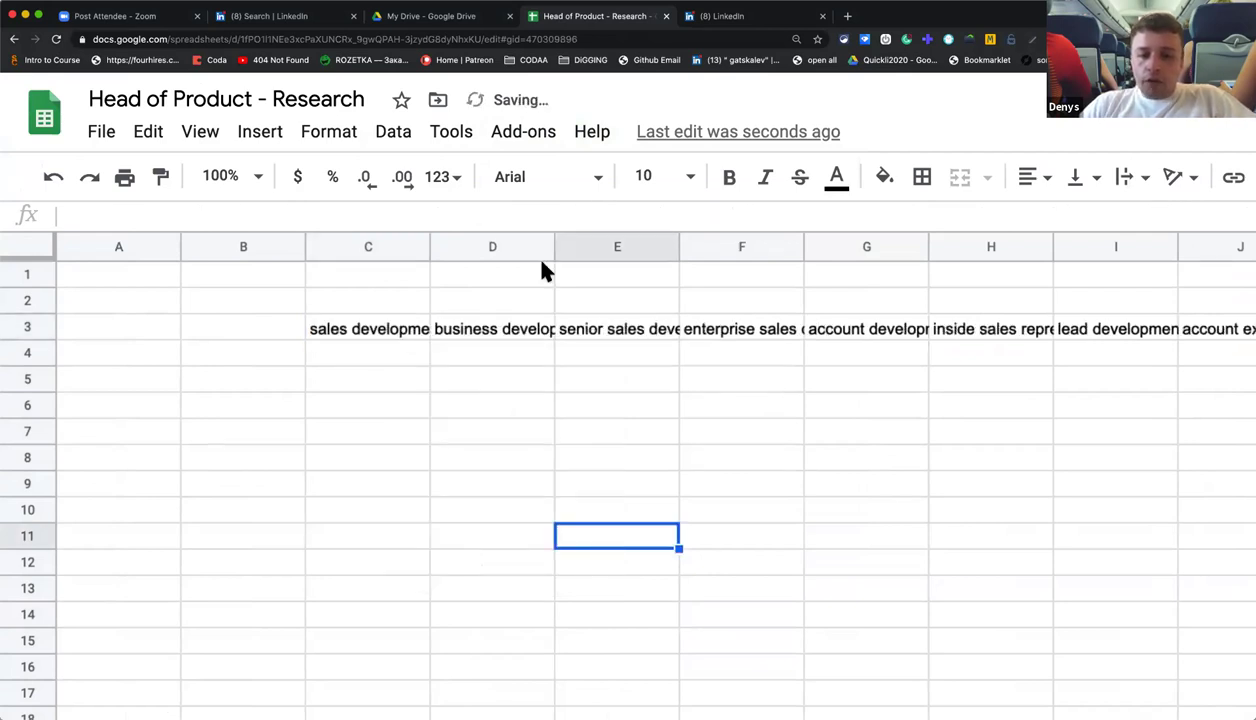
click(343, 379)
click(186, 383)
text(=)
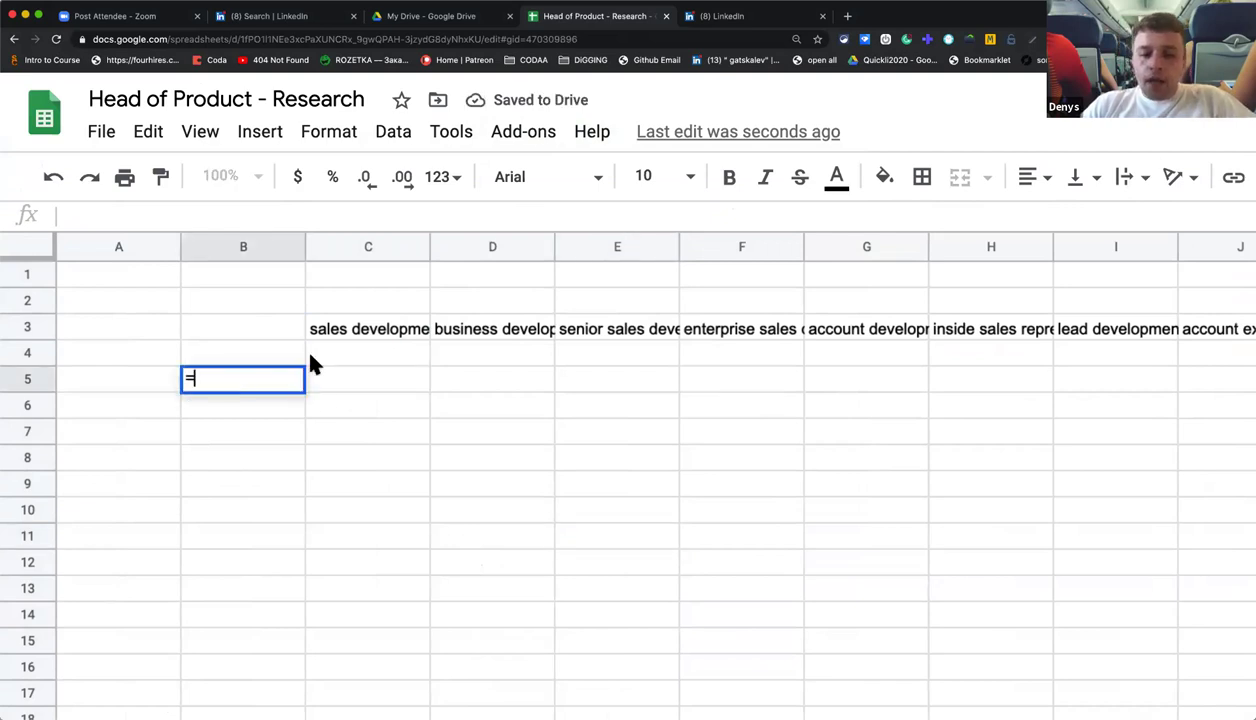
click(400, 330)
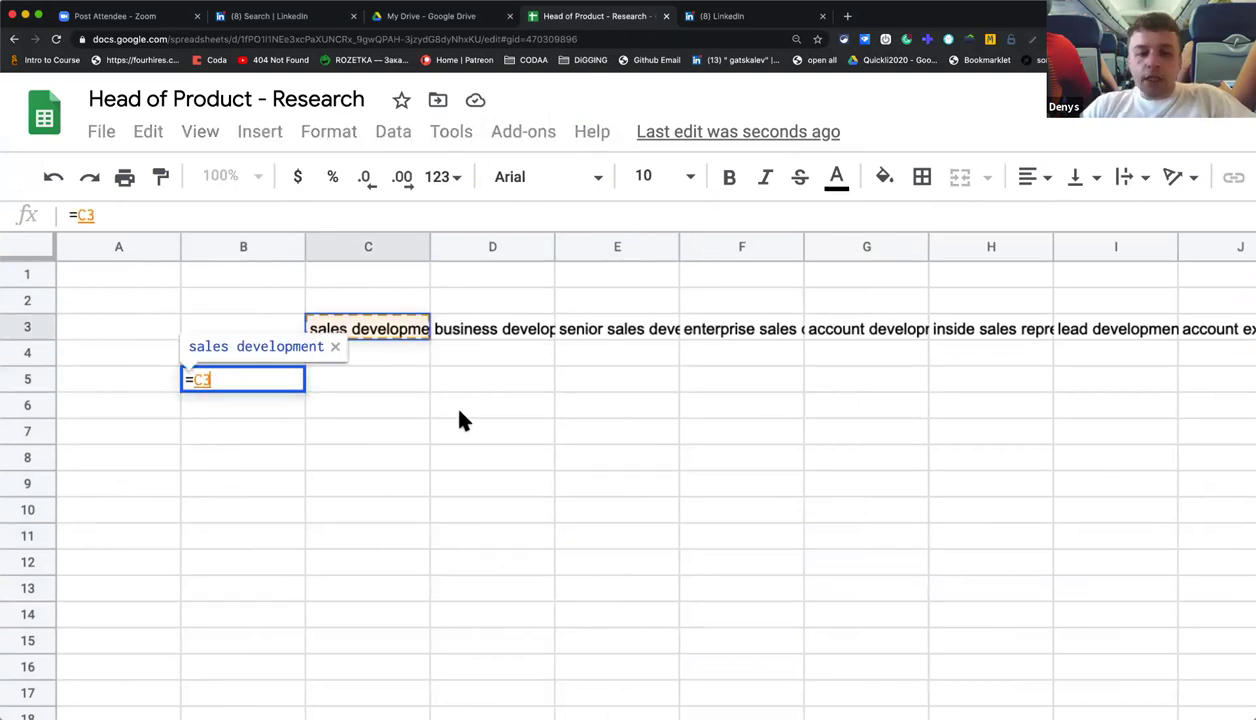
key(Escape)
Check the separated job titles in cells C3 to F3.
click(403, 311)
click(405, 331)
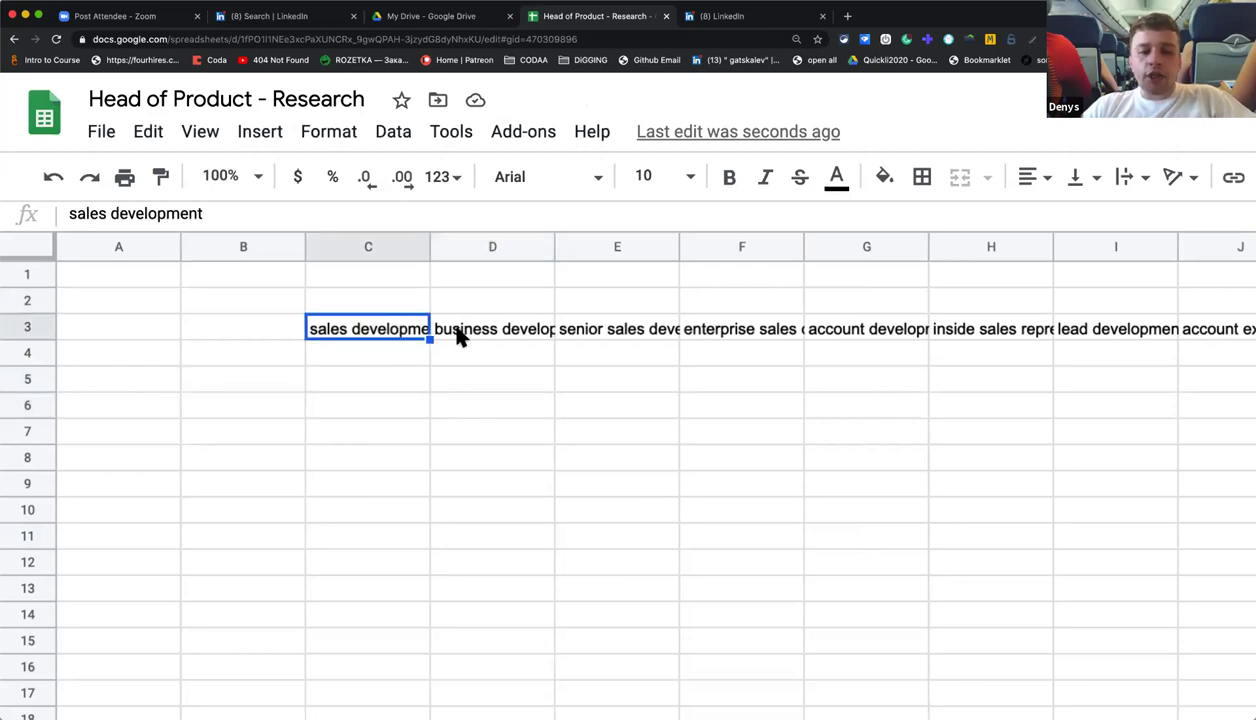
click(457, 335)
click(613, 332)
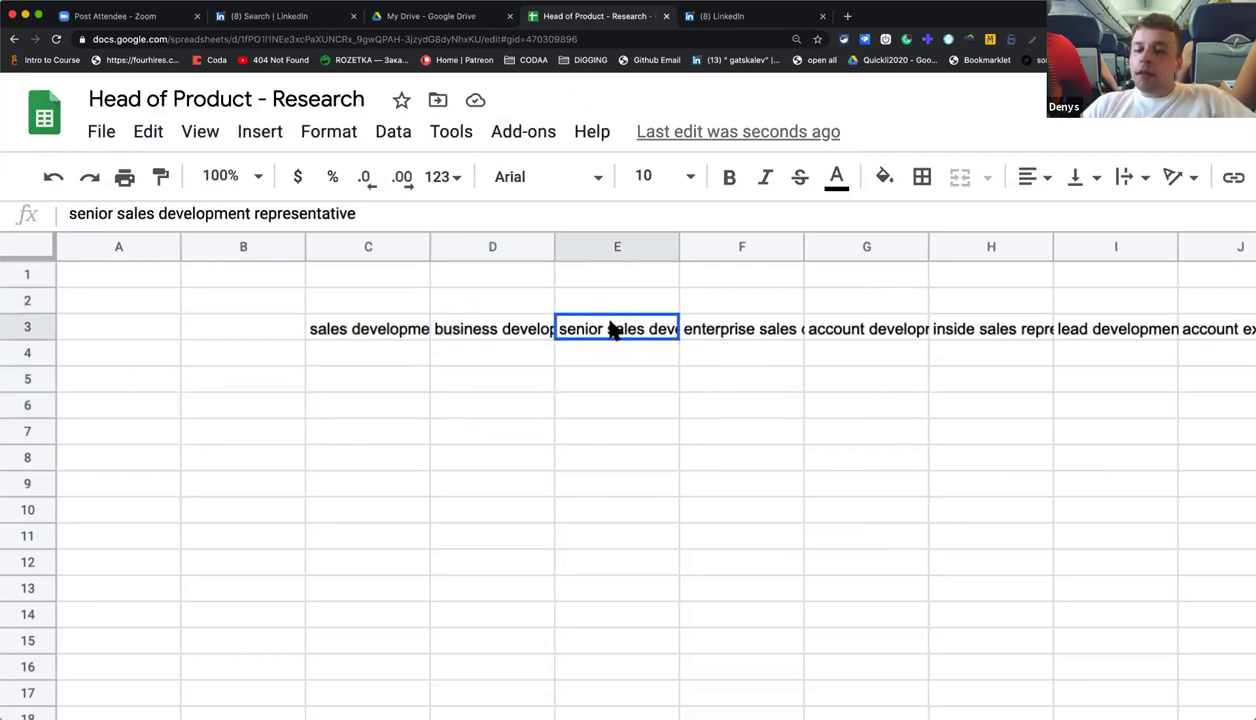
click(737, 330)
Start a TRANSPOSE formula in cell B4 that references the job titles in C3:J3.
click(278, 358)
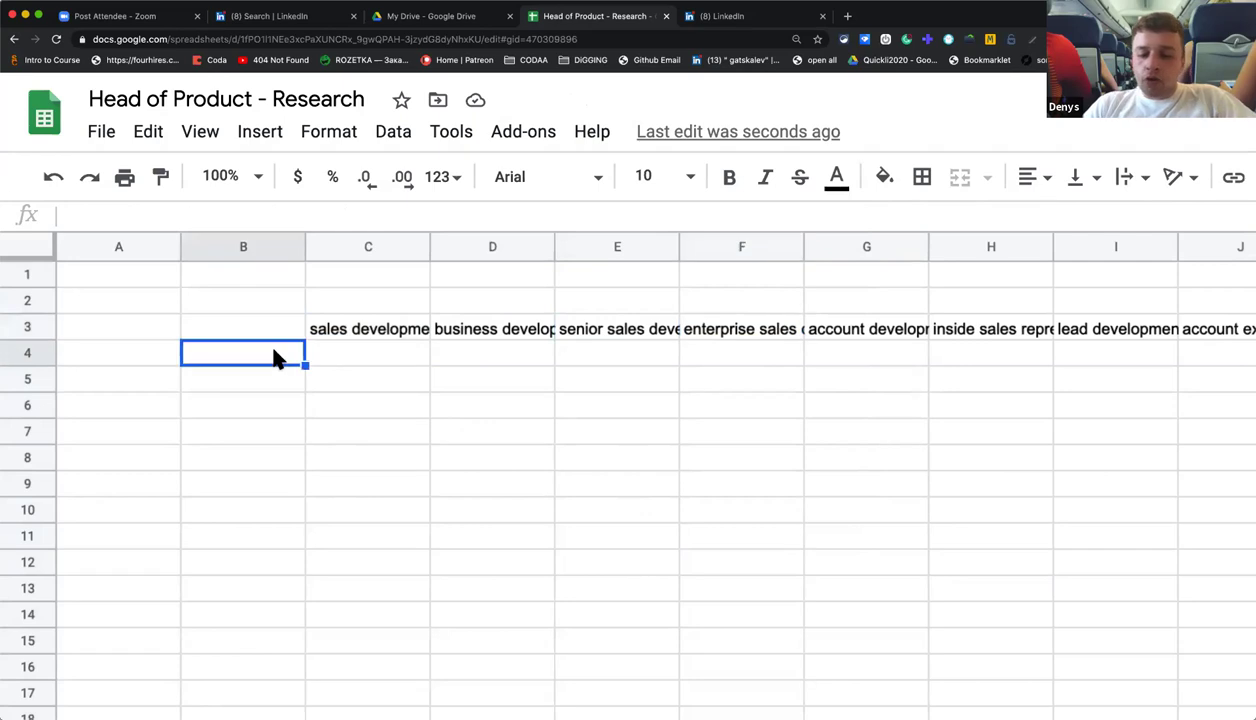
text(=rt)
key(BackSpace)
key(BackSpace)
text(tr)
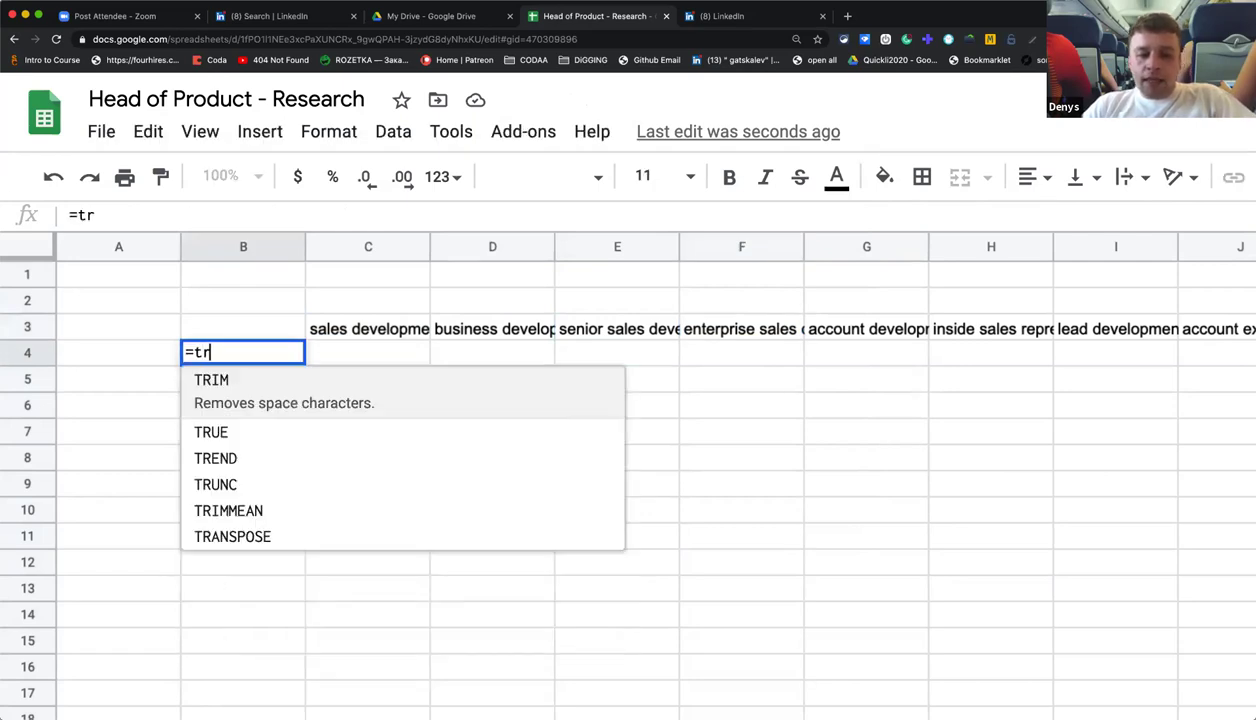
click(233, 541)
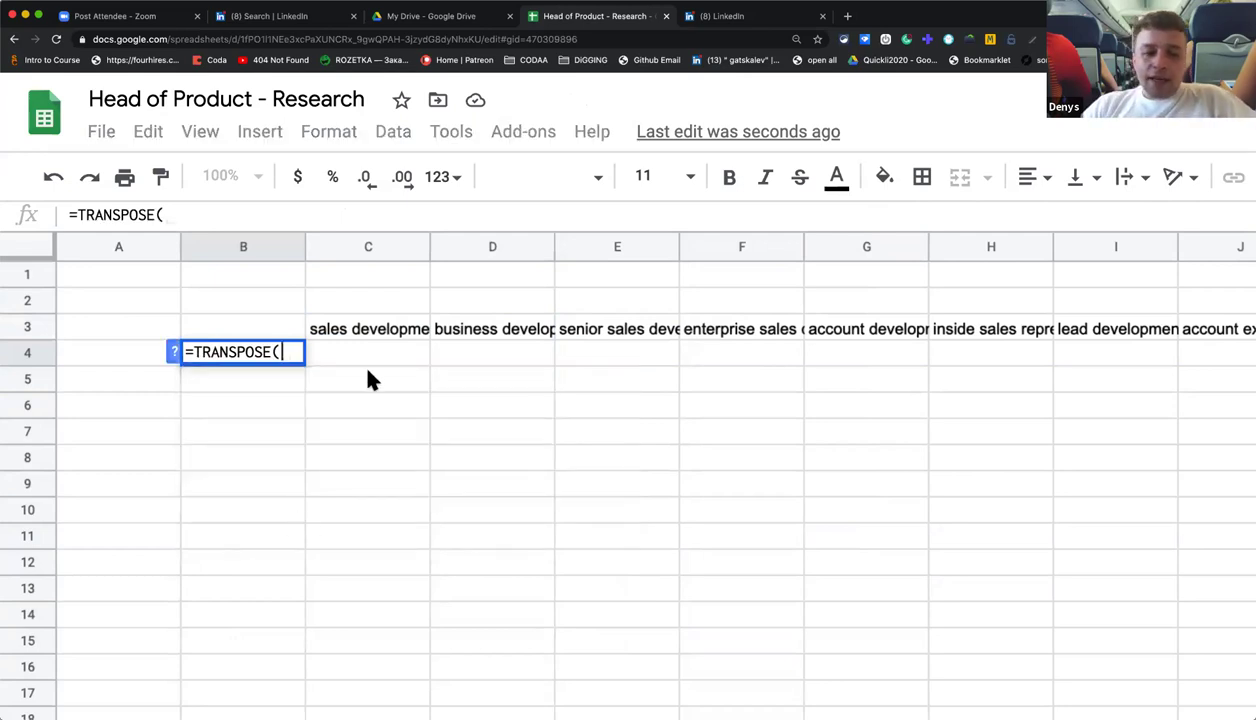
click(365, 333)
drag(372, 334, 1243, 345)
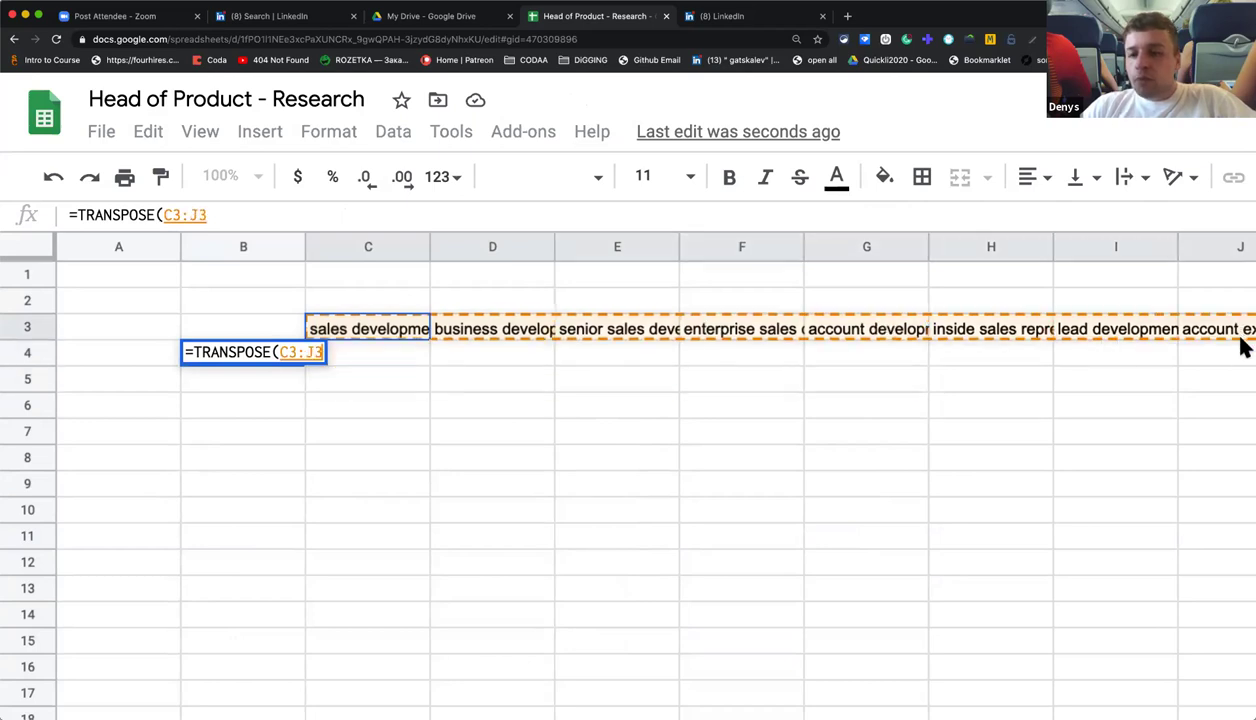
drag(981, 361, 1243, 343)
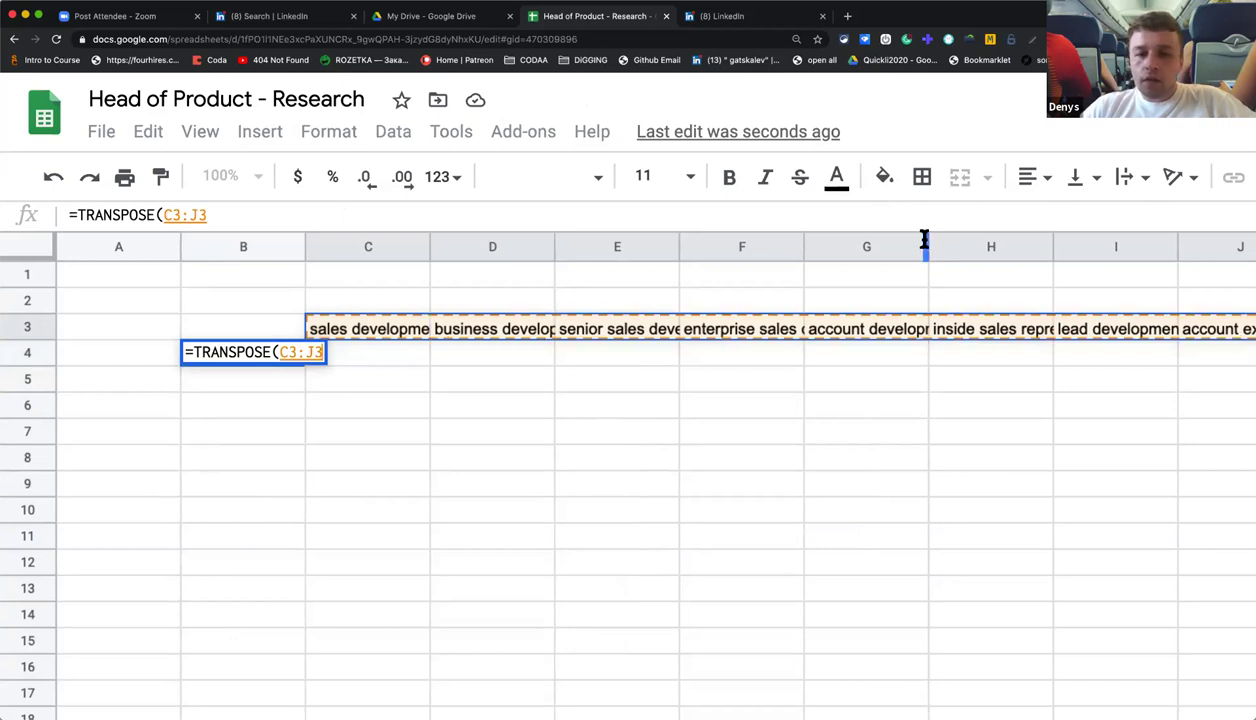
Extend the TRANSPOSE range to C3:L3 so it covers every job title, and enter the formula.
scroll(922, 241, right, 7)
scroll(801, 281, right, 2)
drag(524, 330, 713, 319)
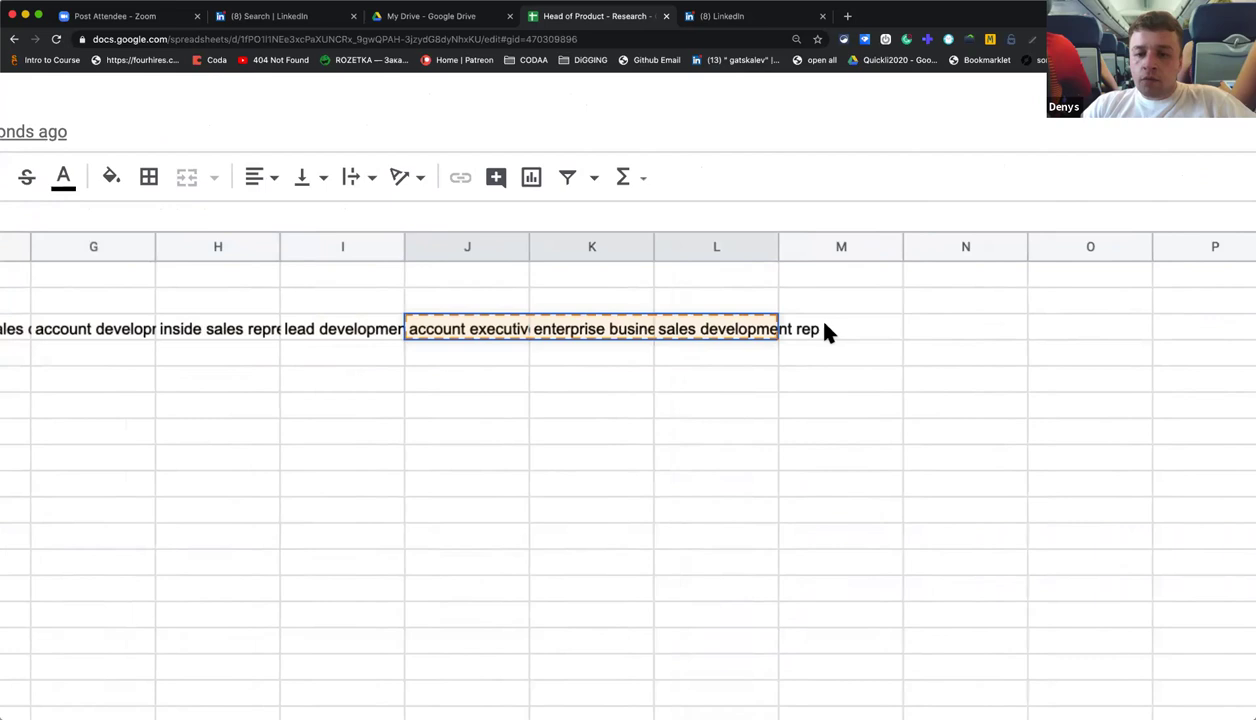
click(692, 304)
drag(597, 340, 420, 342)
click(738, 340)
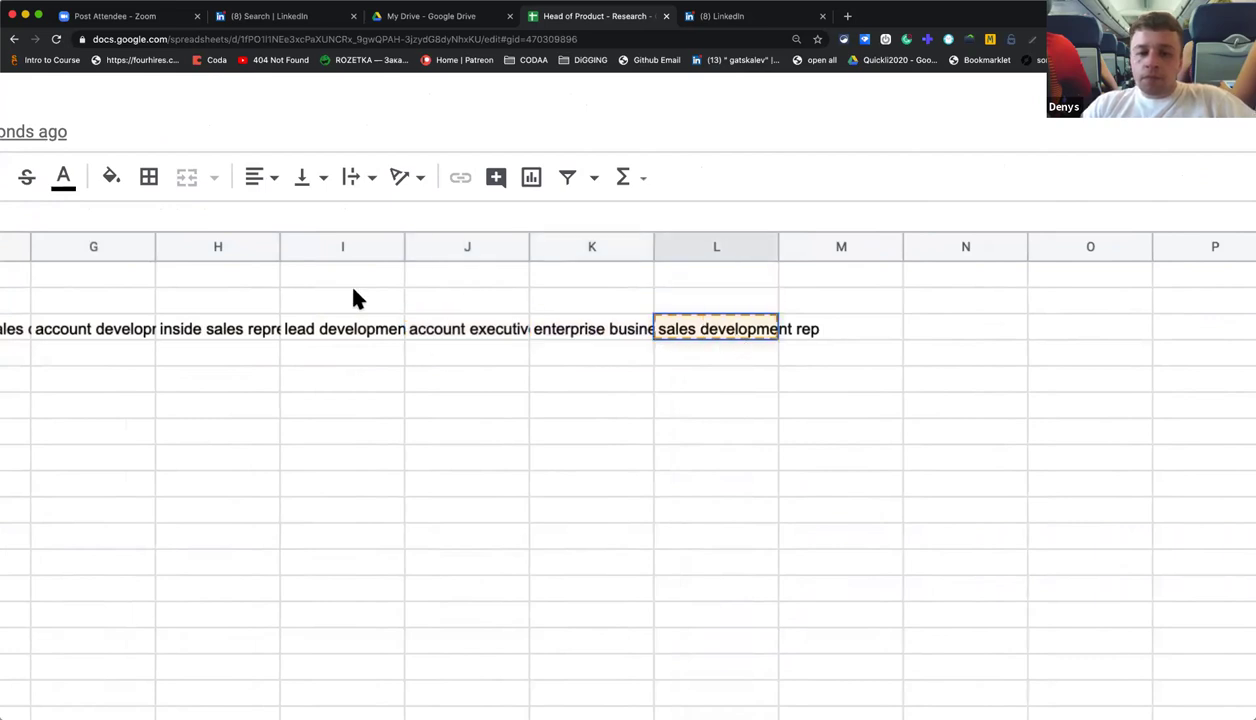
shift+click(345, 292)
drag(278, 341, 350, 344)
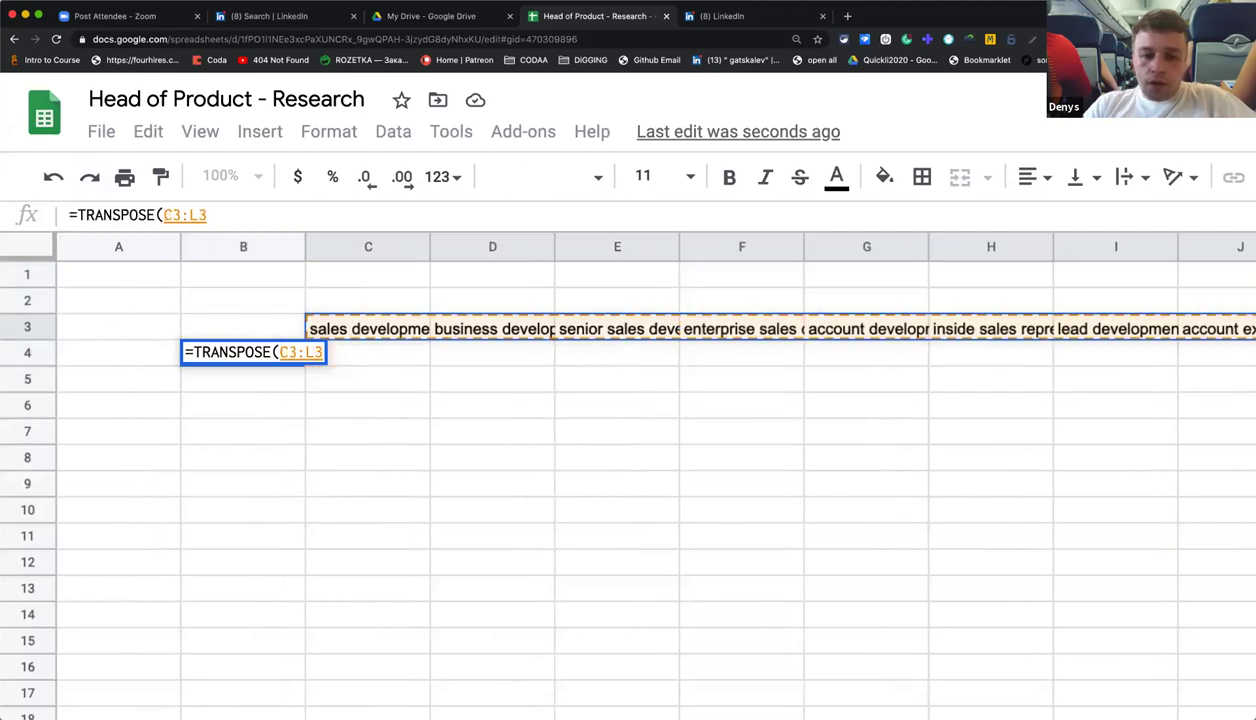
text(8)
key(BackSpace)
text())
key(Return)
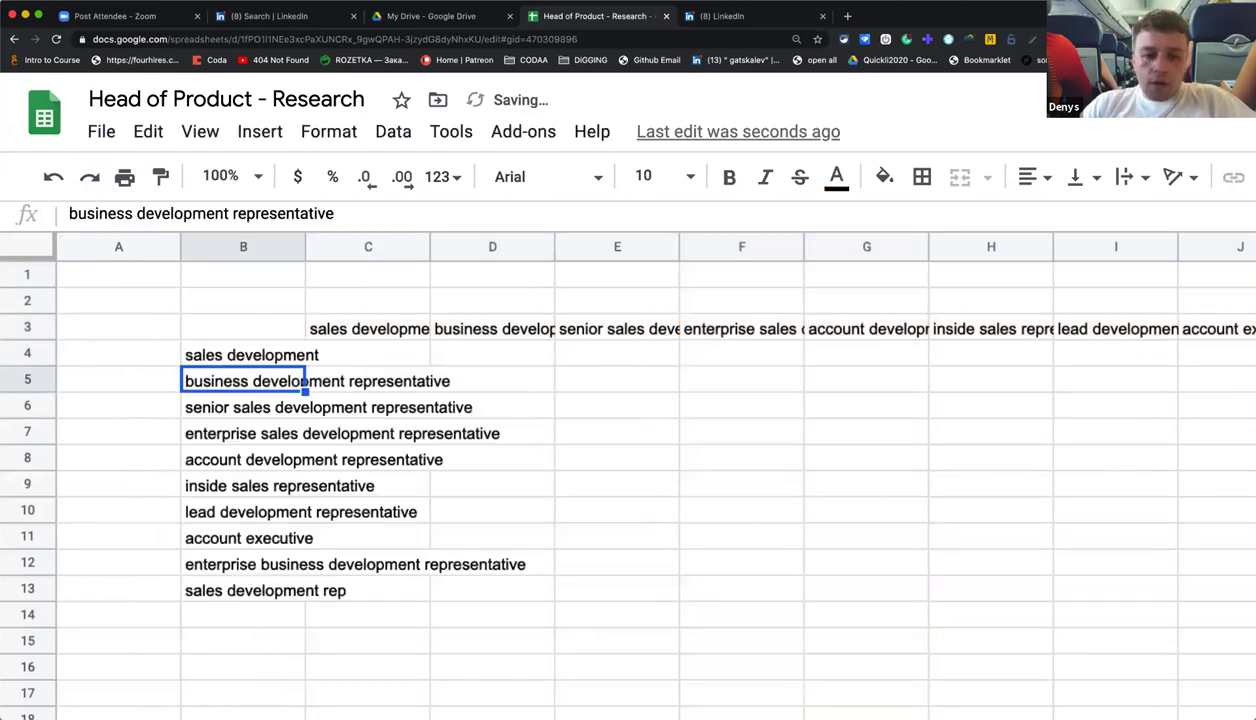
Hide columns C to N, which hold the horizontally split job titles.
click(365, 246)
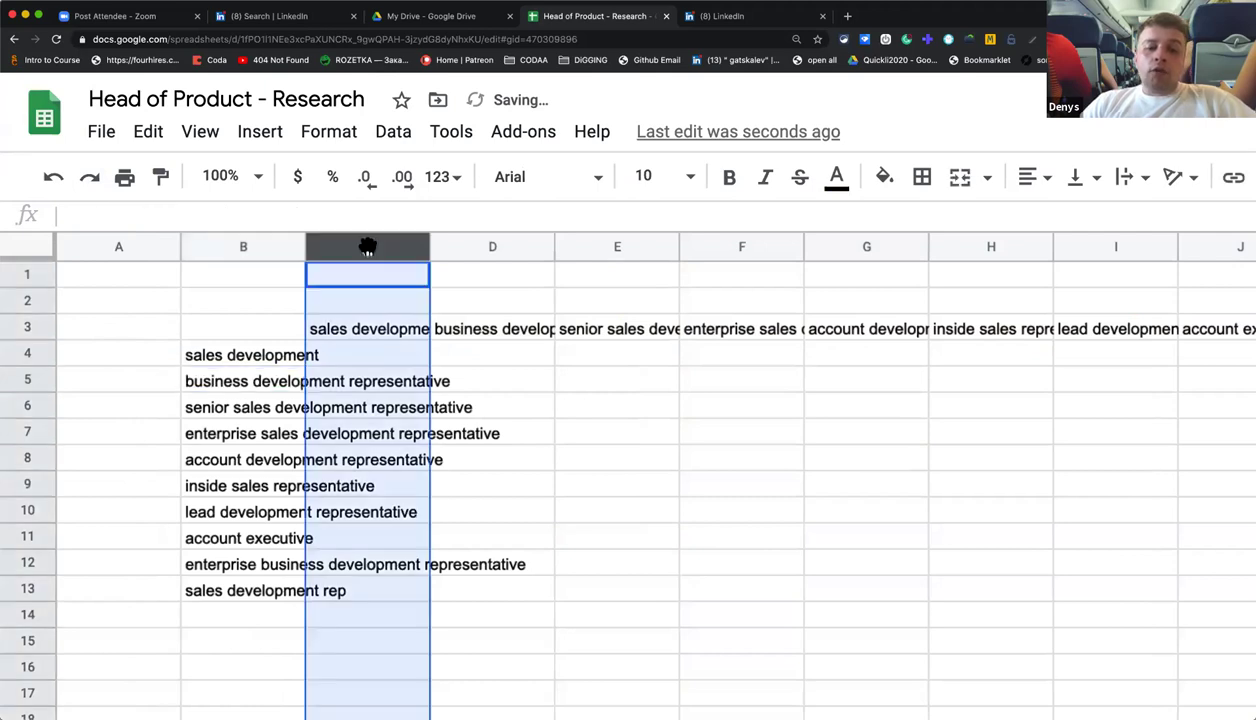
click(479, 305)
drag(383, 246, 1205, 260)
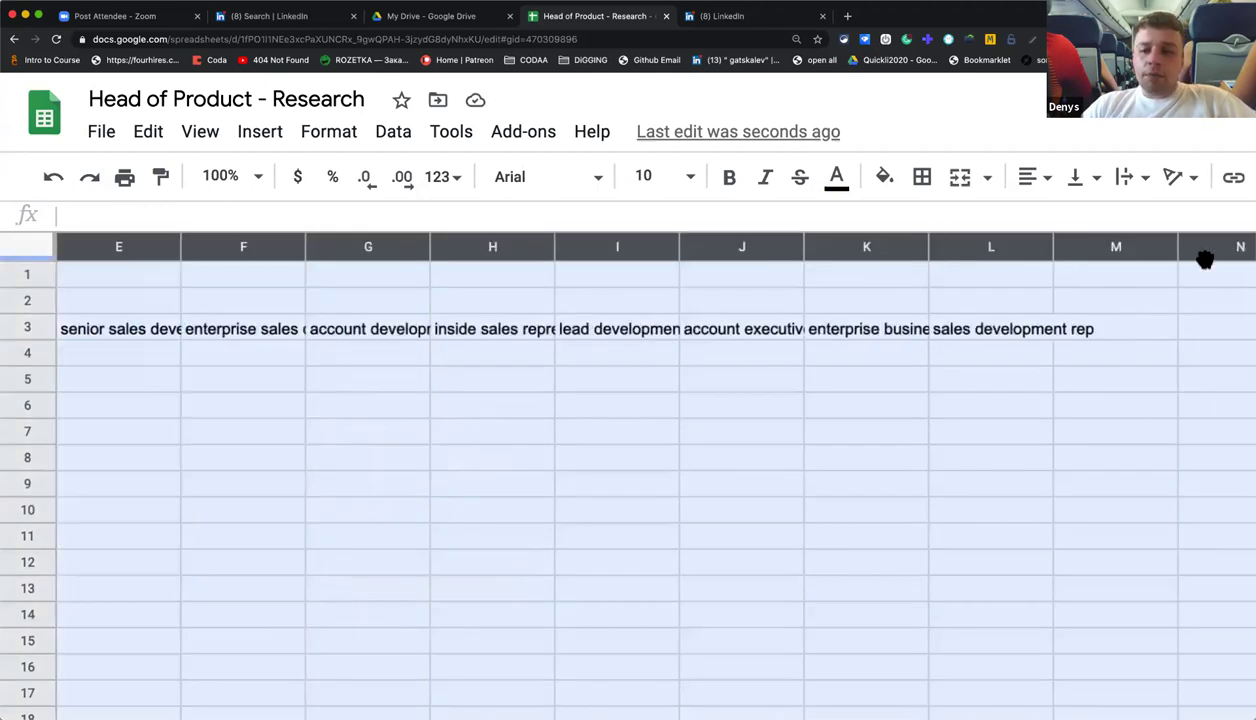
right_click(1088, 264)
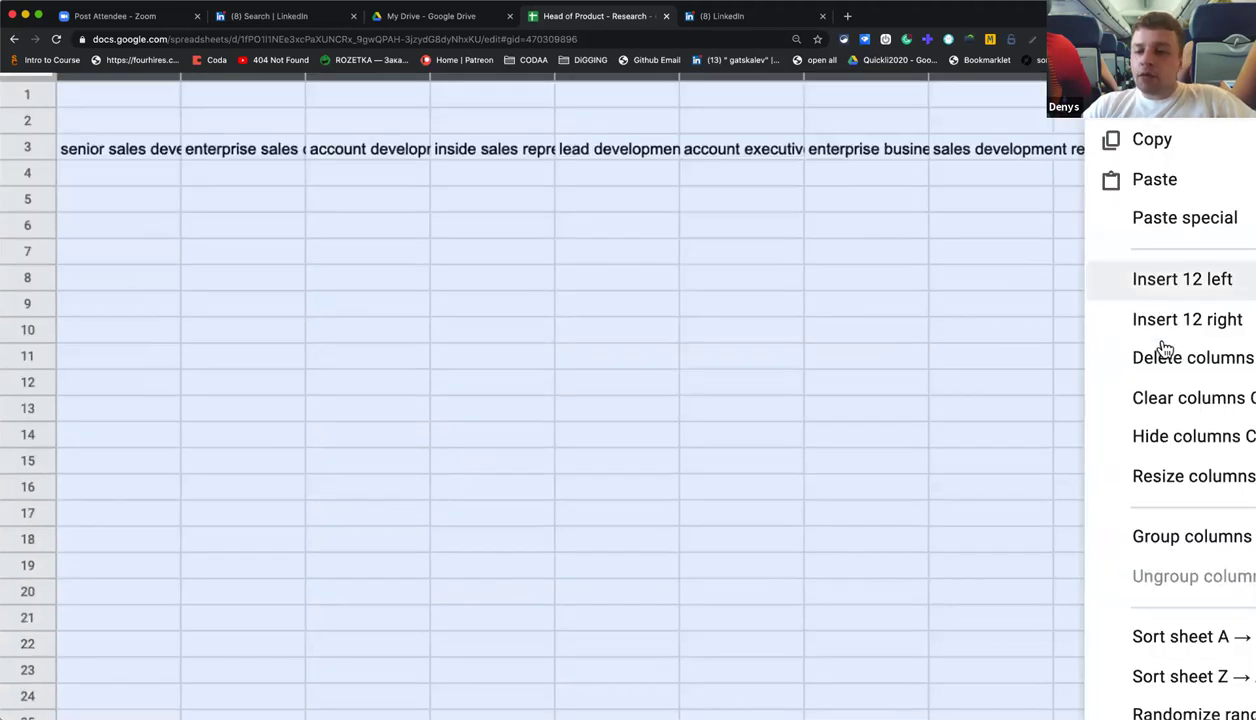
click(1145, 436)
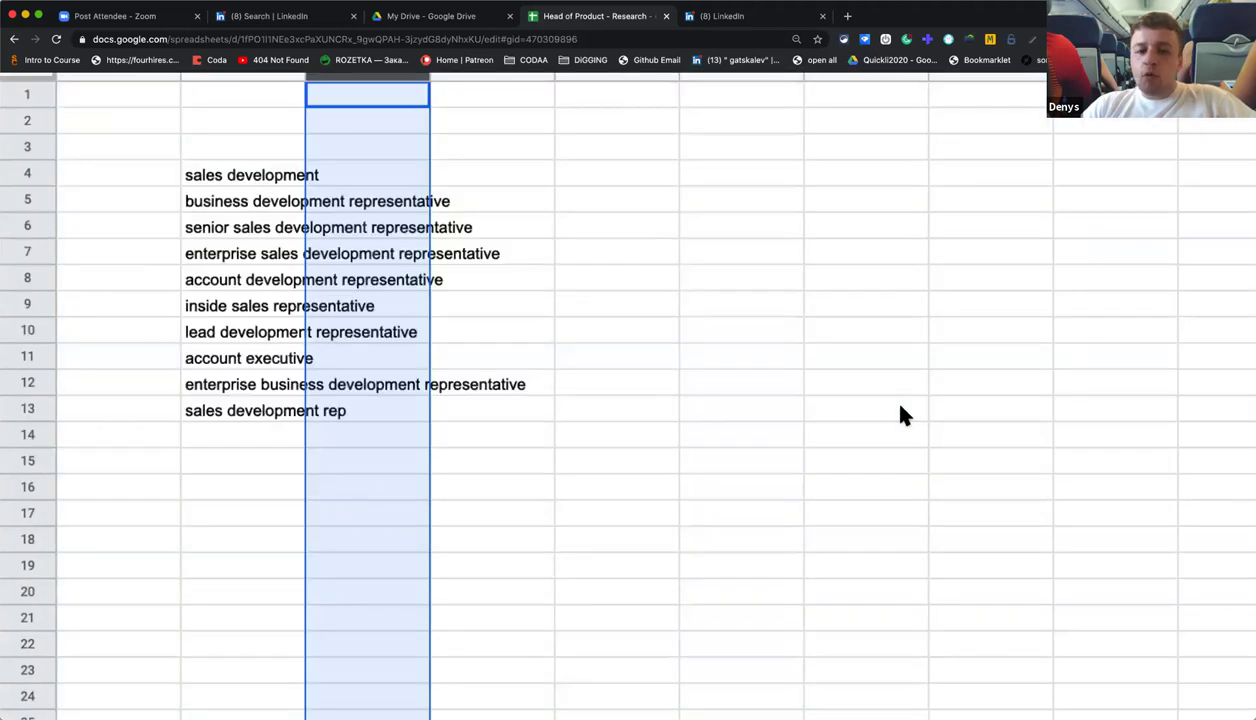
click(657, 333)
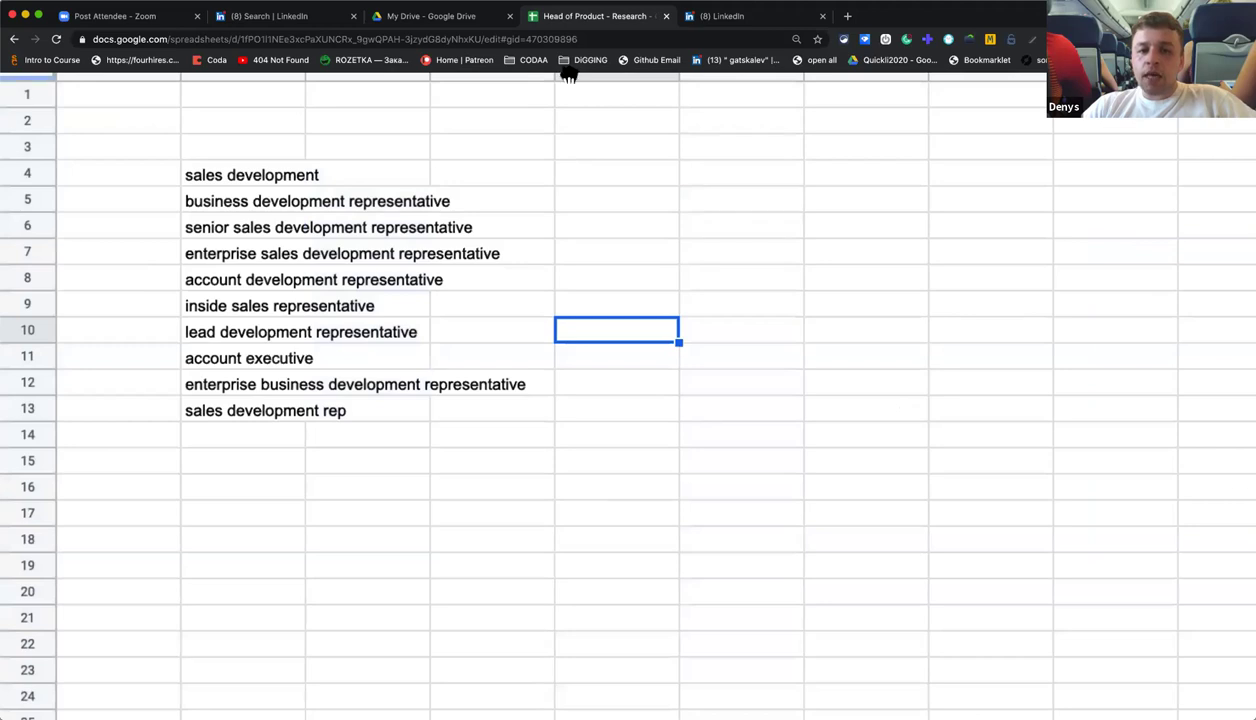
Copy the transposed job titles in B4:B13 and paste them as values only, starting in cell P4.
scroll(8, 163, down, 1)
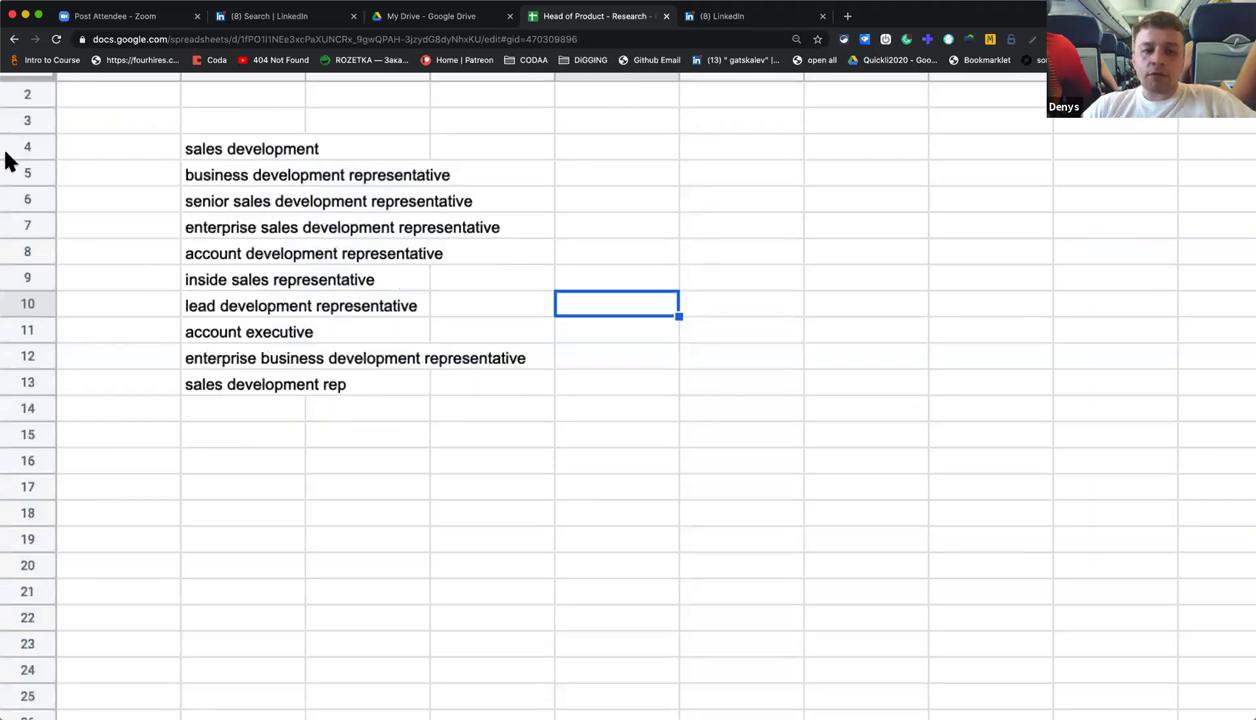
click(322, 199)
click(342, 152)
drag(264, 152, 252, 365)
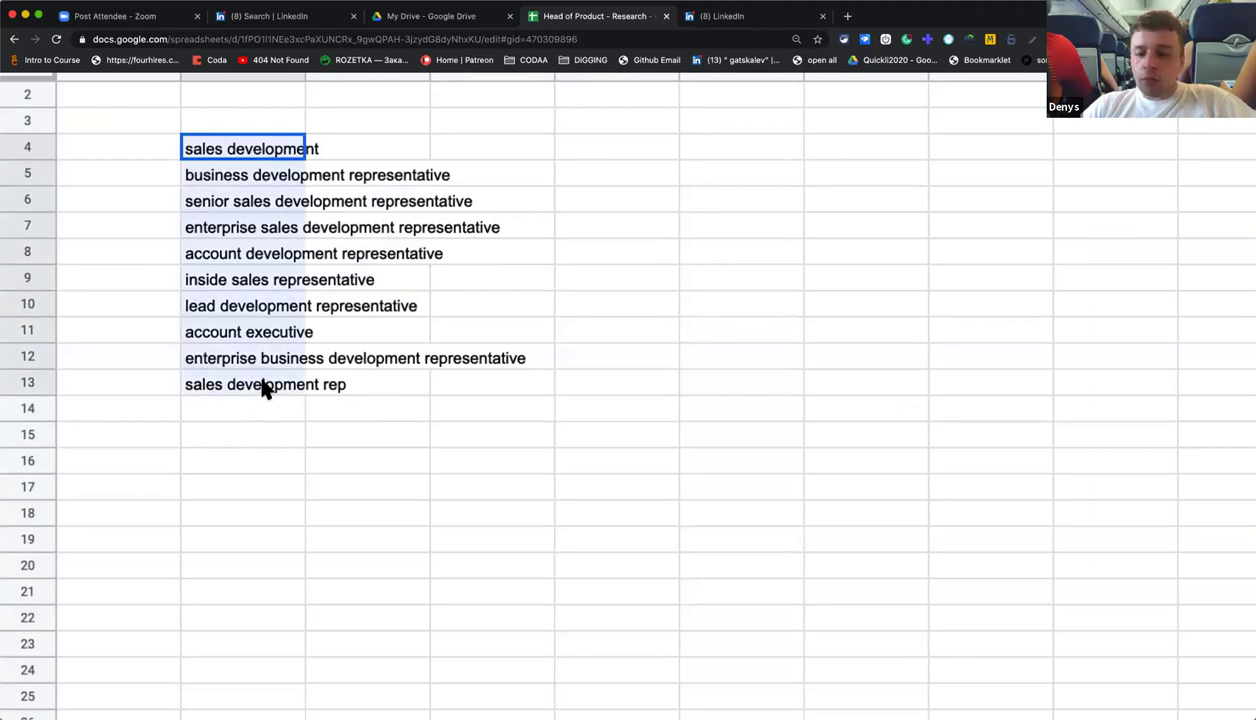
drag(263, 390, 263, 390)
key(ctrl+c)
key(Escape)
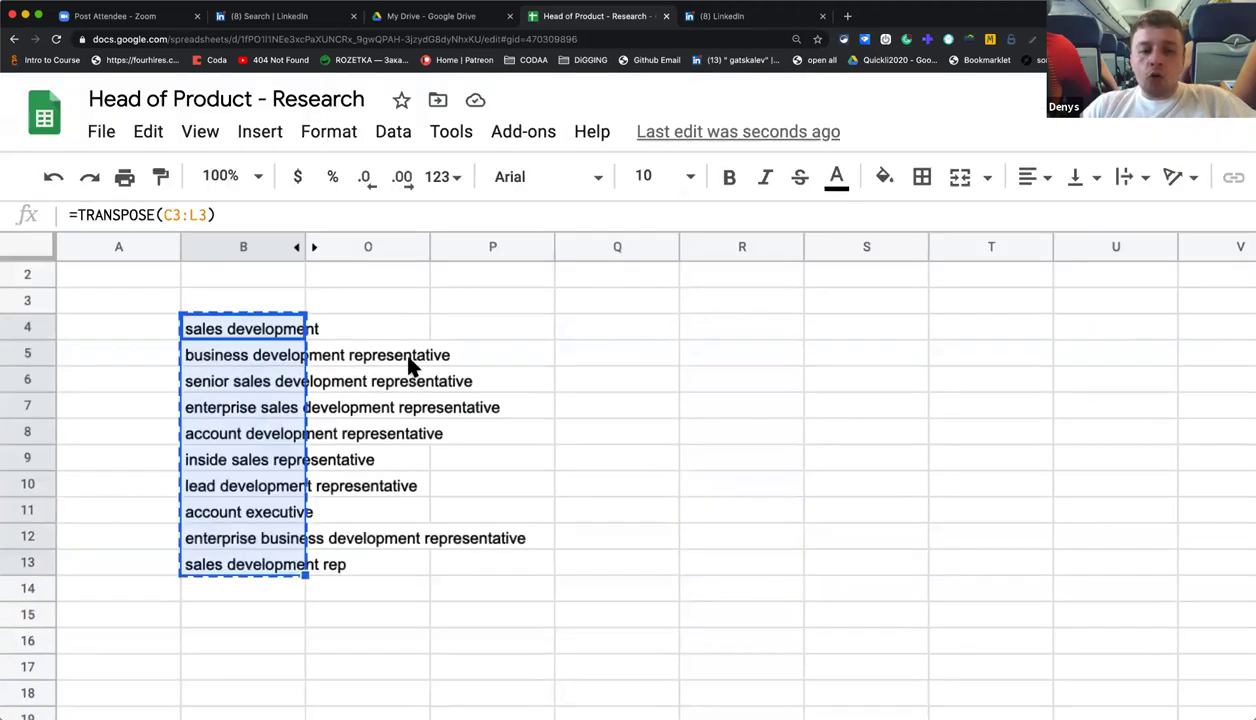
click(466, 338)
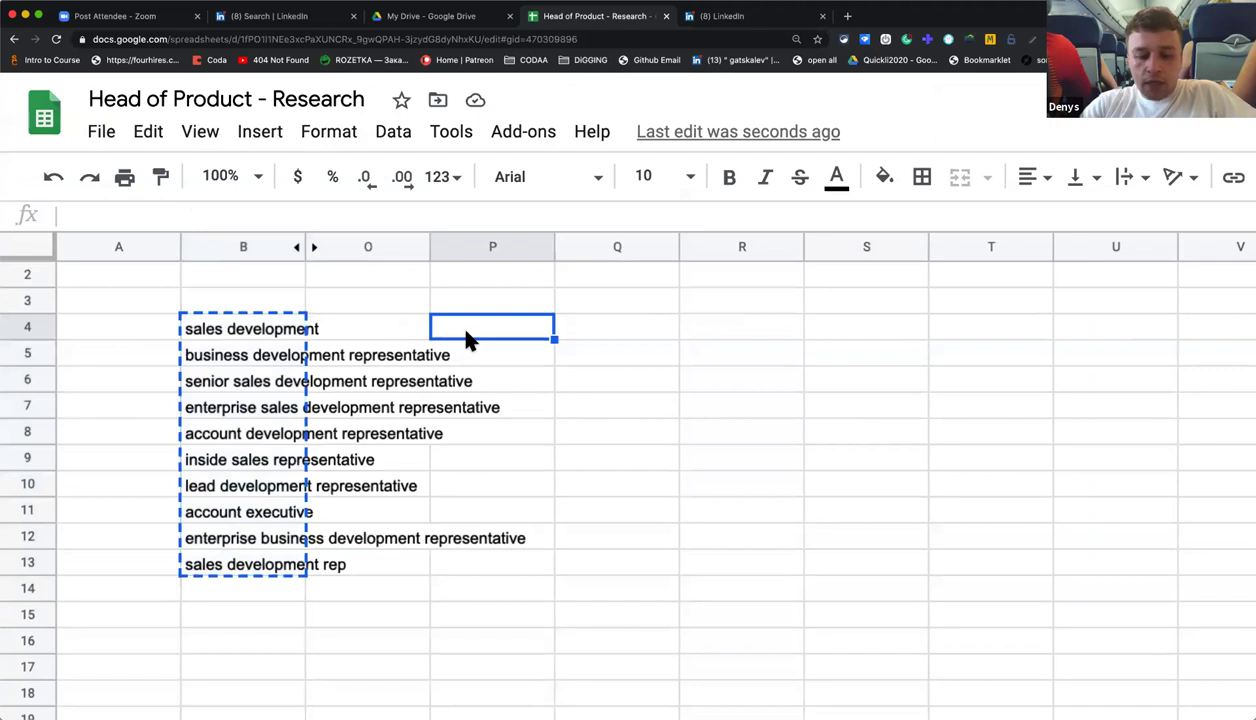
key(ctrl+v)
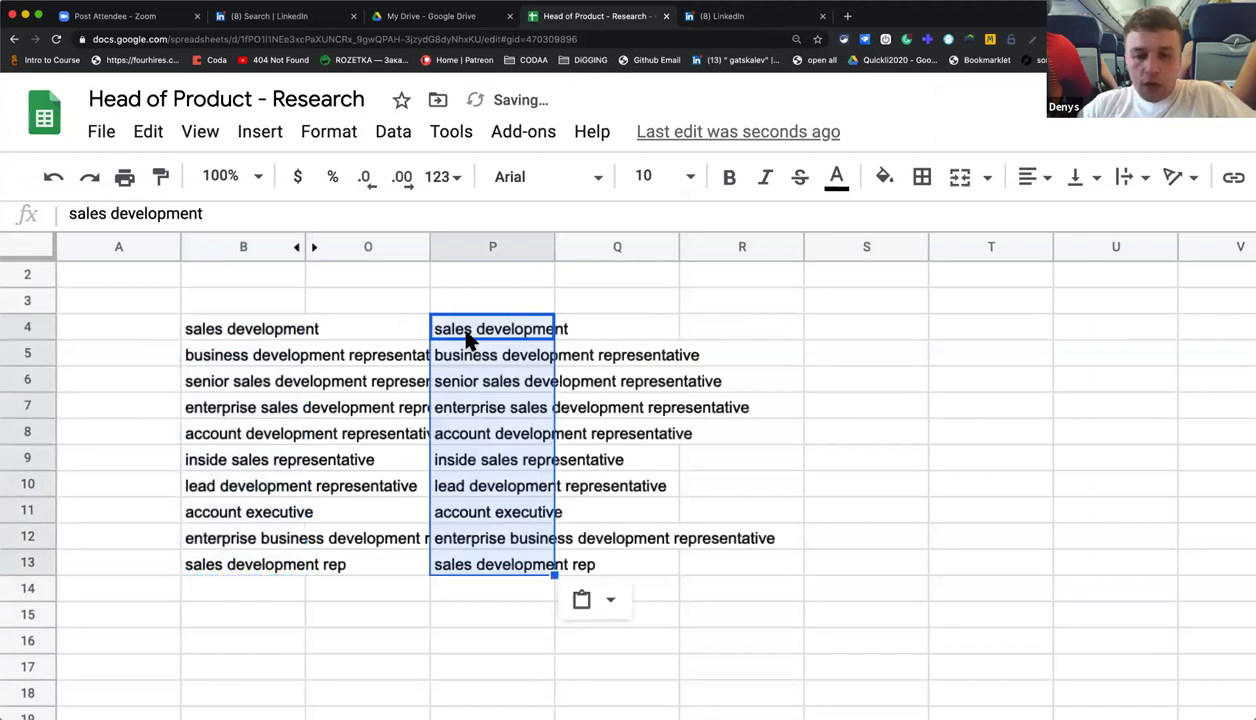
Hide column B, which holds the TRANSPOSE formula results.
right_click(225, 252)
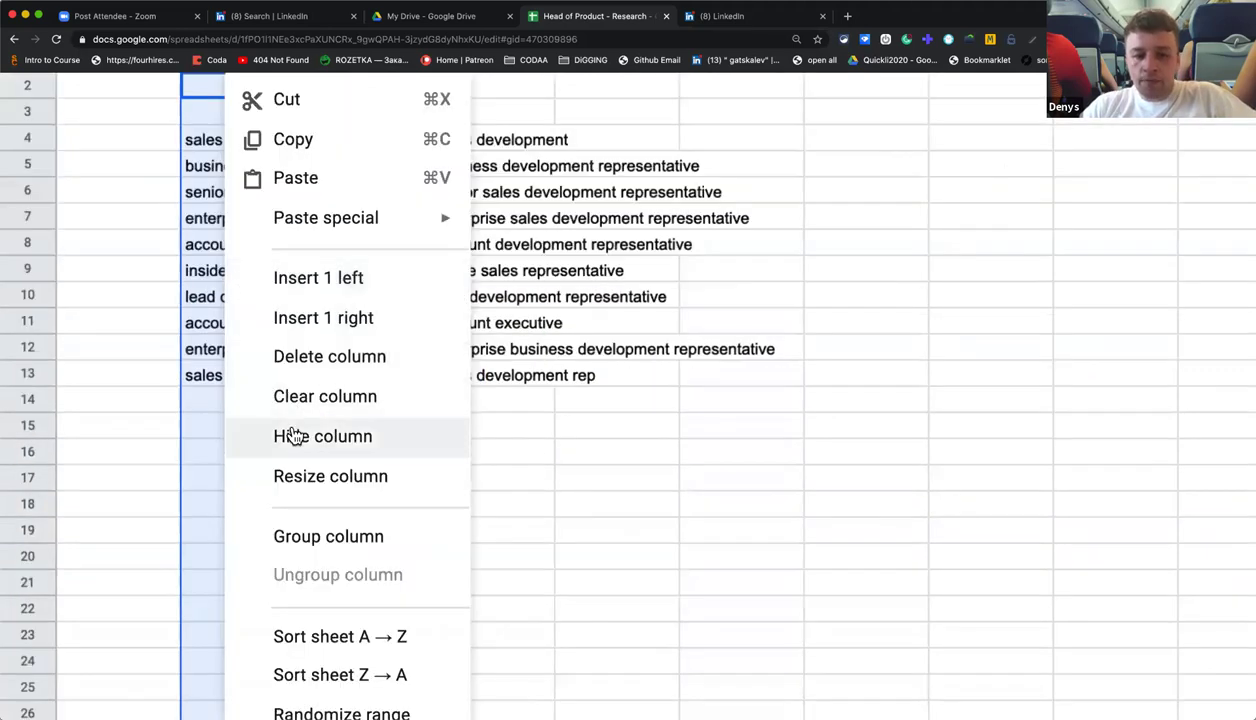
key(Delete)
click(478, 160)
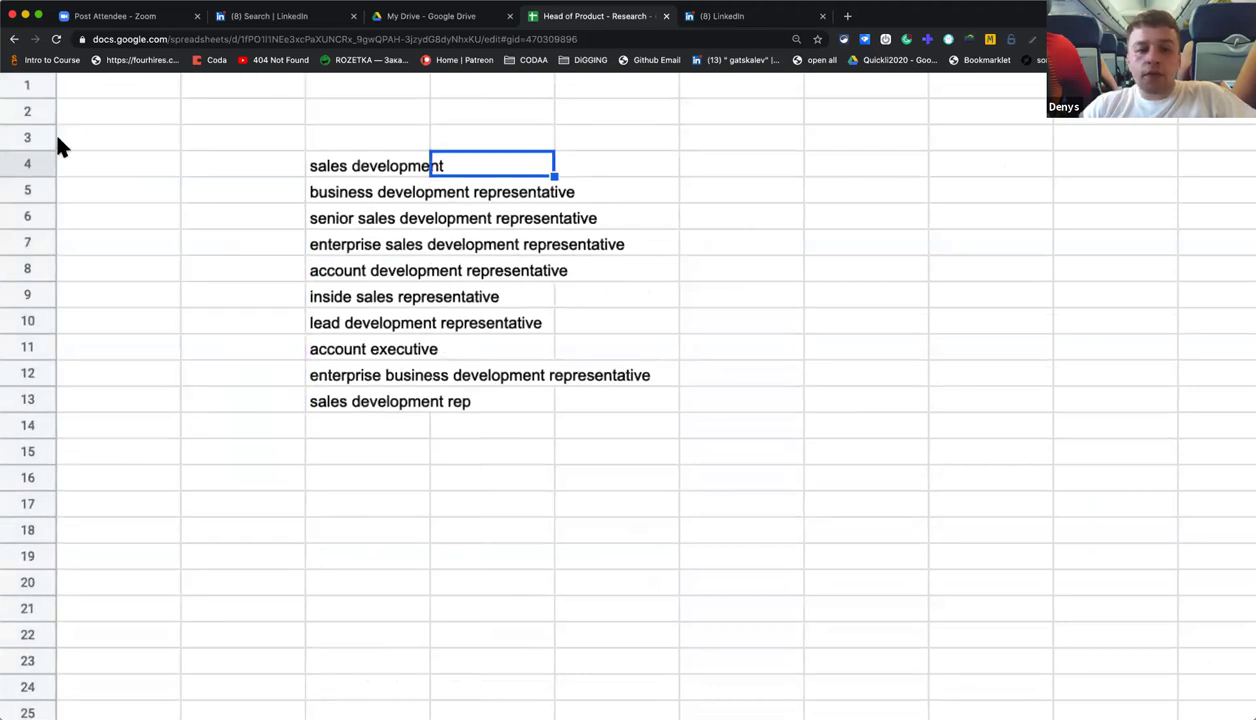
scroll(380, 205, down, 1)
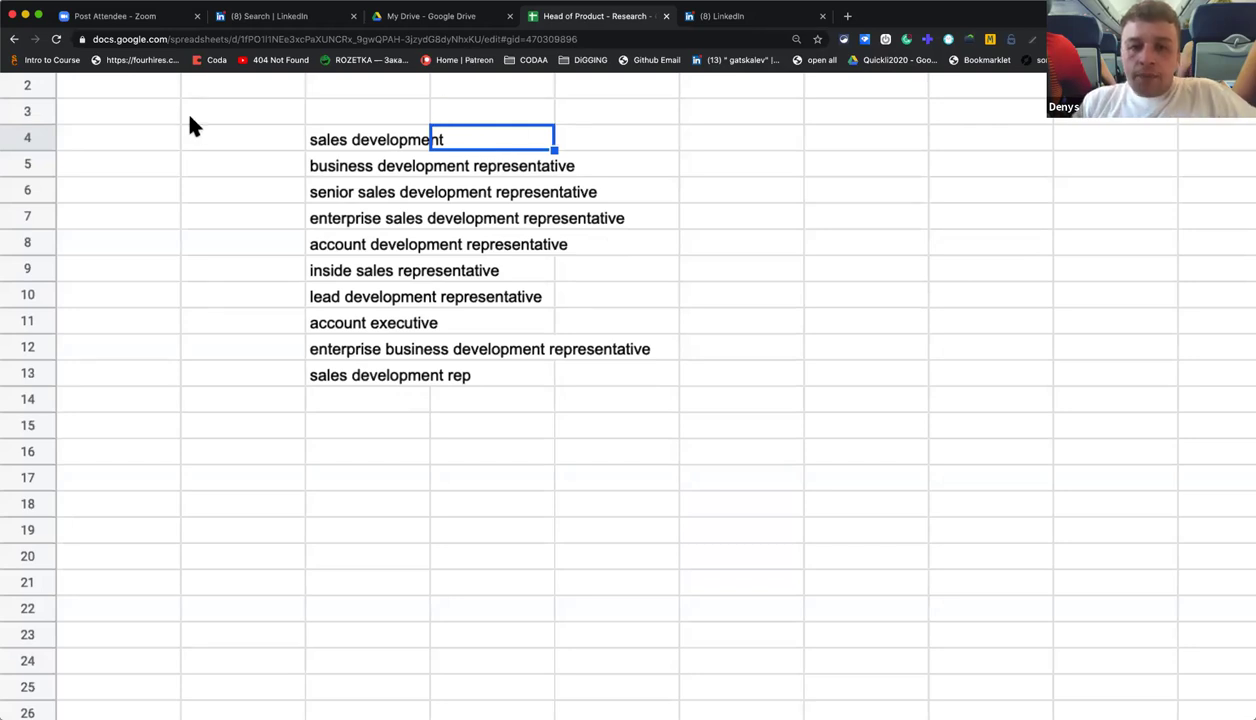
Reload the spreadsheet page and widen column P to fit the longest job title.
click(55, 40)
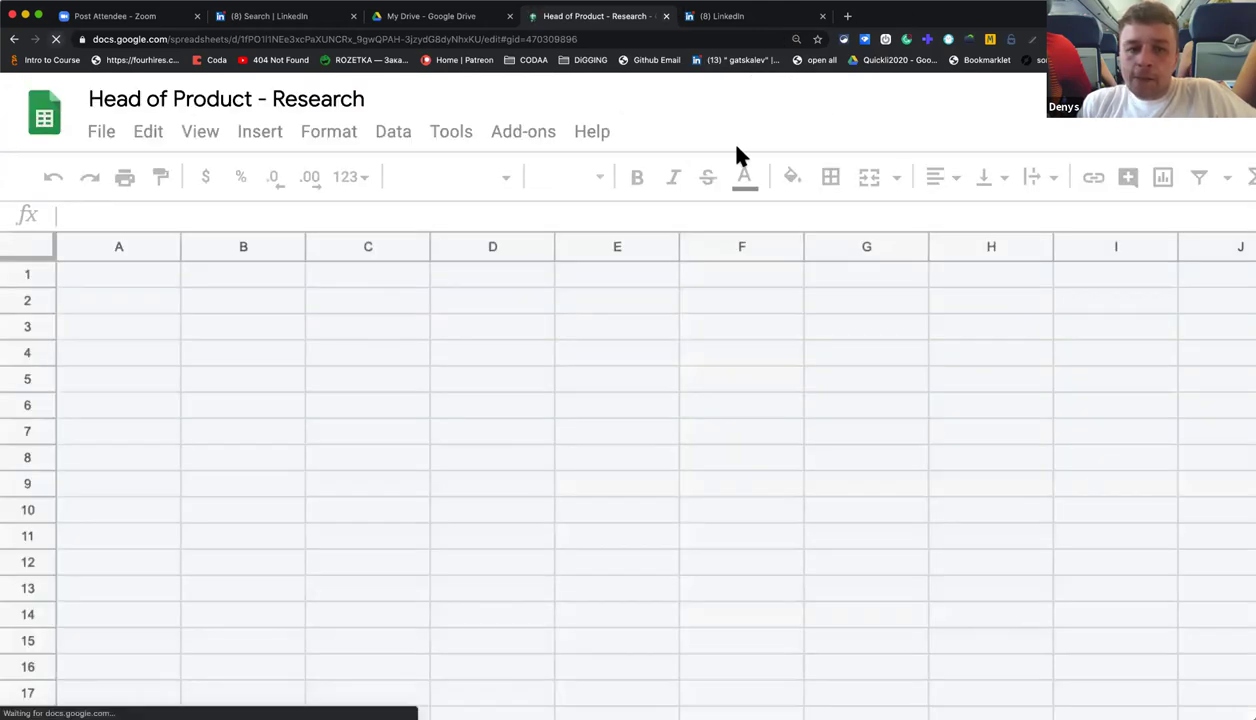
scroll(500, 317, down, 1)
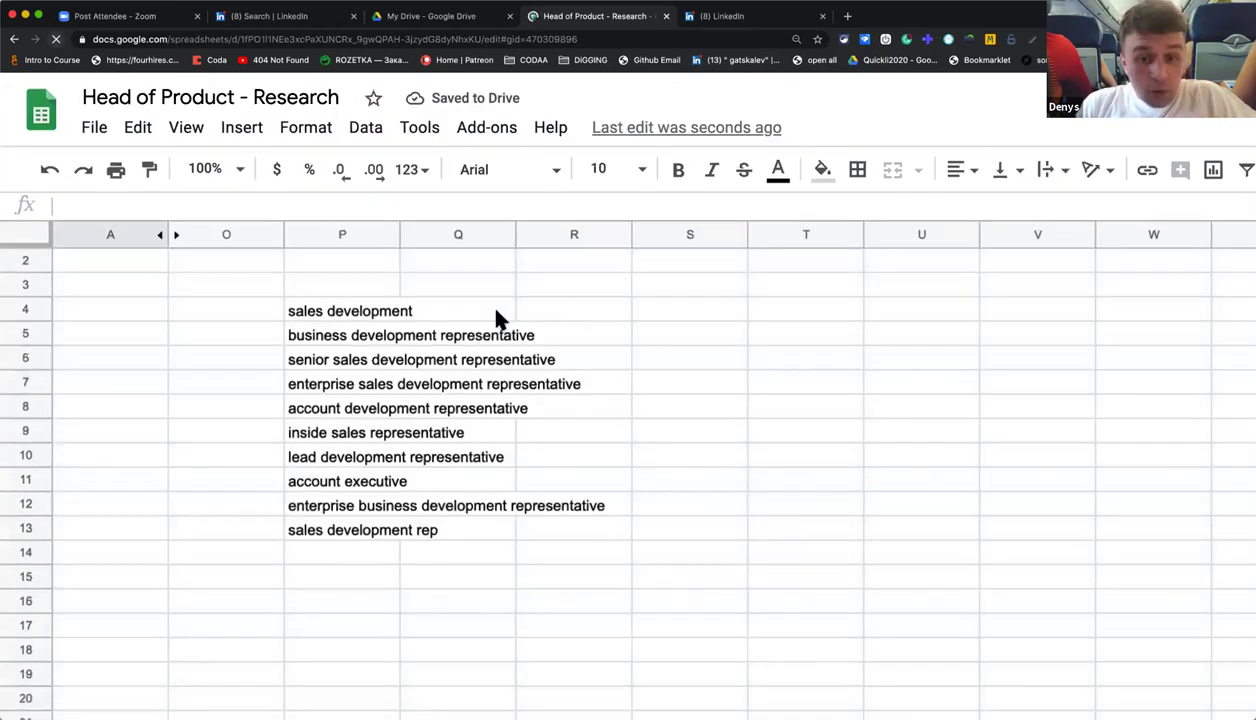
drag(399, 233, 610, 240)
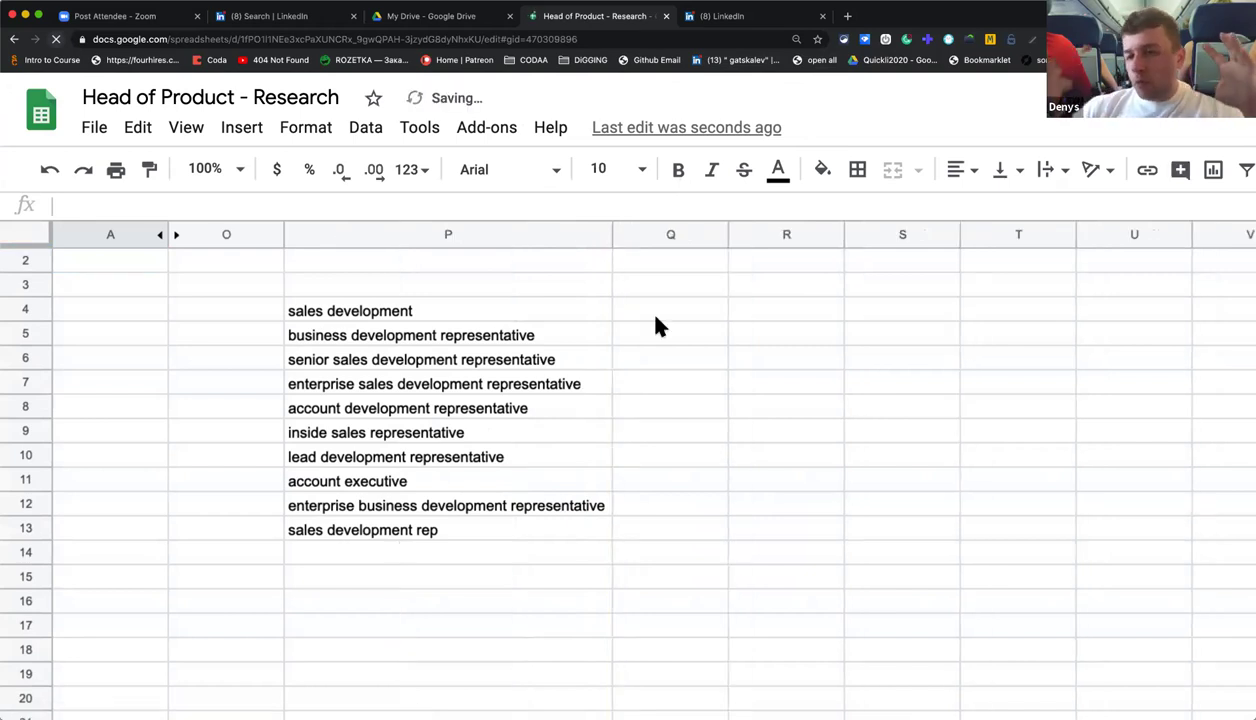
click(611, 309)
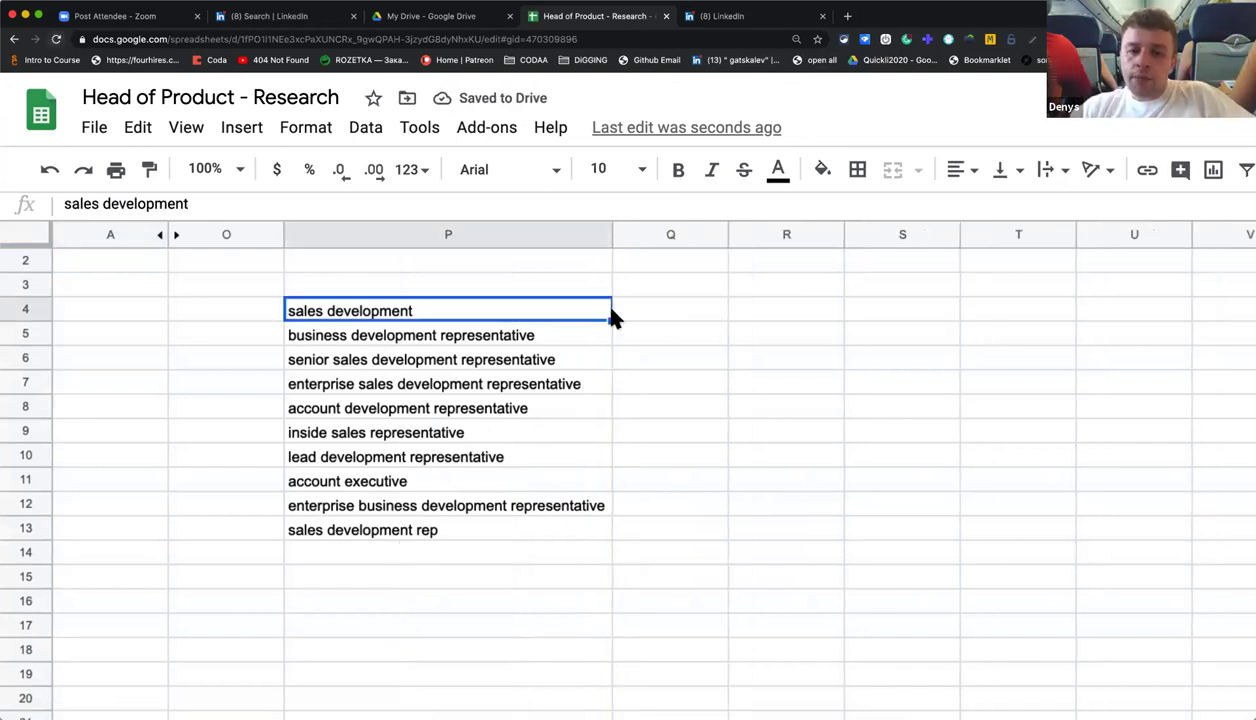
Enter OR( in cell Q4 and a closing parenthesis in cell R4.
click(656, 311)
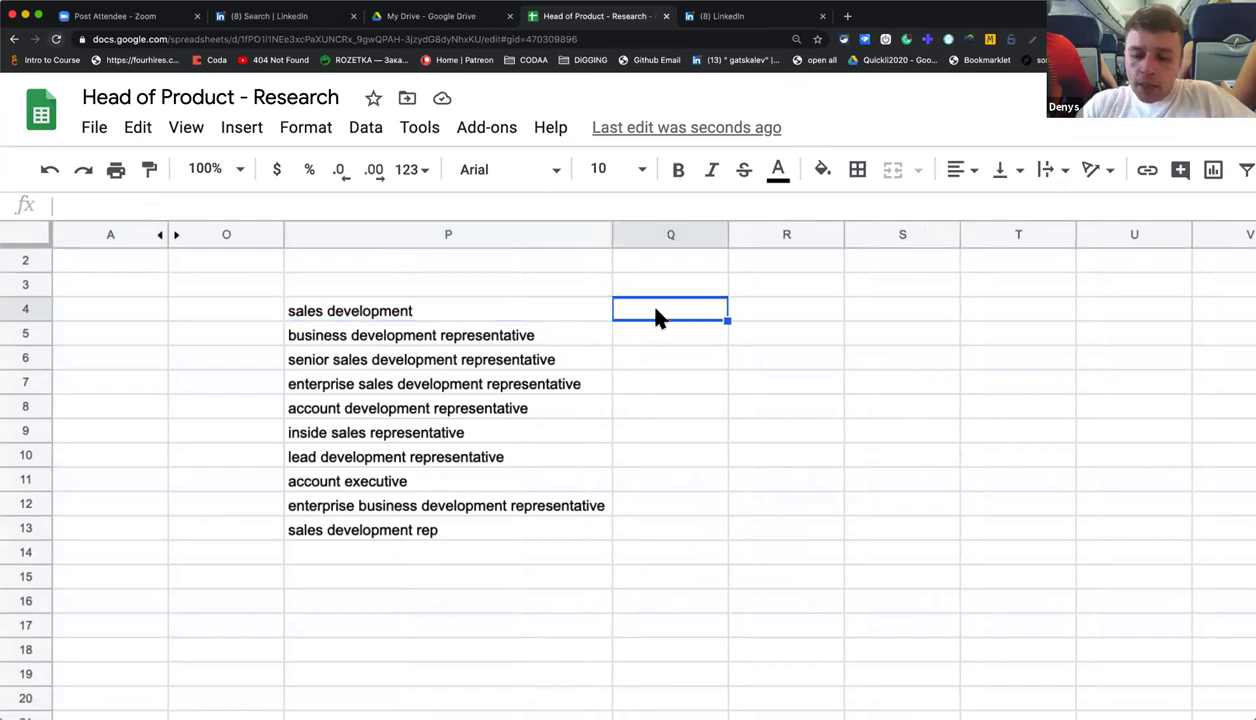
text(OR)
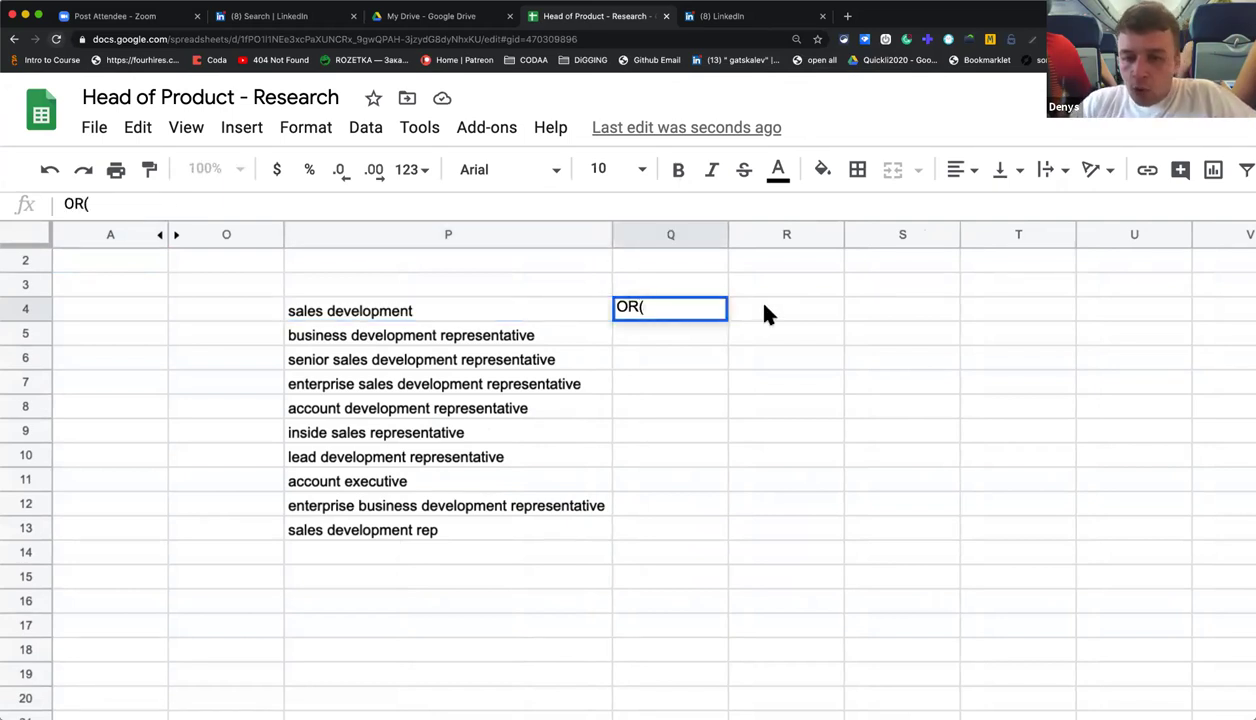
text(()
click(766, 314)
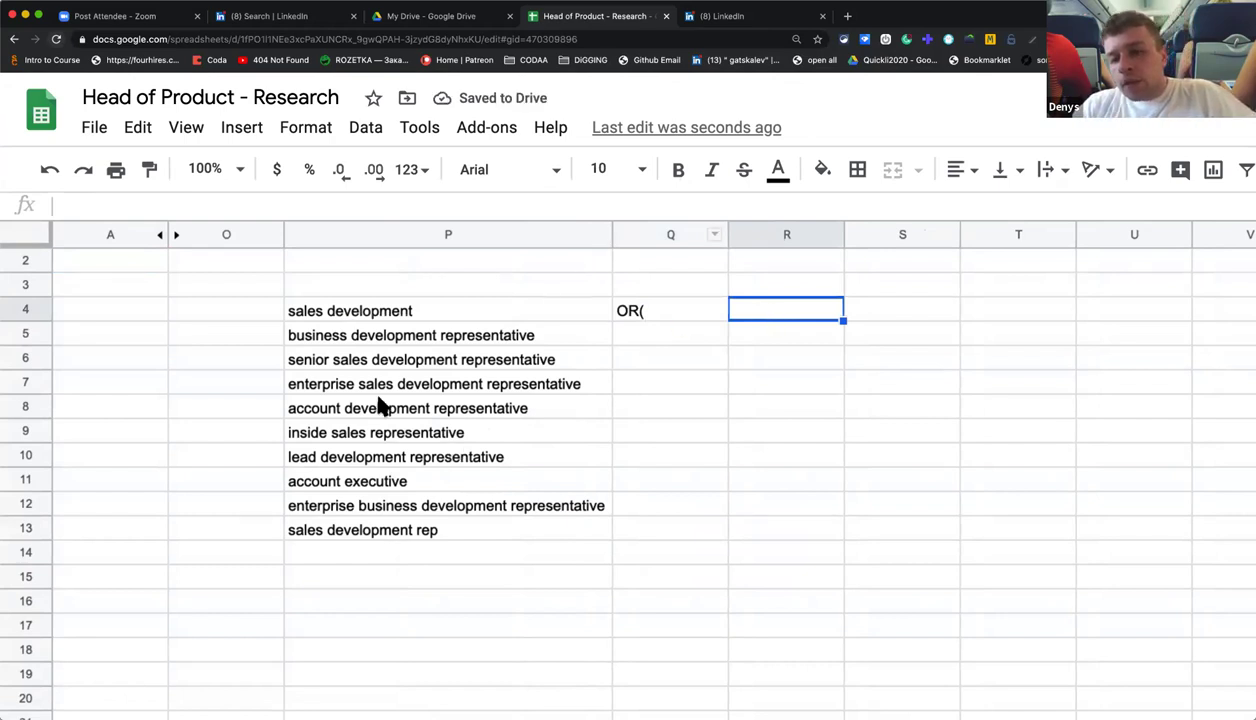
text(0)
key(BackSpace)
text())
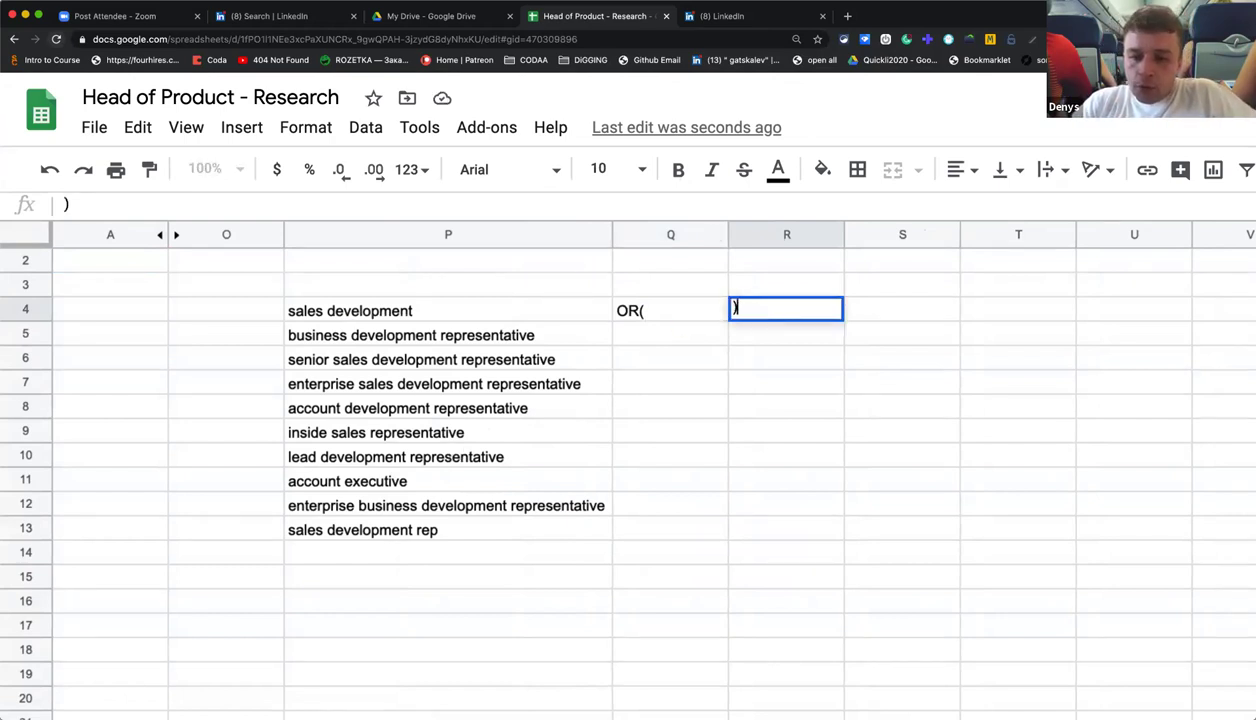
click(968, 357)
Fill the contents of Q4 and R4 down through row 13, alongside every job title.
click(653, 322)
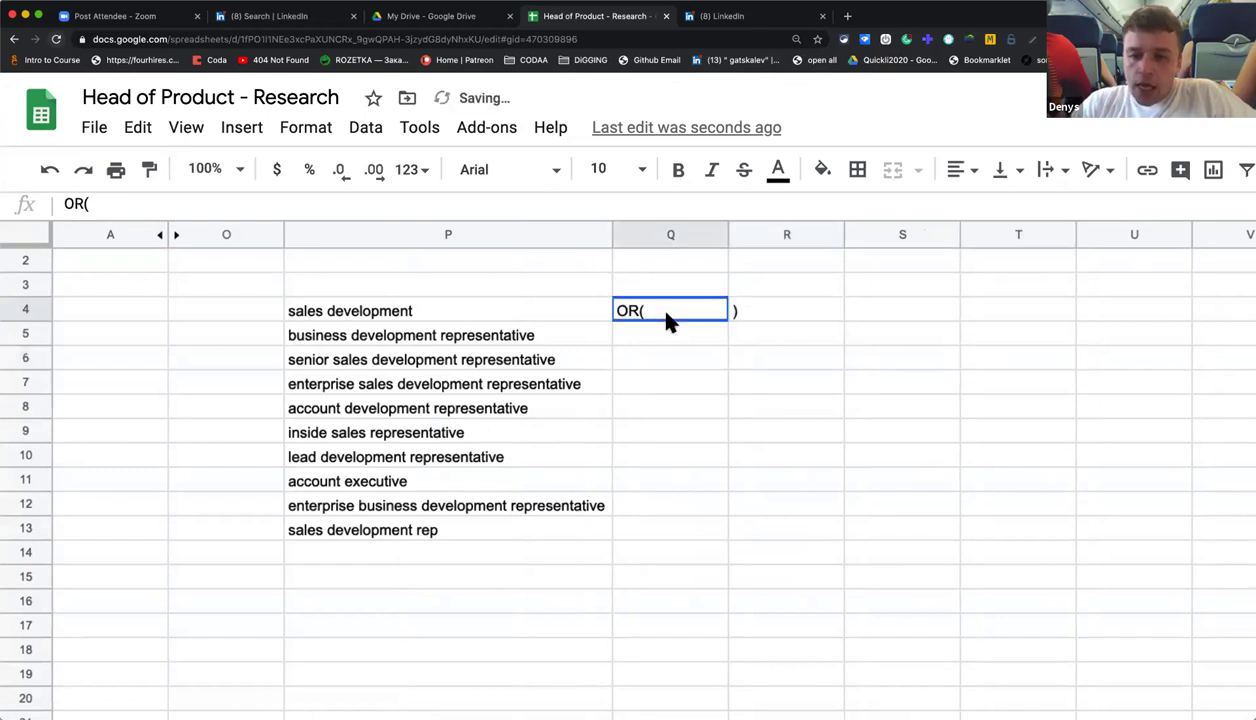
drag(727, 321, 700, 537)
click(777, 312)
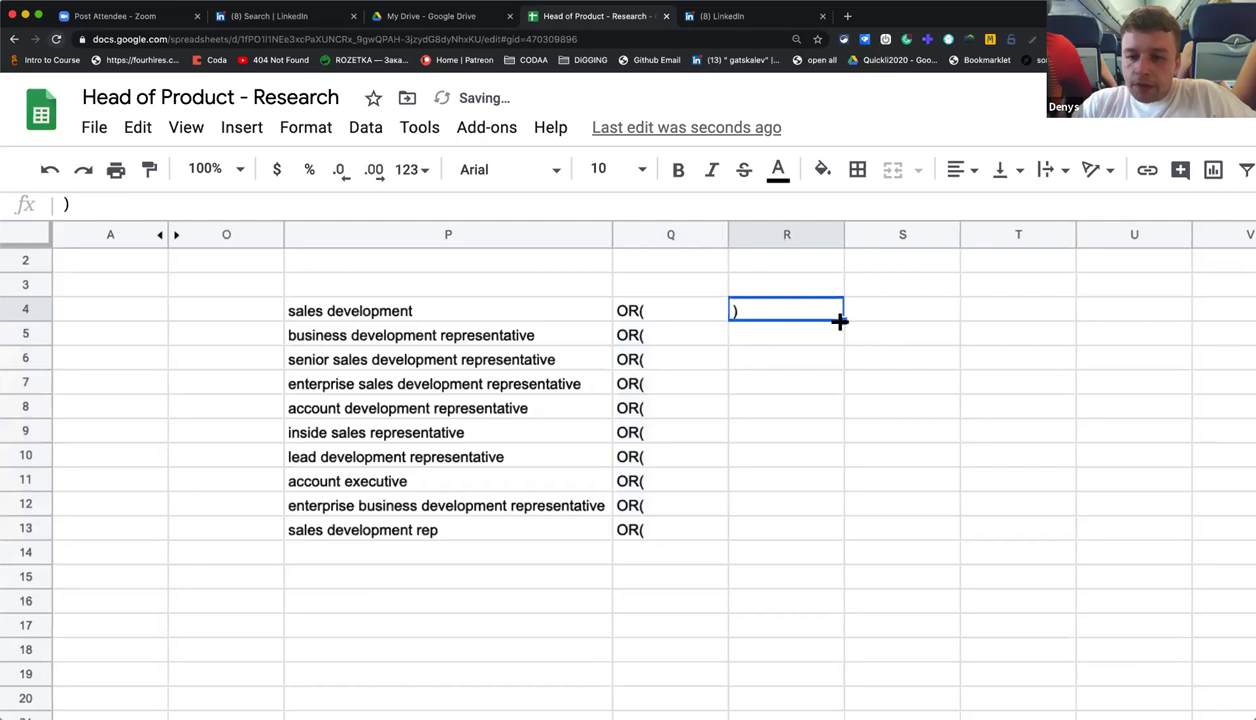
drag(840, 320, 833, 530)
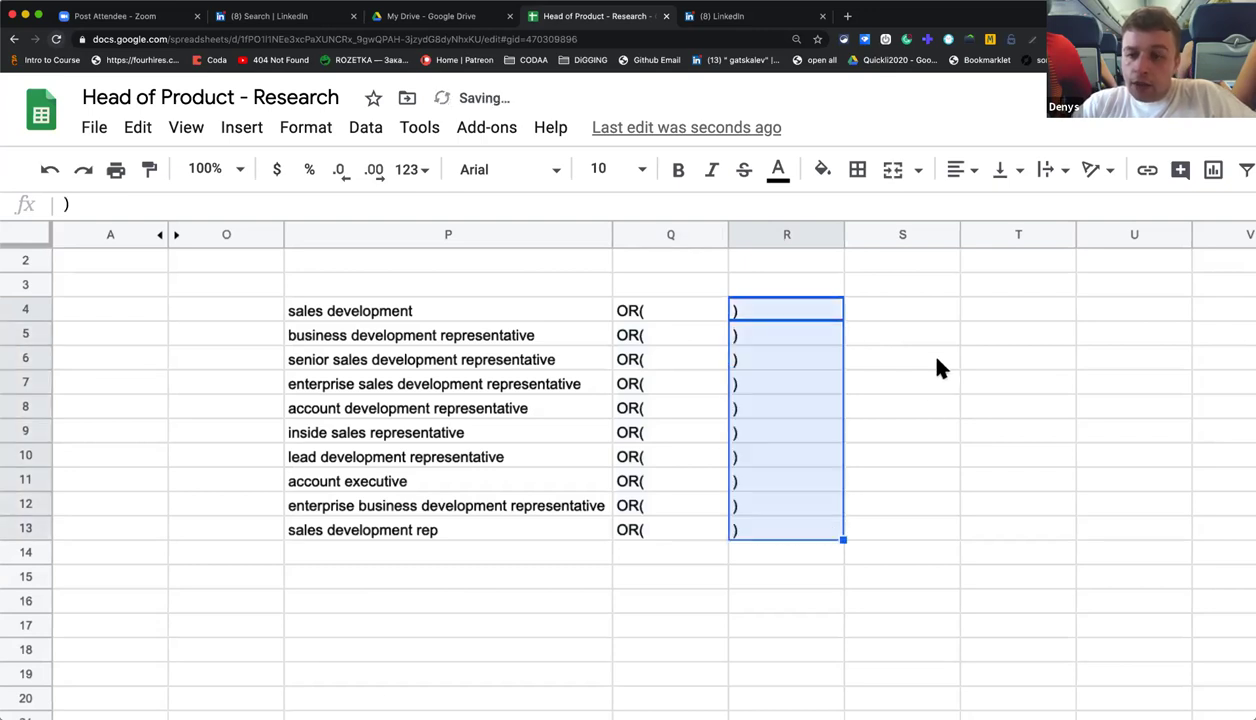
Enter the formula =Q4&P4&R4 in cell S4 and fill it down to S13.
click(902, 316)
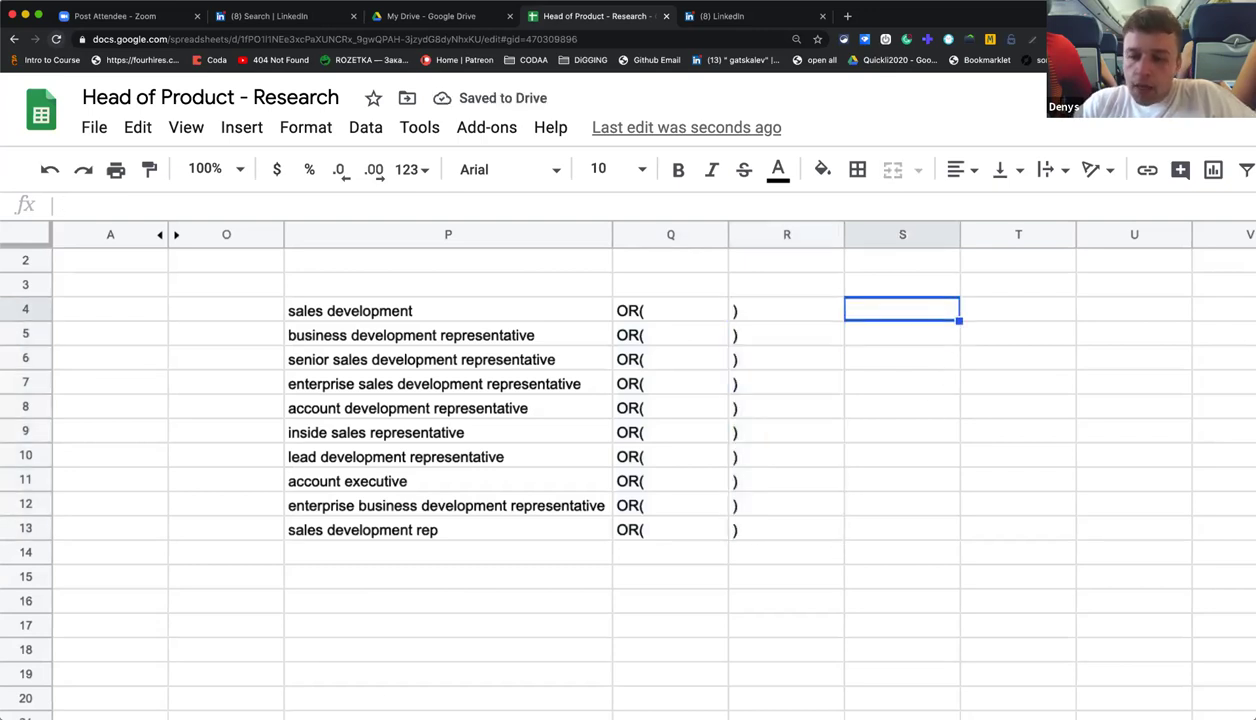
text(=)
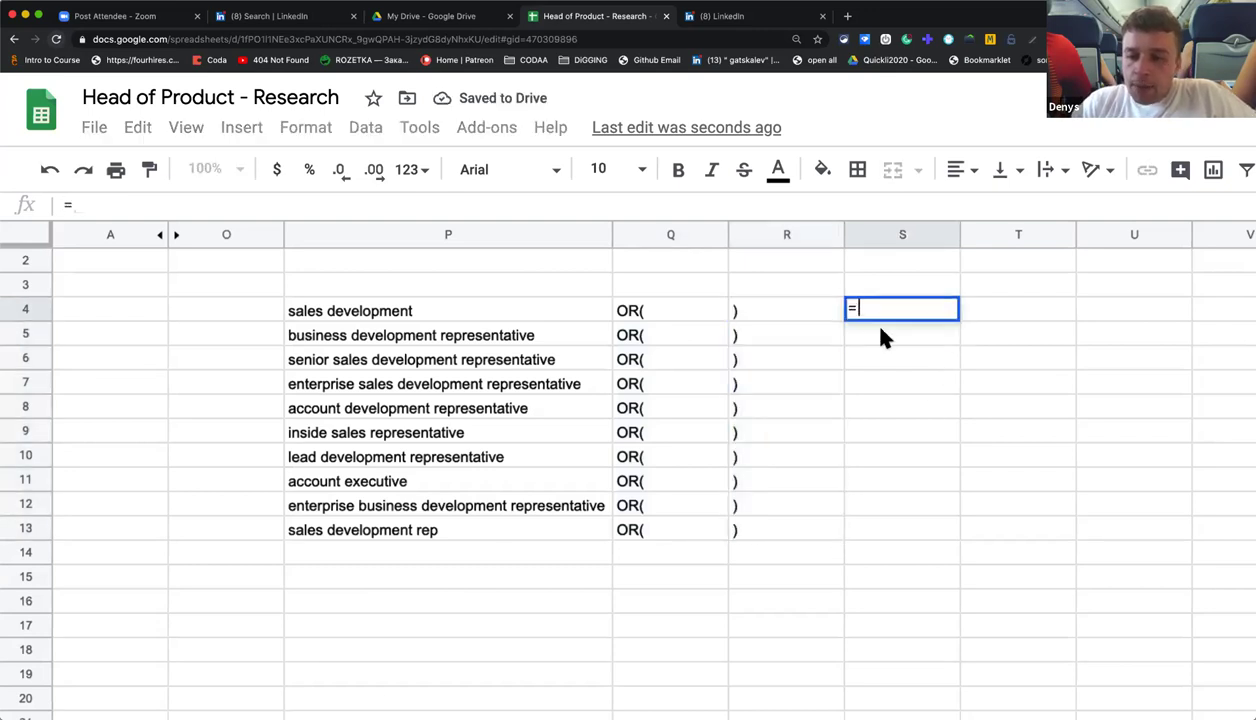
click(639, 320)
text(&)
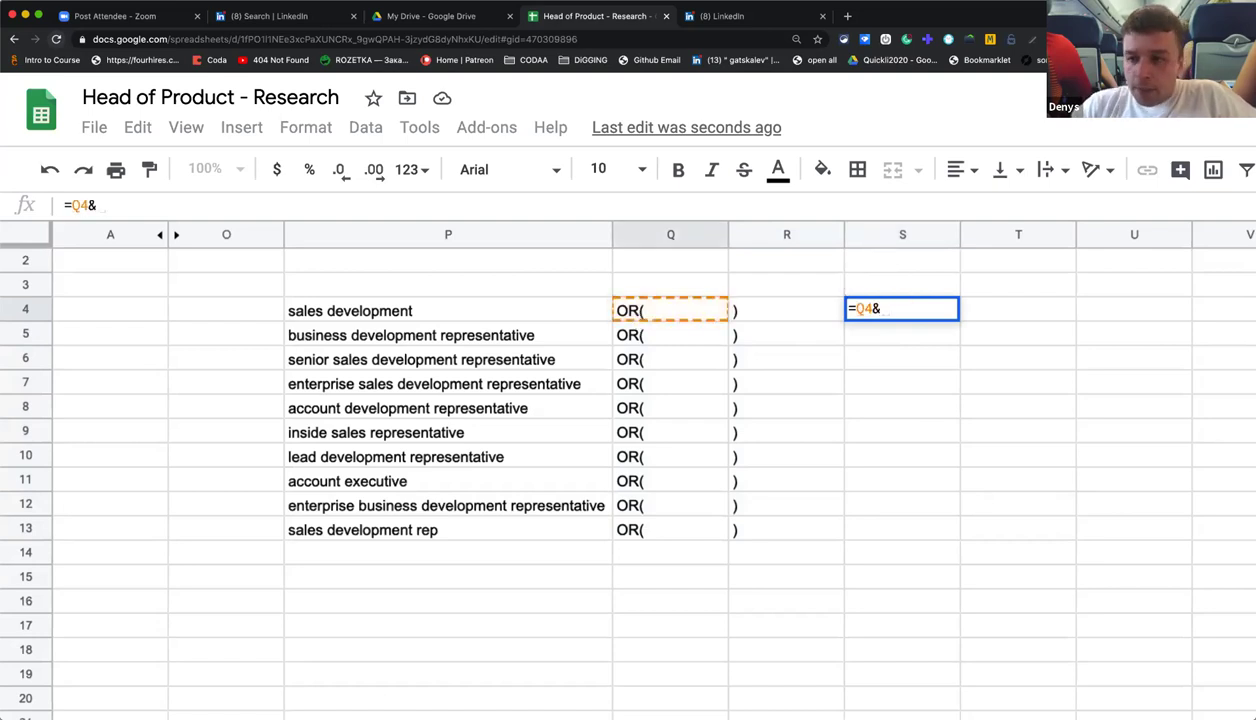
click(412, 312)
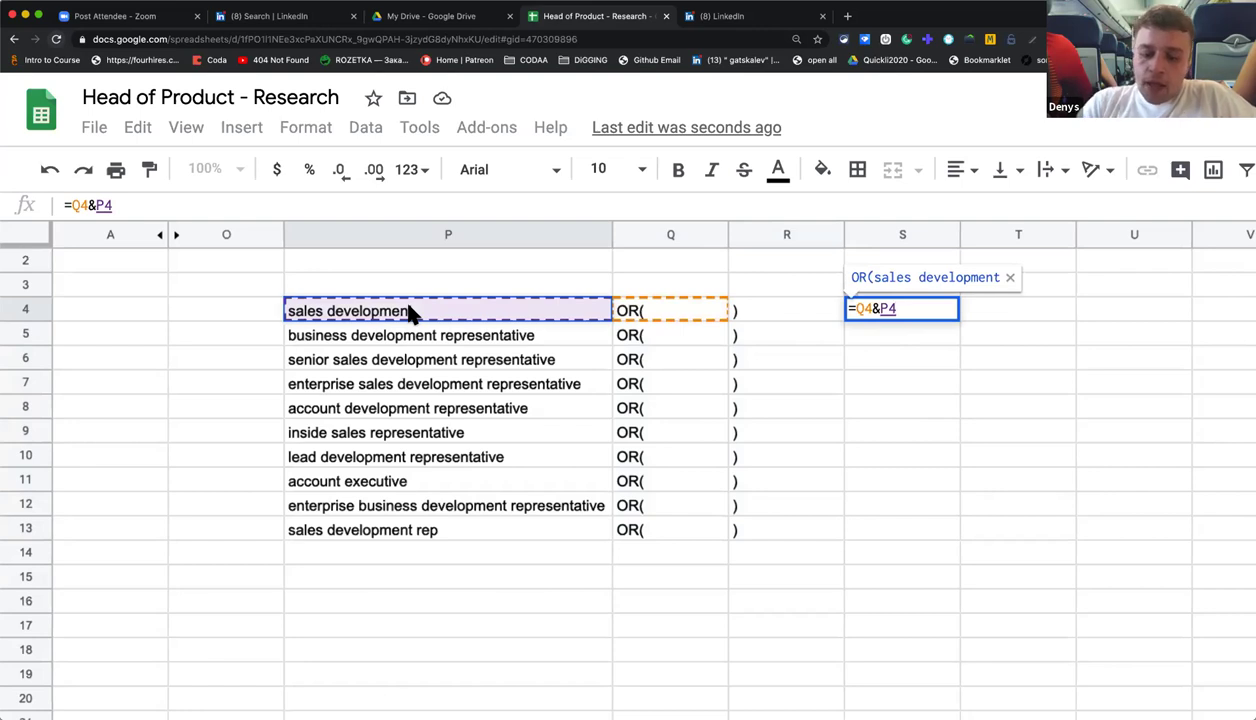
text(&)
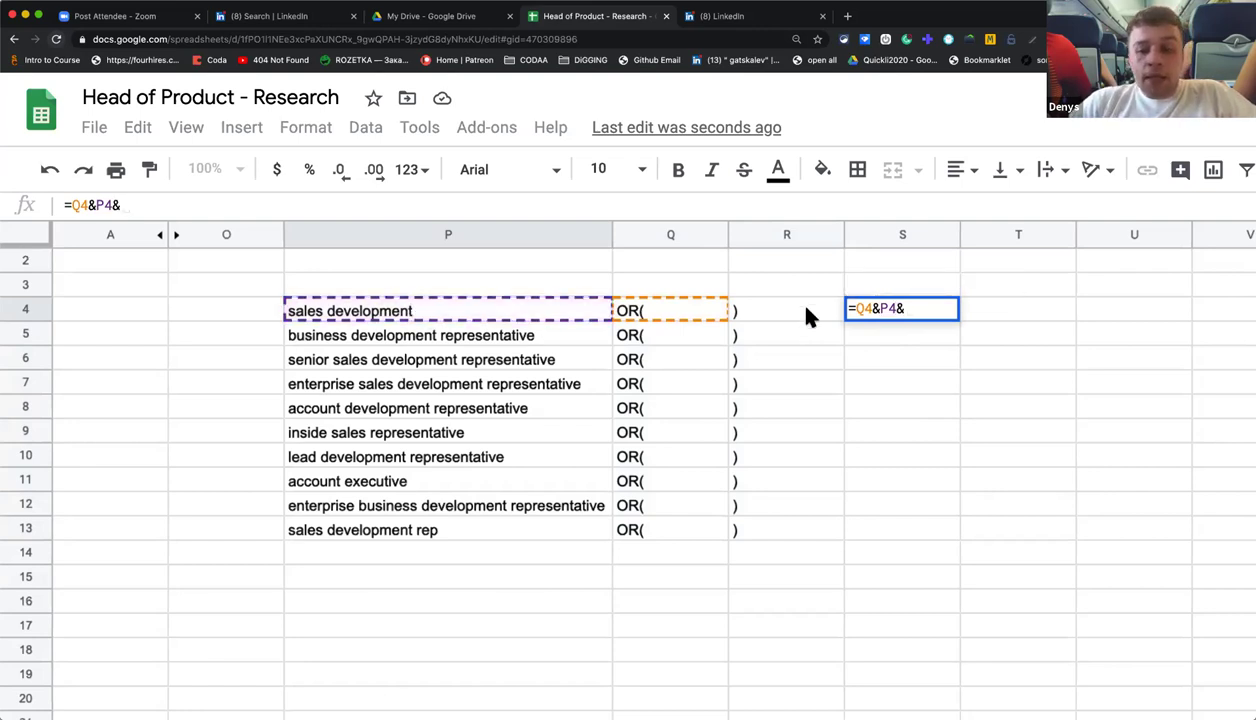
click(810, 316)
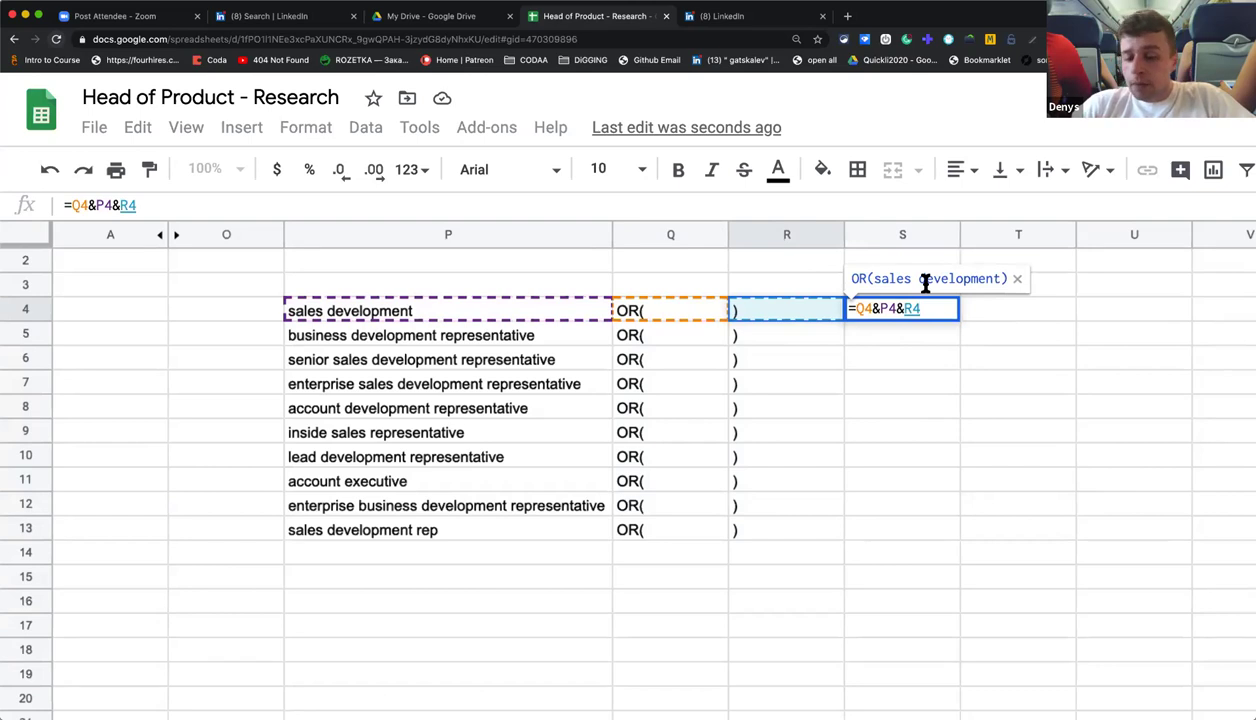
key(Return)
click(903, 316)
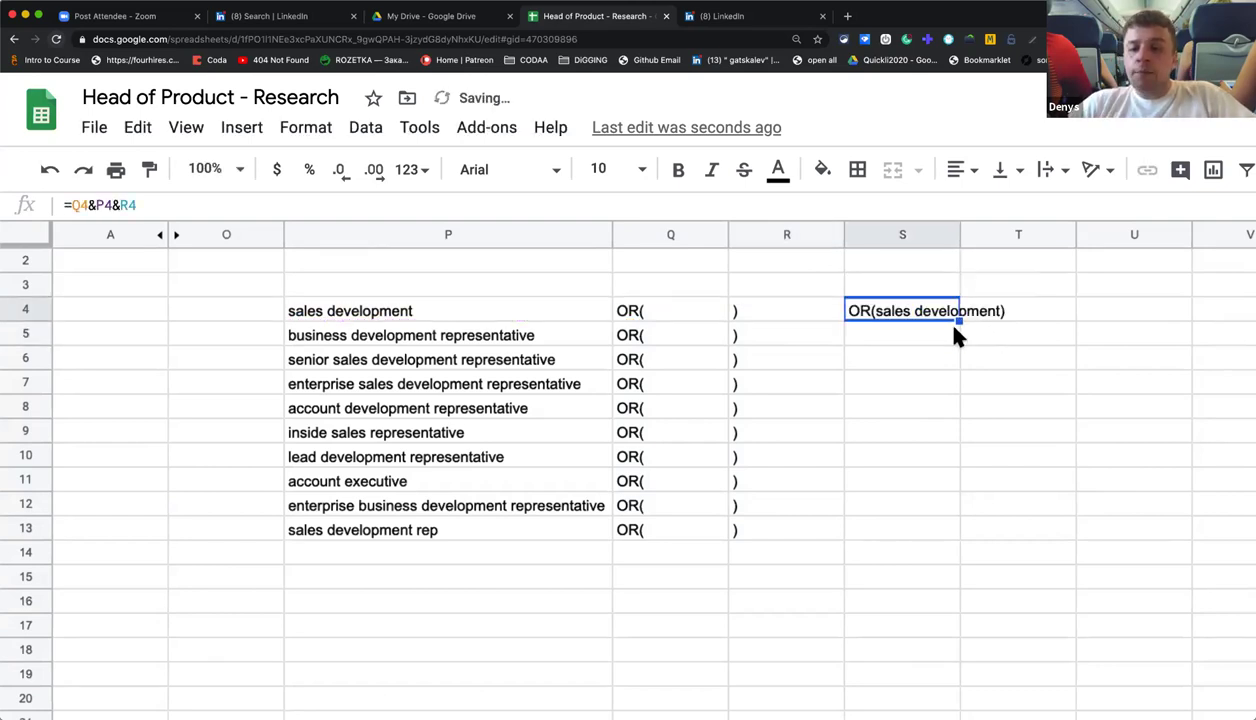
drag(956, 320, 955, 530)
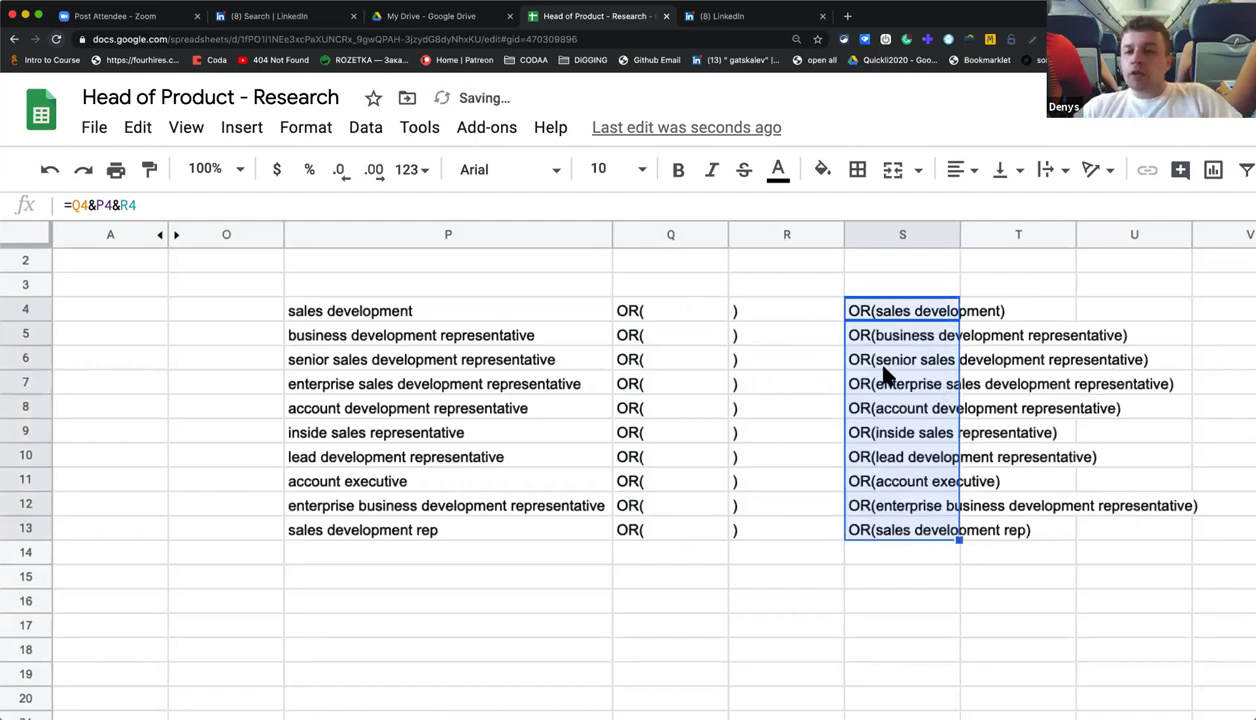
Hide helper columns Q and R, which hold the OR( and closing parenthesis.
scroll(779, 248, up, 1)
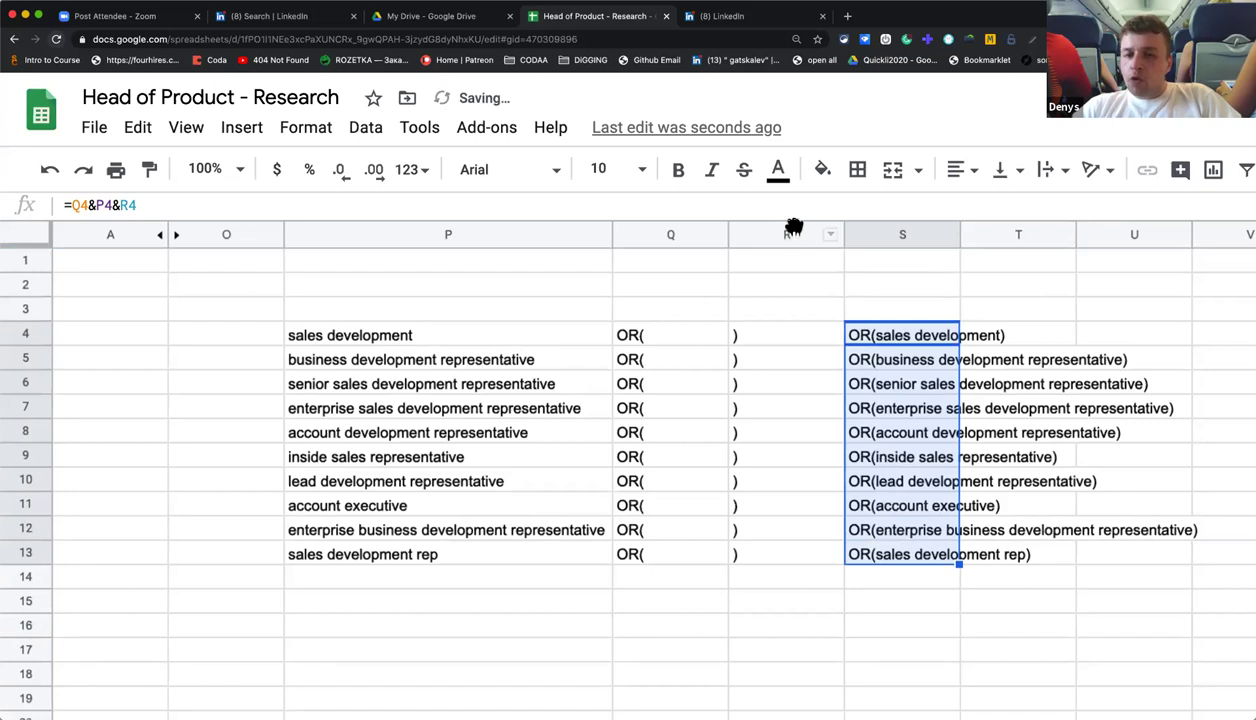
drag(790, 234, 681, 234)
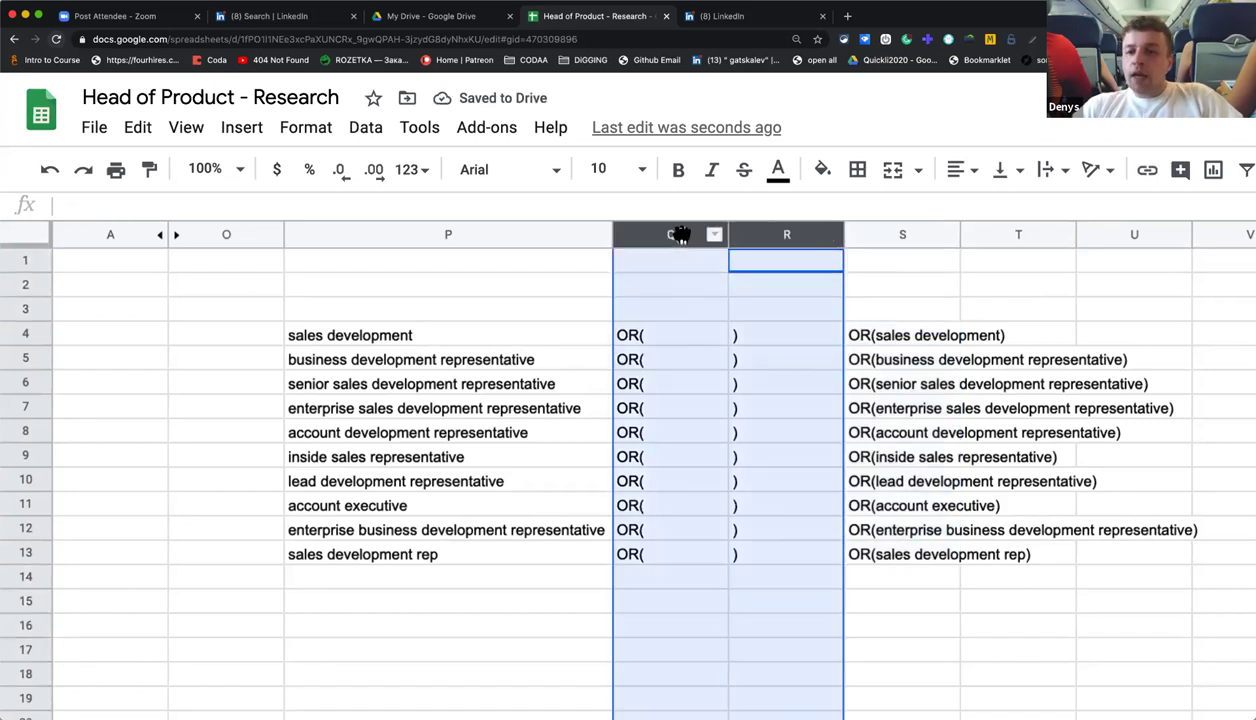
right_click(681, 234)
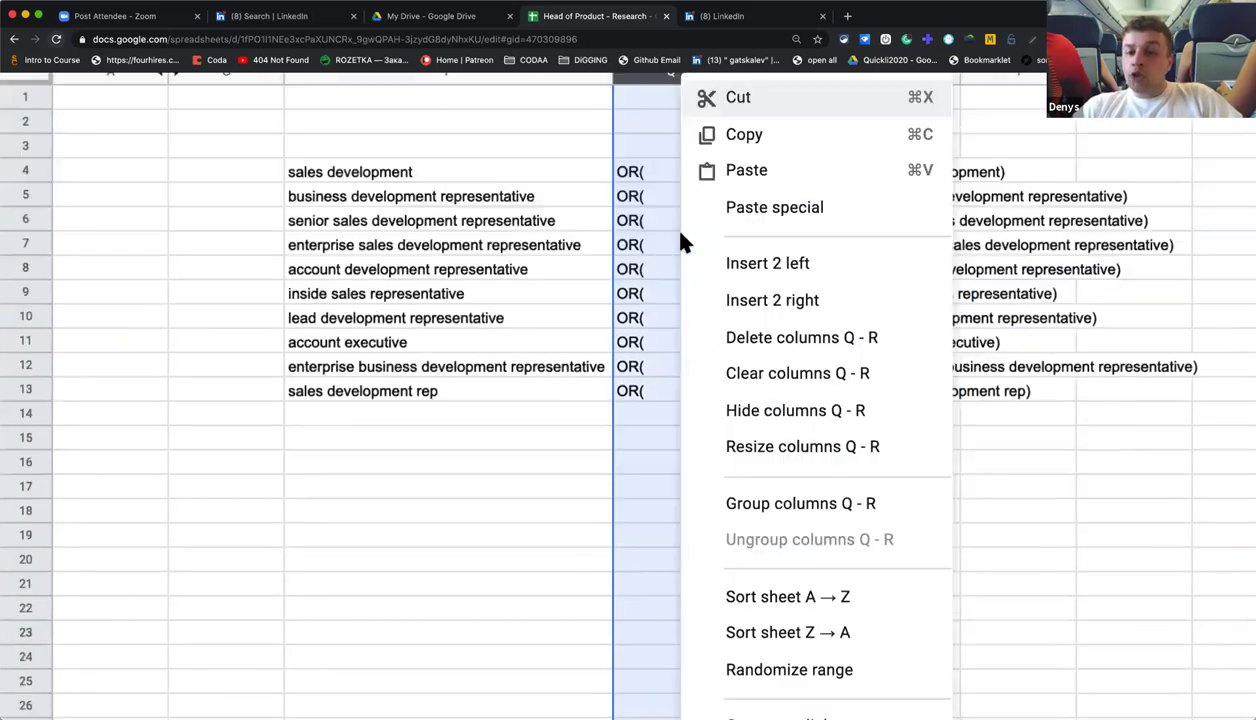
click(820, 418)
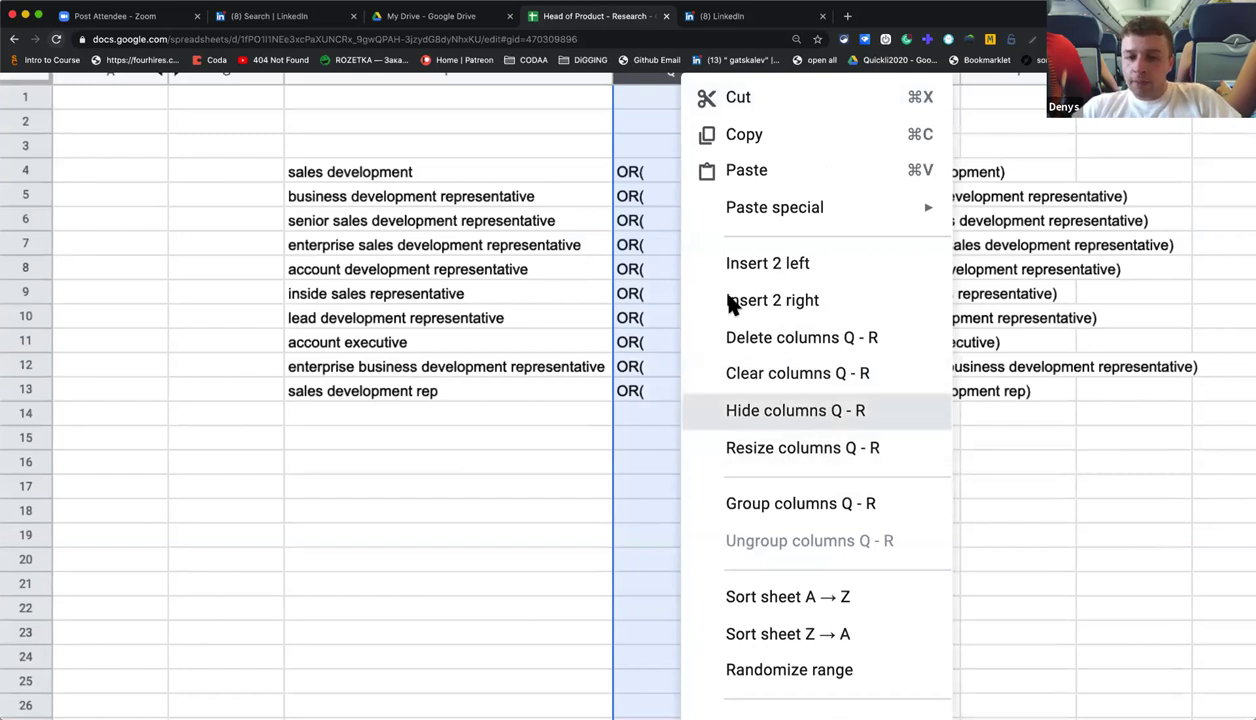
Merge cells U4 through W11 into one large cell beside the OR(...) terms.
mouse_move(905, 172)
mouse_down()
mouse_move(1093, 339)
mouse_move(1163, 353)
mouse_up()
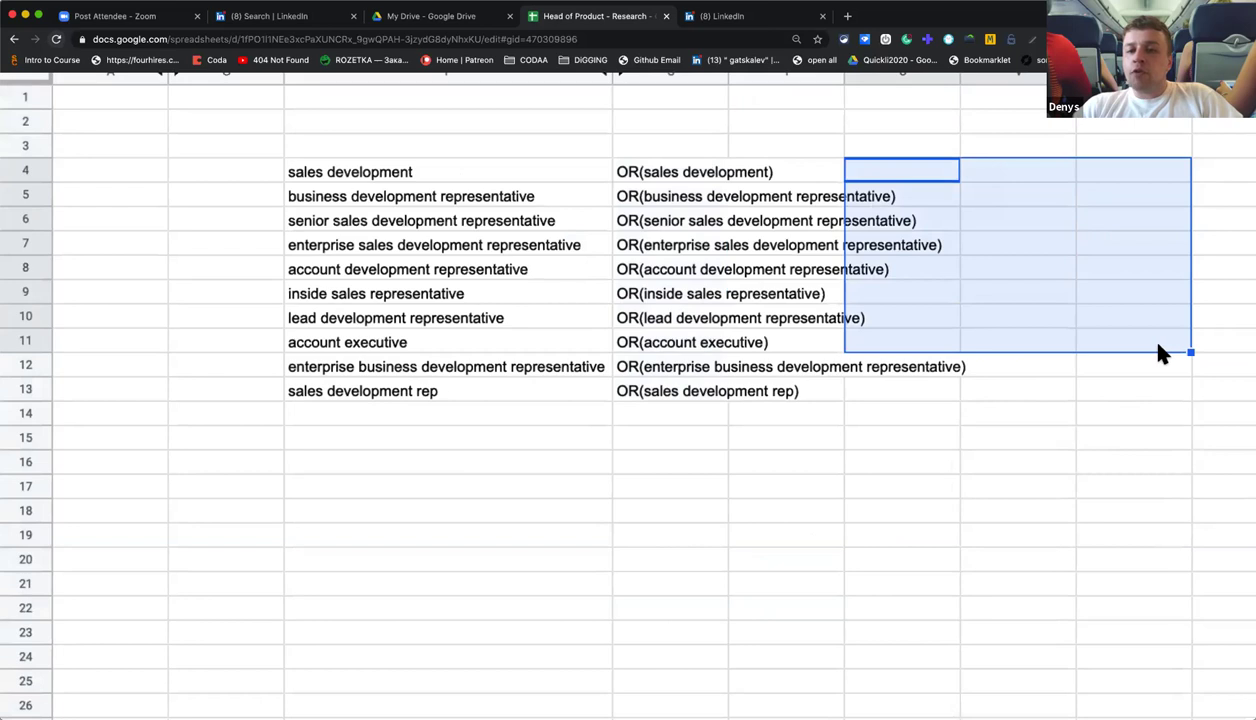
scroll(913, 92, up, 1)
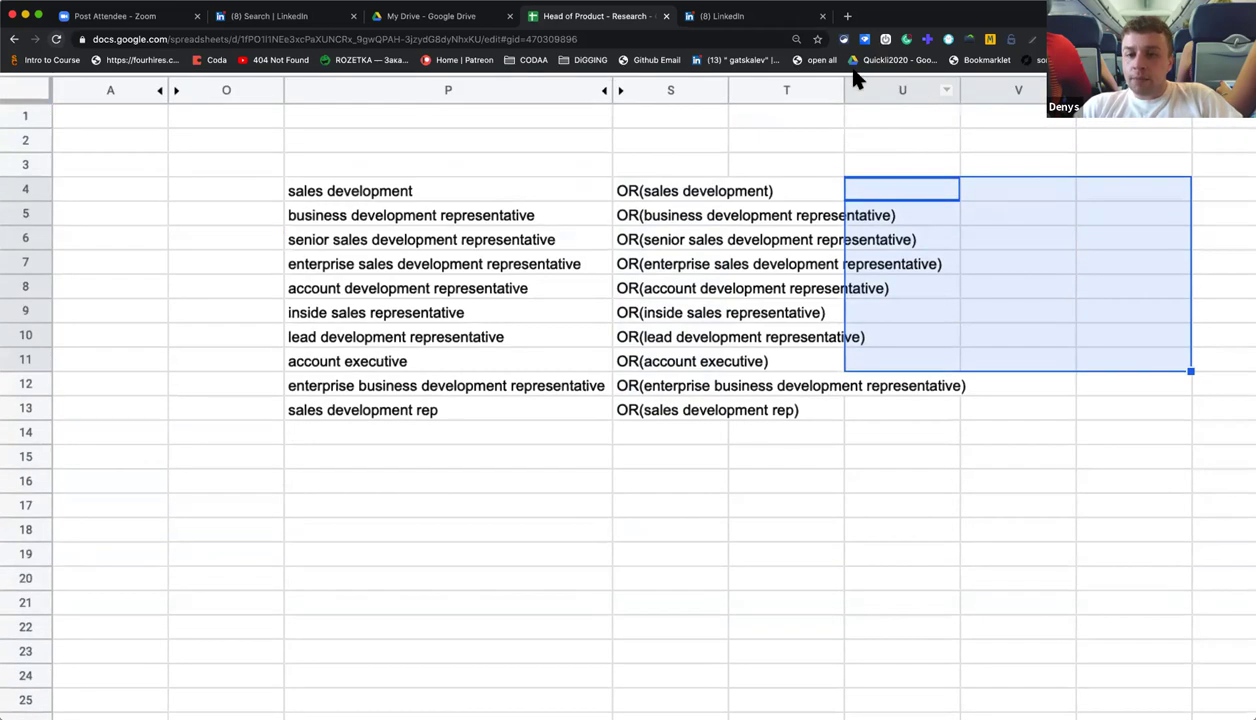
scroll(830, 80, up, 5)
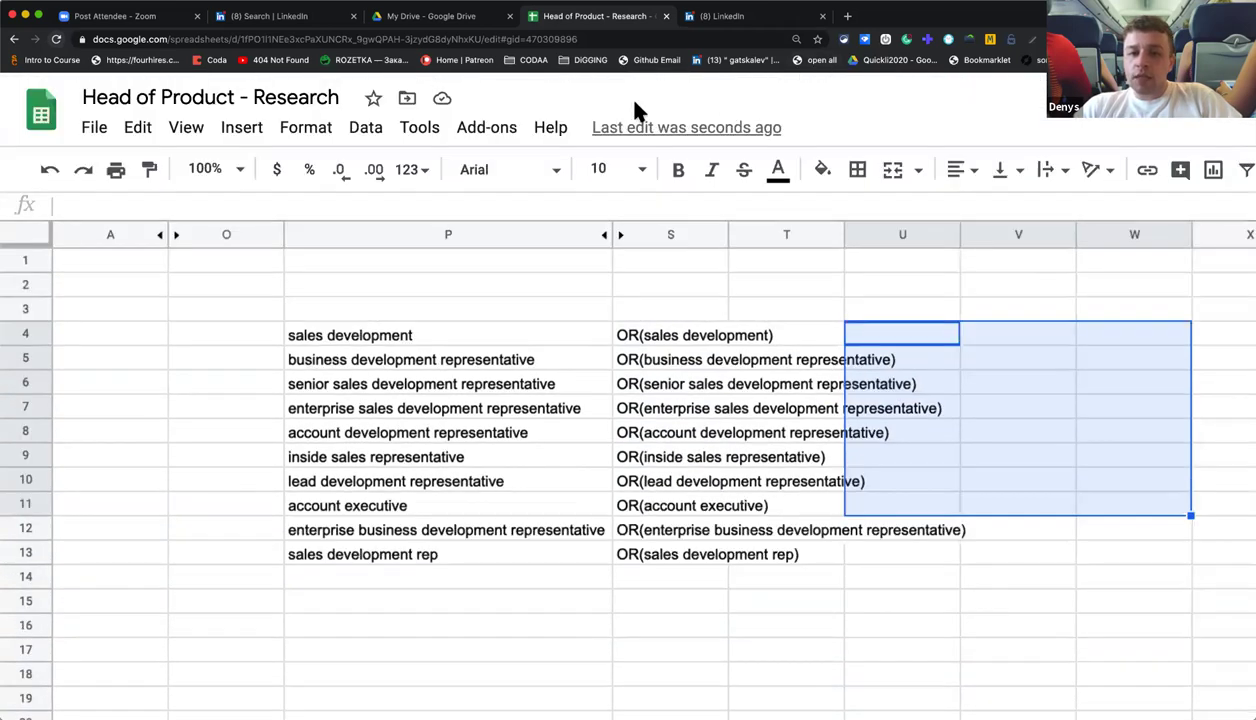
click(890, 171)
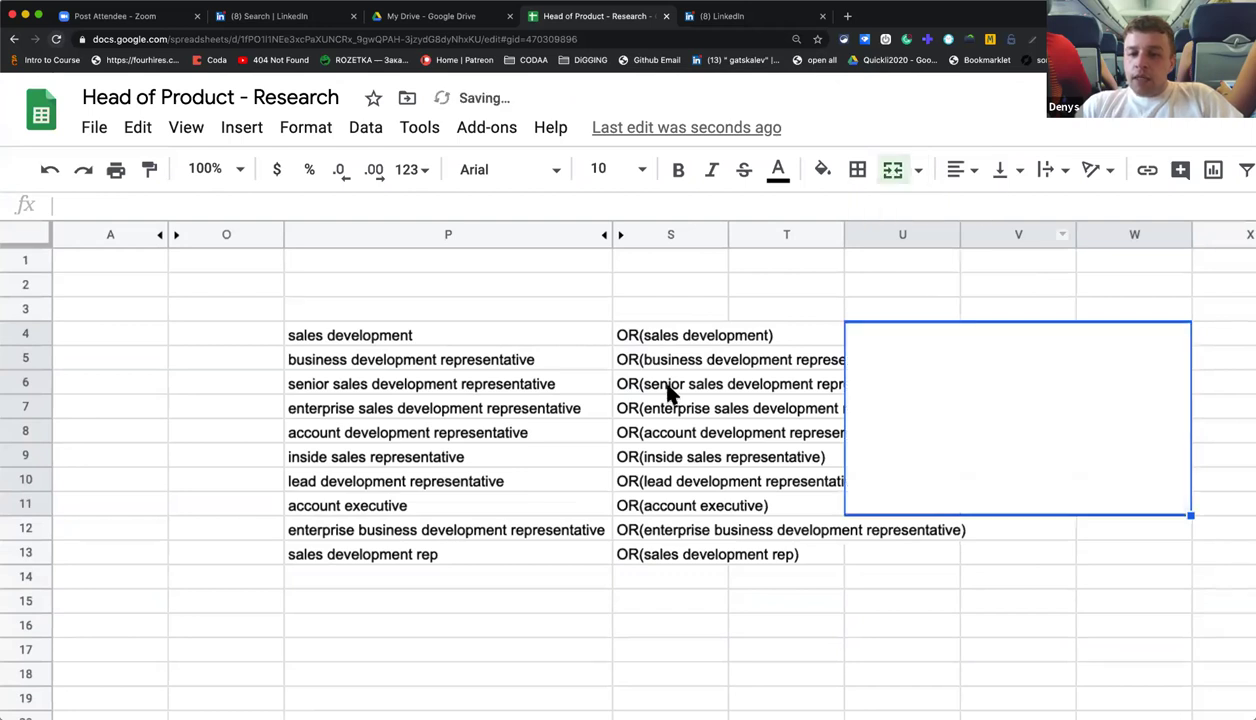
drag(673, 340, 686, 552)
text(C)
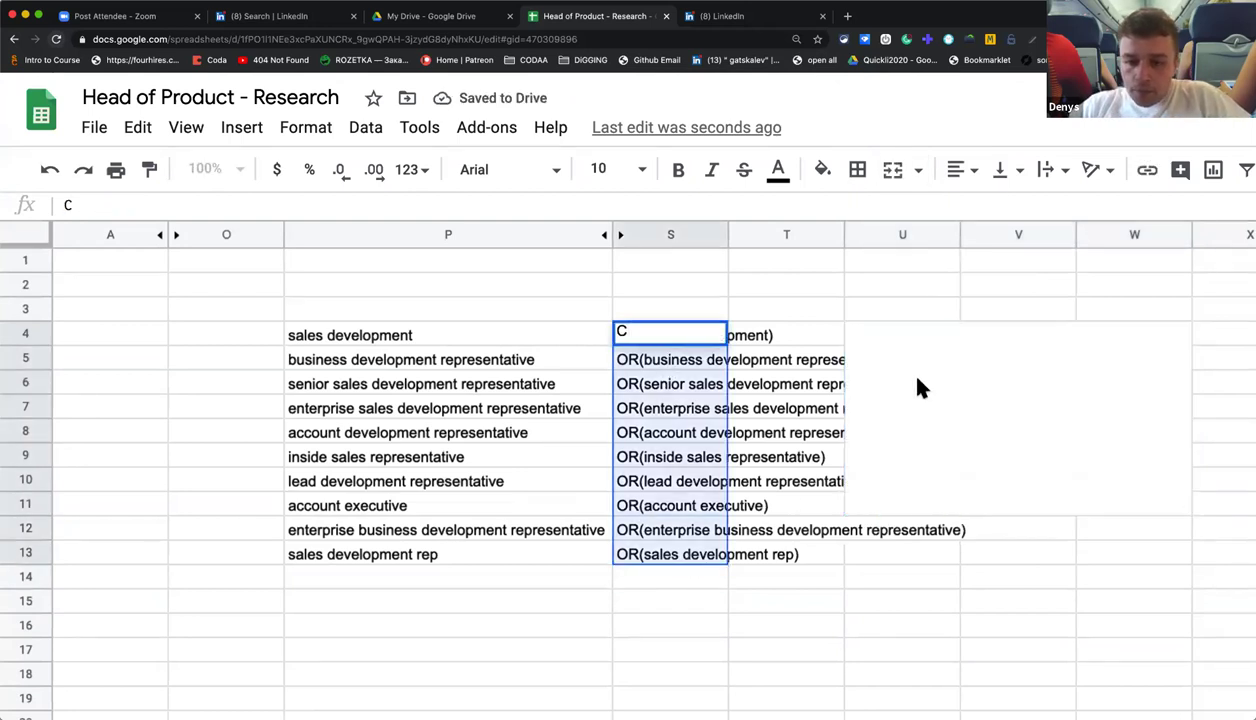
click(920, 388)
text(Z)
key(Escape)
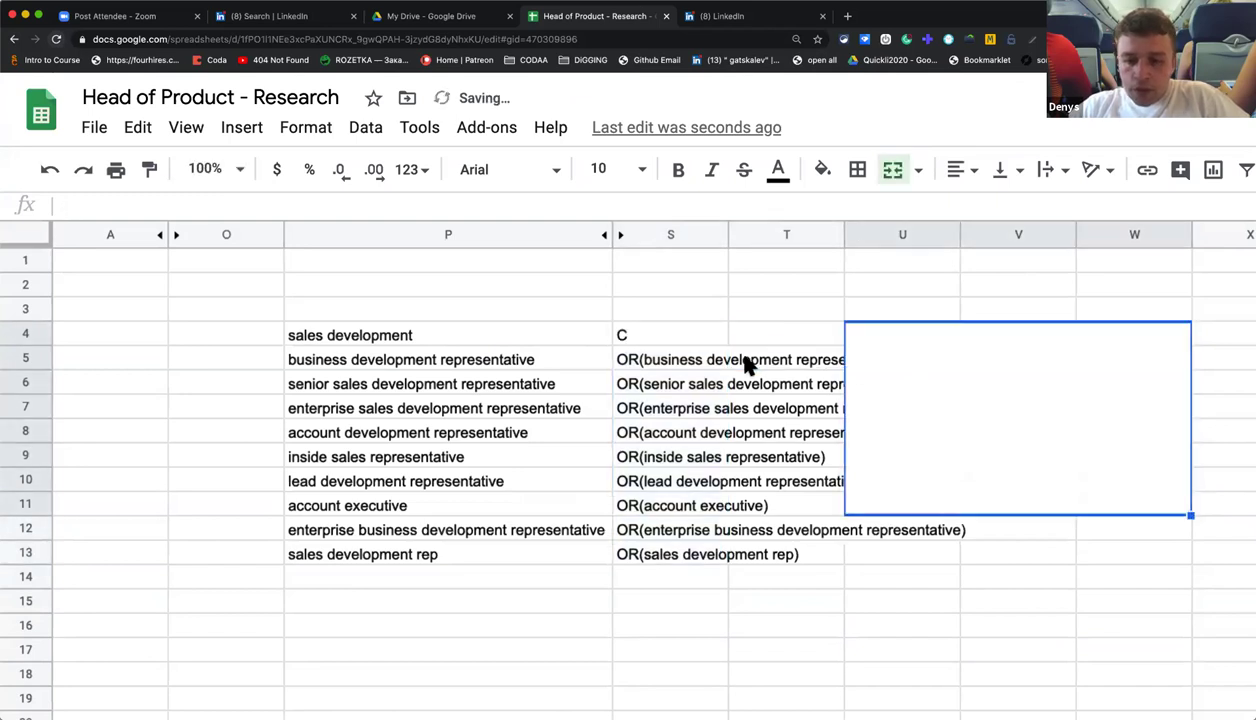
key(super+z)
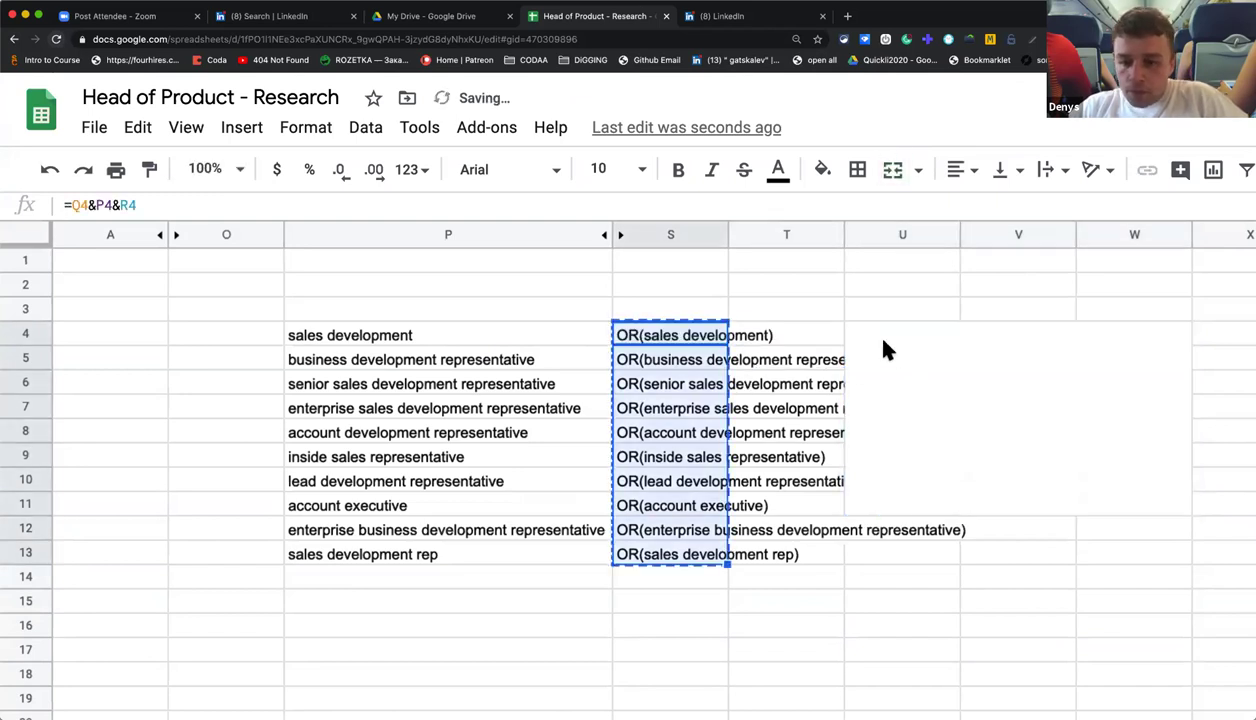
Copy the OR(...) terms in S4:S13 and paste them as text inside the merged cell.
key(super+c)
click(884, 342)
key(Return)
key(super+v)
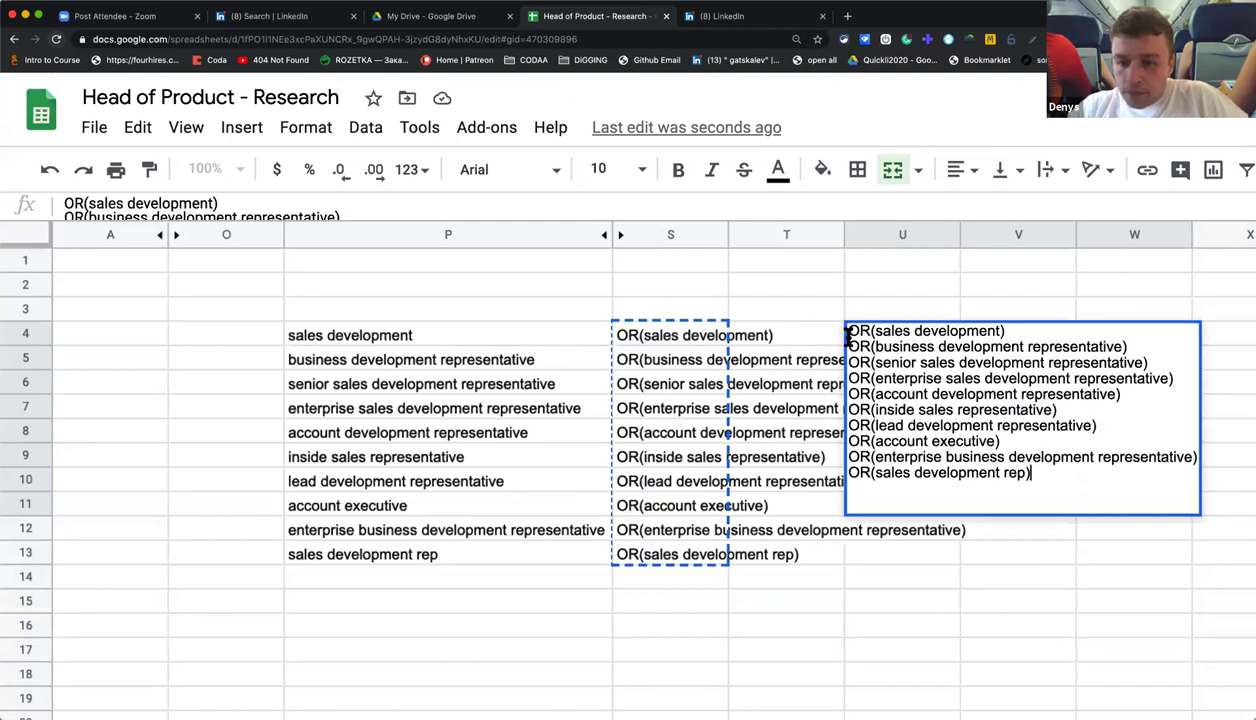
key(super+a)
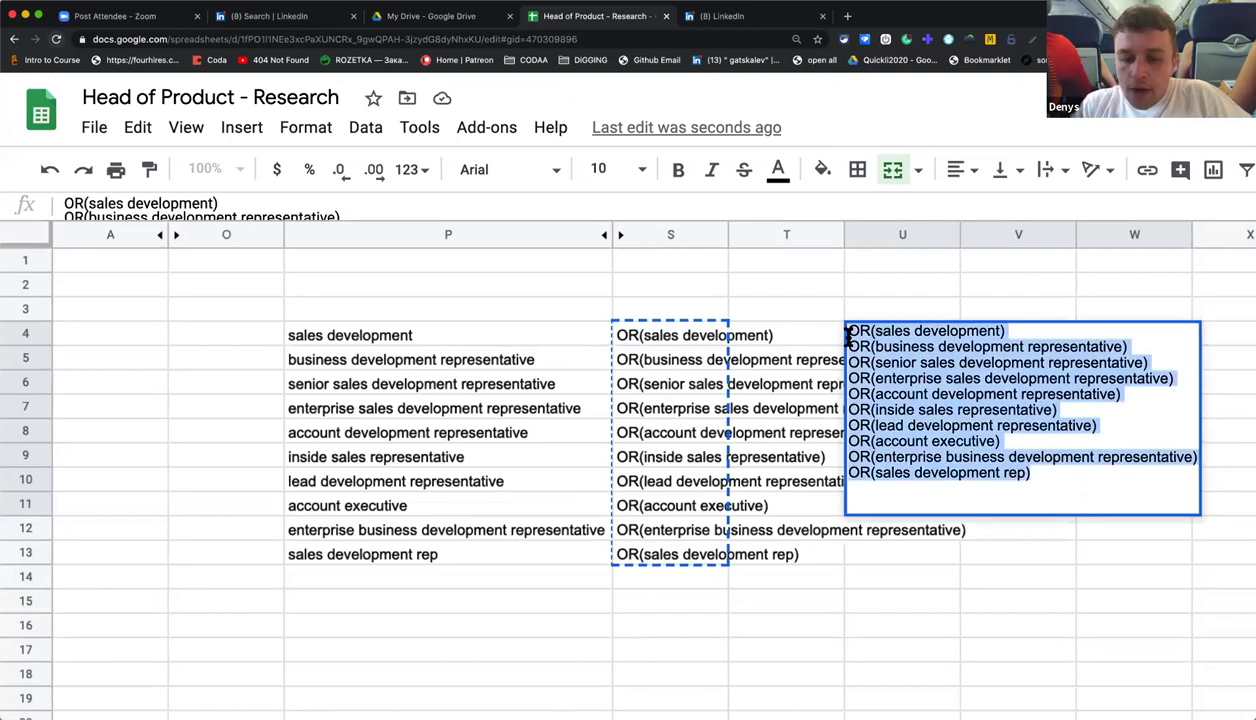
text(V)
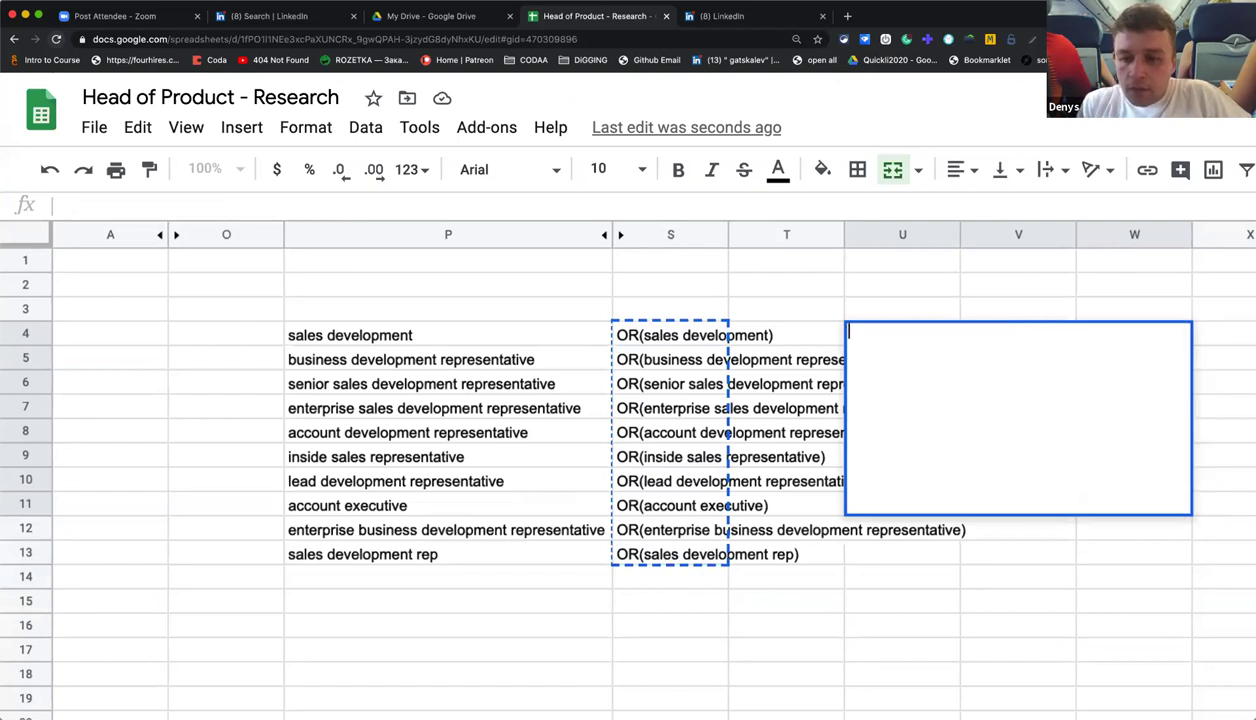
key(super+v)
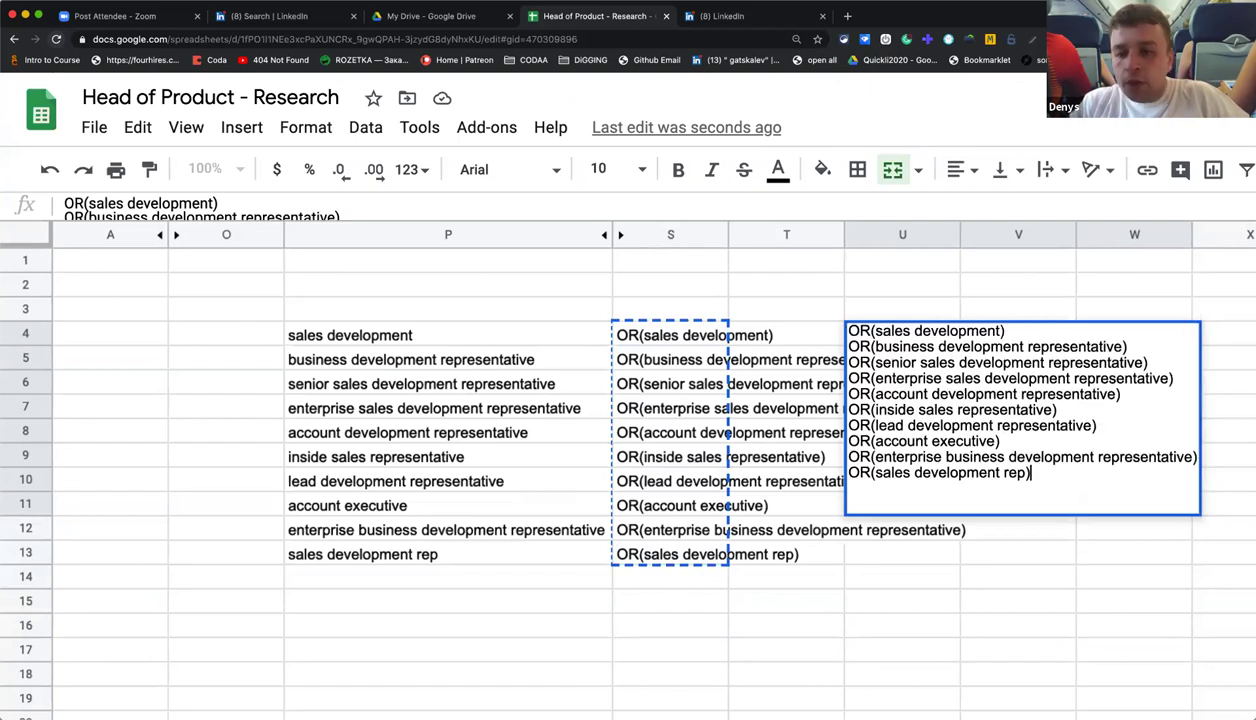
Paste the OR(...) terms into the browser's address bar to flatten them into one line, and copy that line.
click(733, 40)
key(super+v)
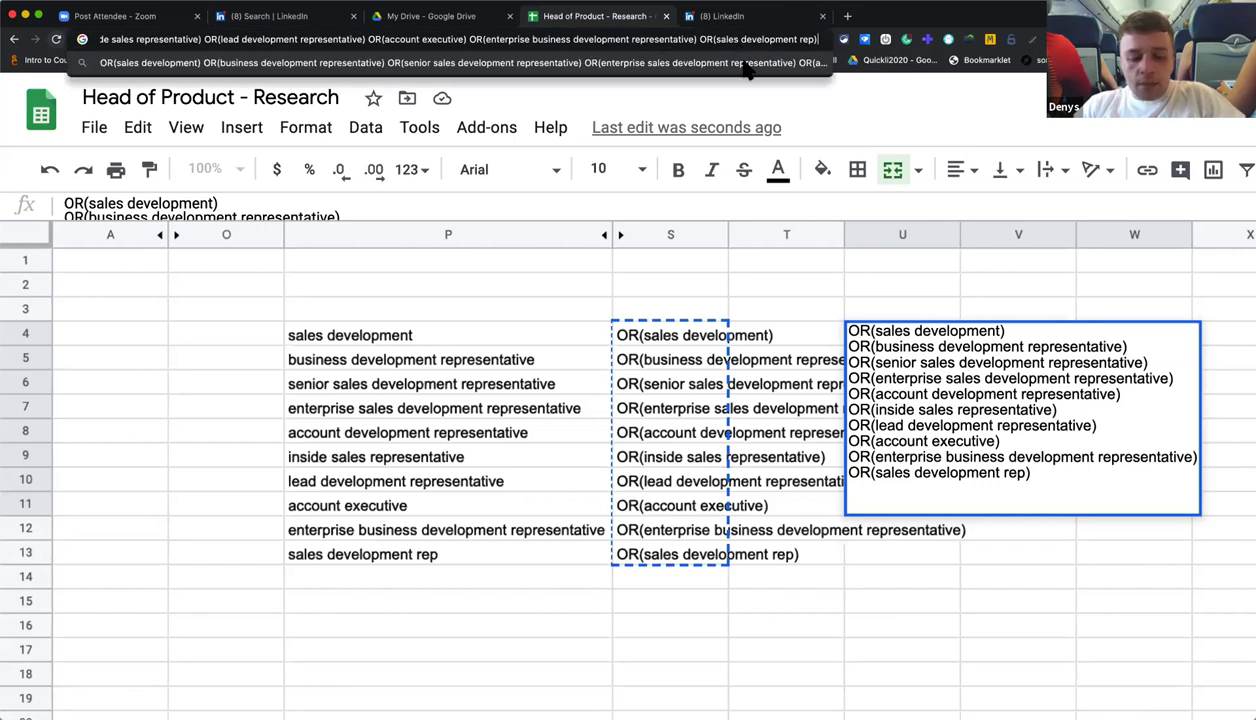
key(super+a)
text(czz)
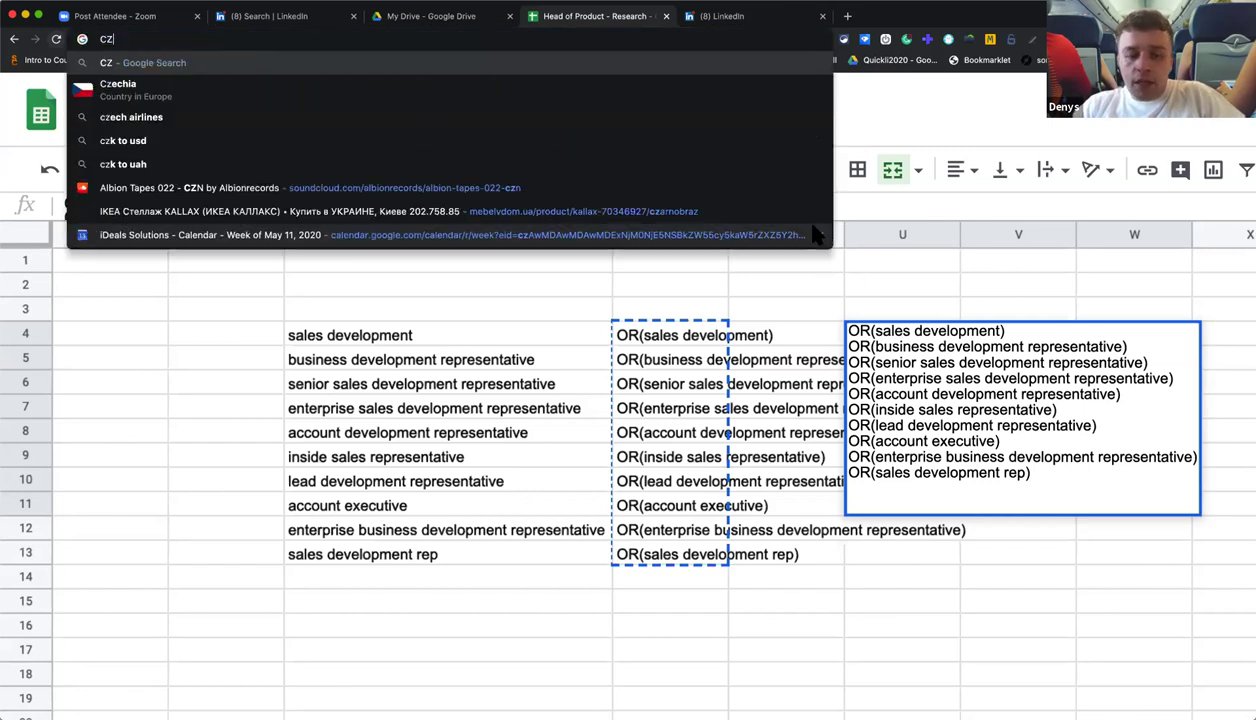
key(super+z)
key(super+z)
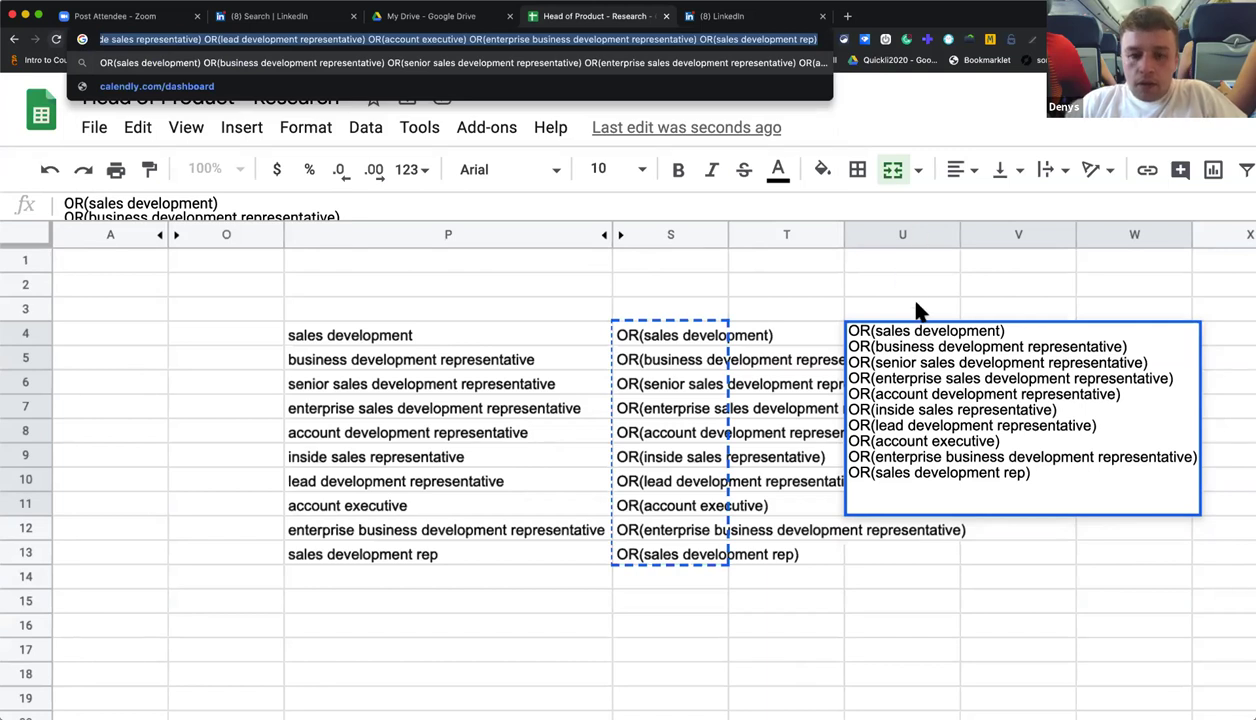
Replace the merged cell's contents with the single-line OR(...) string and set its text to wrap.
click(961, 404)
key(ctrl+a)
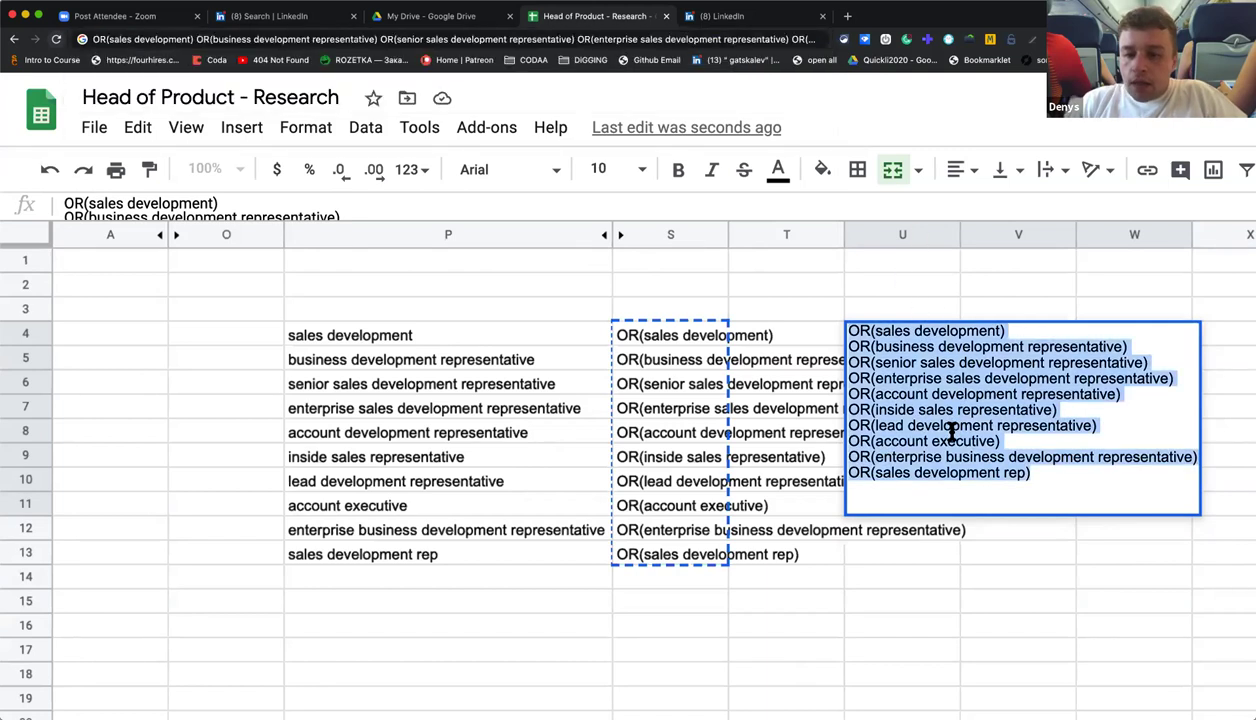
key(ctrl+v)
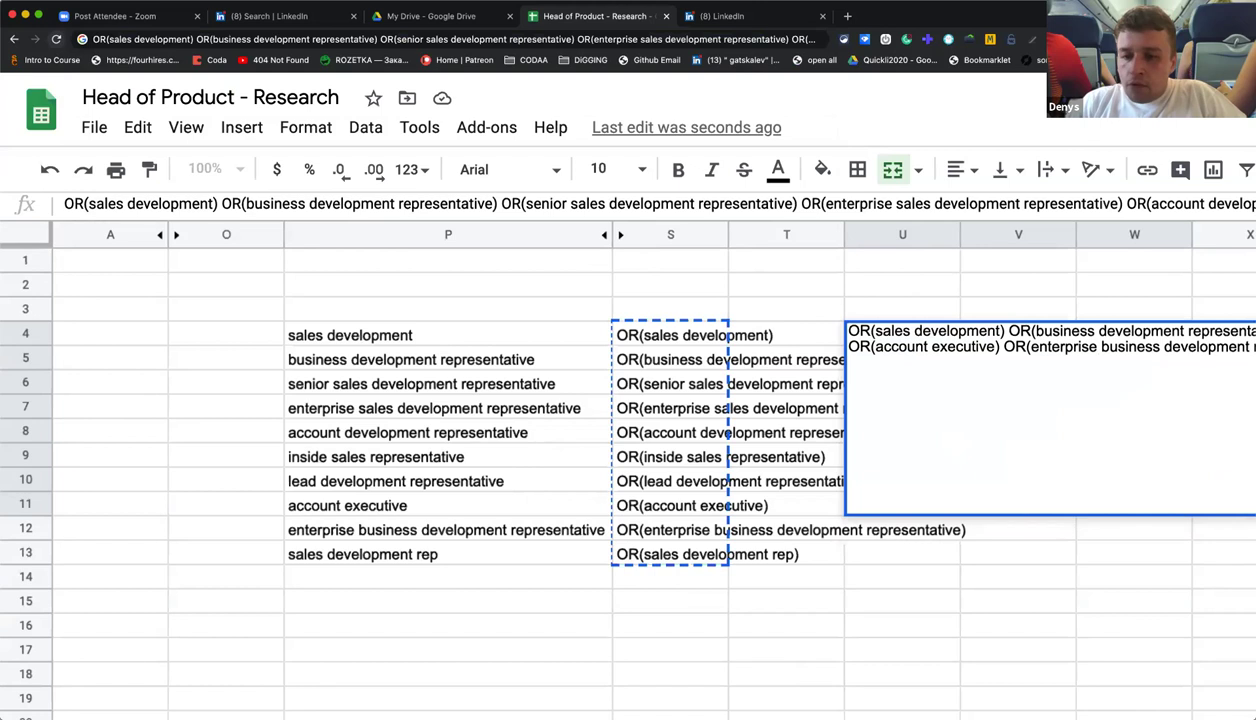
key(Return)
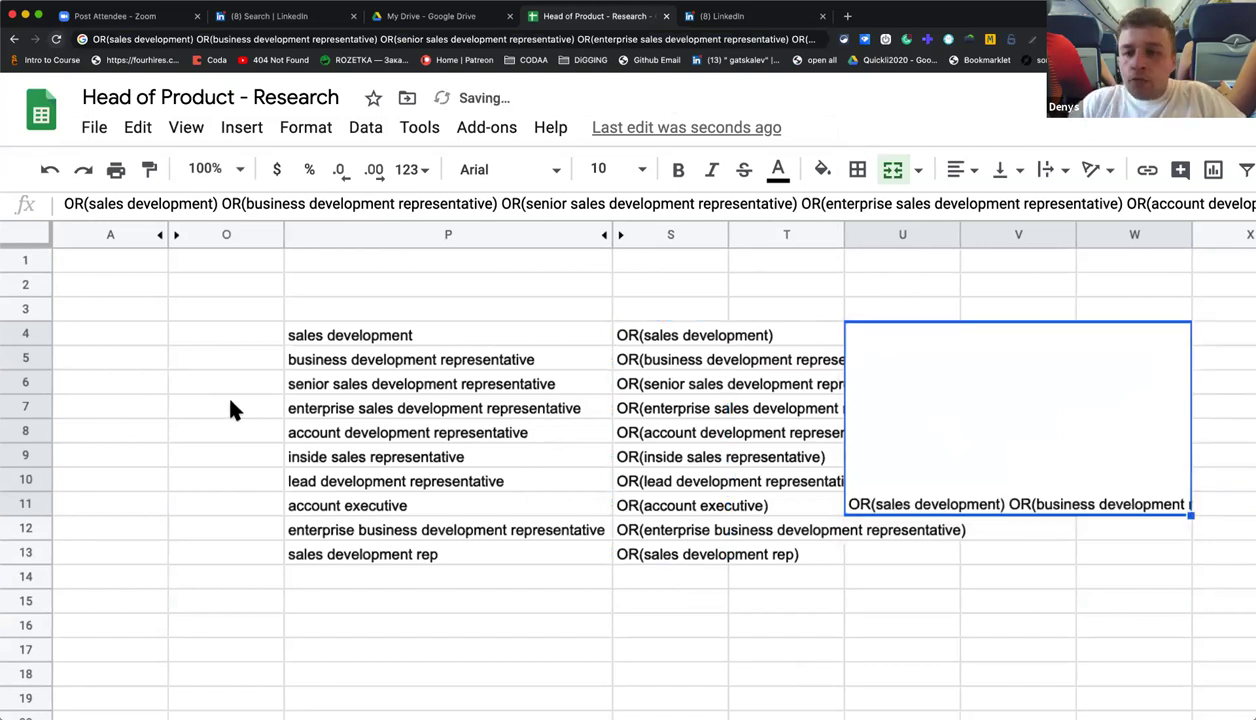
click(1052, 170)
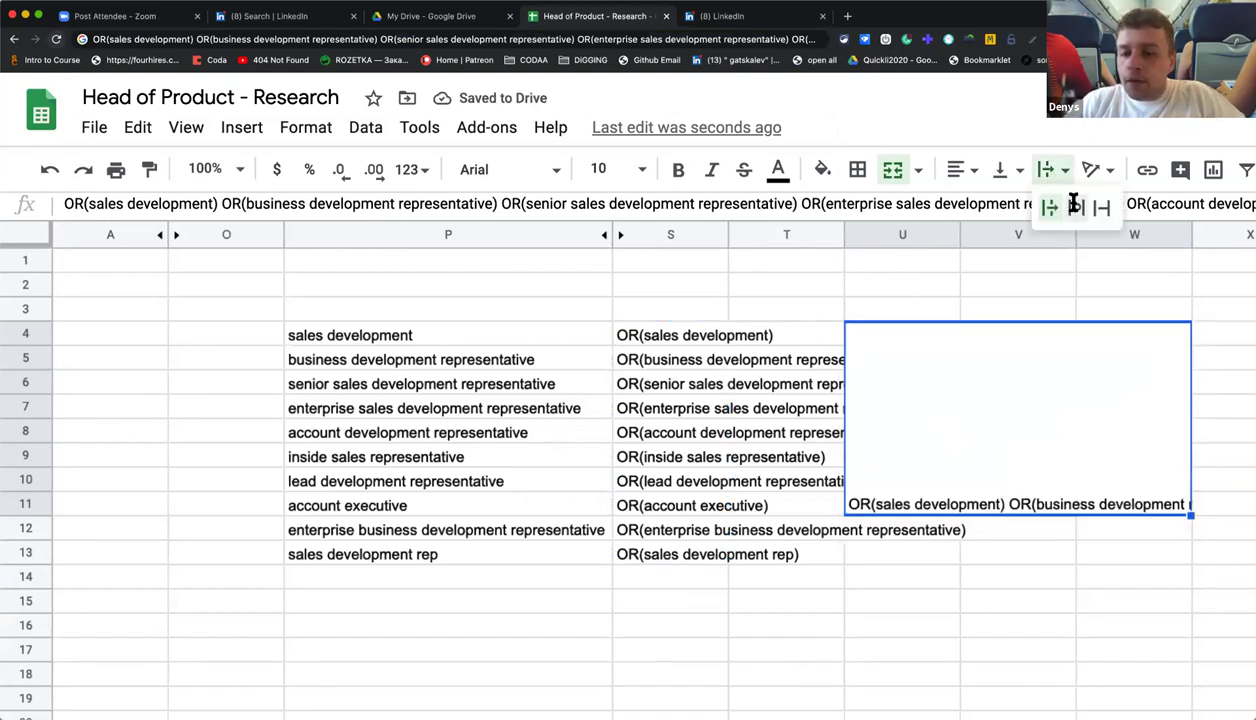
click(1068, 207)
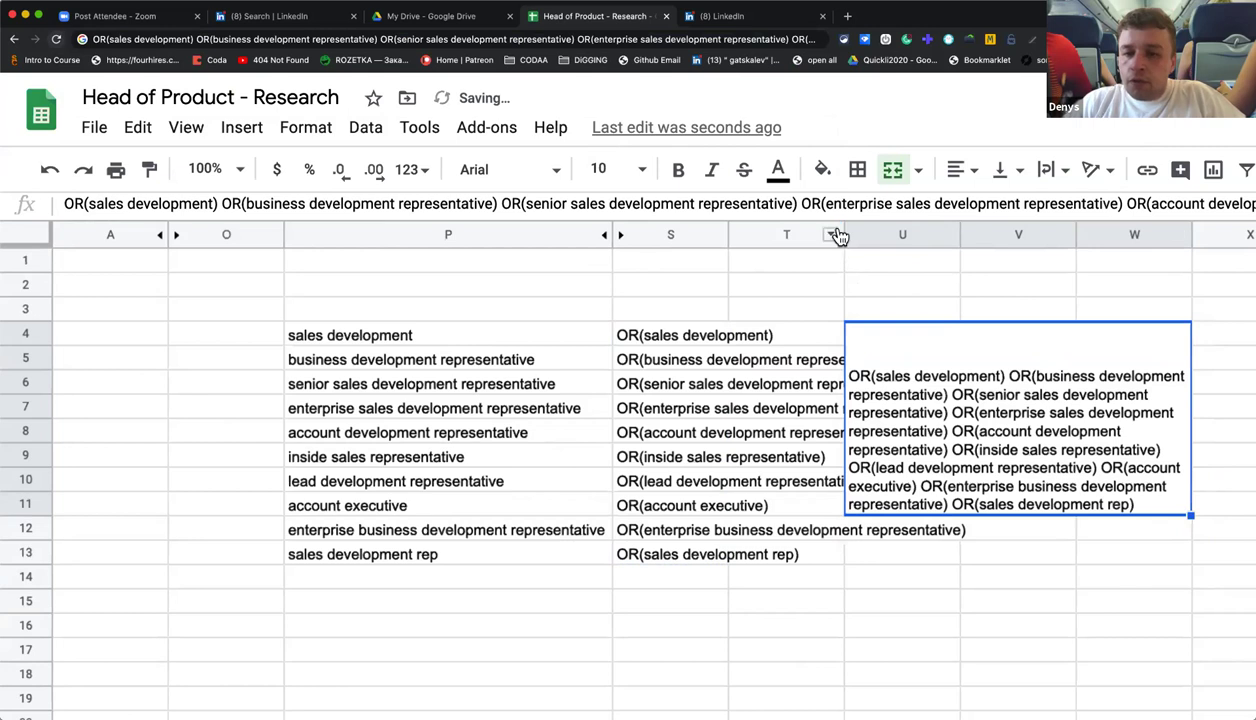
Delete columns P through T, keeping only the merged cell with the combined search string.
drag(844, 234, 648, 258)
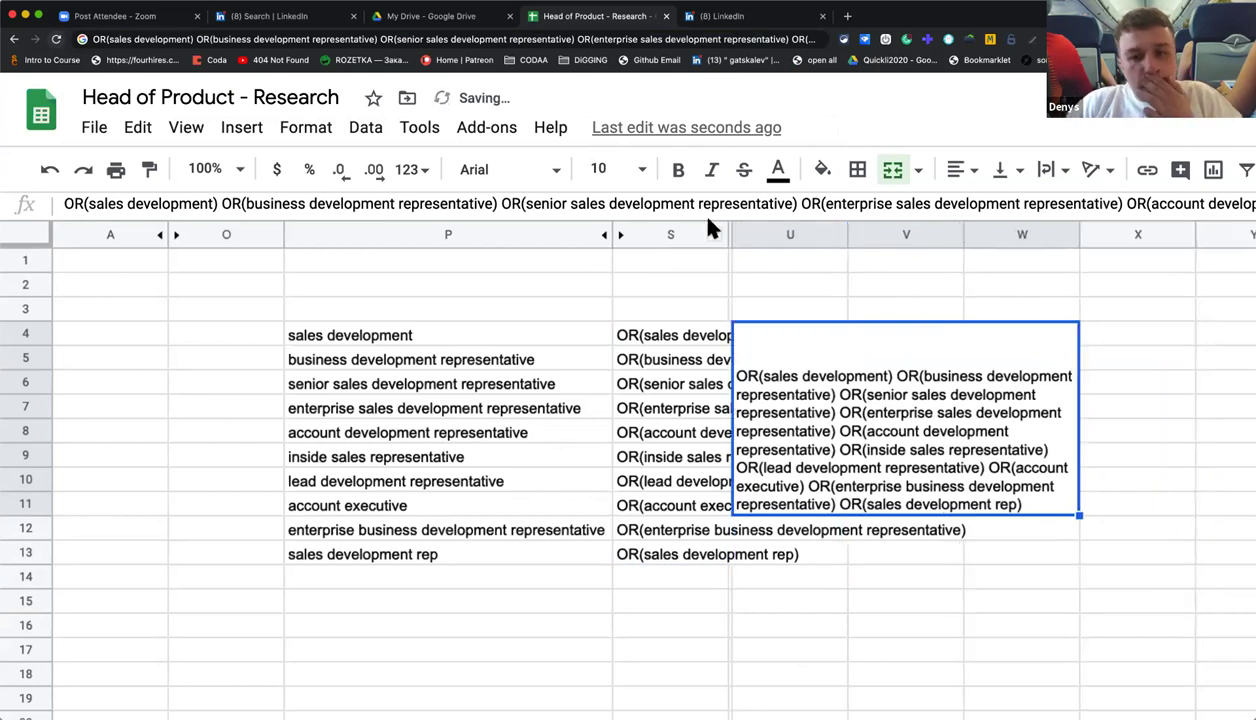
key(ctrl+z)
drag(786, 234, 454, 266)
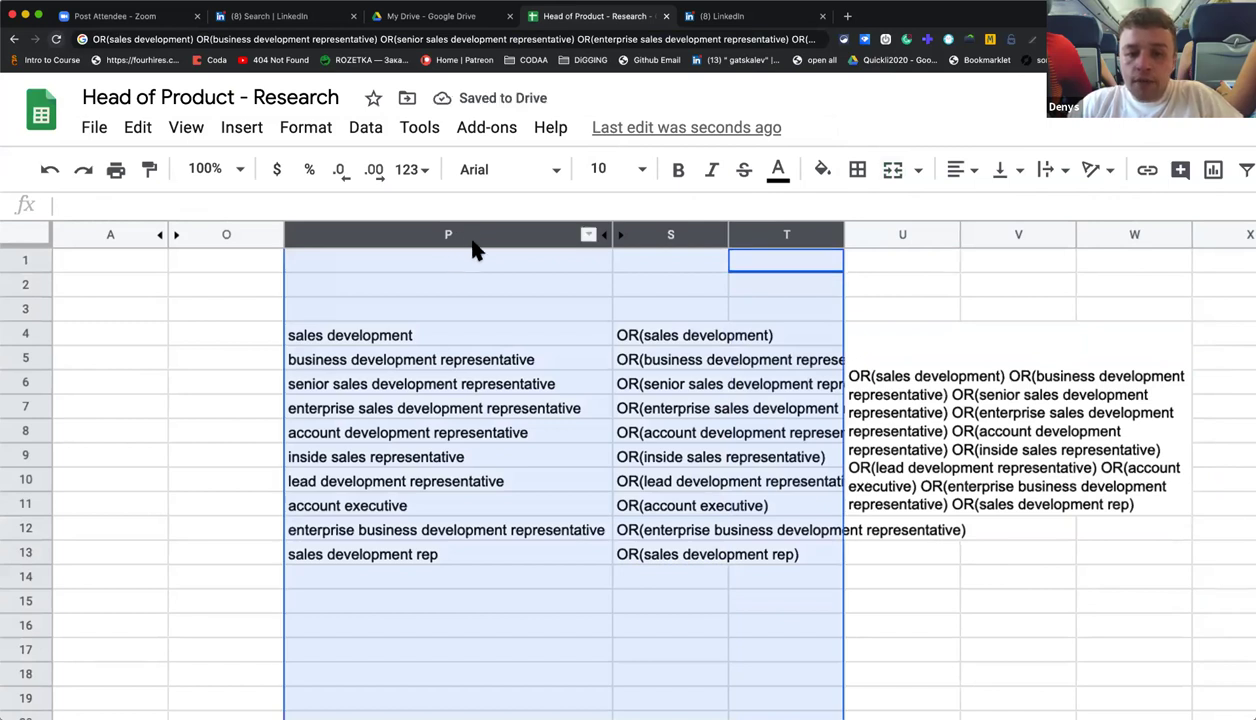
right_click(474, 240)
click(540, 338)
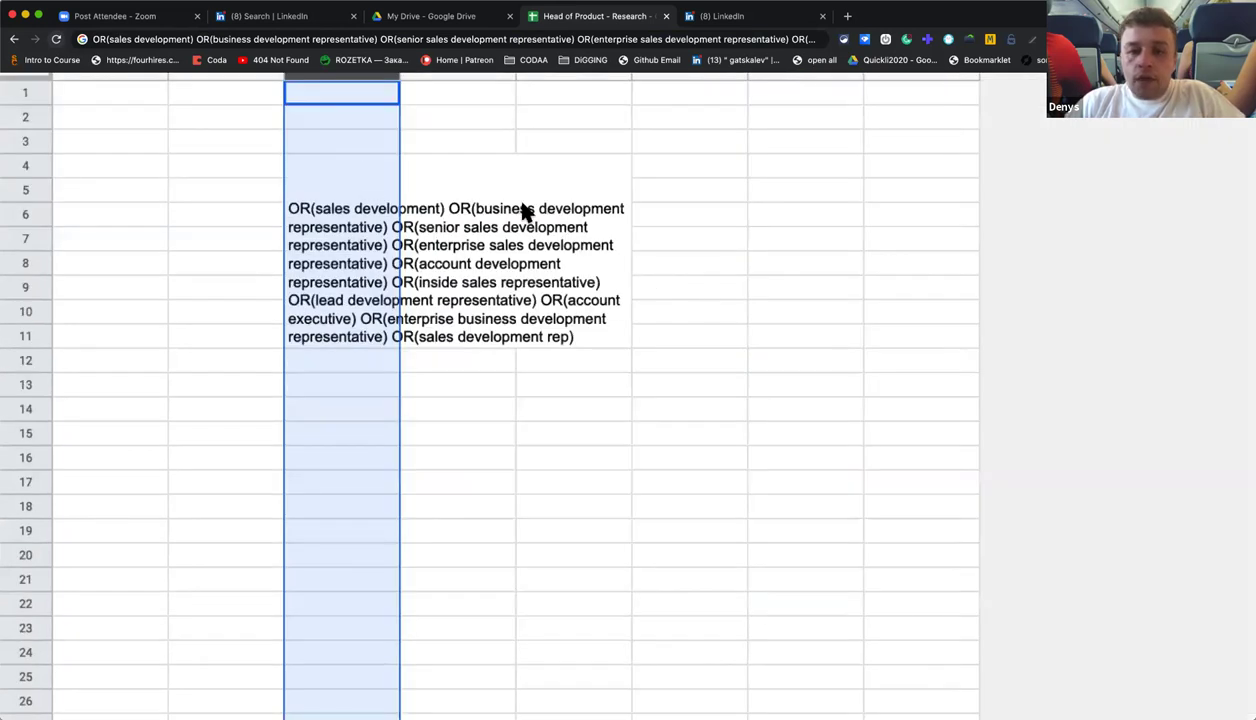
Copy the entire combined OR(...) string from inside the merged cell.
click(555, 178)
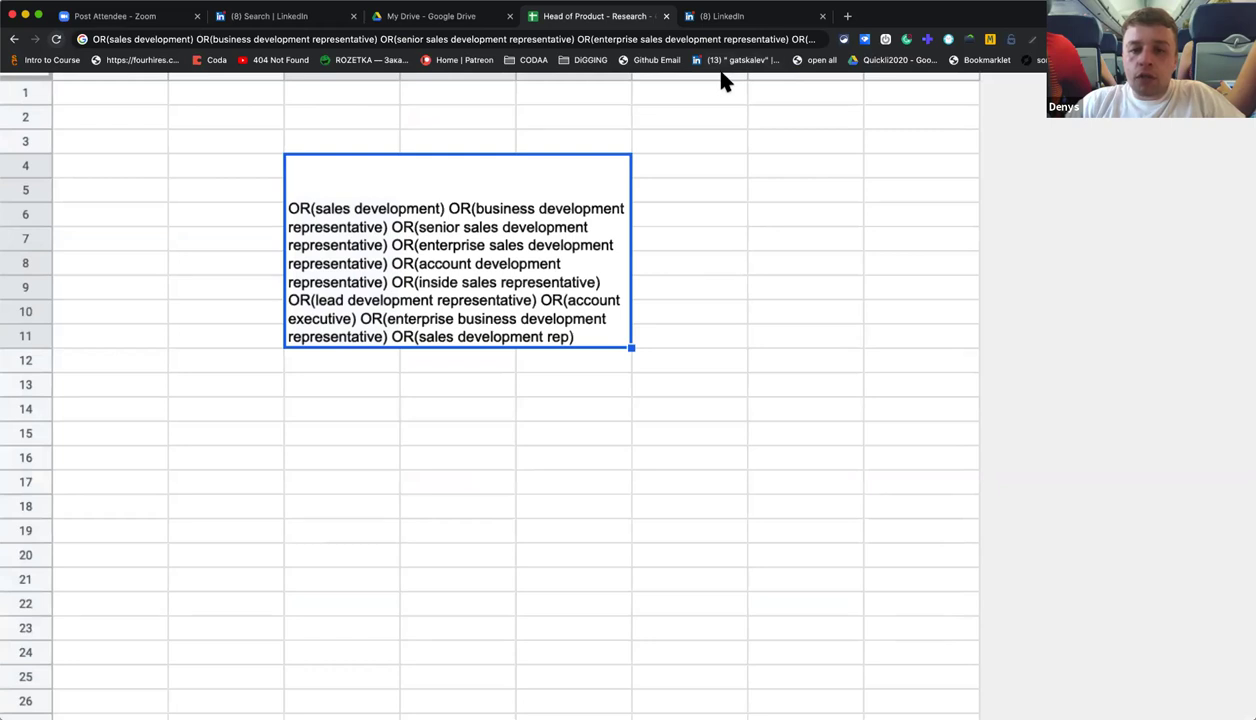
double_click(435, 197)
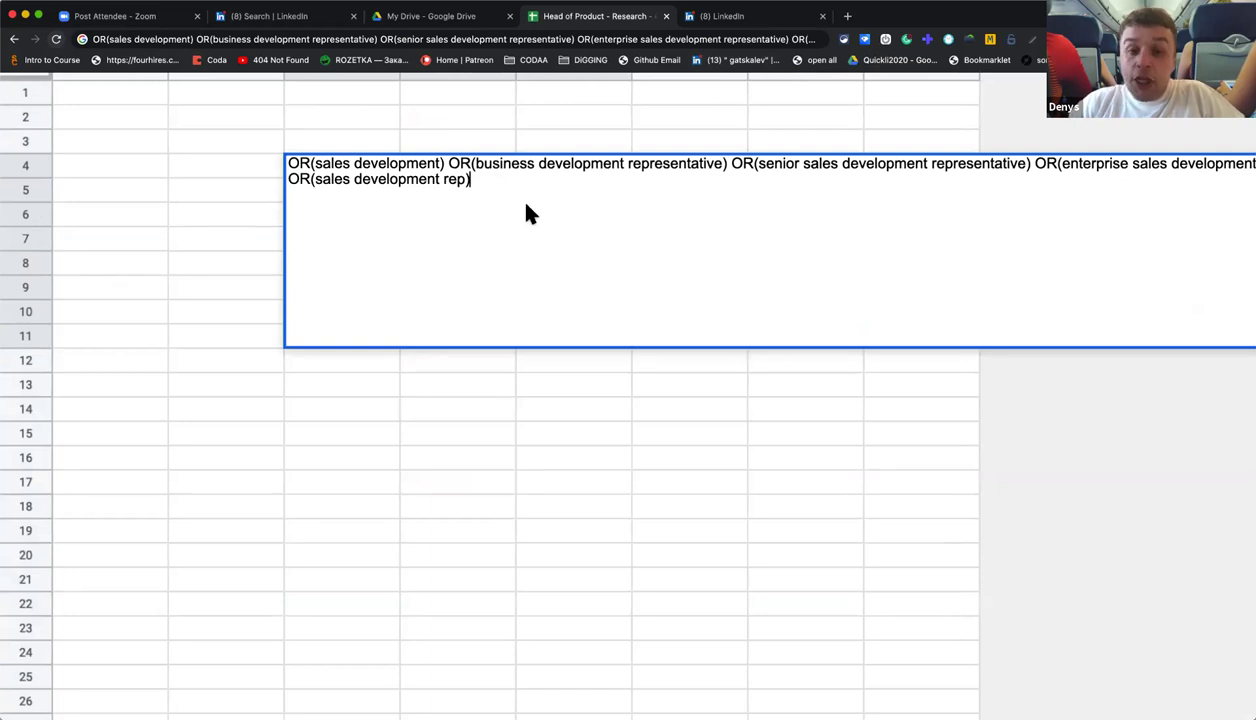
key(super+a)
click(533, 360)
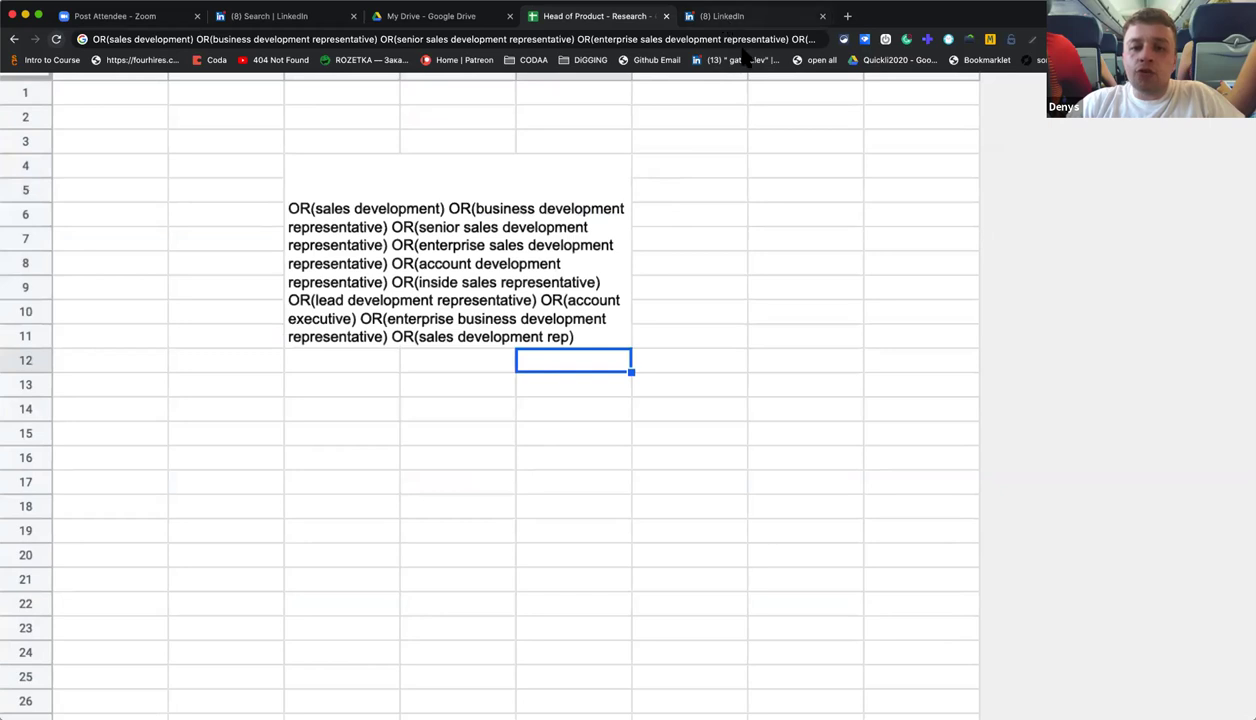
Switch to LinkedIn, start a People search and open all of its filters.
click(714, 16)
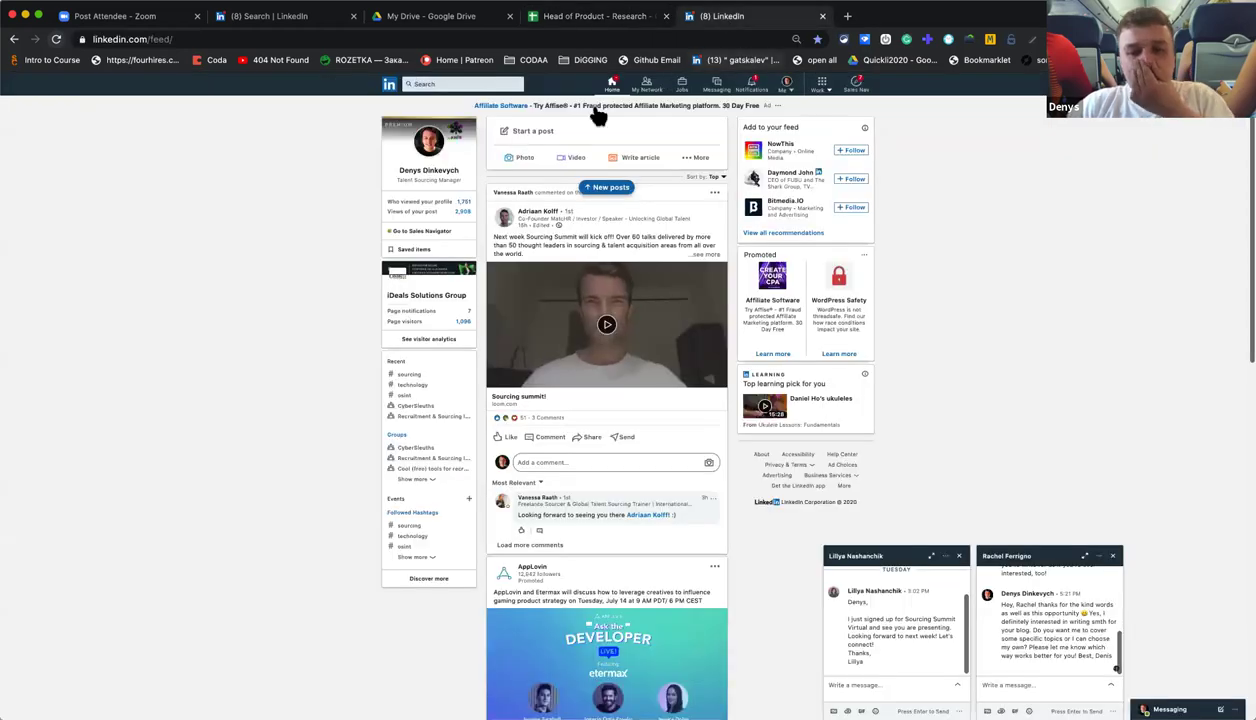
click(513, 84)
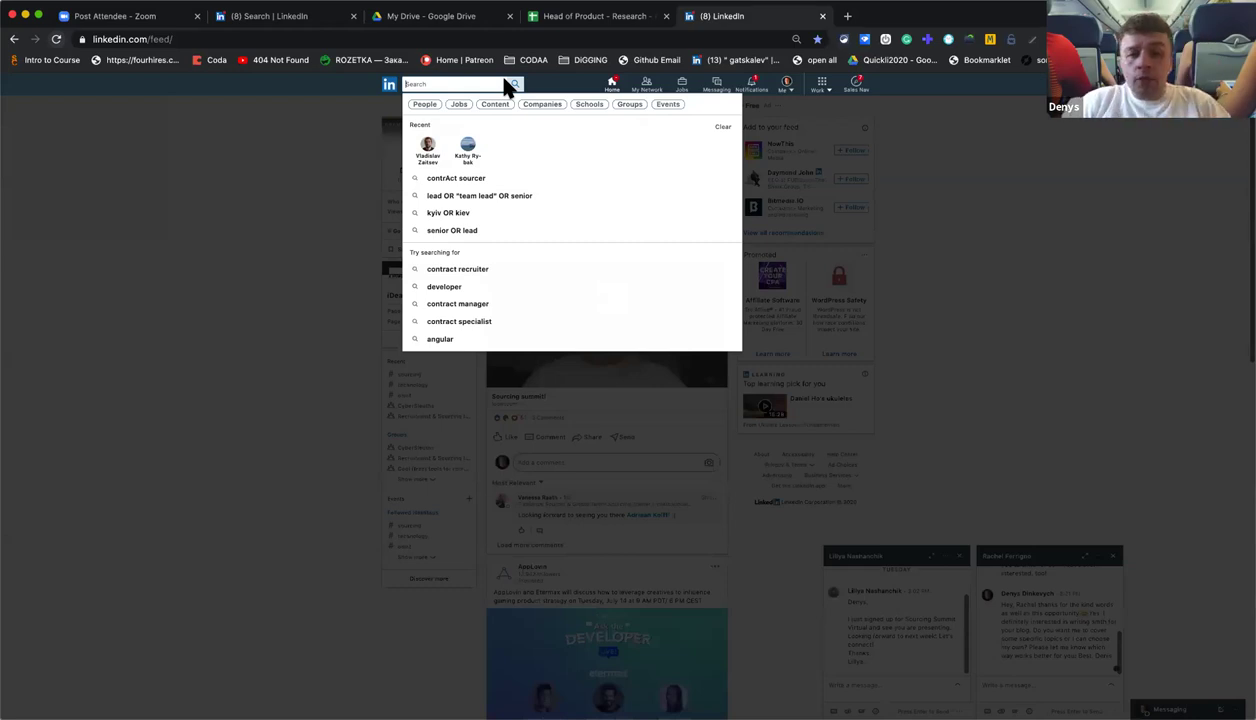
click(424, 104)
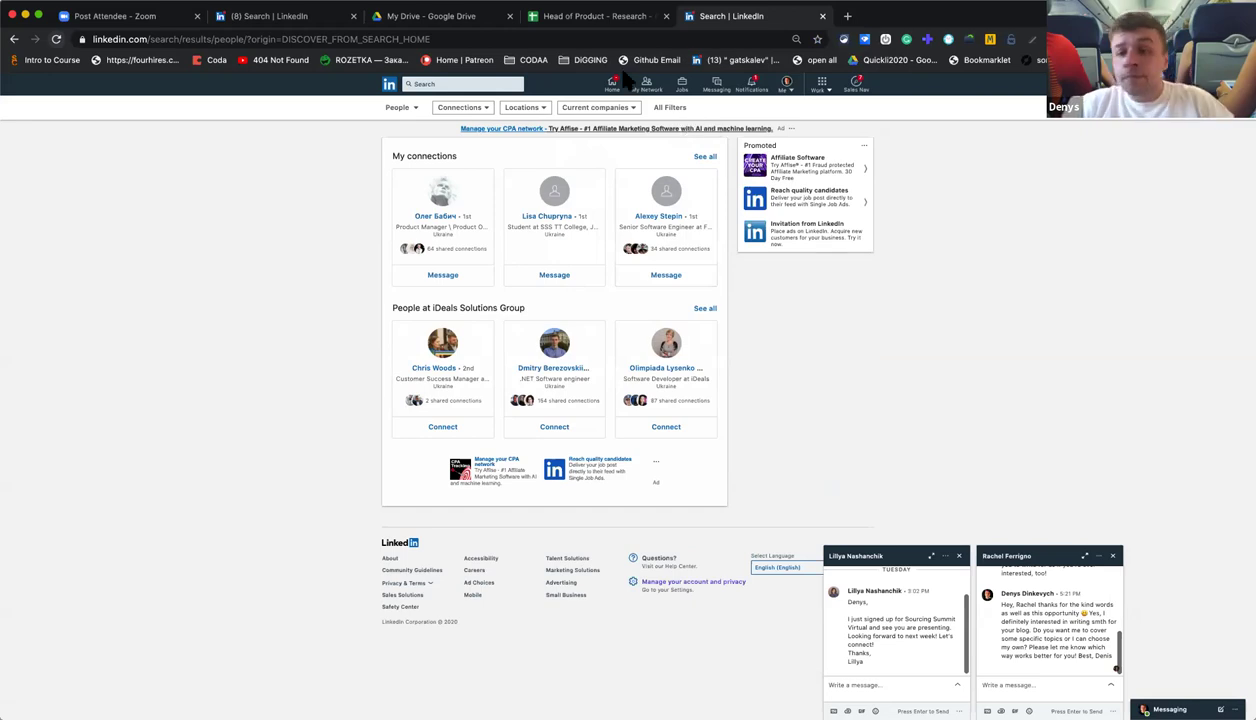
click(672, 109)
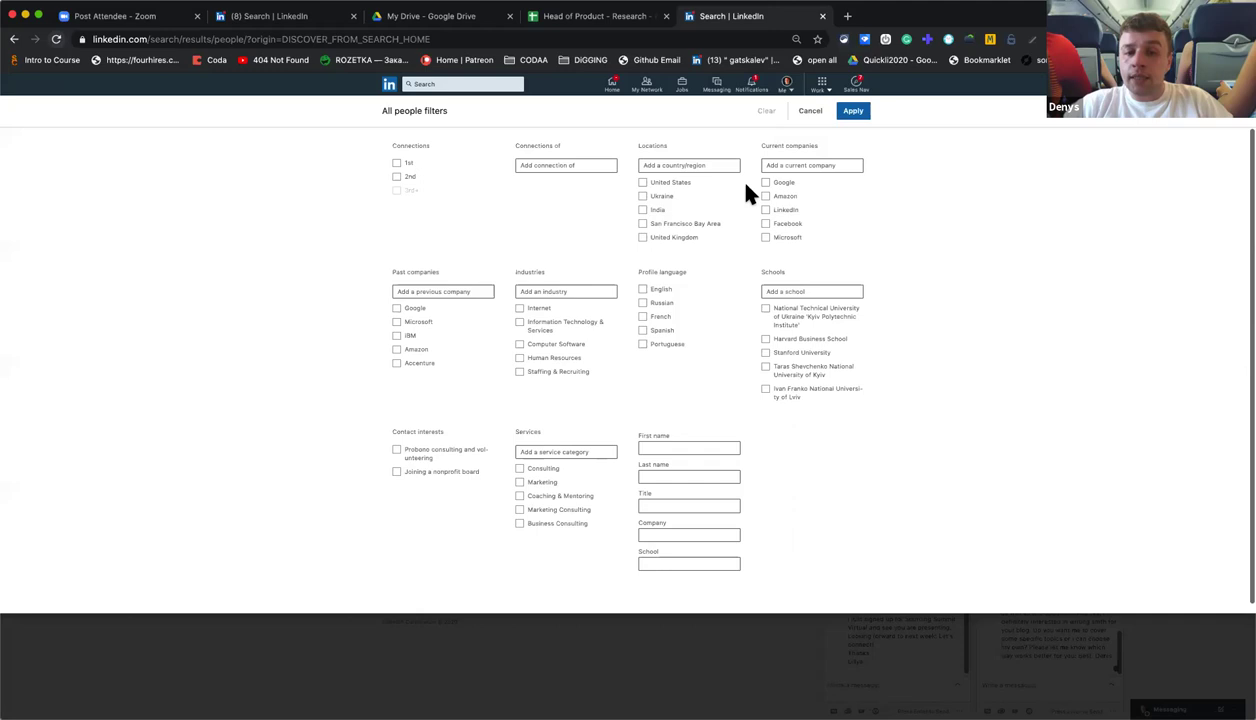
Paste the combined OR(...) string into the Title filter and select the text following its first OR.
scroll(705, 430, down, 1)
click(645, 500)
key(Down)
key(Down)
key(Down)
key(Down)
key(Down)
key(Return)
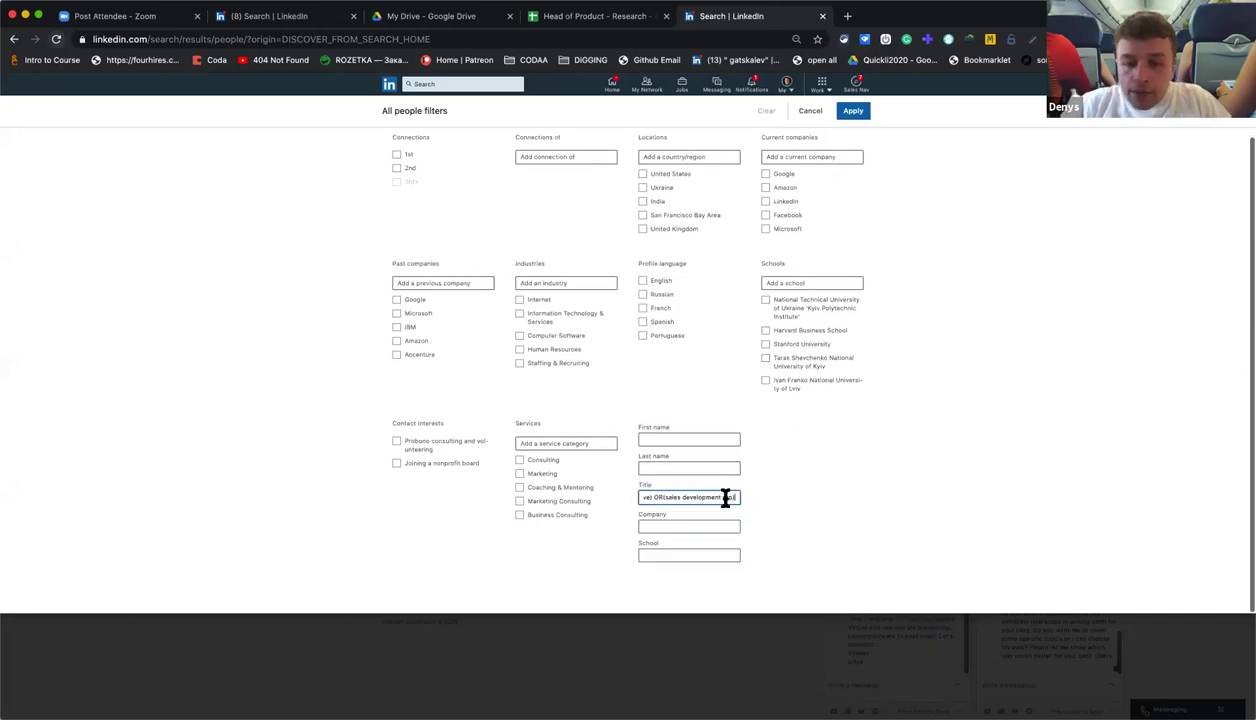
scroll(726, 497, up, 5)
drag(647, 487, 505, 490)
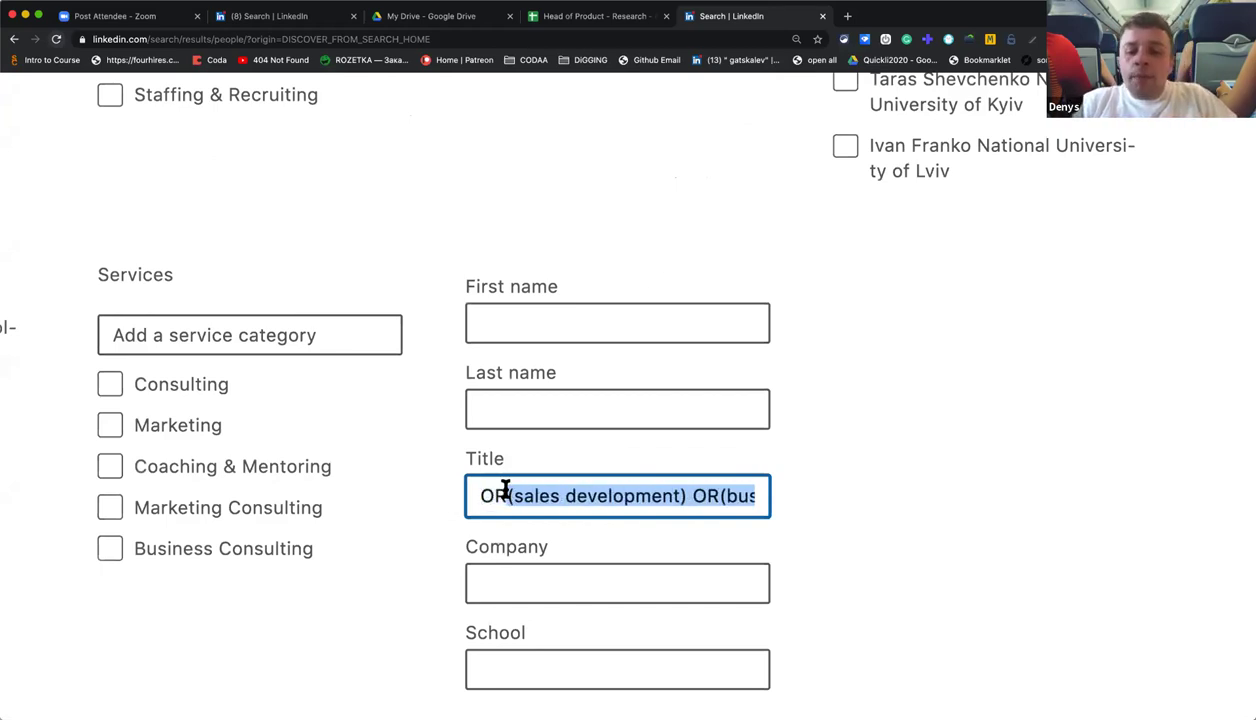
Replace the leading OR(sales development) in the Title filter with the quoted phrase "sales development".
click(510, 495)
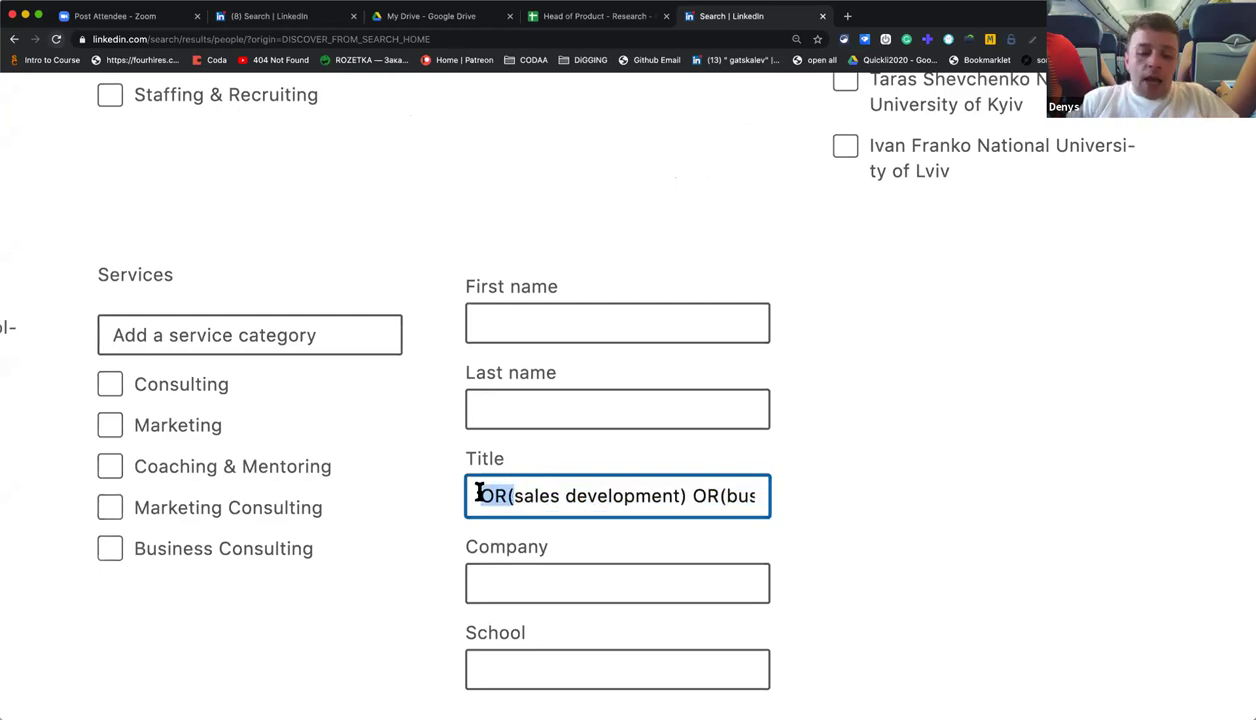
text(:)
key(BackSpace)
text(:)
key(BackSpace)
text(:)
key(BackSpace)
text(")
click(656, 500)
text())
key(Delete)
key(BackSpace)
text(")
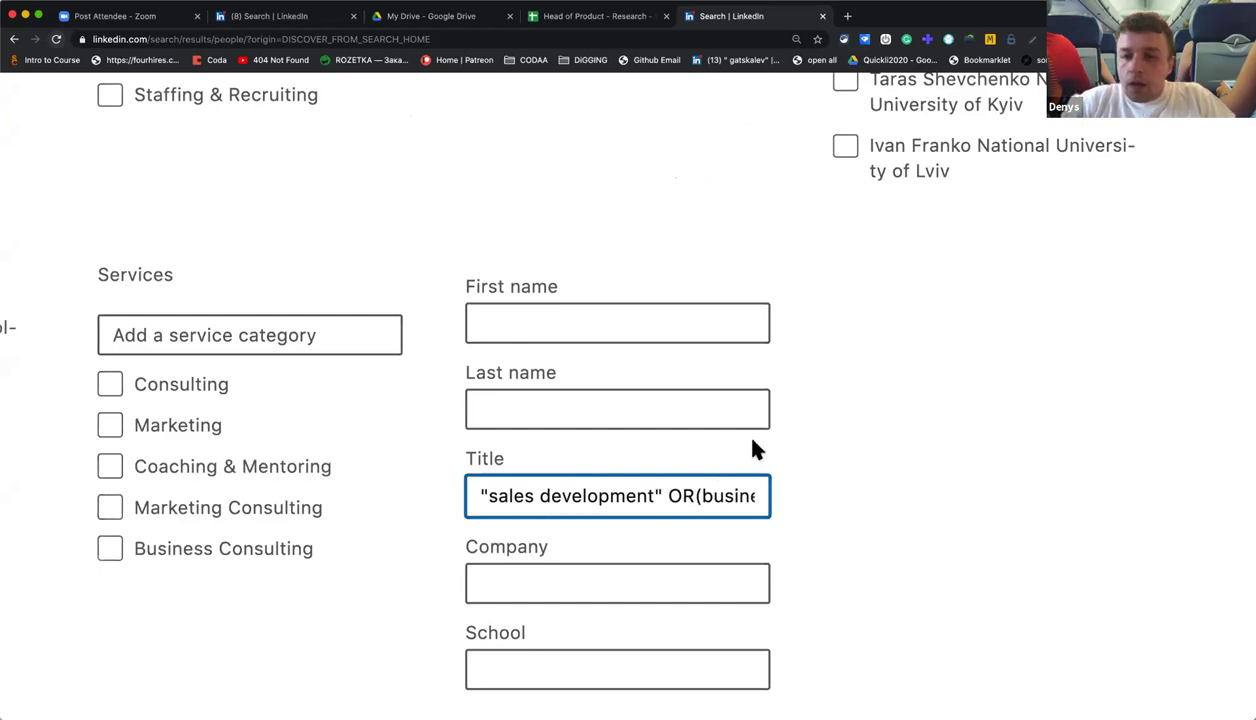
Restrict the people search to the location Ukraine and apply all filters.
scroll(776, 185, up, 10)
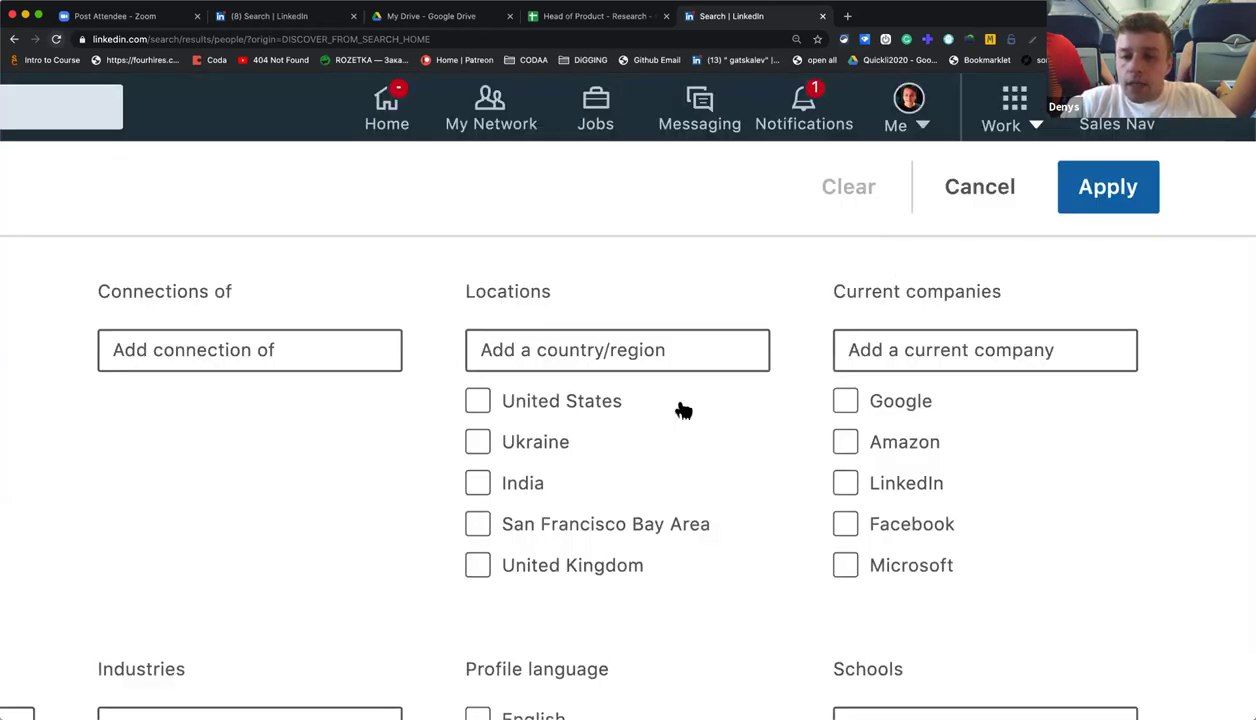
click(481, 448)
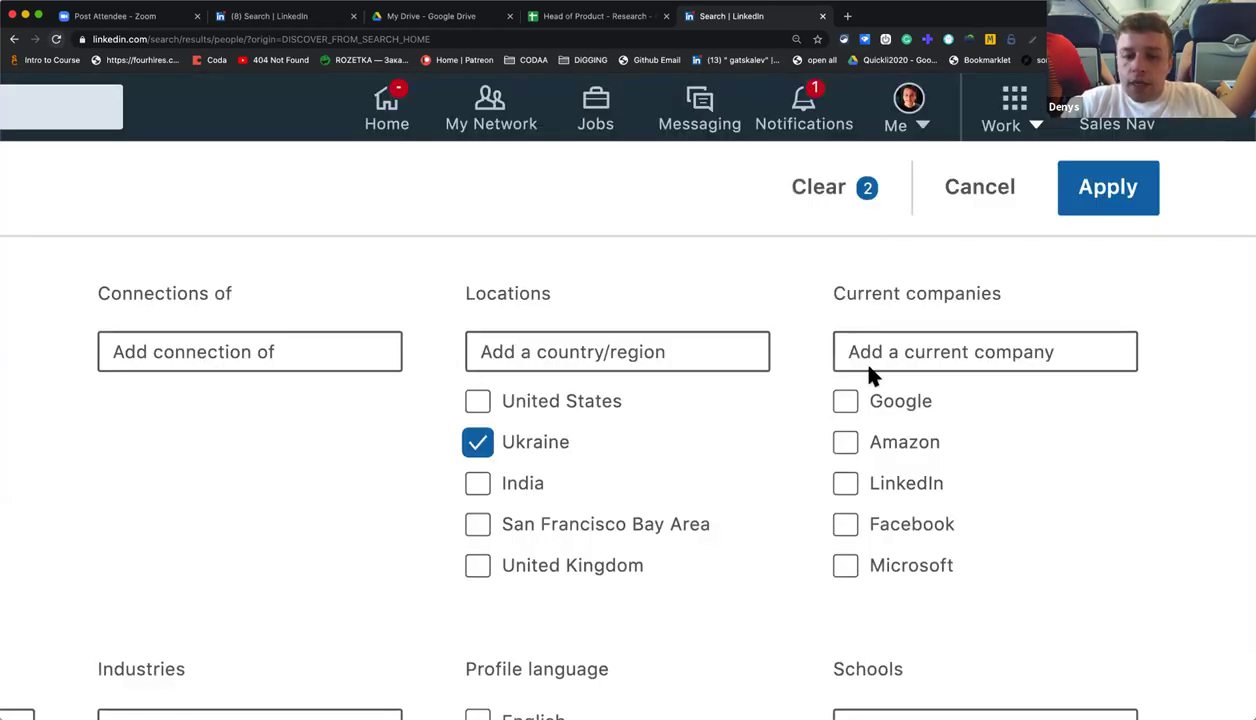
click(1118, 197)
scroll(708, 272, left, 10)
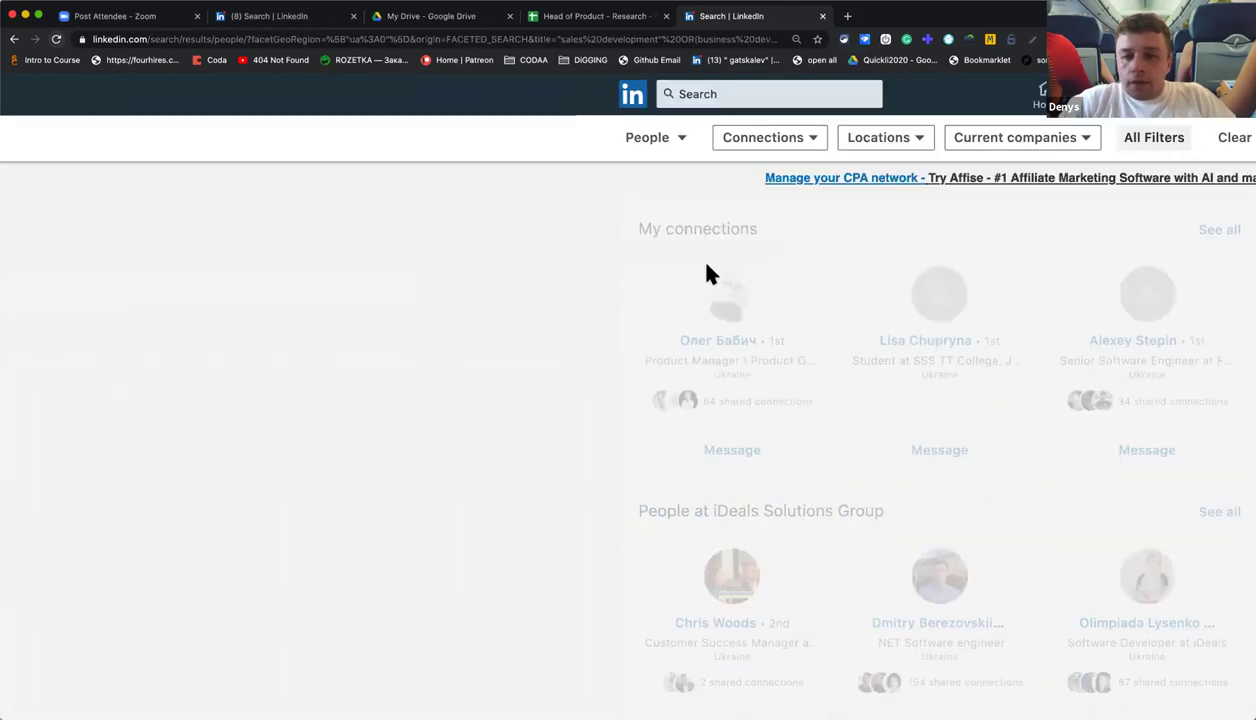
double_click(650, 270)
click(541, 40)
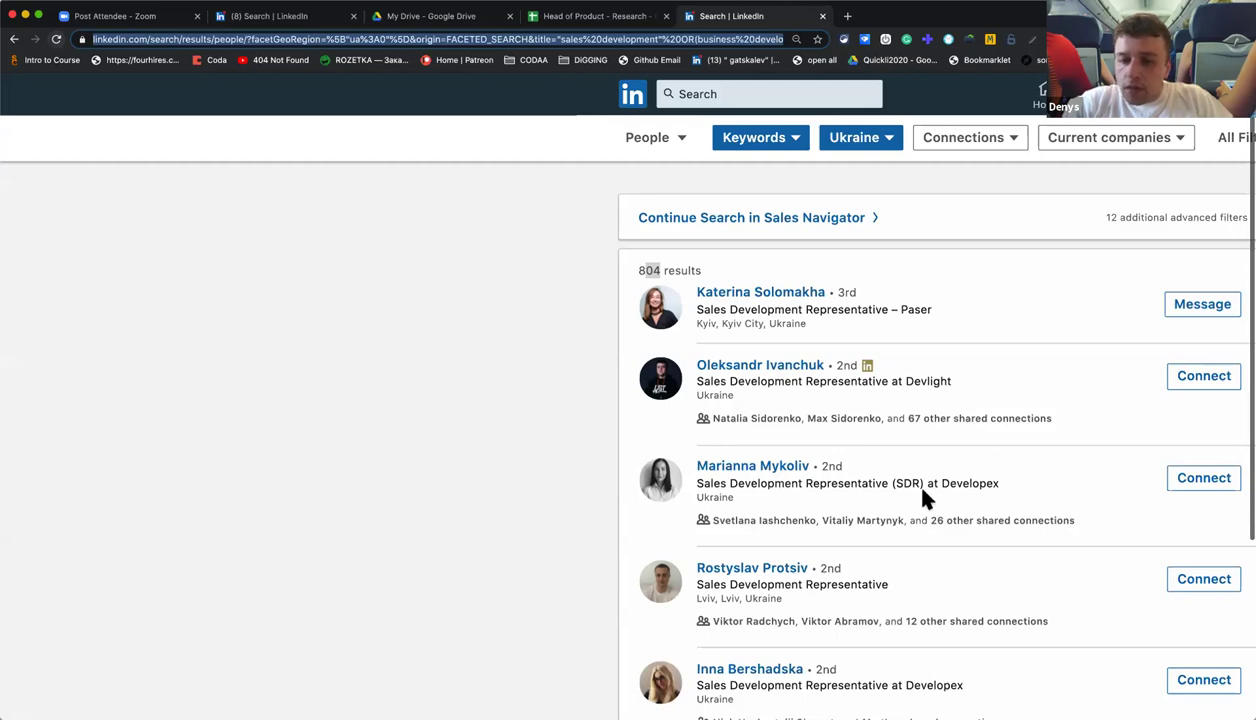
click(467, 390)
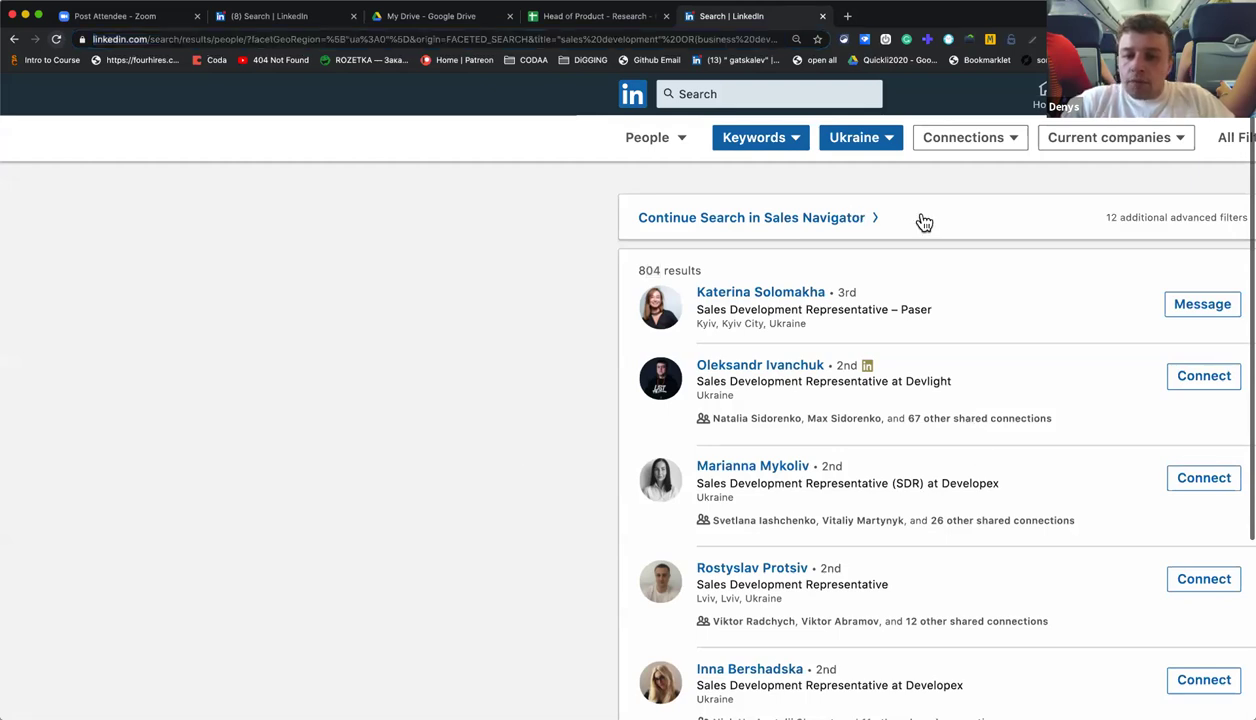
Extend the end of the Title keywords so that OR(sales development rep) is followed by OR(sdr).
click(795, 148)
drag(835, 312, 965, 285)
click(979, 318)
text(OR(sales development rep)
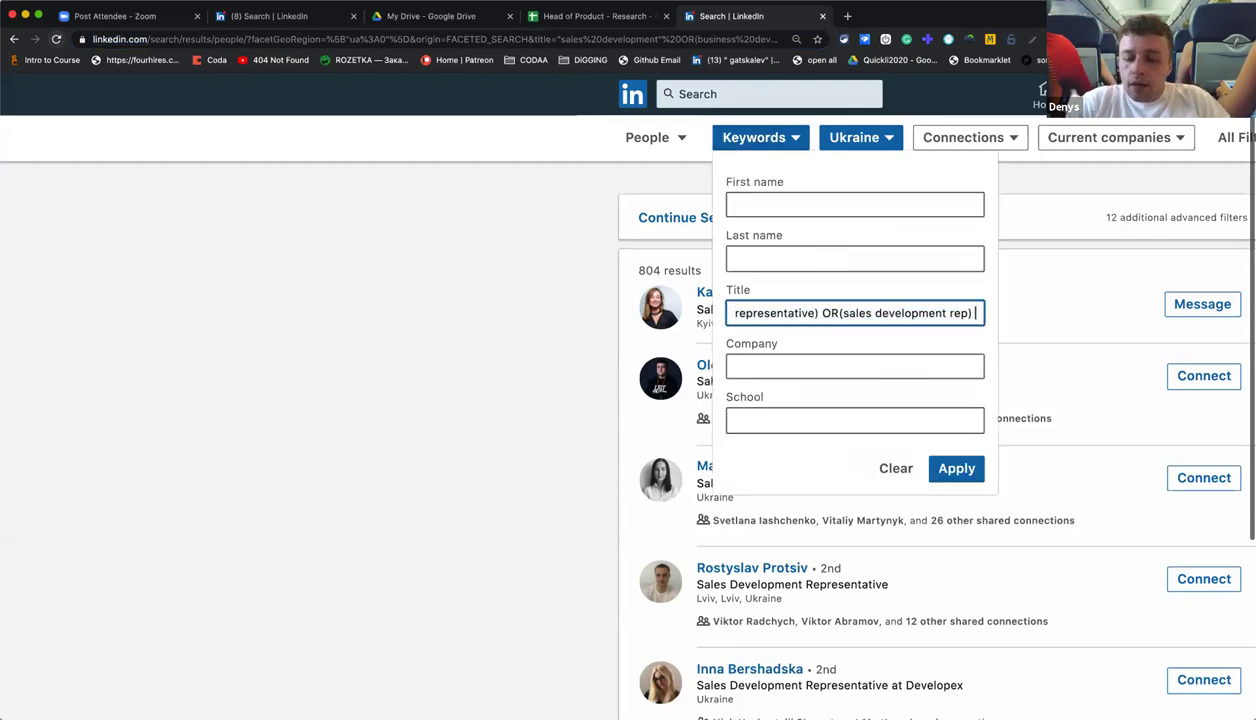
text((D)
key(BackSpace)
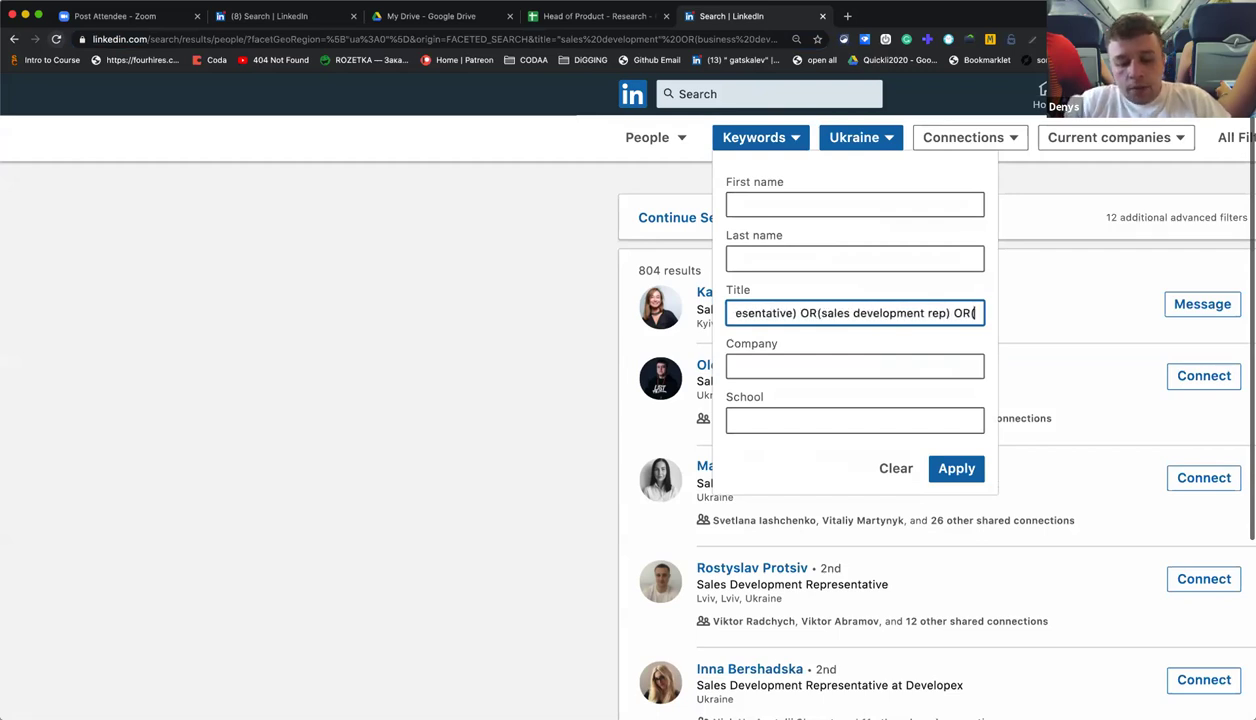
text(SDR)
key(BackSpace)
key(BackSpace)
key(BackSpace)
text(sdf)
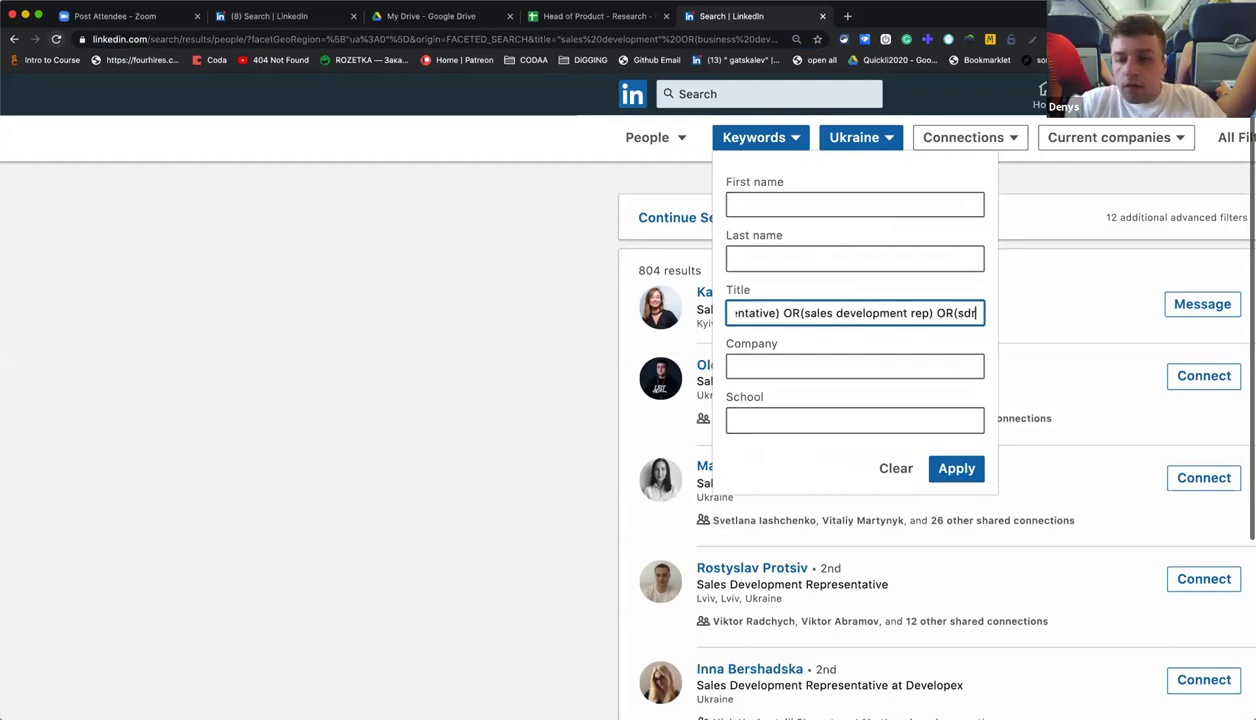
text() OR)
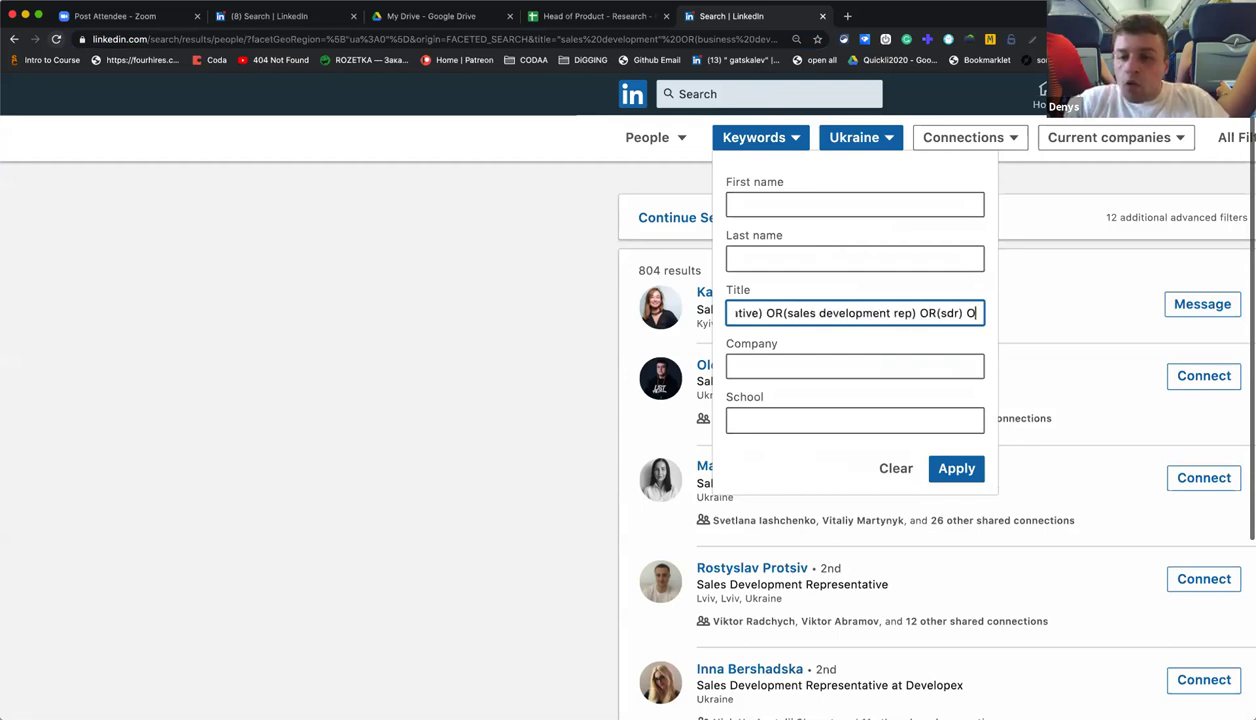
text((f)
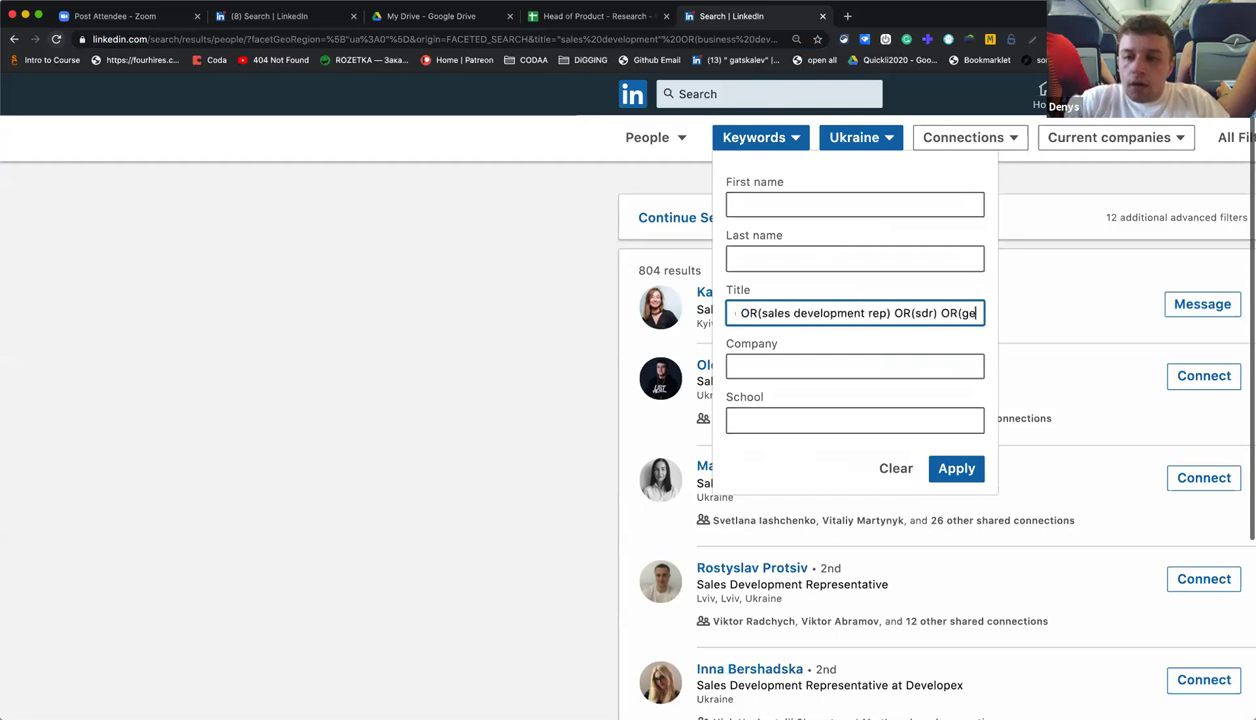
key(BackSpace)
text(s)
key(BackSpace)
key(BackSpace)
key(BackSpace)
key(BackSpace)
key(BackSpace)
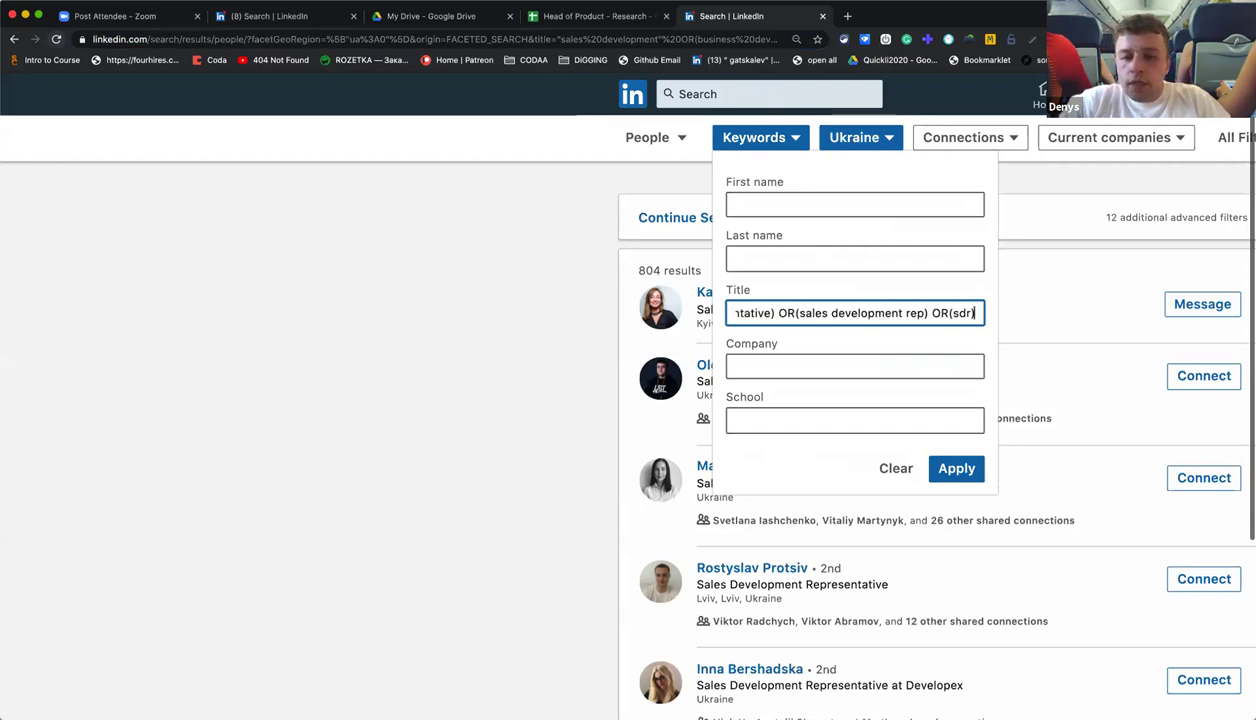
Apply the extended Title keywords and look over the people found.
key(Return)
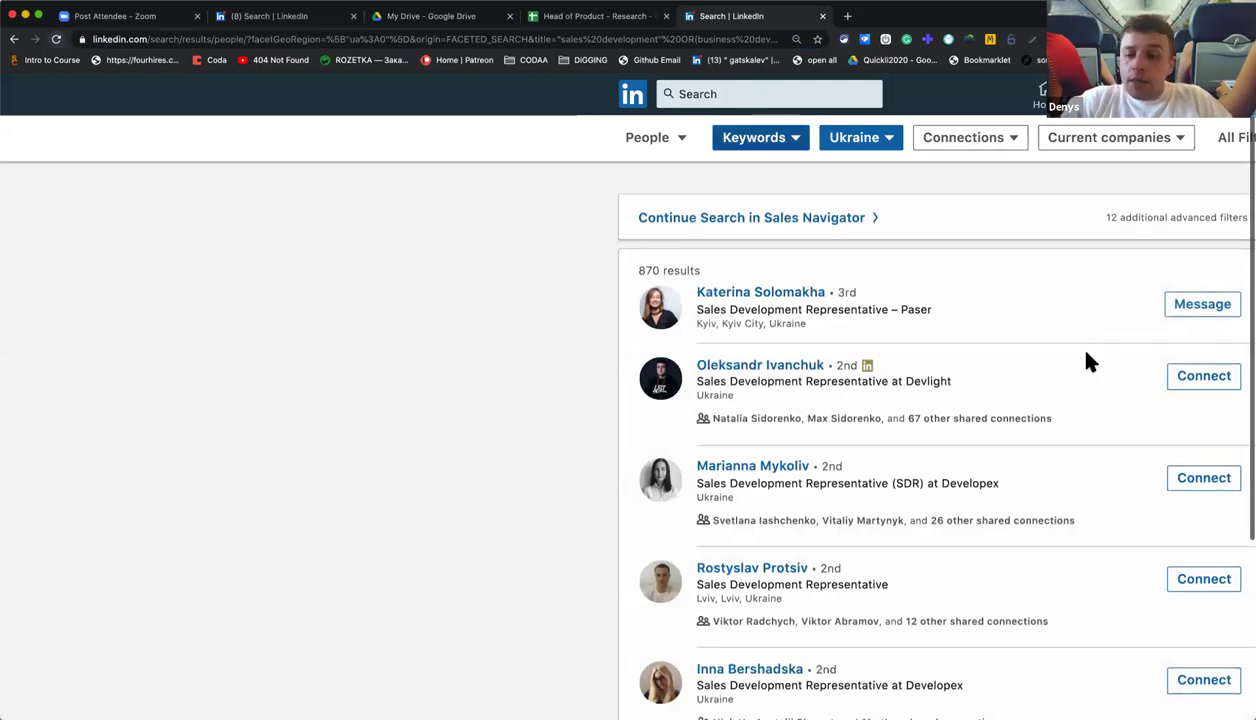
click(612, 38)
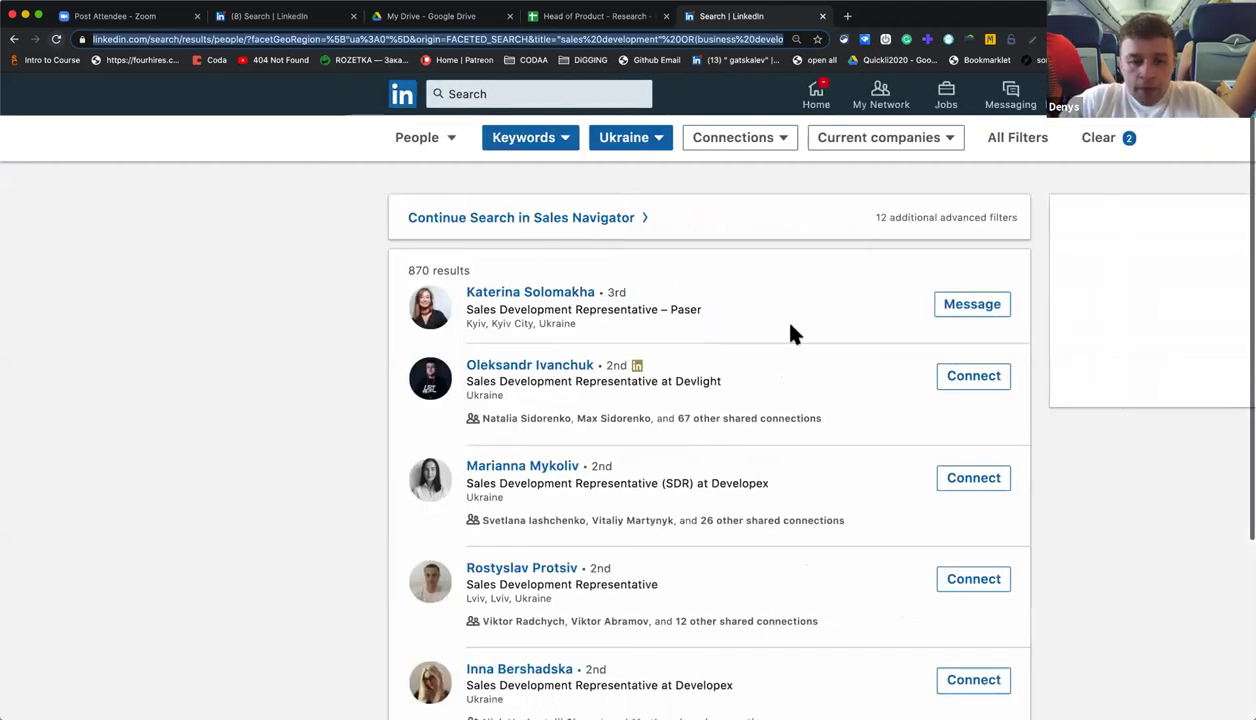
scroll(751, 356, down, 5)
scroll(760, 340, up, 5)
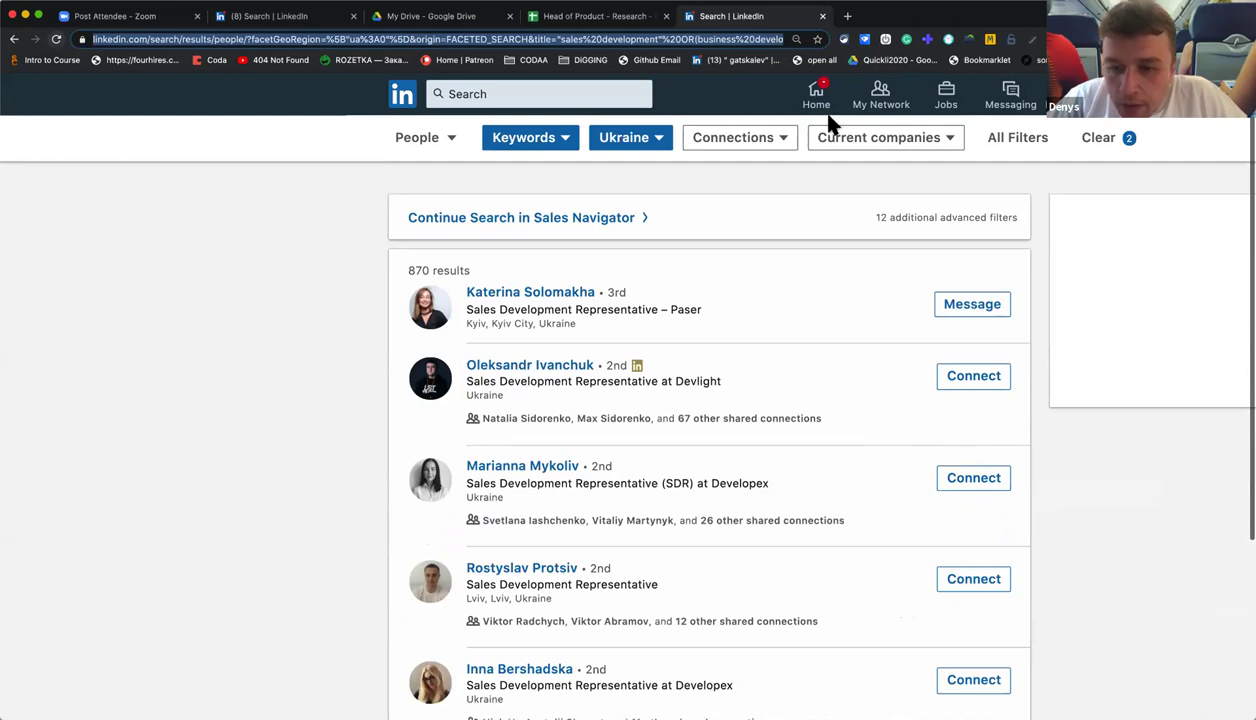
Search for the quoted phrase "lead generation" while keeping the Title and Ukraine filters, and look over the results.
click(530, 92)
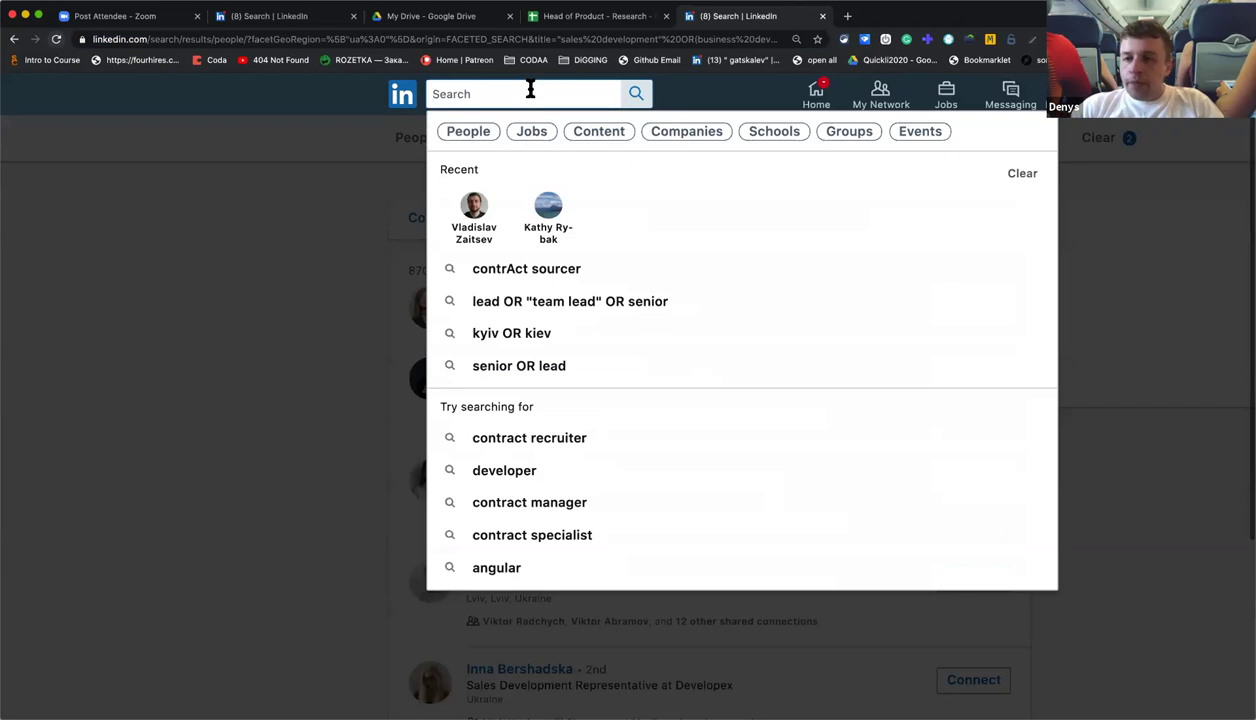
text(le)
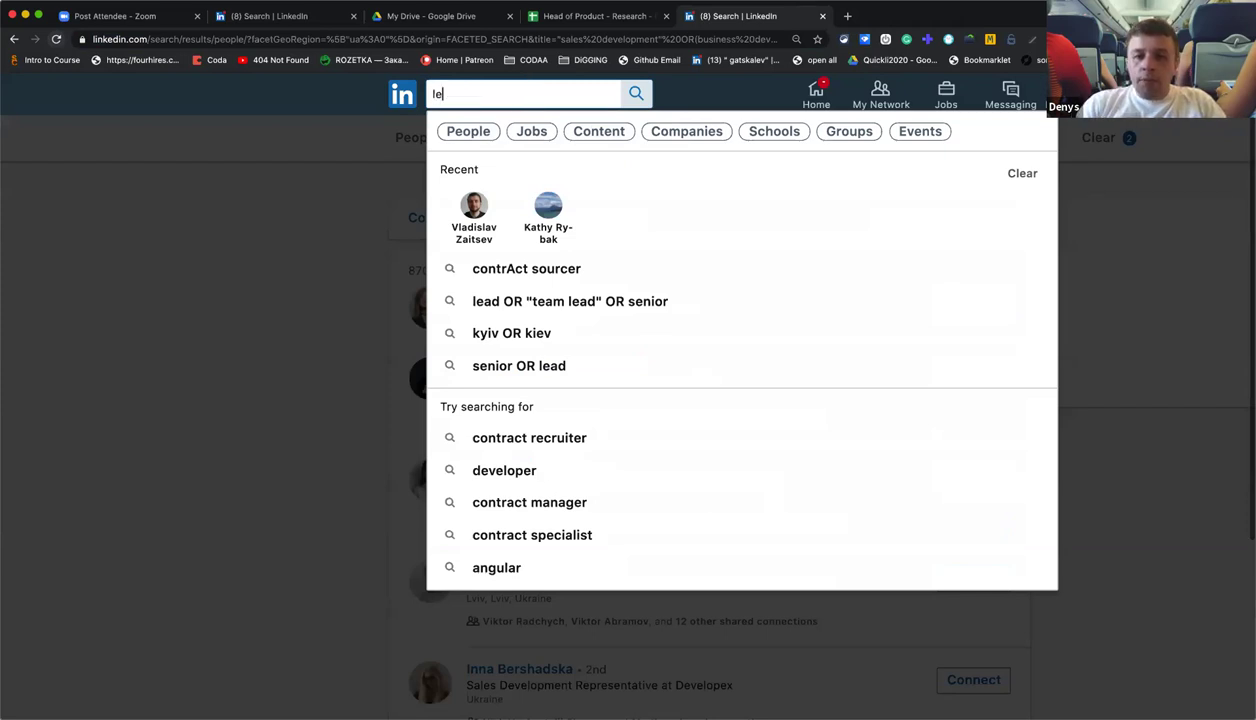
text(d)
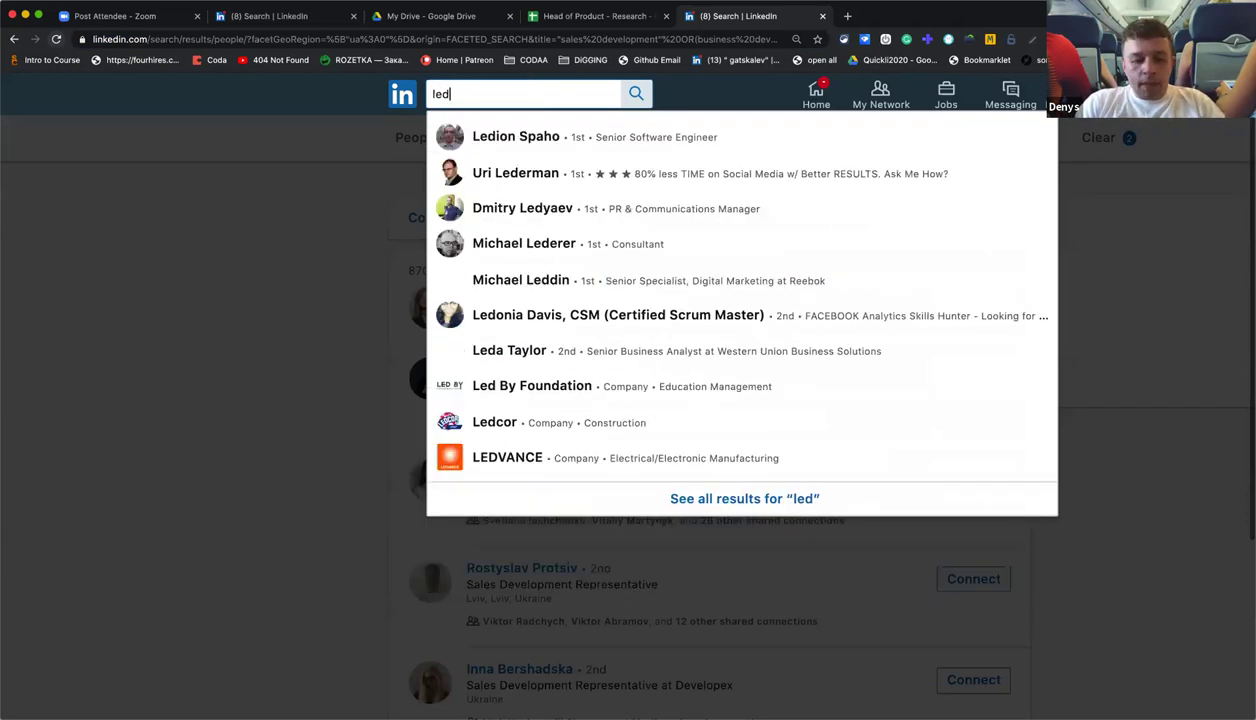
key(BackSpace)
text(ad)
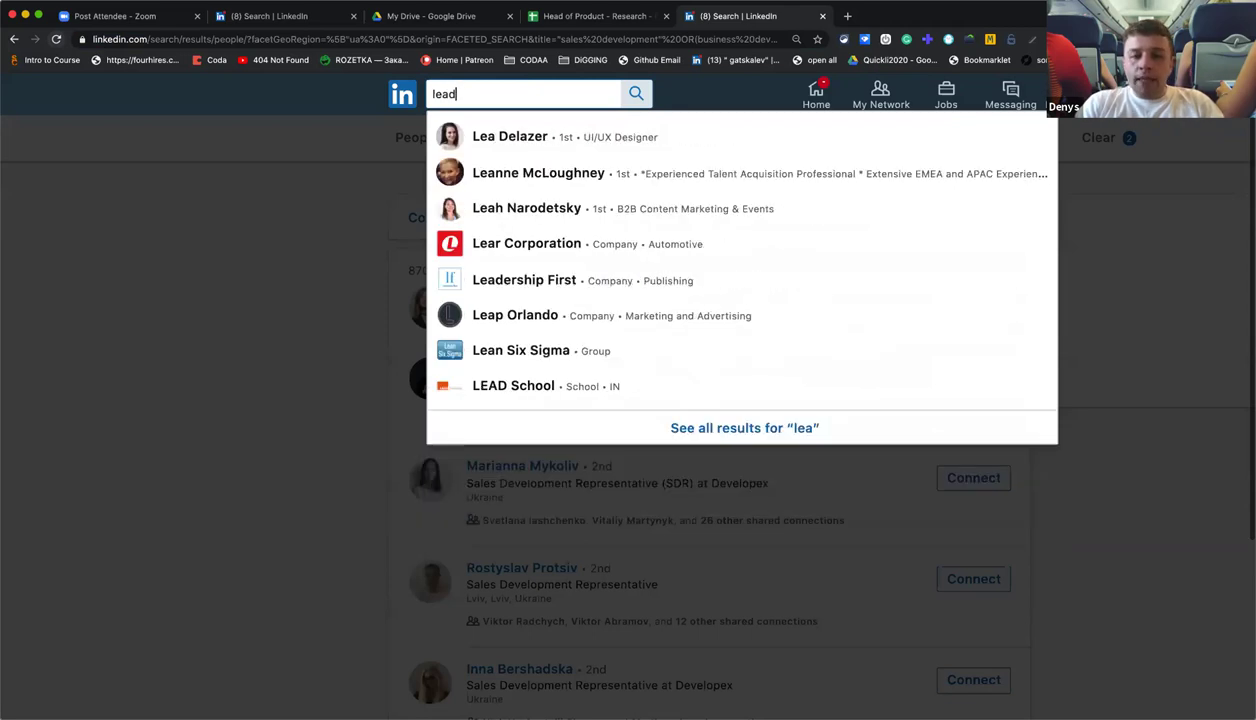
text( gen)
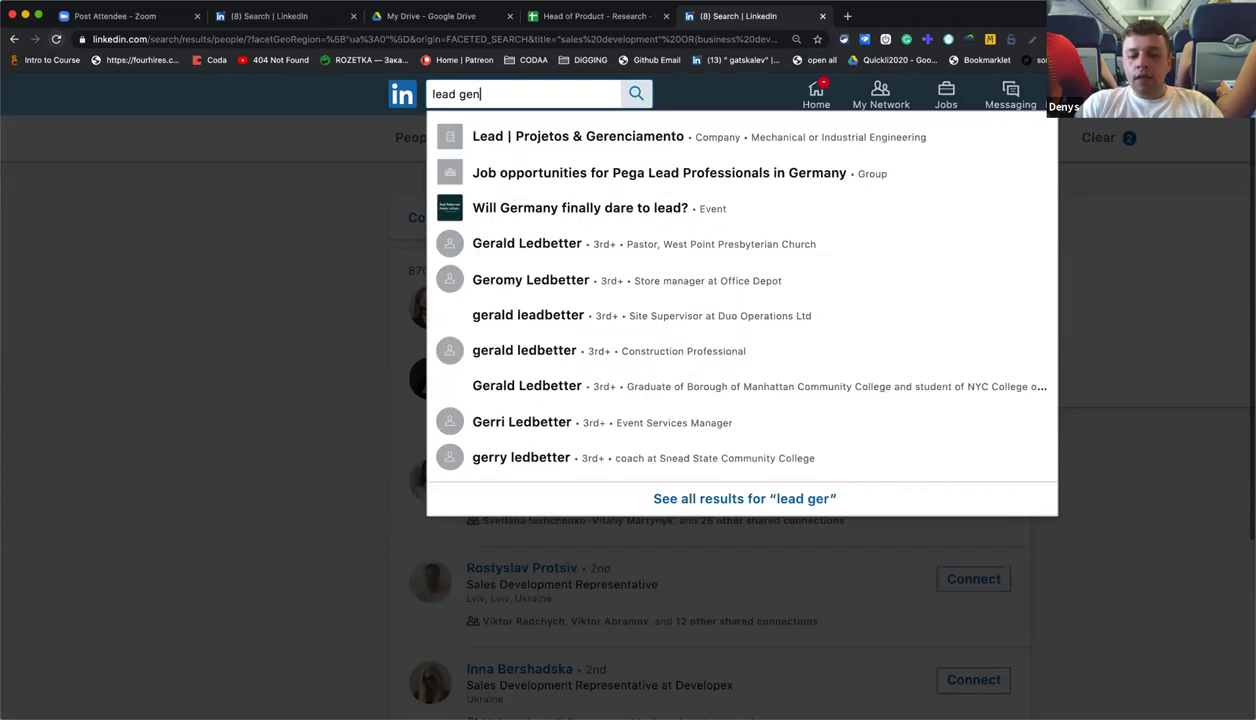
text(erttio)
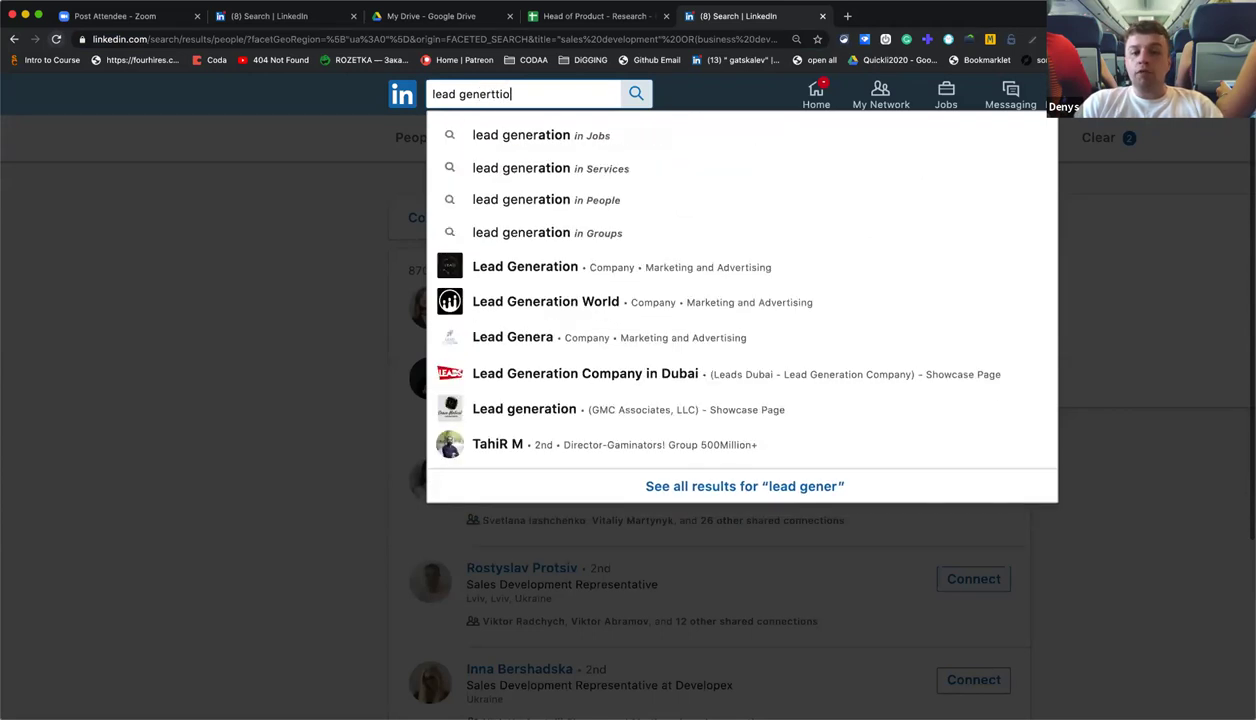
key(BackSpace)
key(BackSpace)
key(BackSpace)
key(BackSpace)
text(s)
key(BackSpace)
text(ation)
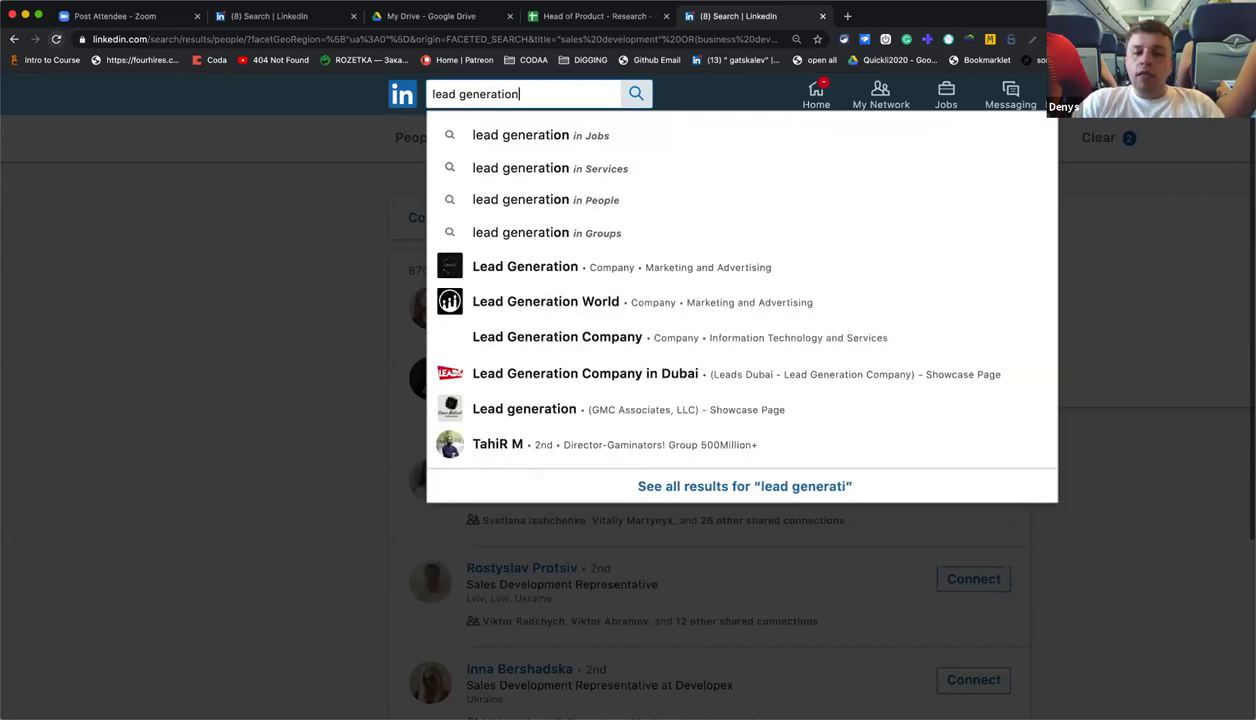
text(")
click(430, 94)
text(")
key(Return)
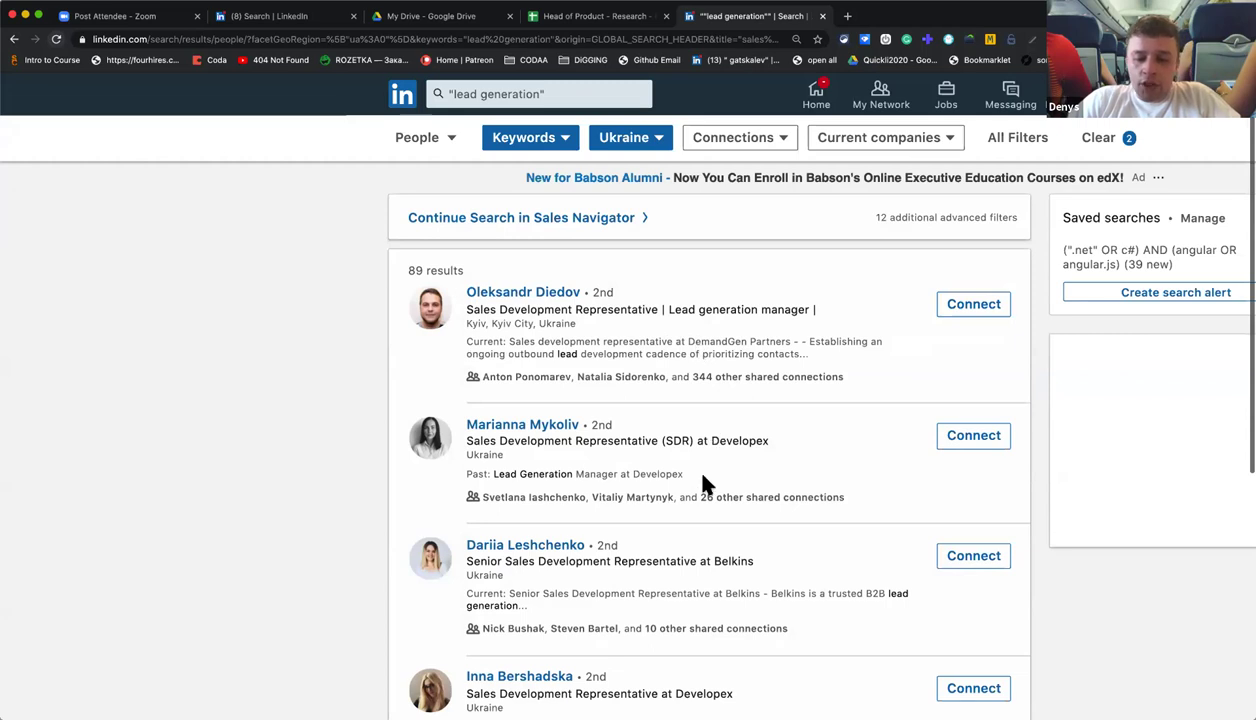
scroll(705, 485, down, 2)
click(507, 37)
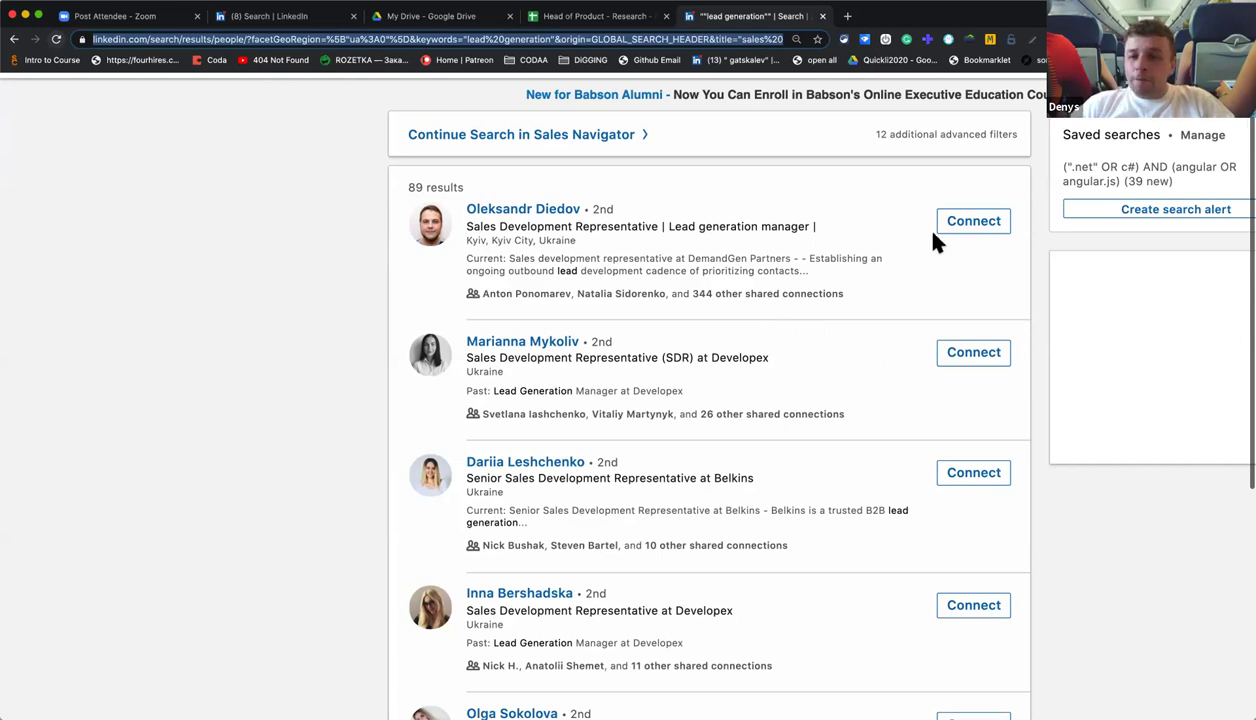
scroll(854, 238, up, 2)
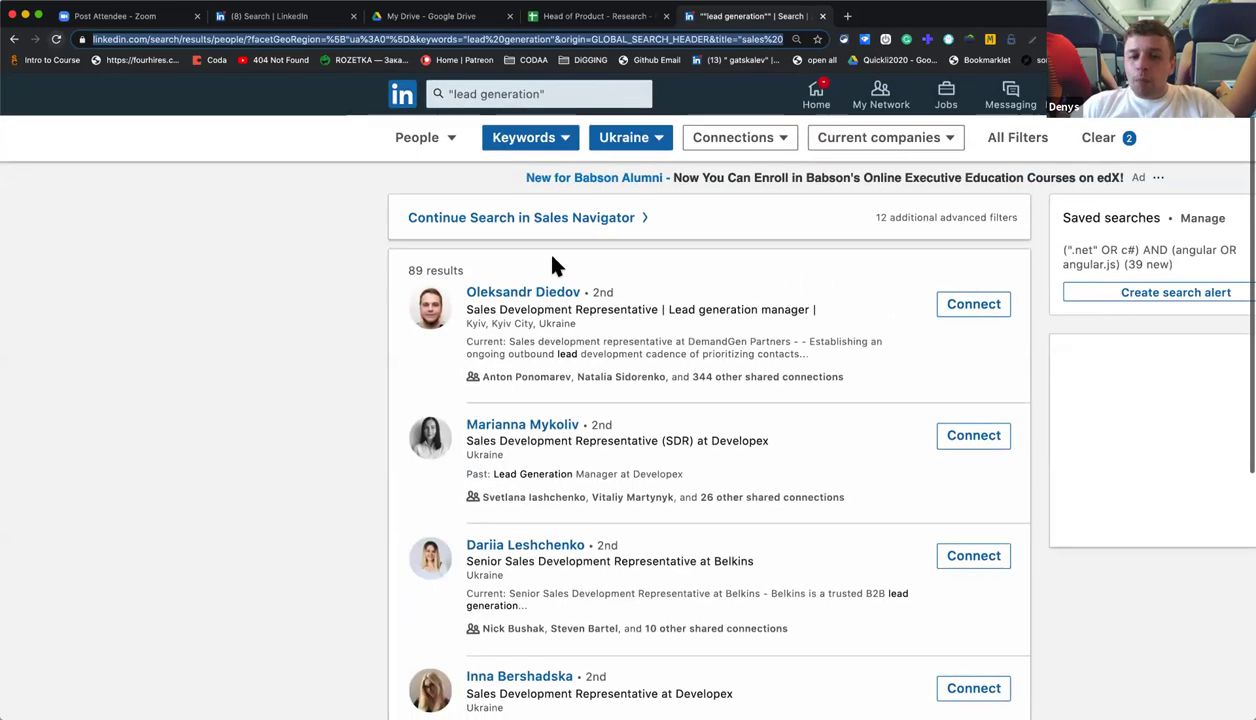
Replace the whole Title keyword string with the quoted phrase "lead generation" and apply it.
click(528, 135)
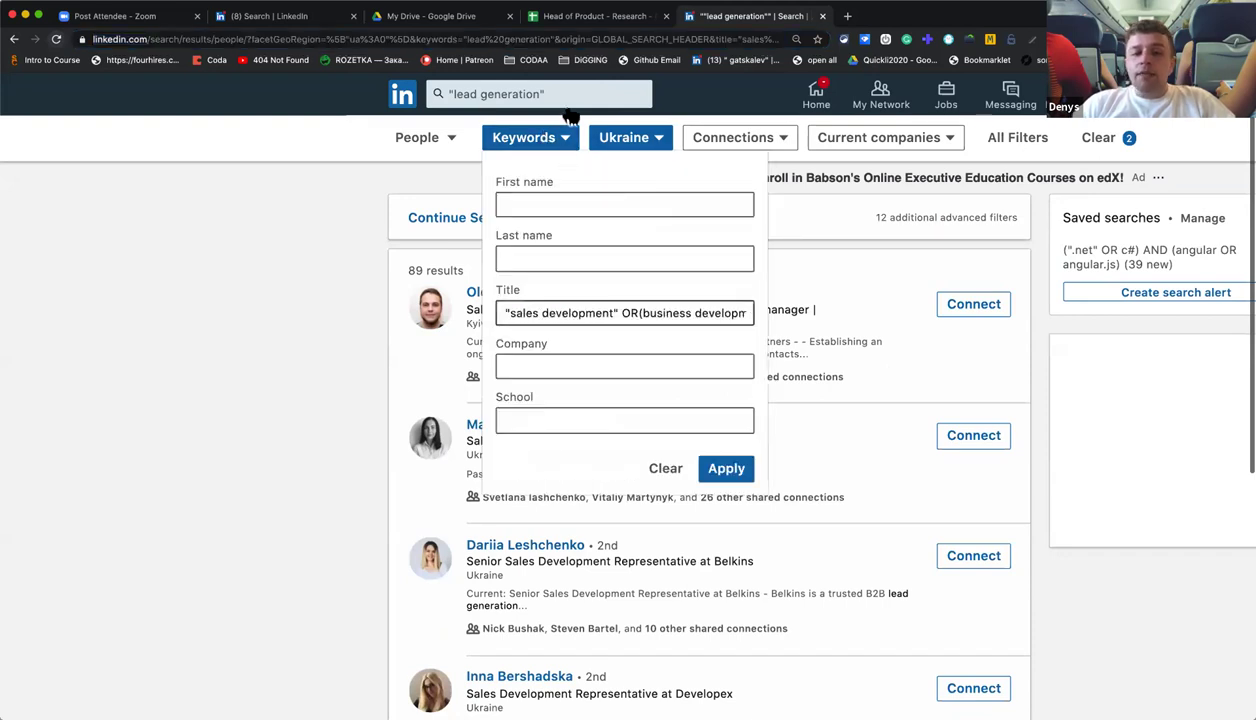
triple_click(604, 313)
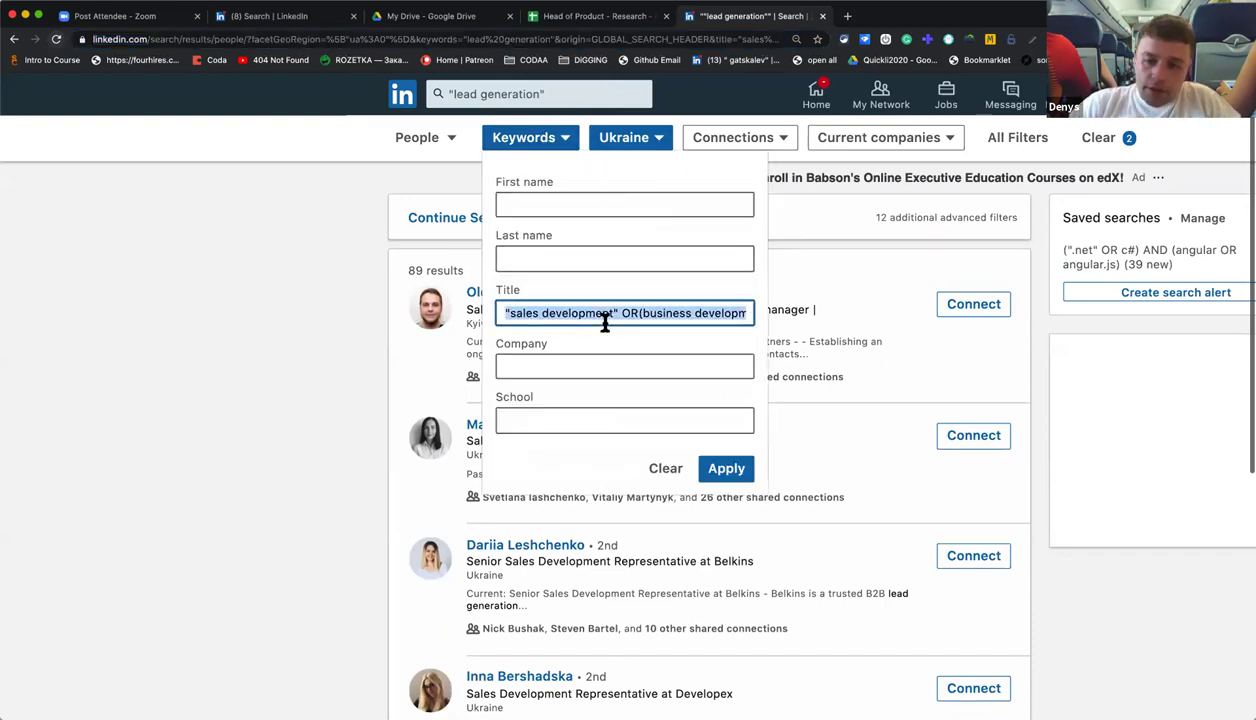
text(Ed)
key(BackSpace)
key(BackSpace)
text(le)
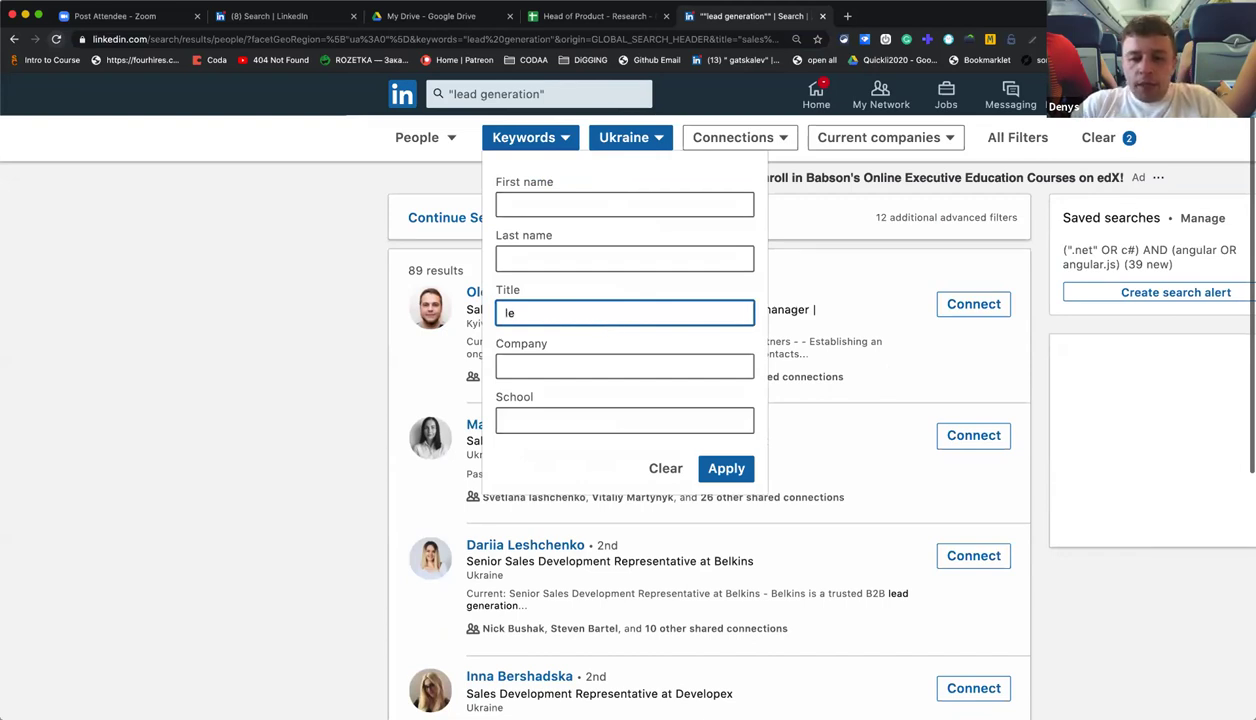
text(a)
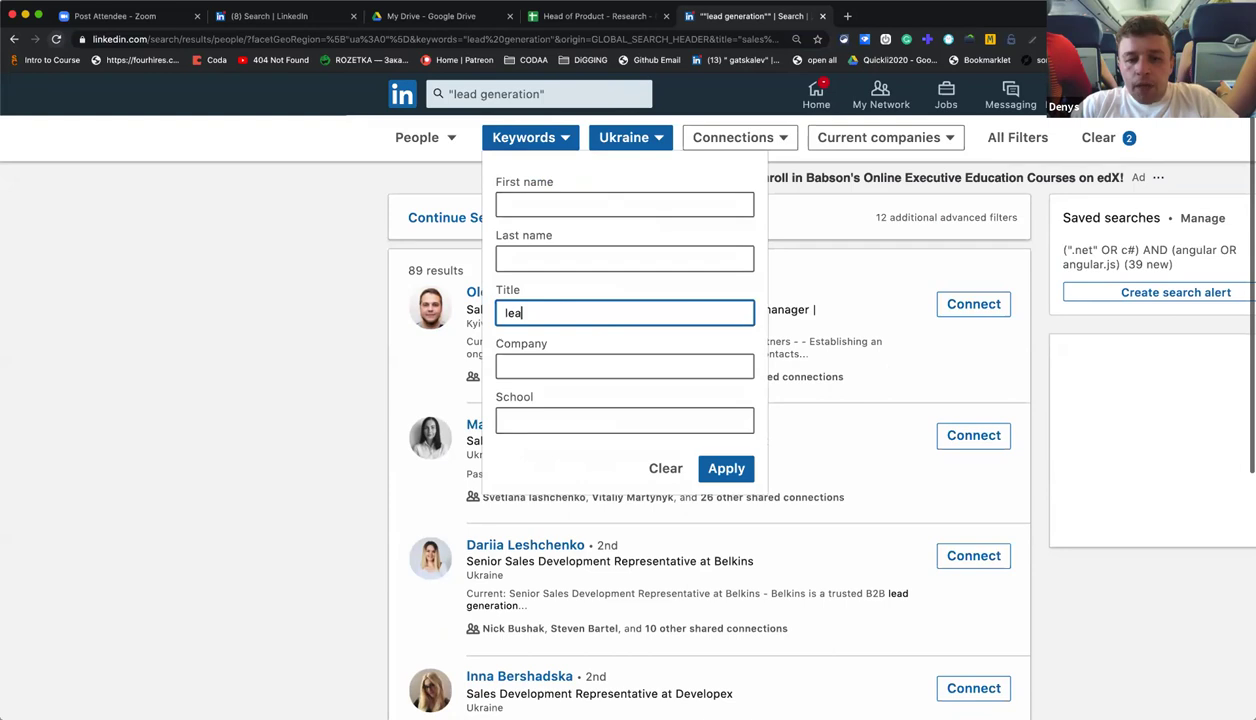
text(d generation")
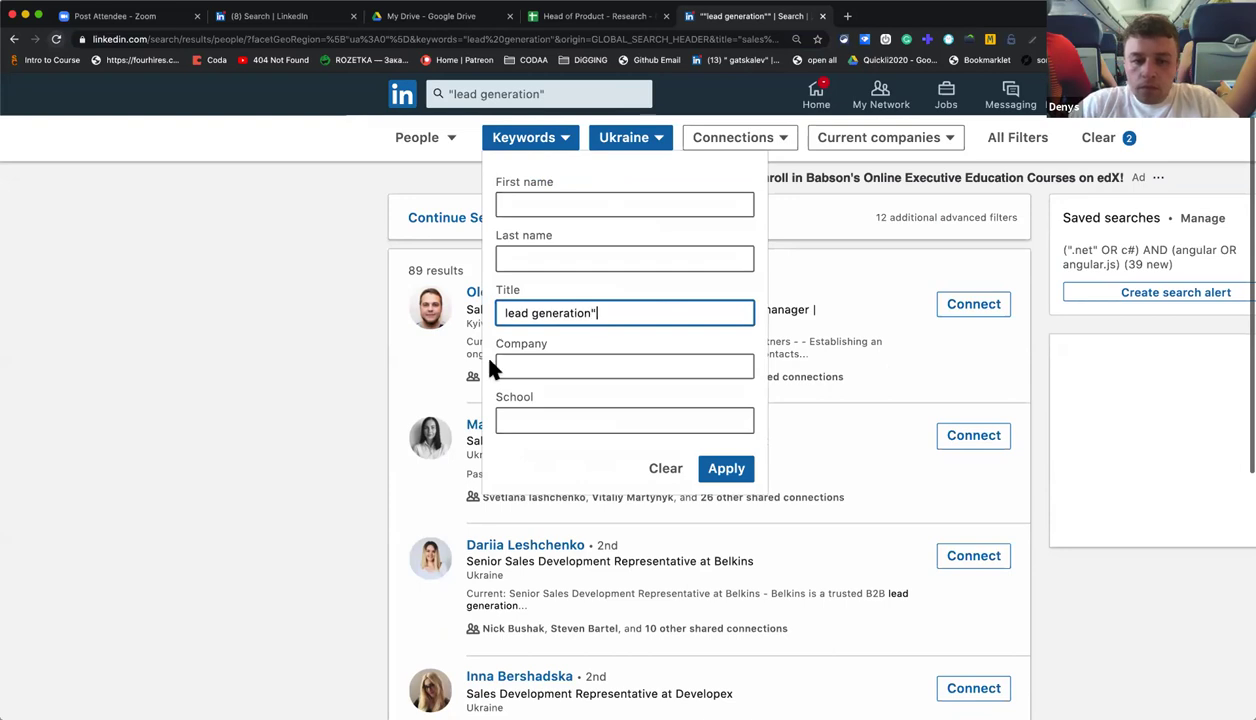
click(503, 313)
text(")
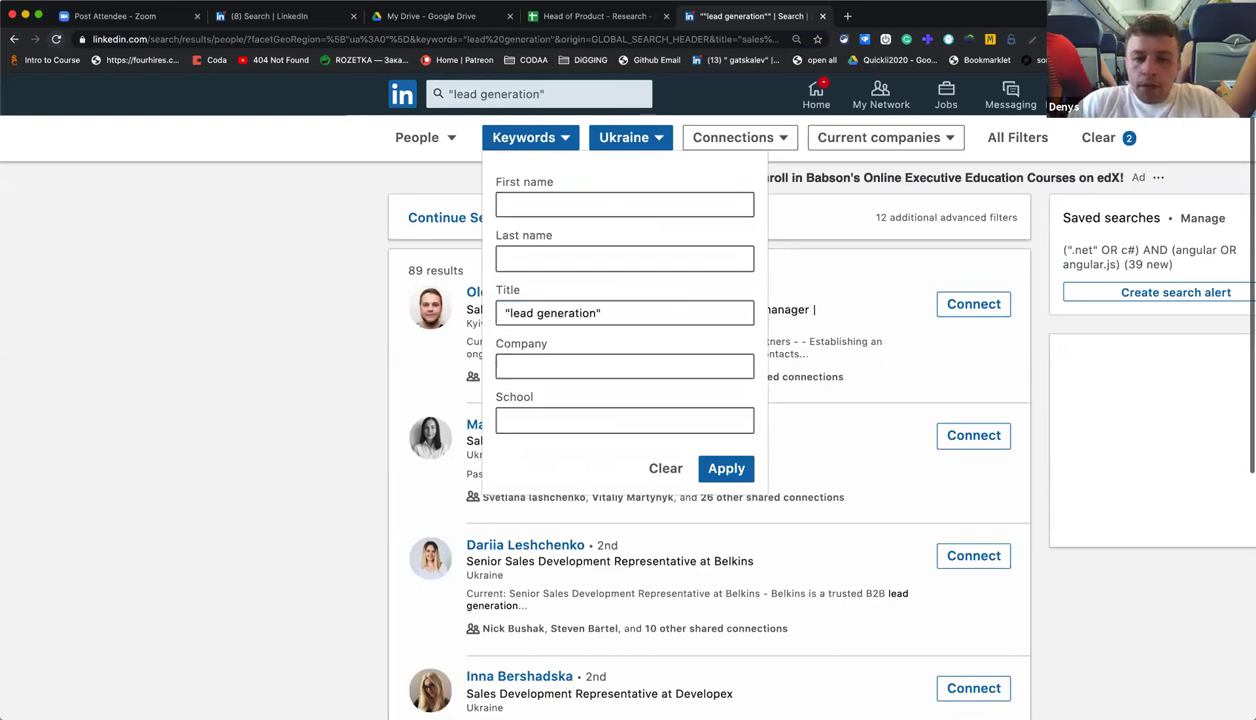
key(Return)
Extend the Title keywords so that "lead generation" is followed by OR(lead gen).
click(565, 138)
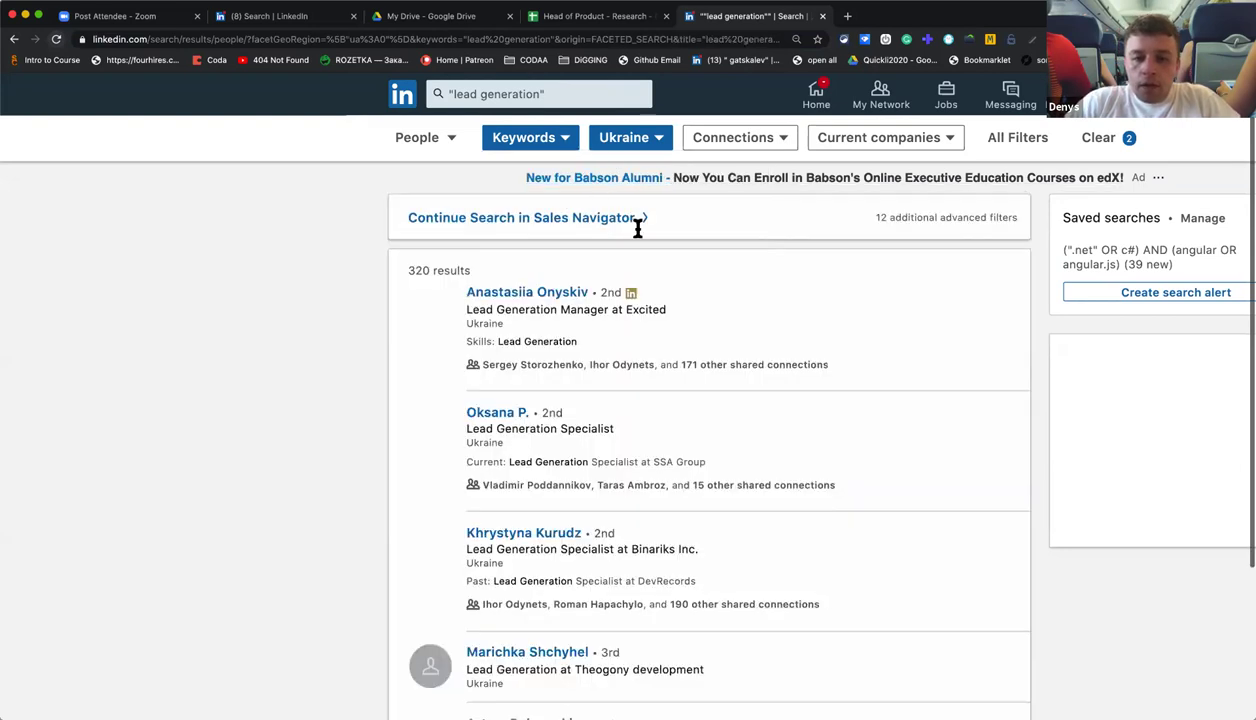
click(654, 305)
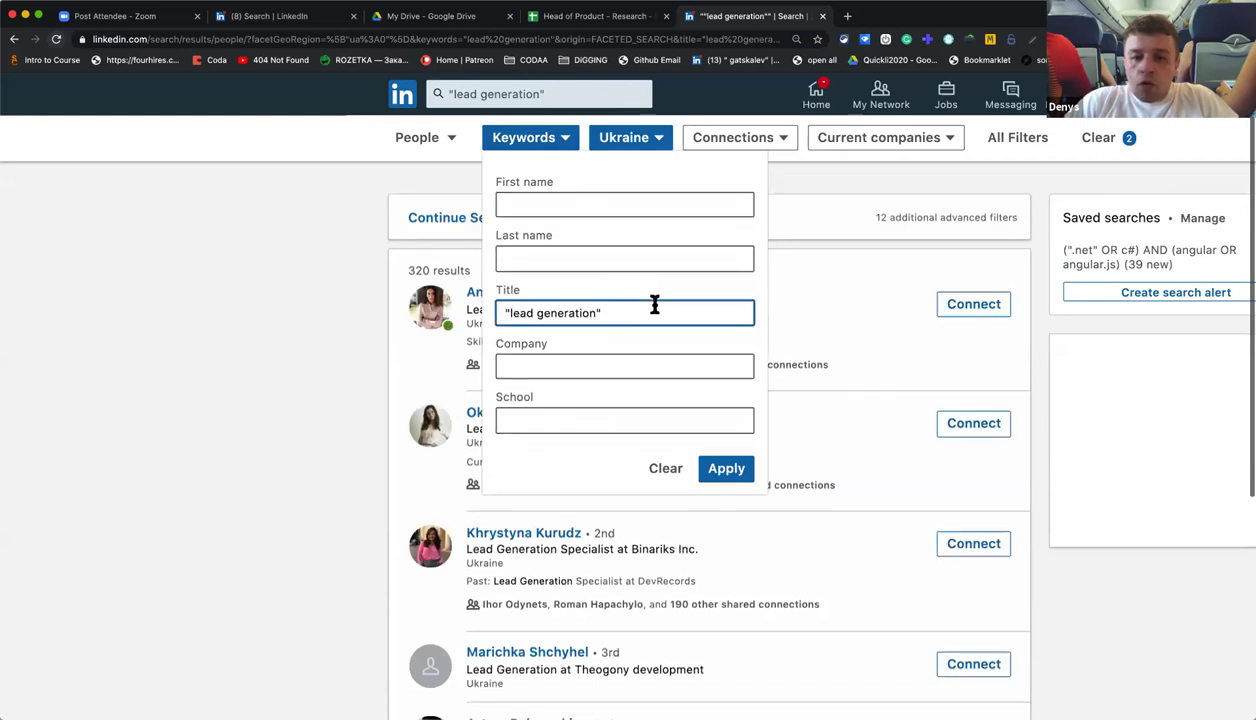
text(OR ")
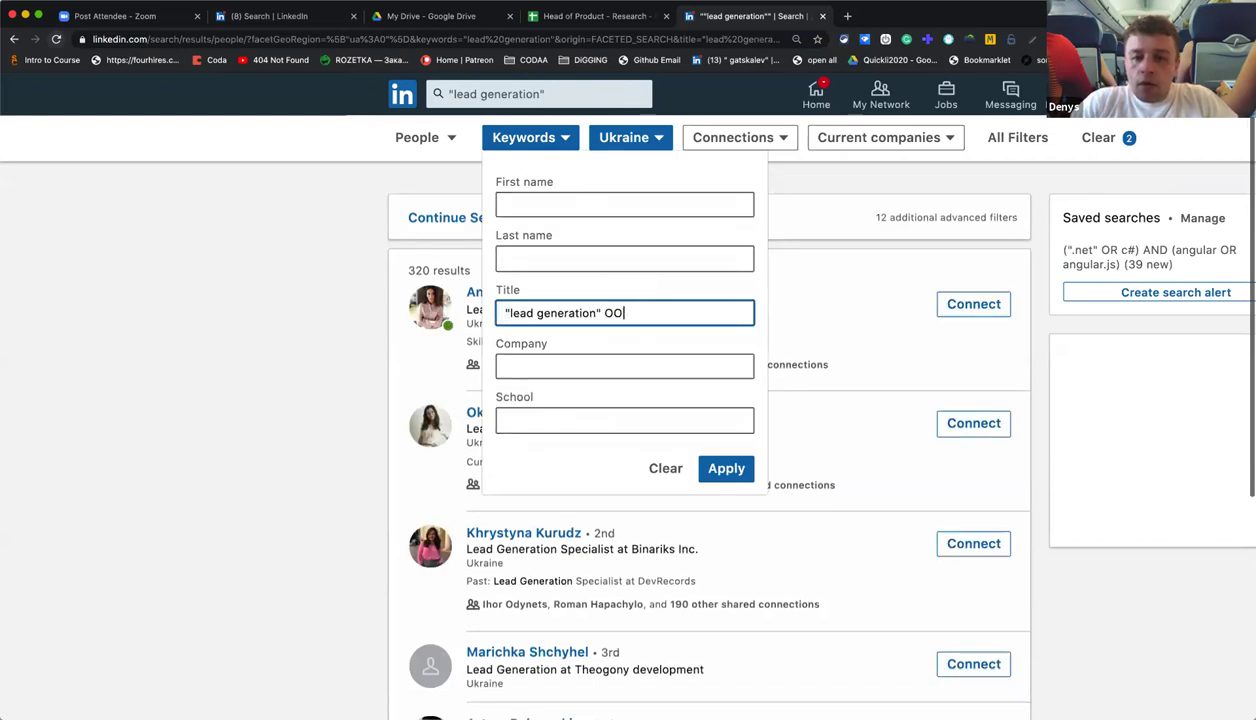
key(BackSpace)
key(BackSpace)
text((le)
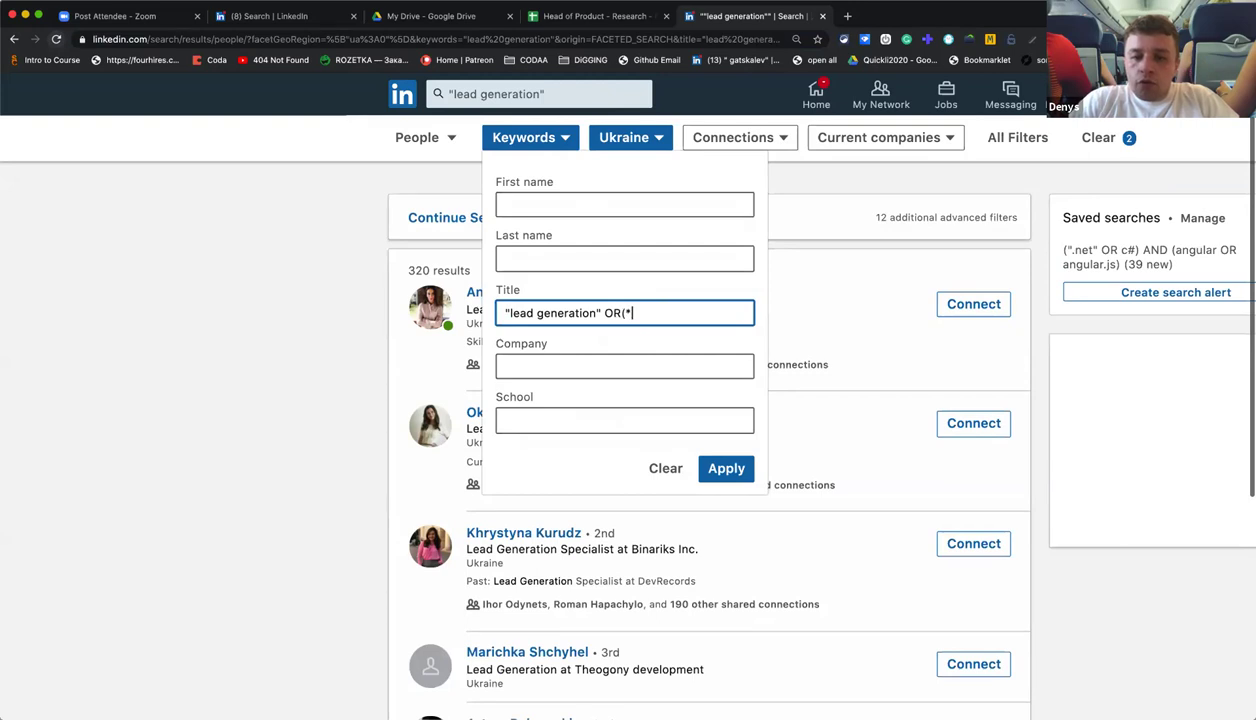
text(ad)
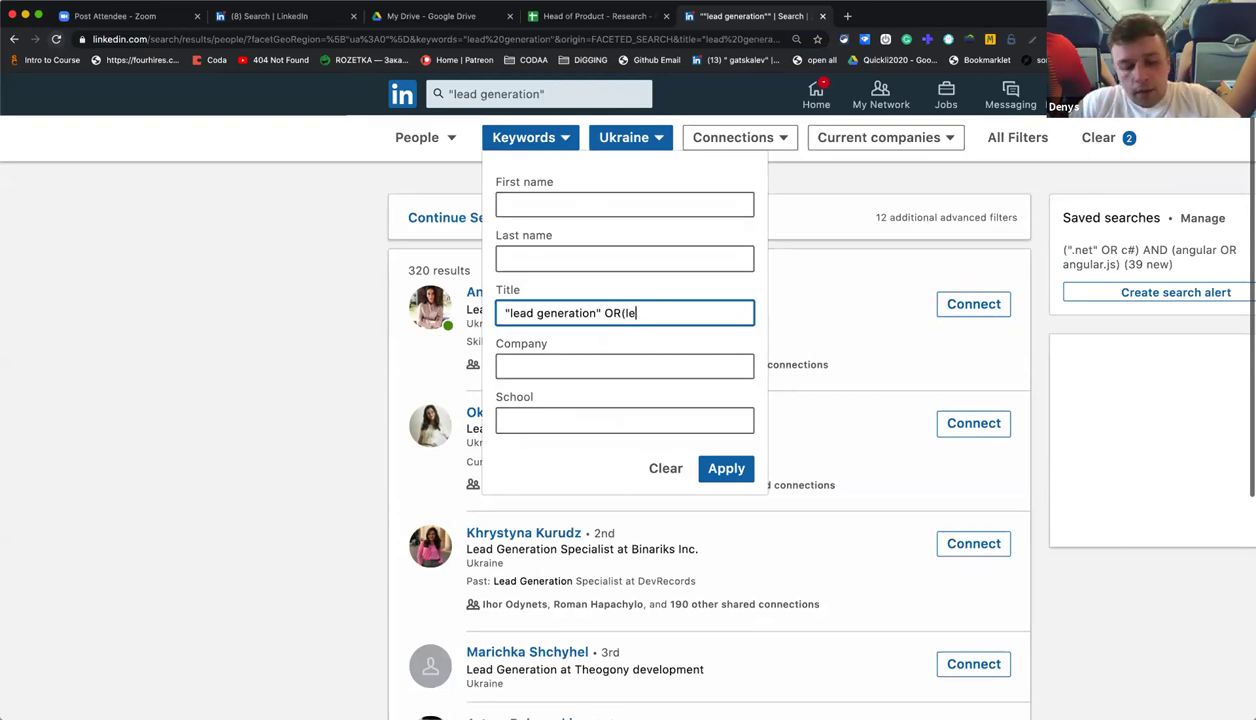
text( gen) or)
Add OR(leads researcher) to the end of the Title keywords and apply the filter.
key(BackSpace)
key(BackSpace)
text(Or)
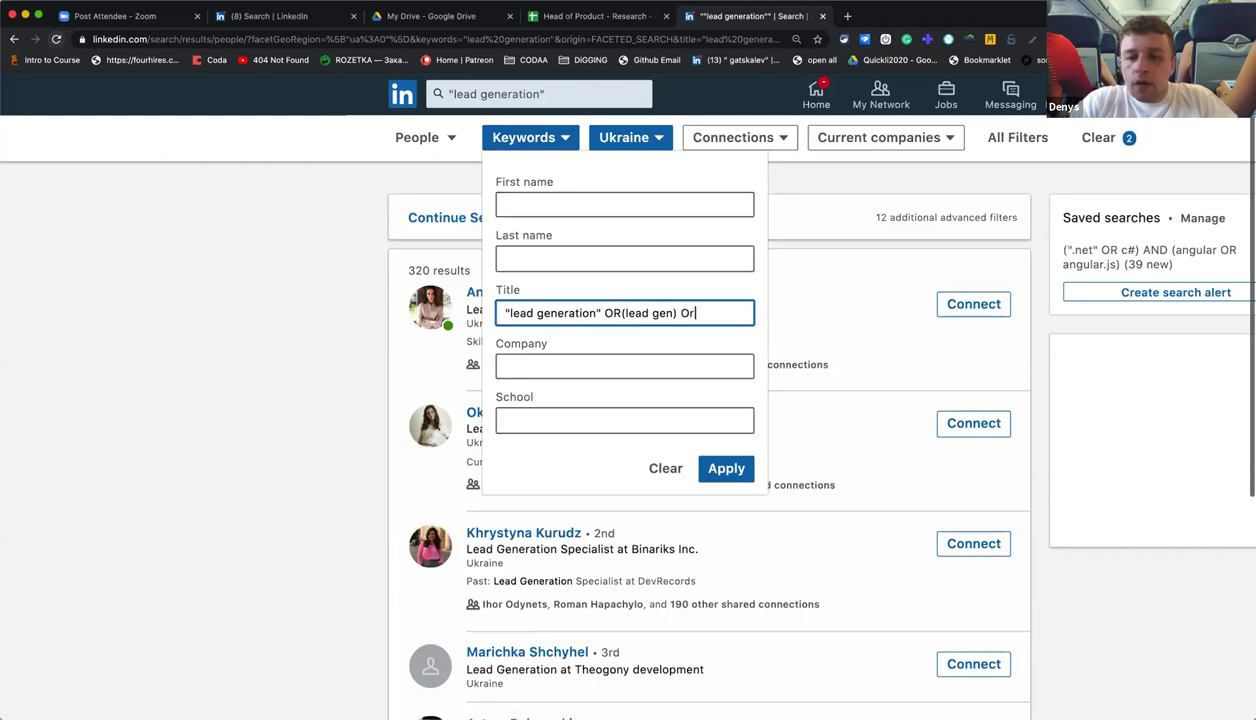
key(BackSpace)
text(R())
key(BackSpace)
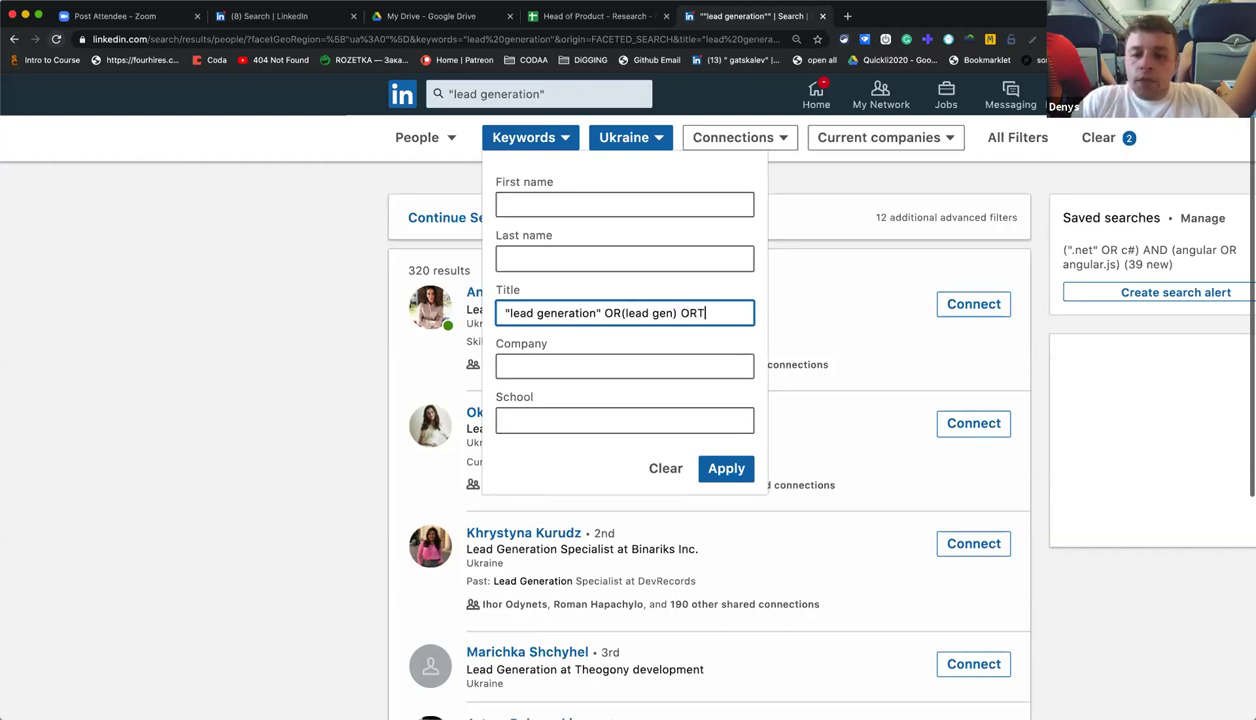
text(le)
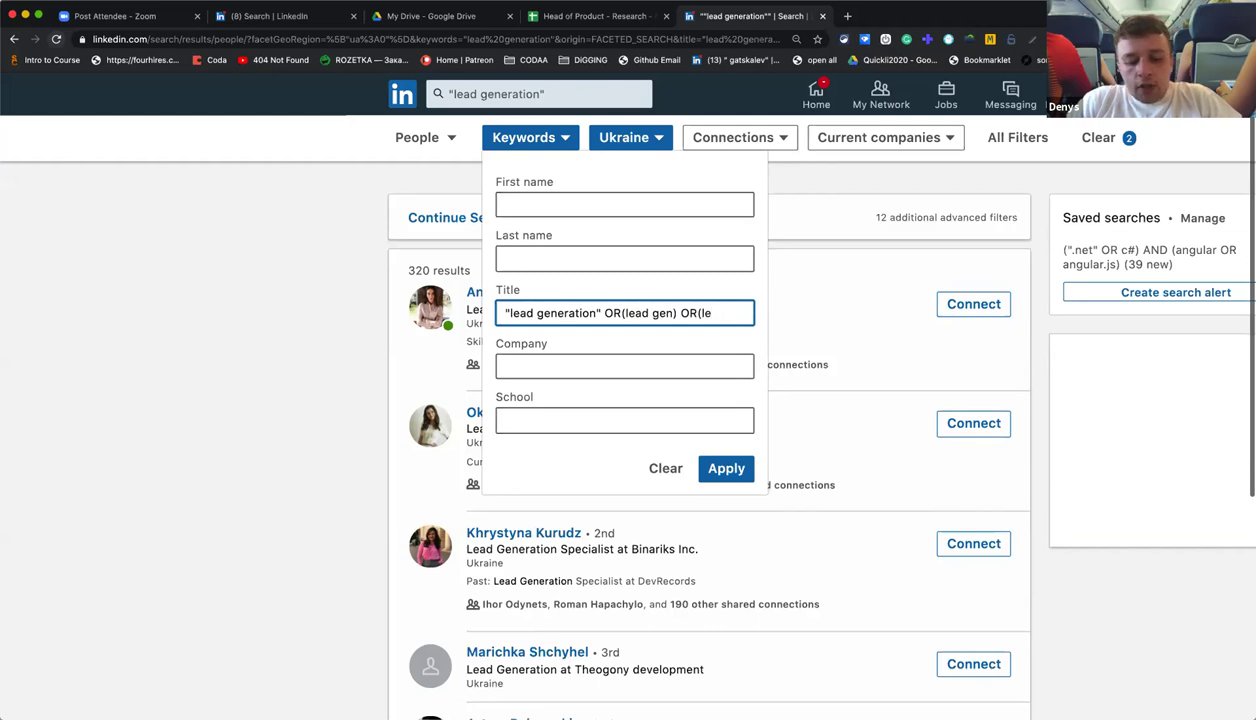
text(ads r)
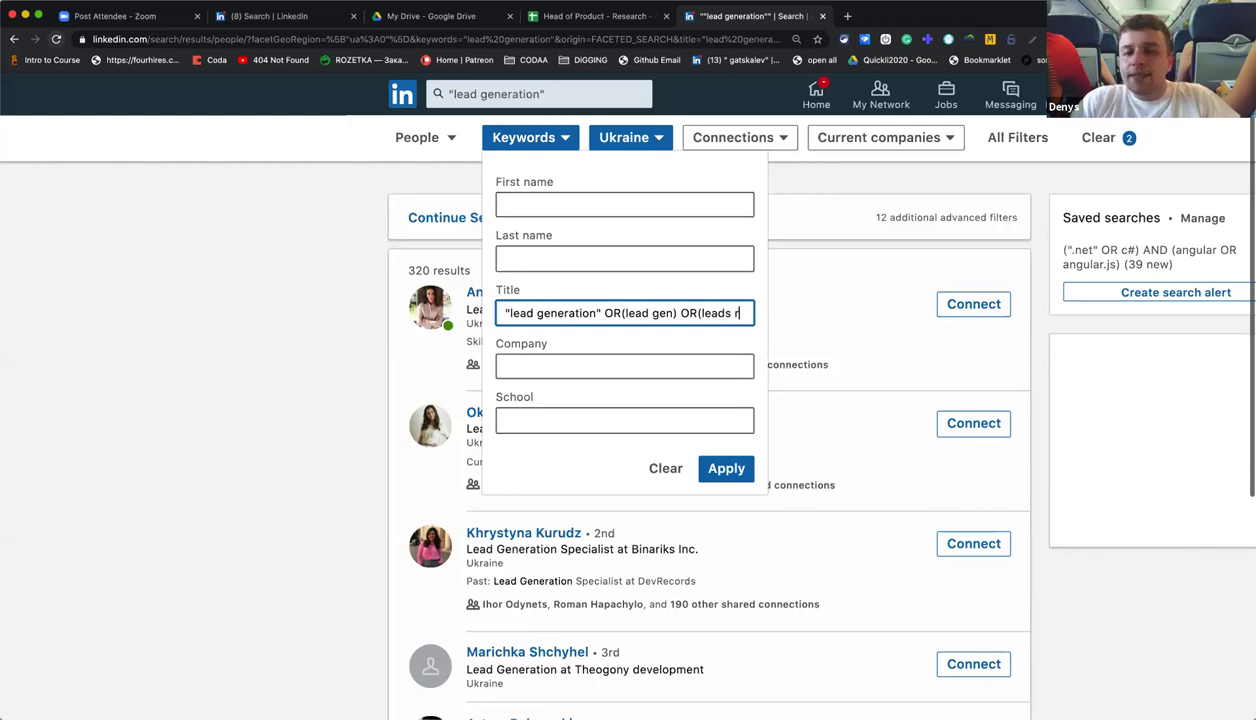
text(esea)
key(BackSpace)
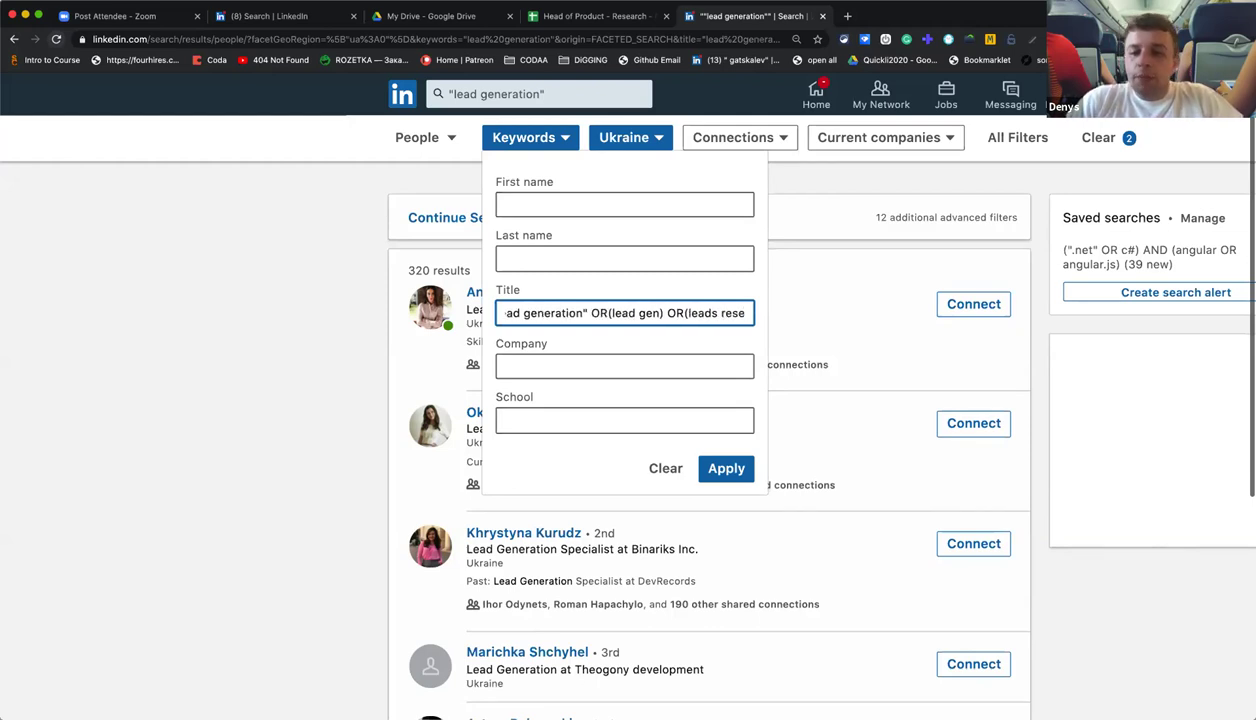
text(arc)
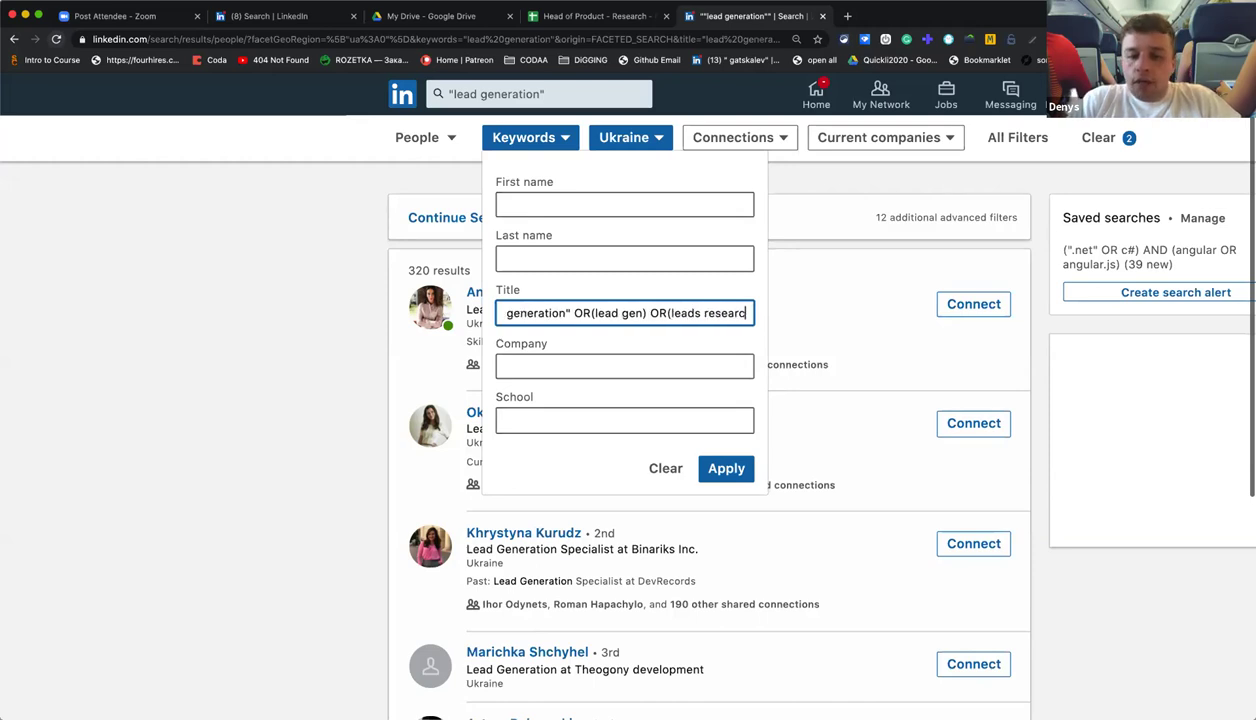
text(her))
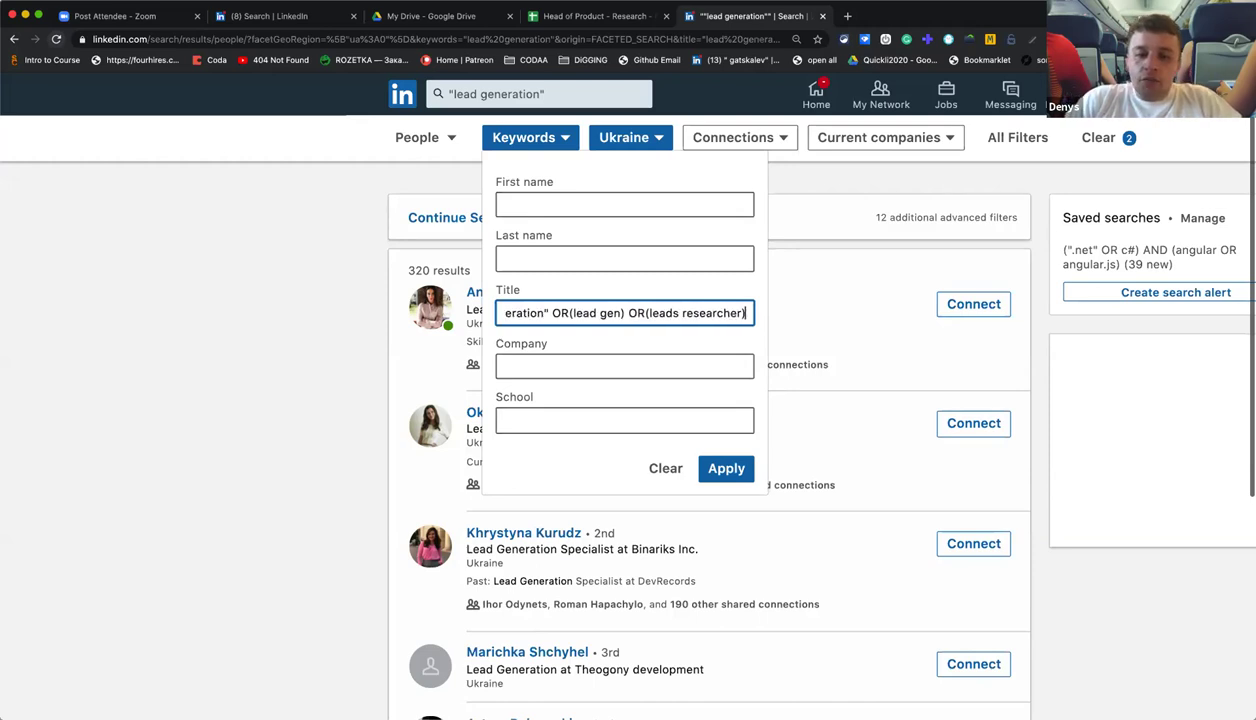
key(Return)
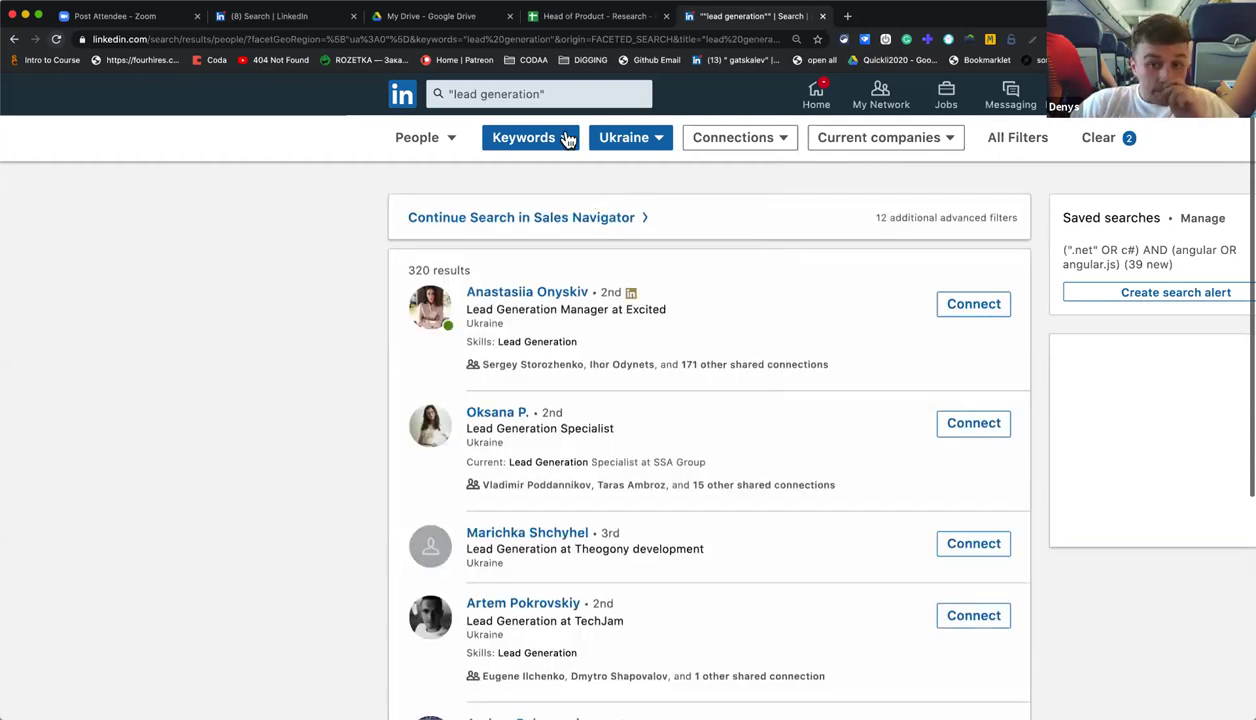
Append OR(mArketing researcher) to the Title keywords, apply the filter and look over the people found.
click(530, 137)
drag(608, 312, 790, 325)
key(Right)
text(OR(m)
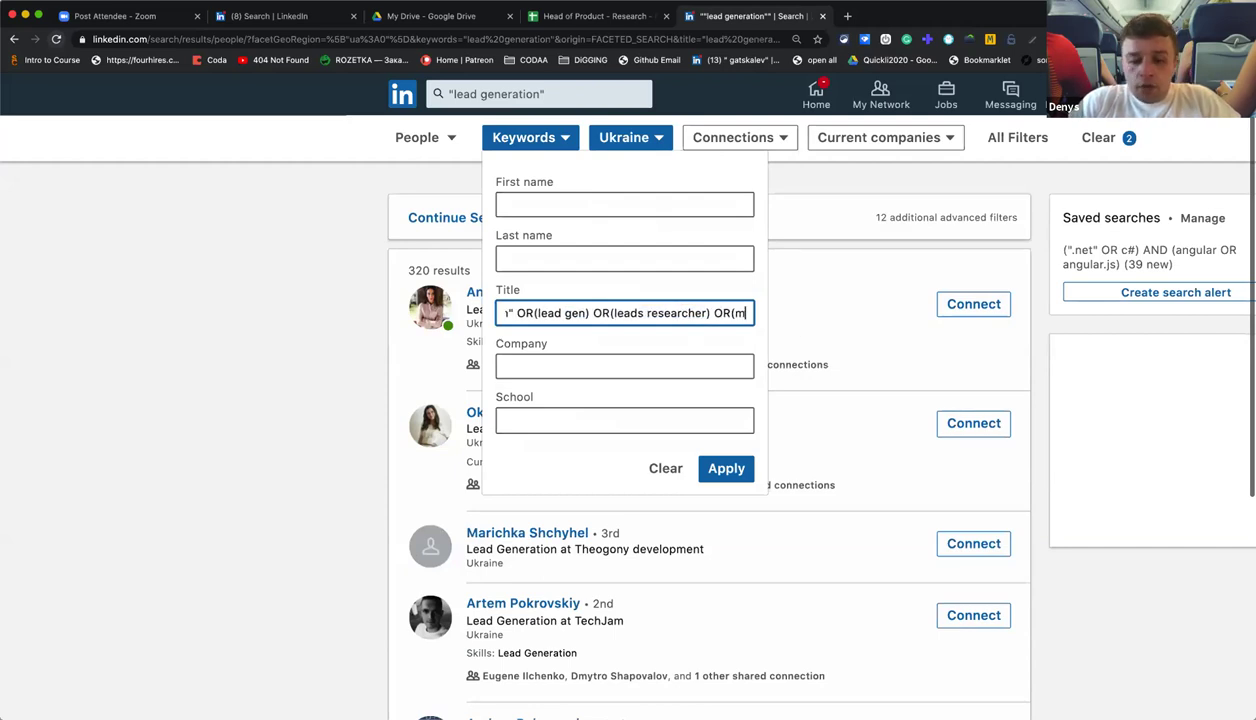
key(super+Left)
text(r)
key(BackSpace)
key(BackSpace)
key(End)
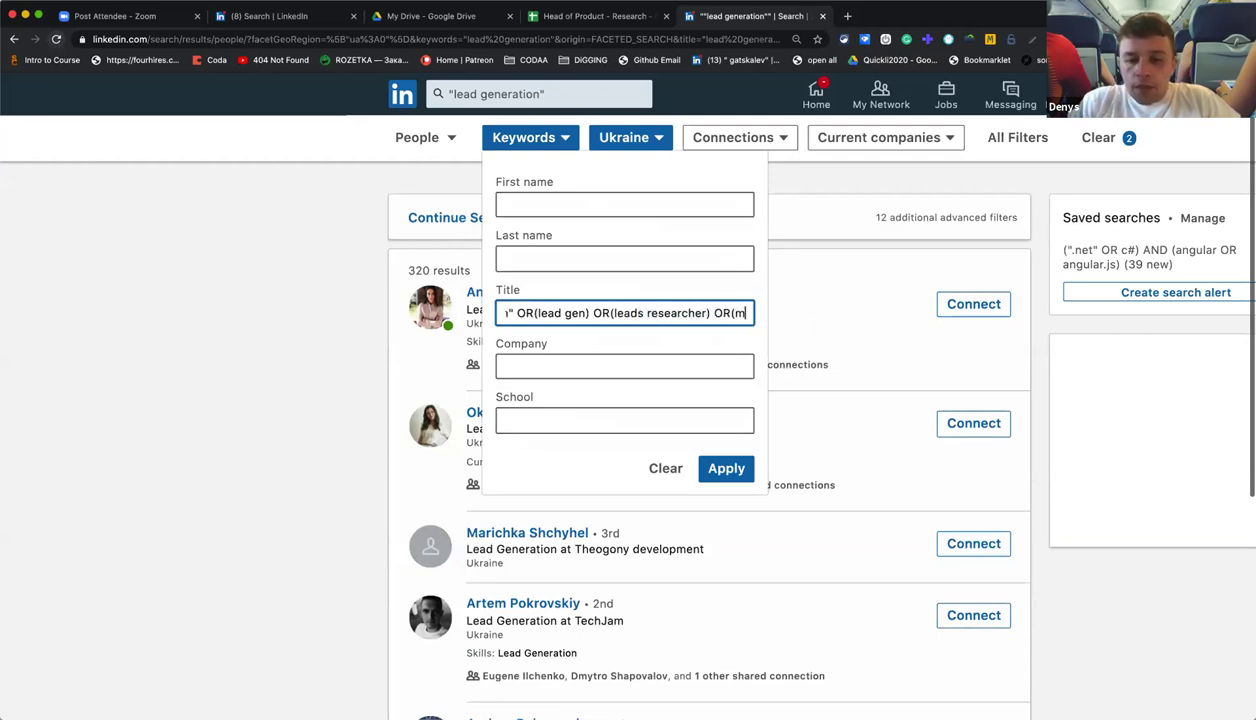
text(Ark)
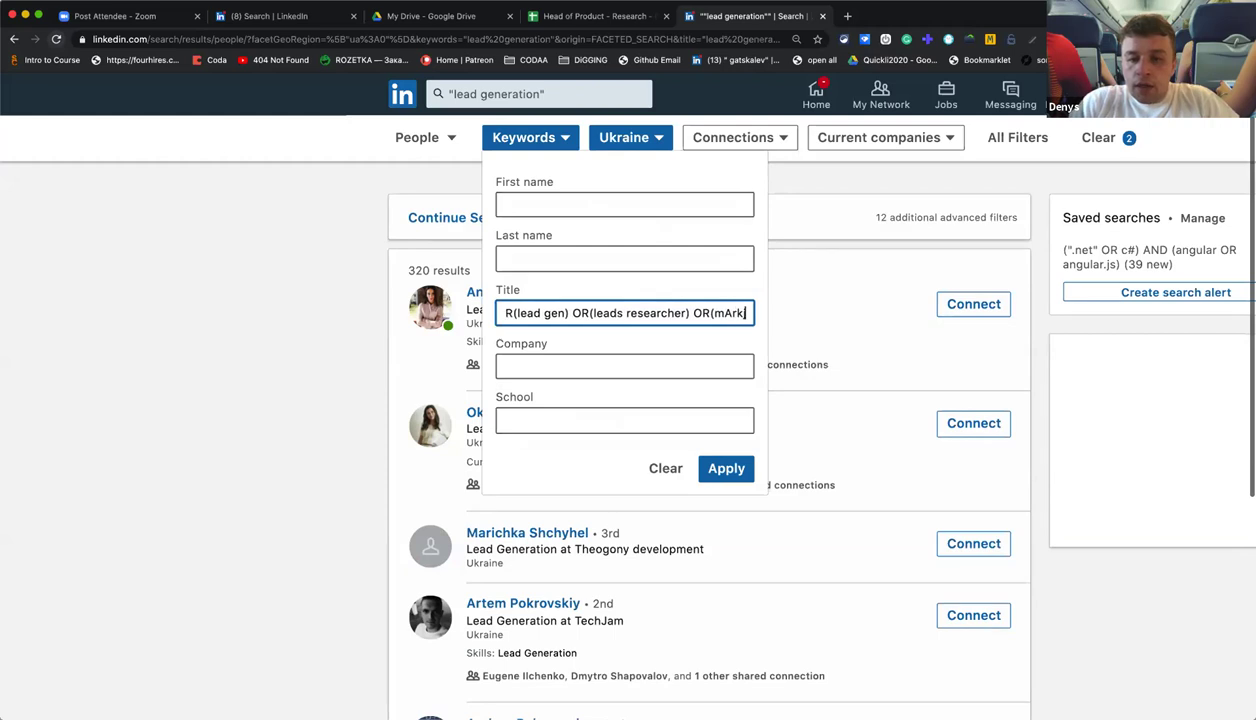
text(etin)
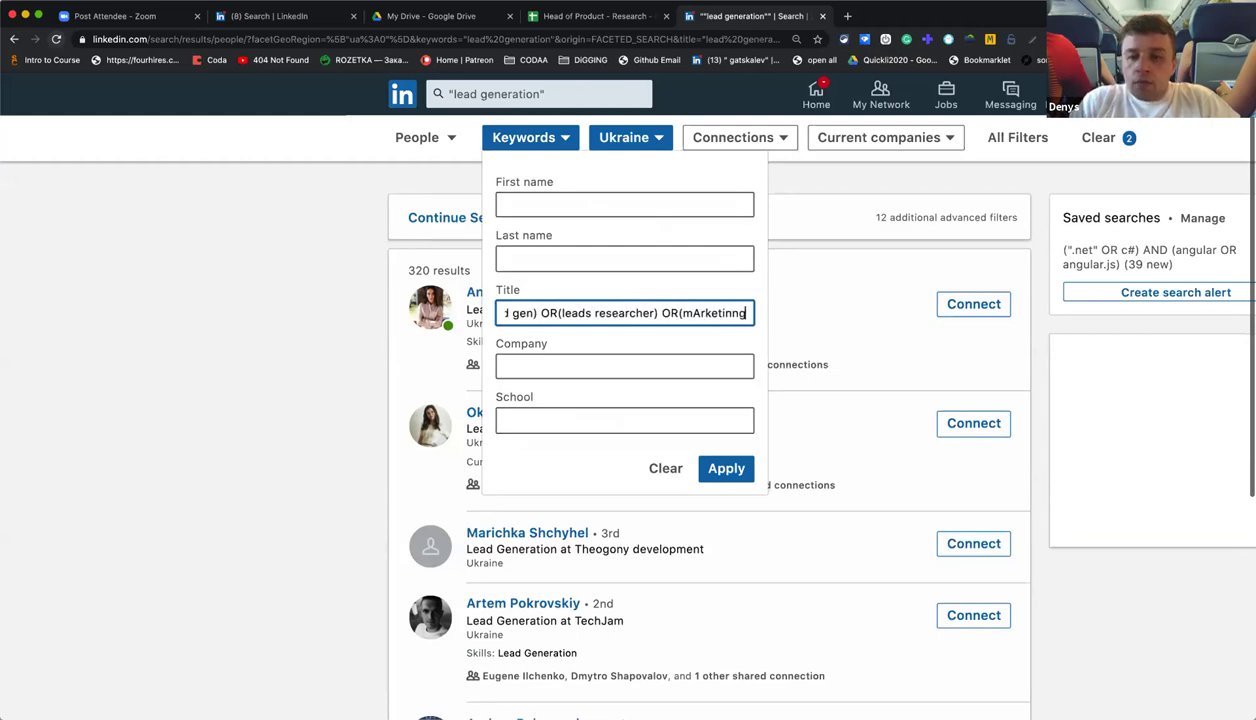
text(g reserc)
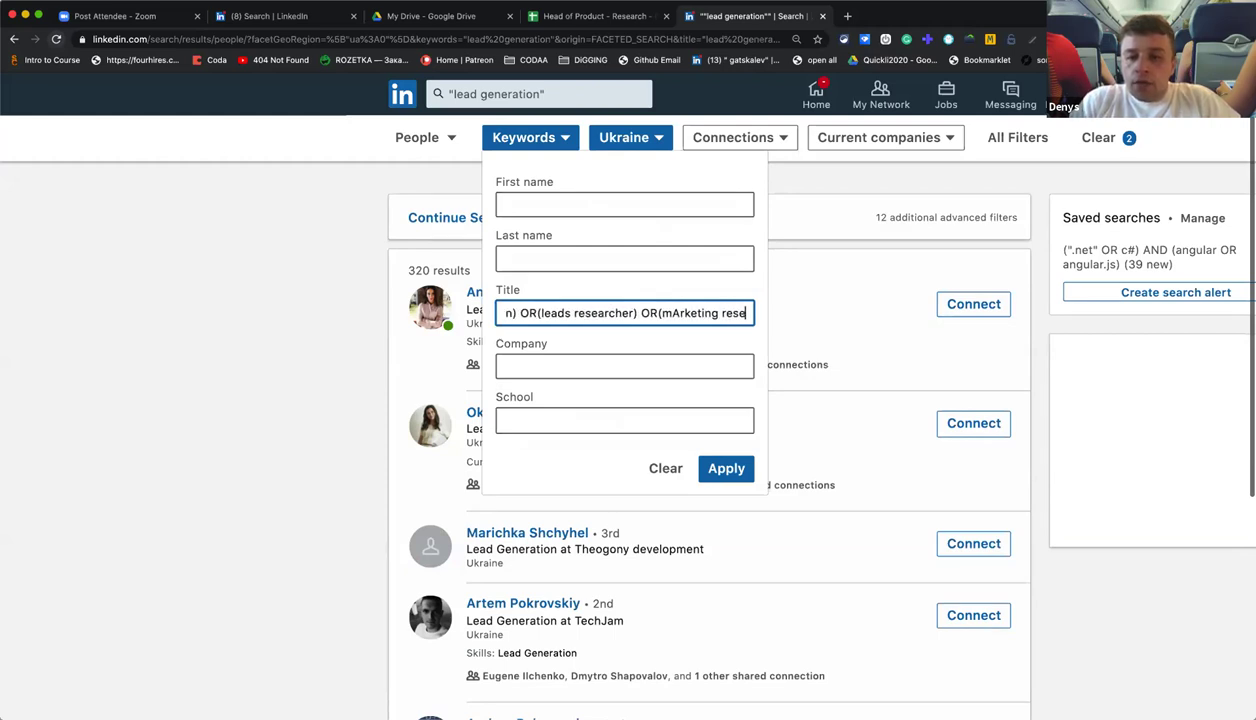
key(BackSpace)
key(BackSpace)
text(archer))
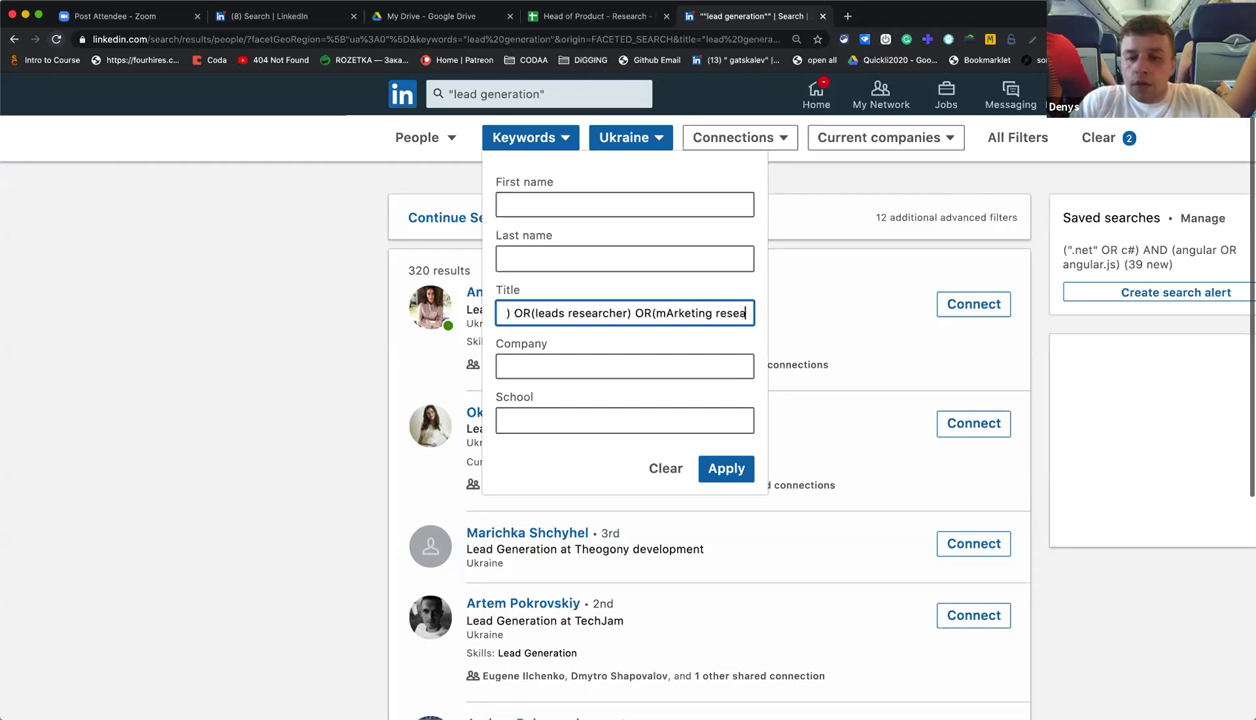
key(BackSpace)
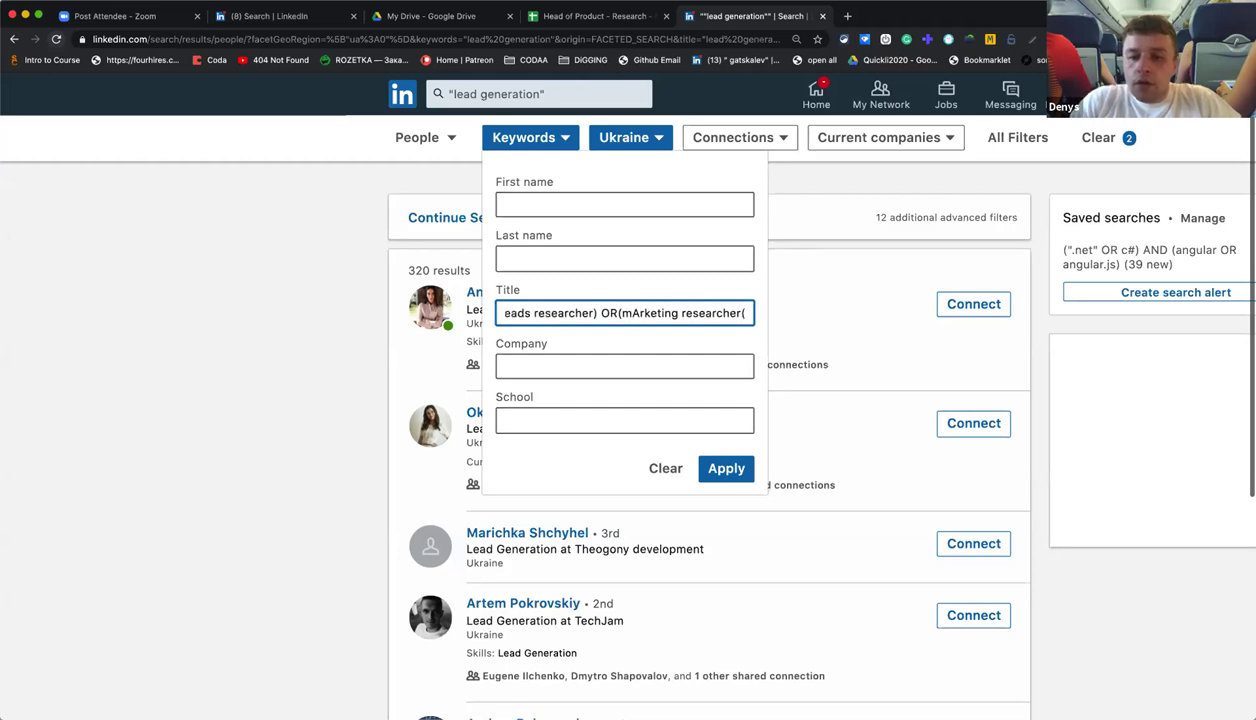
key(Return)
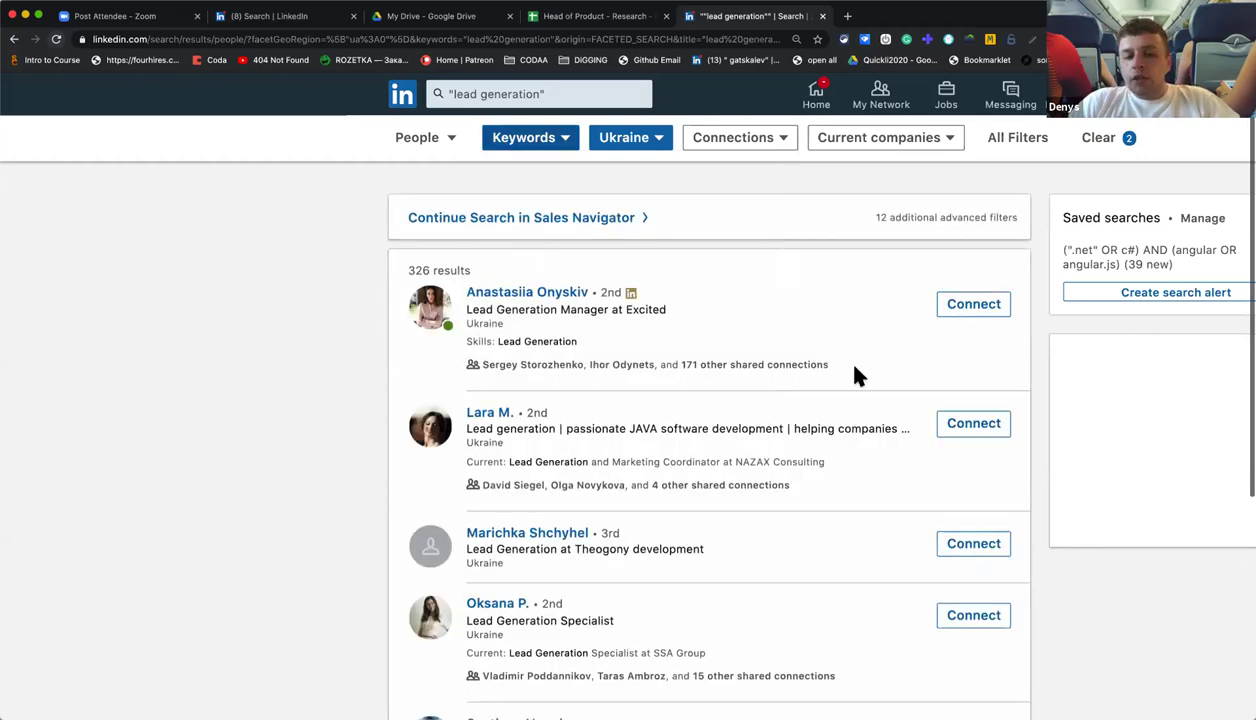
scroll(763, 401, down, 3)
scroll(716, 350, up, 3)
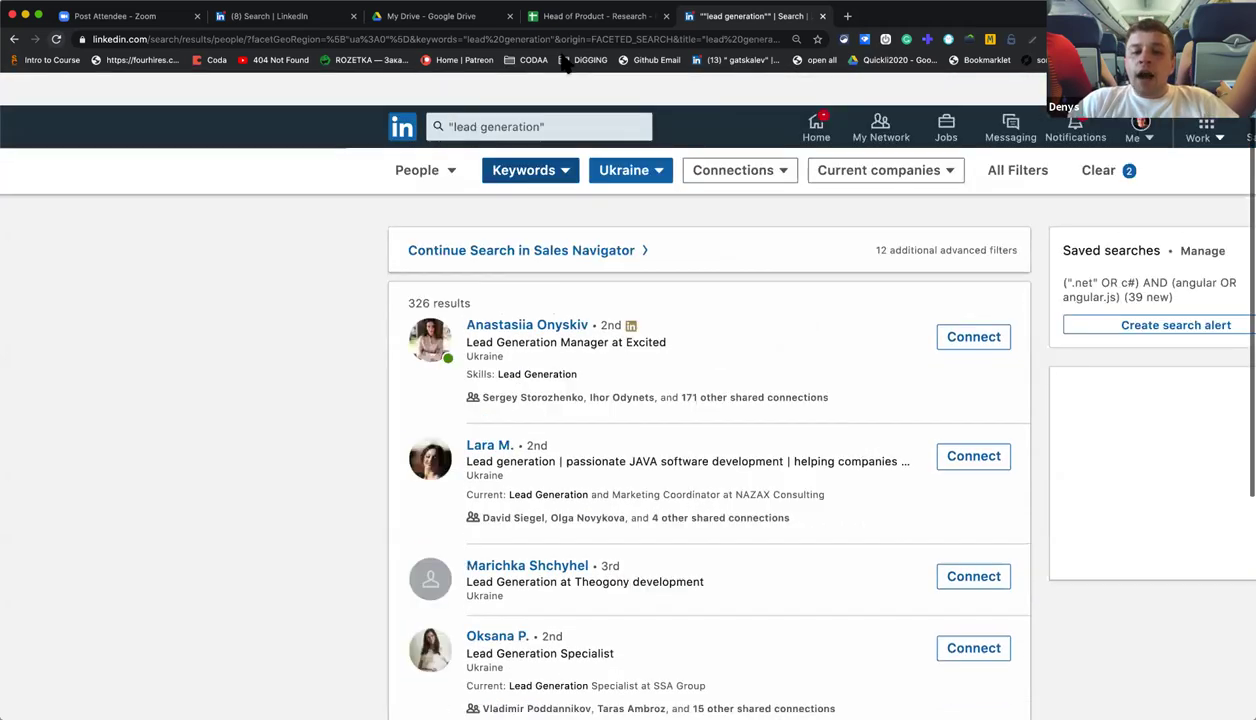
Remove the "lead generation" phrase from the main search and rerun it with only the Title and Ukraine filters.
click(569, 88)
key(super+a)
key(BackSpace)
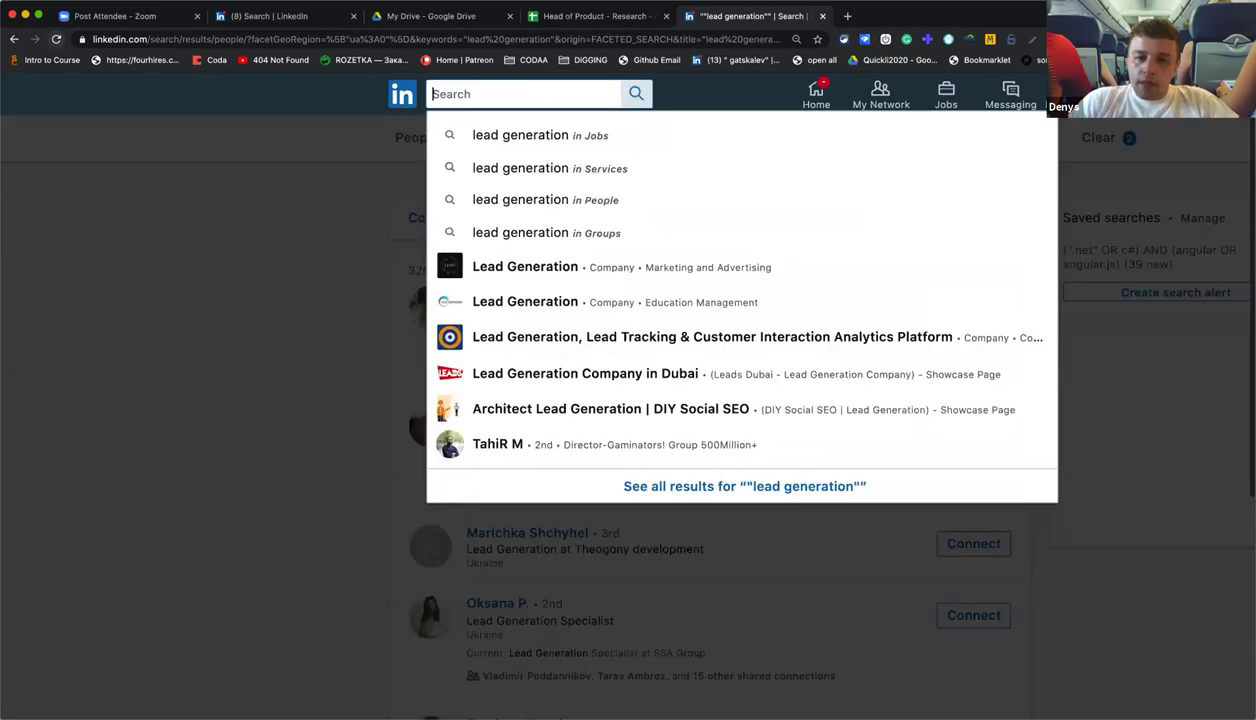
key(Return)
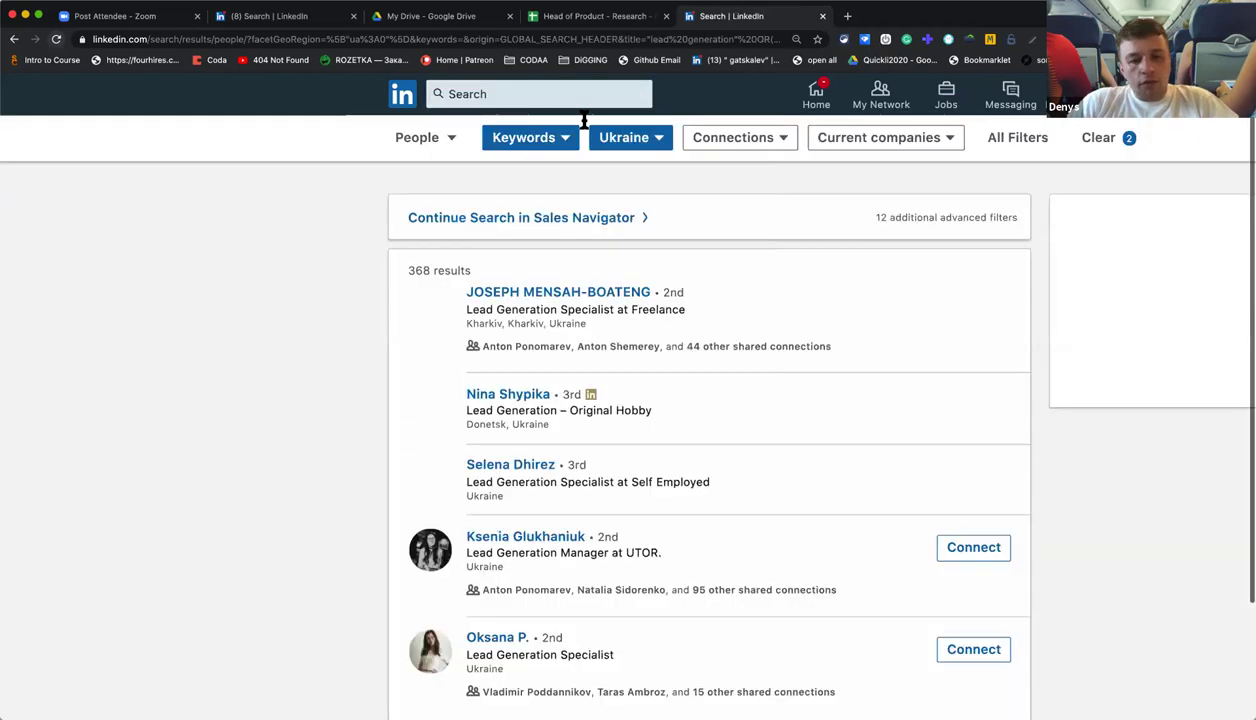
Enter the quoted phrase "direct sales" as the main search keyword.
click(524, 92)
text(dire)
key(BackSpace)
key(BackSpace)
key(BackSpace)
key(BackSpace)
text("direc)
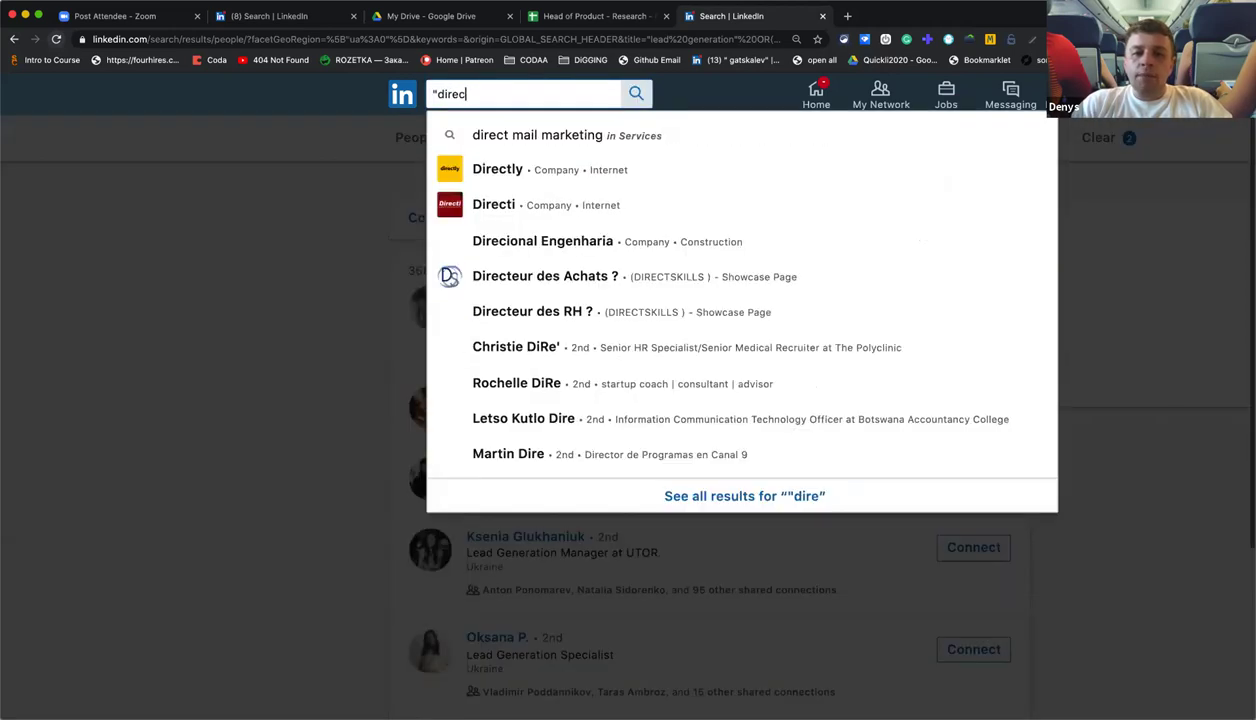
text(t sl)
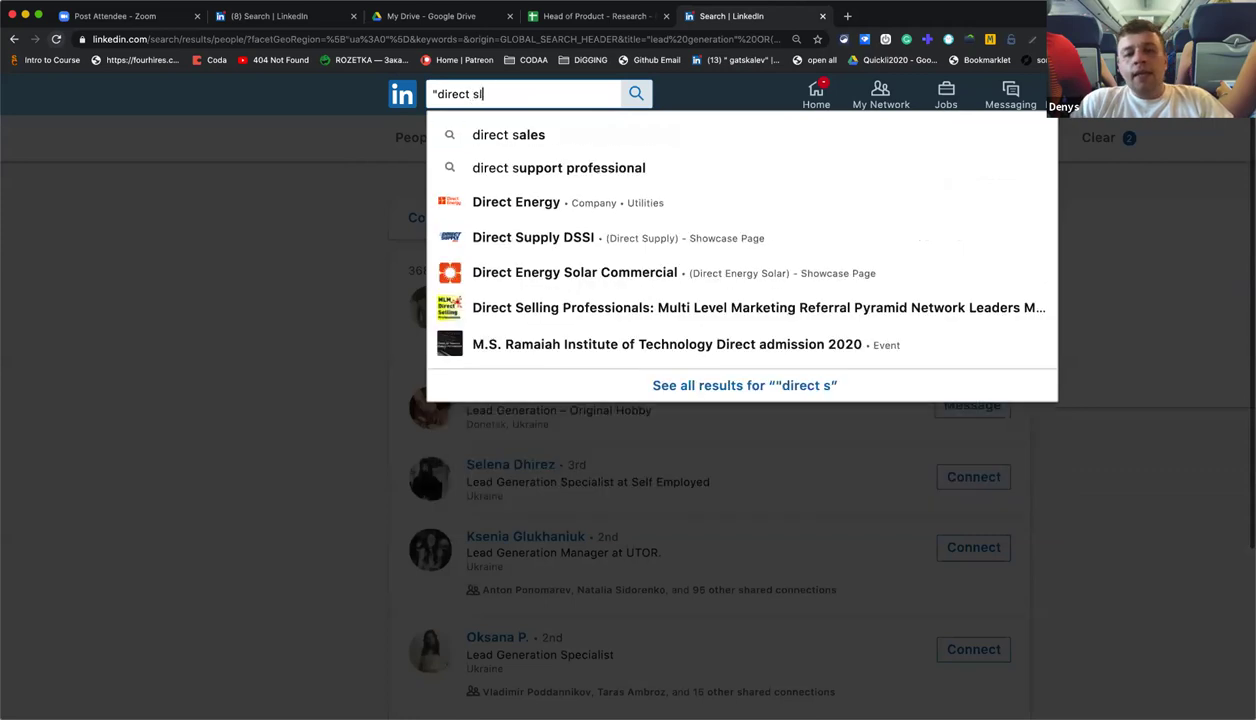
text(e)
key(BackSpace)
key(BackSpace)
text(a)
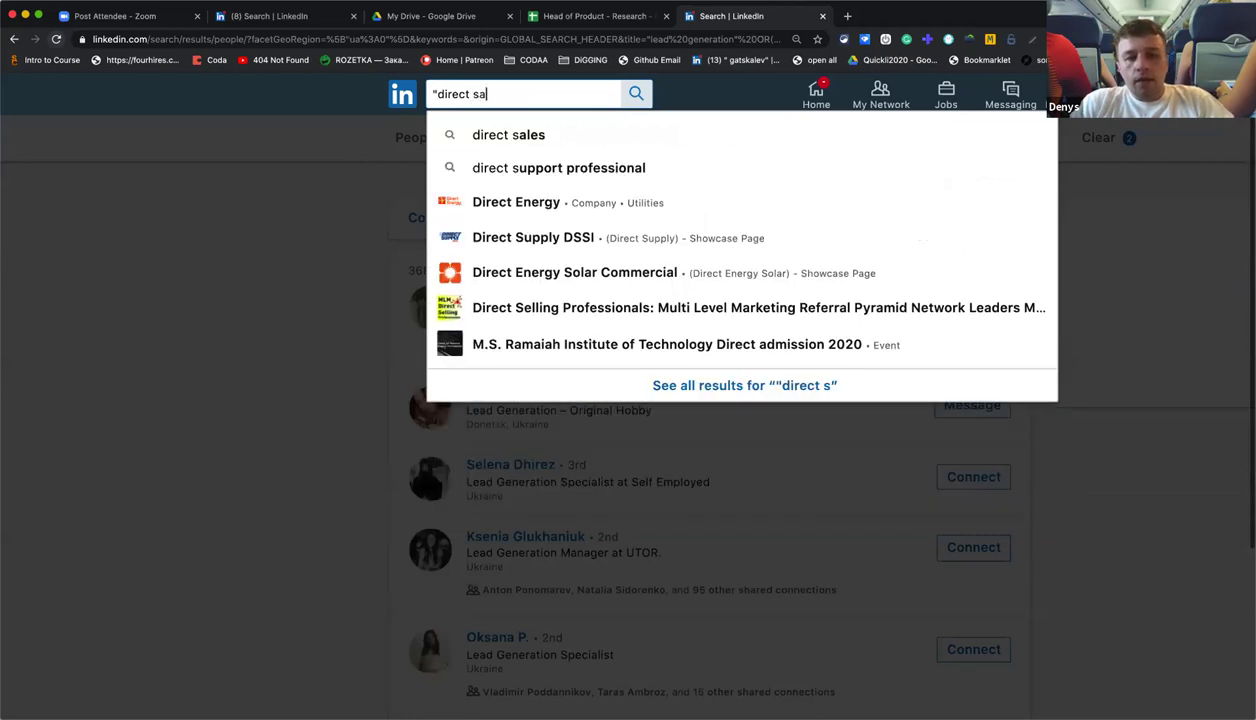
text(les")
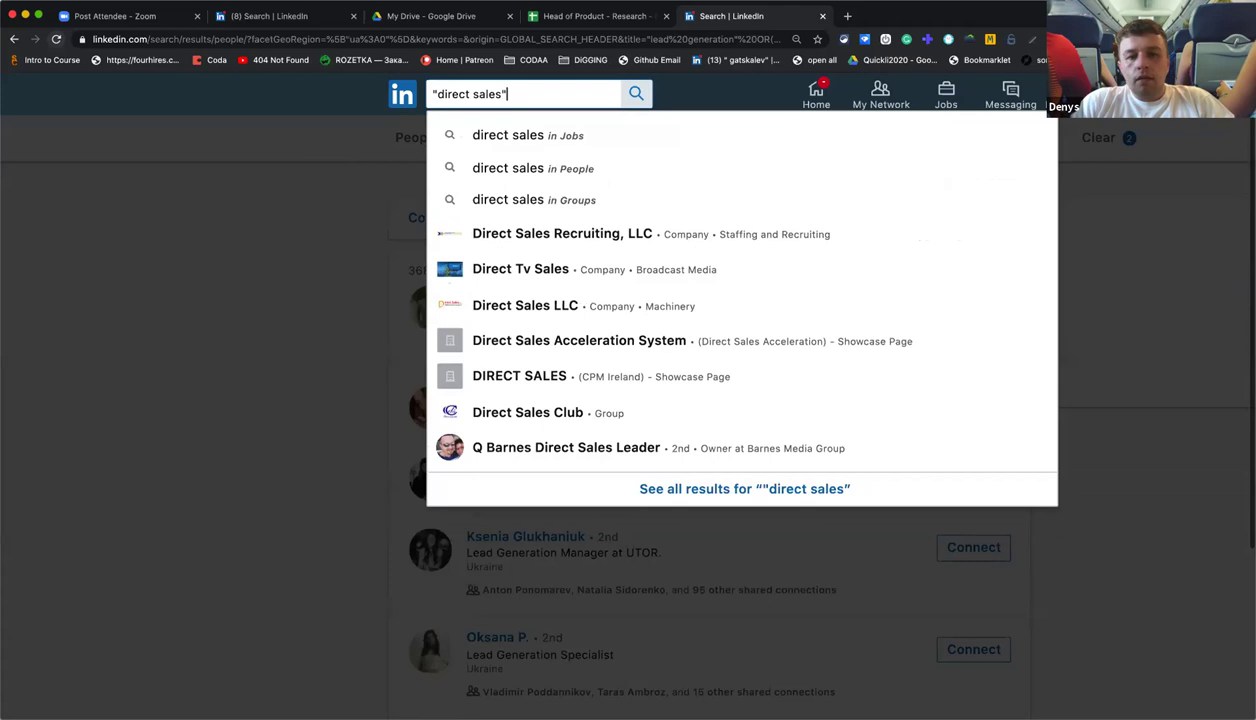
Extend the search phrase with OR "up sales" and run the search with the Title and Ukraine filters kept.
text(PO)
key(BackSpace)
key(BackSpace)
text(O)
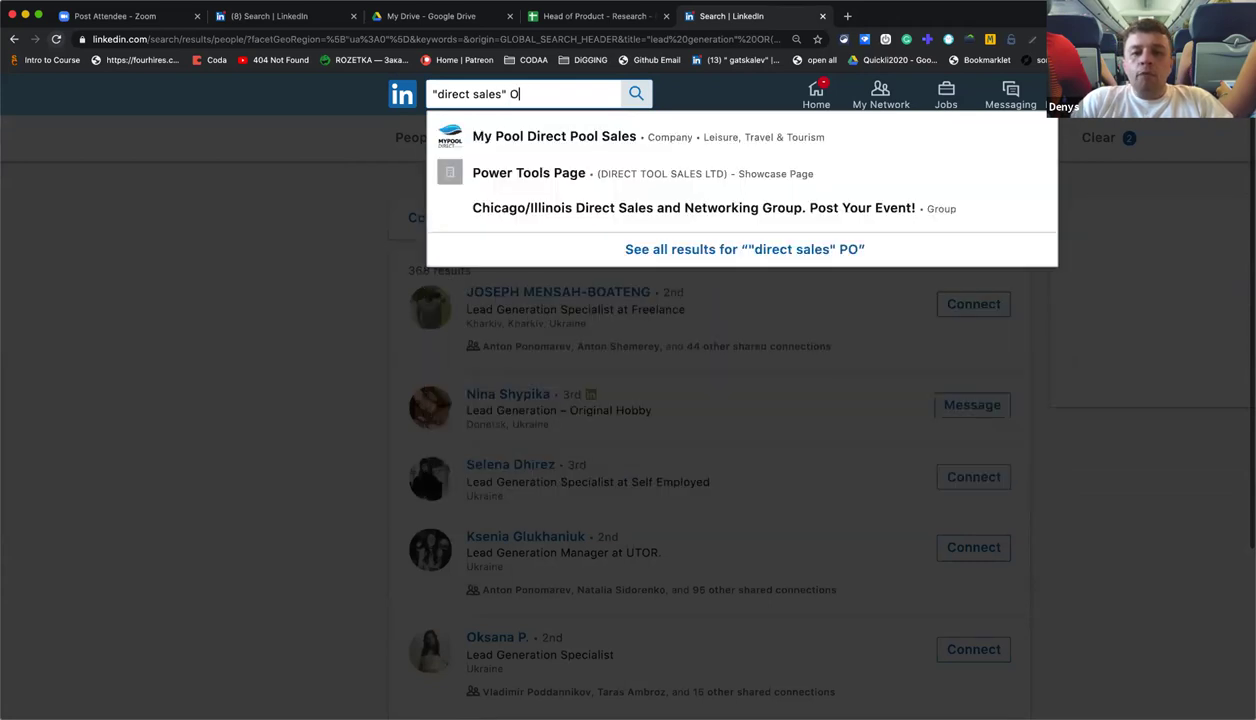
text(R "up)
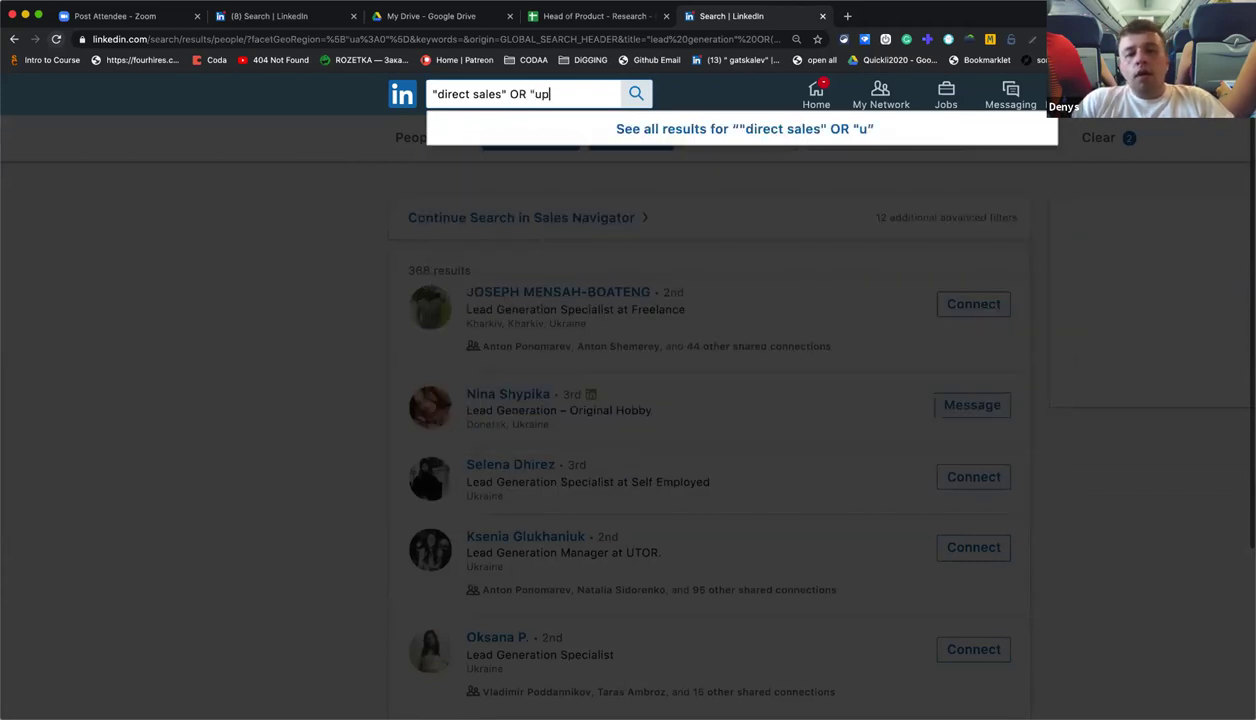
text( sales")
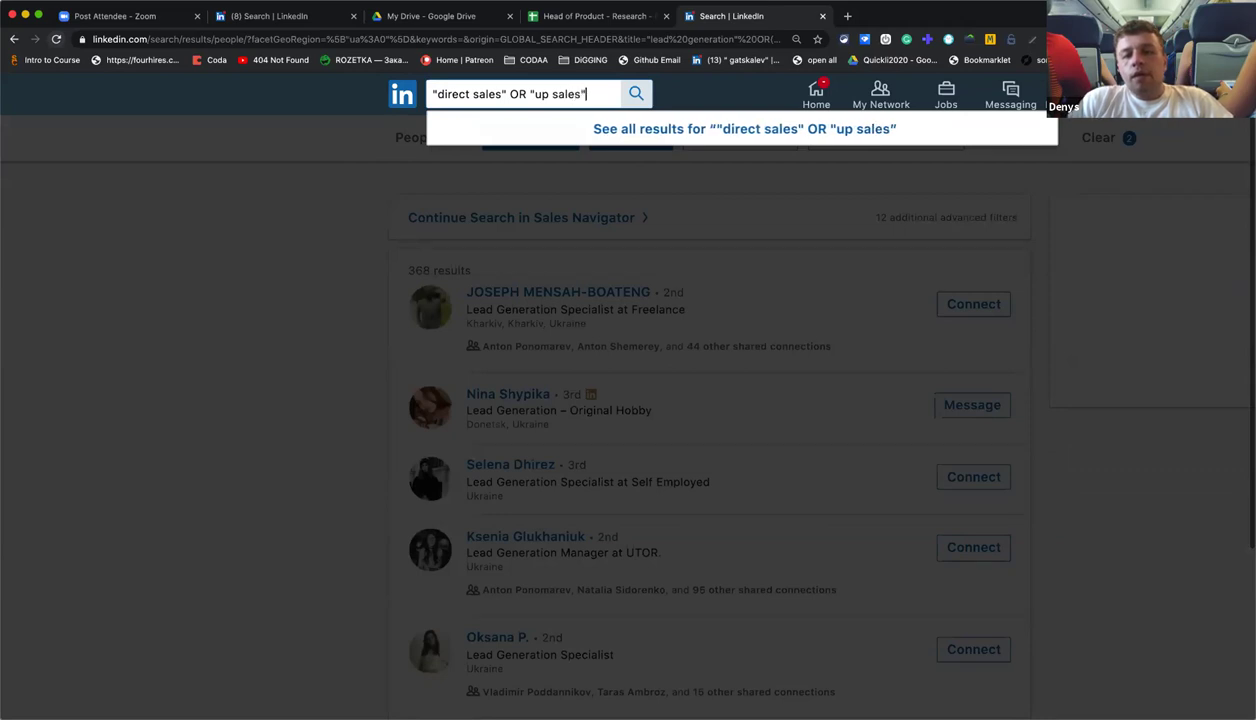
key(Return)
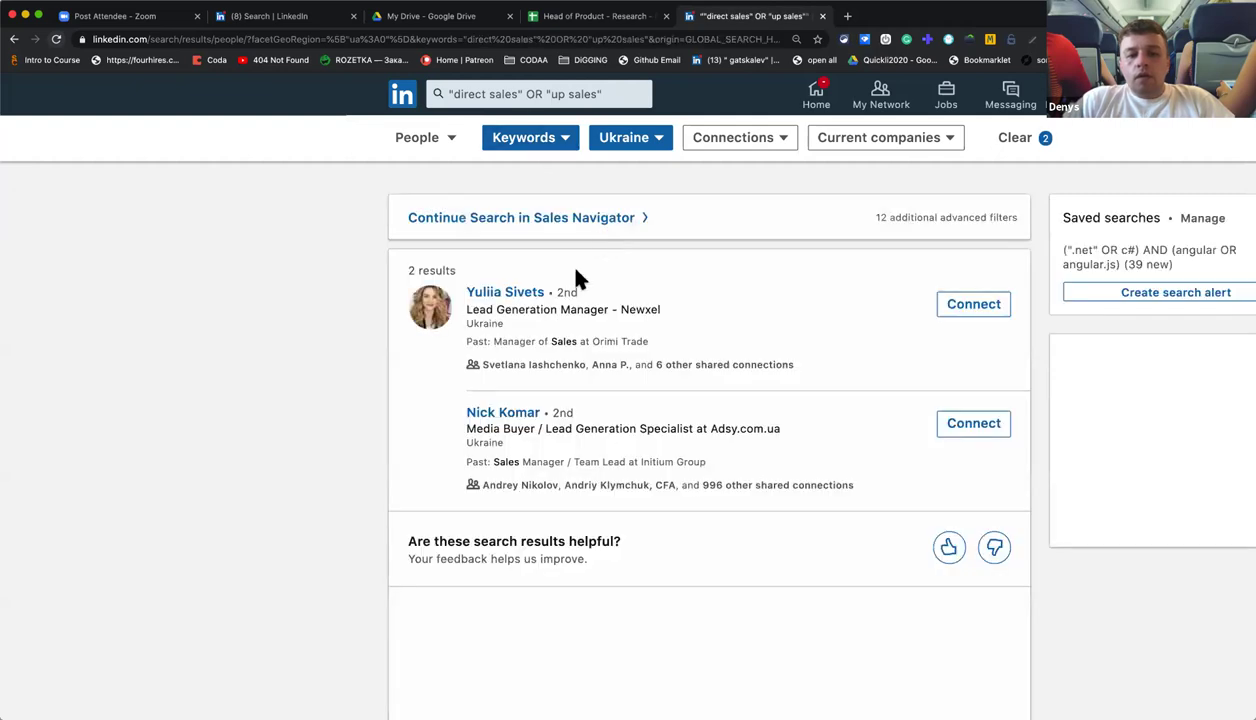
Replace the main search phrase with sales and run the search with the Title and Ukraine filters kept.
click(468, 97)
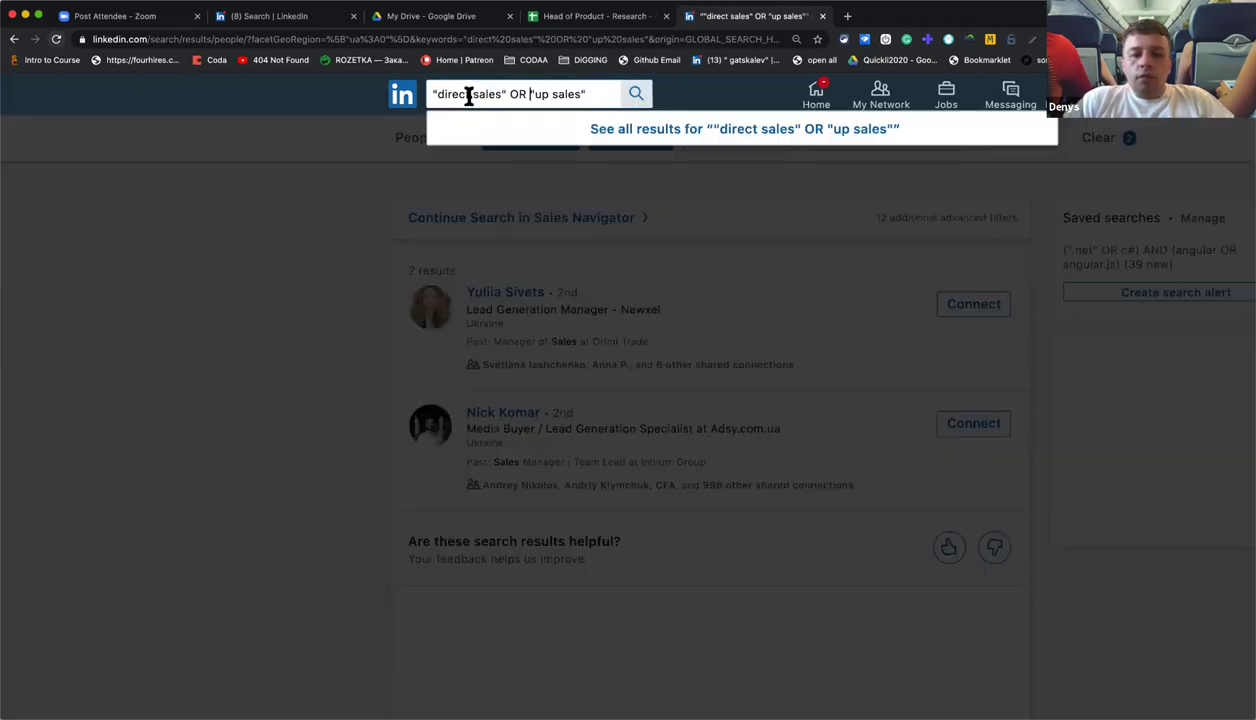
key(super+a)
key(BackSpace)
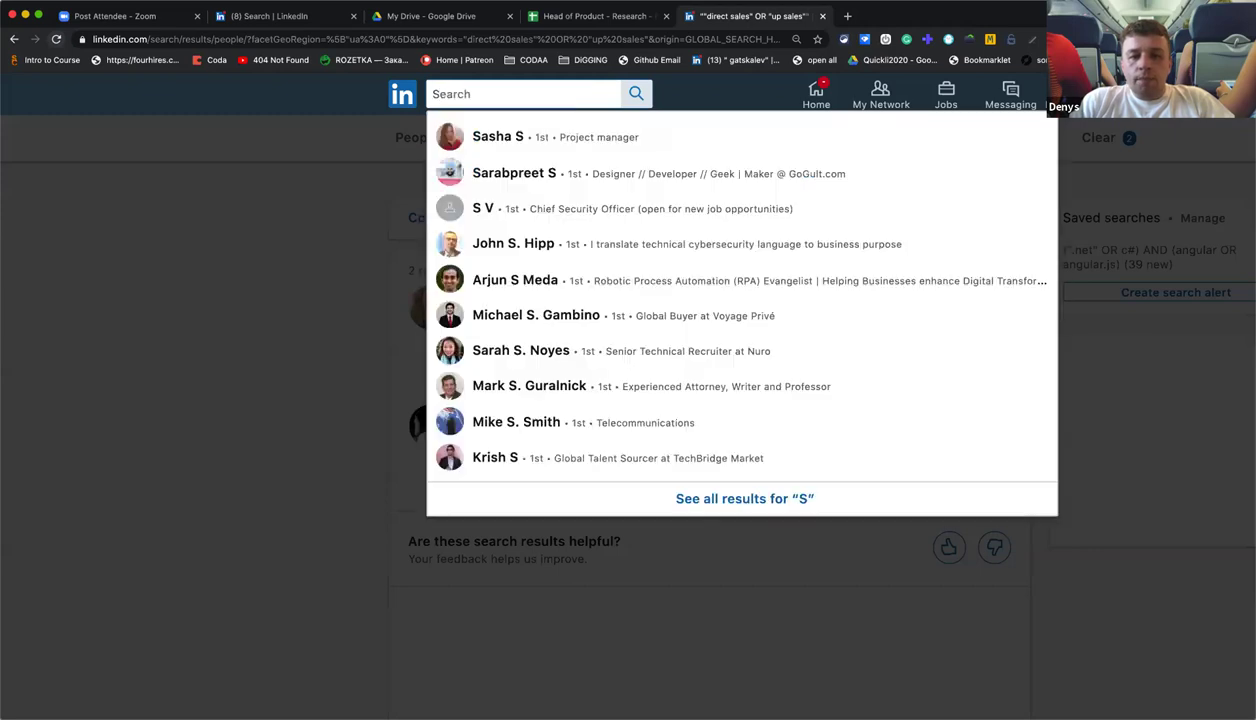
text(sle)
key(BackSpace)
key(BackSpace)
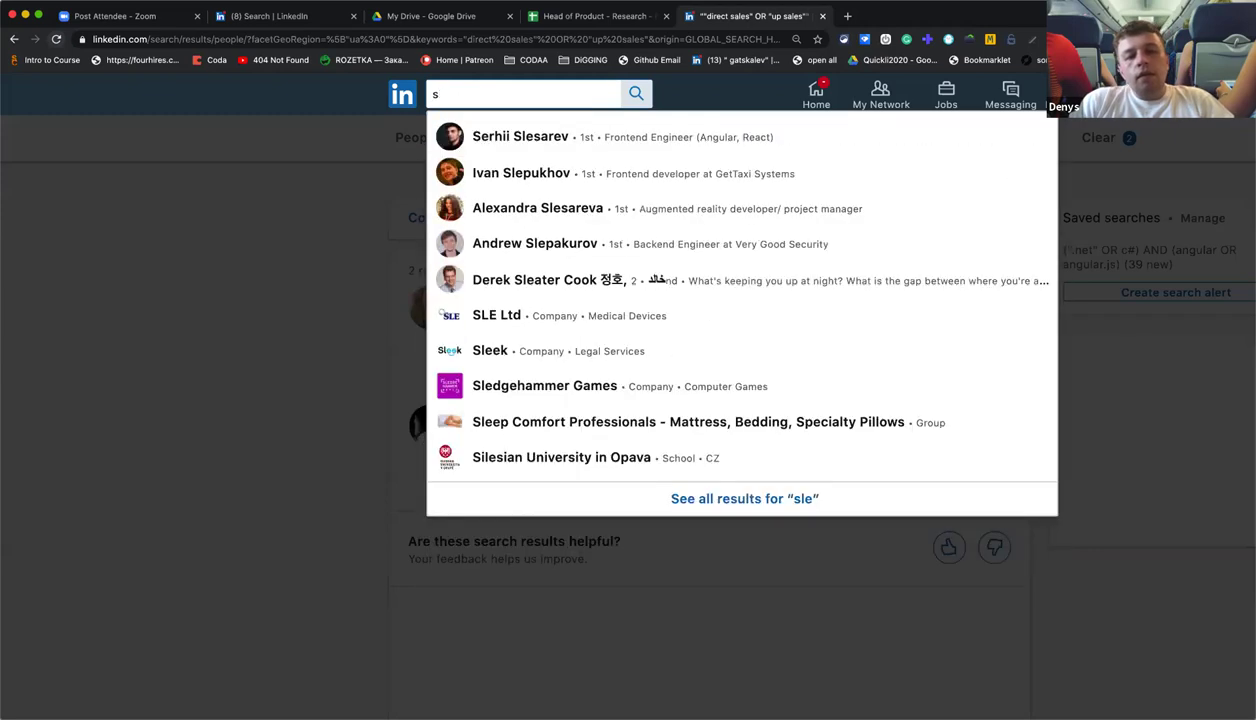
text(ales)
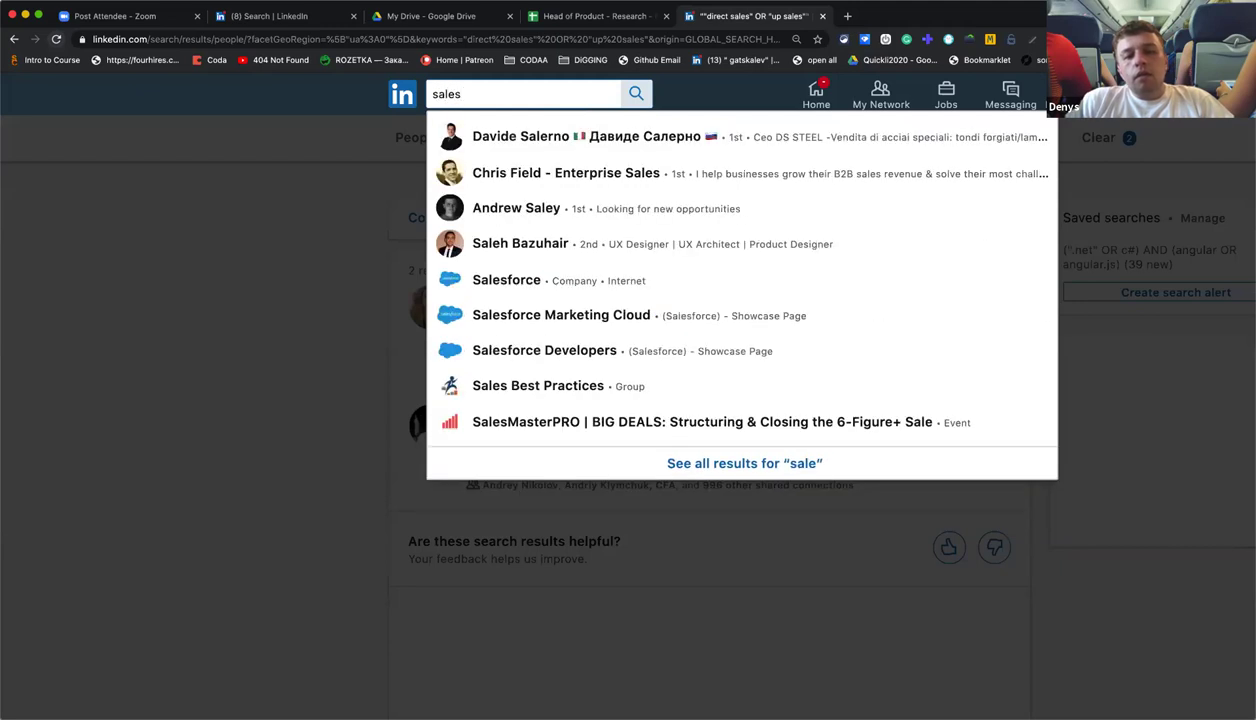
key(Return)
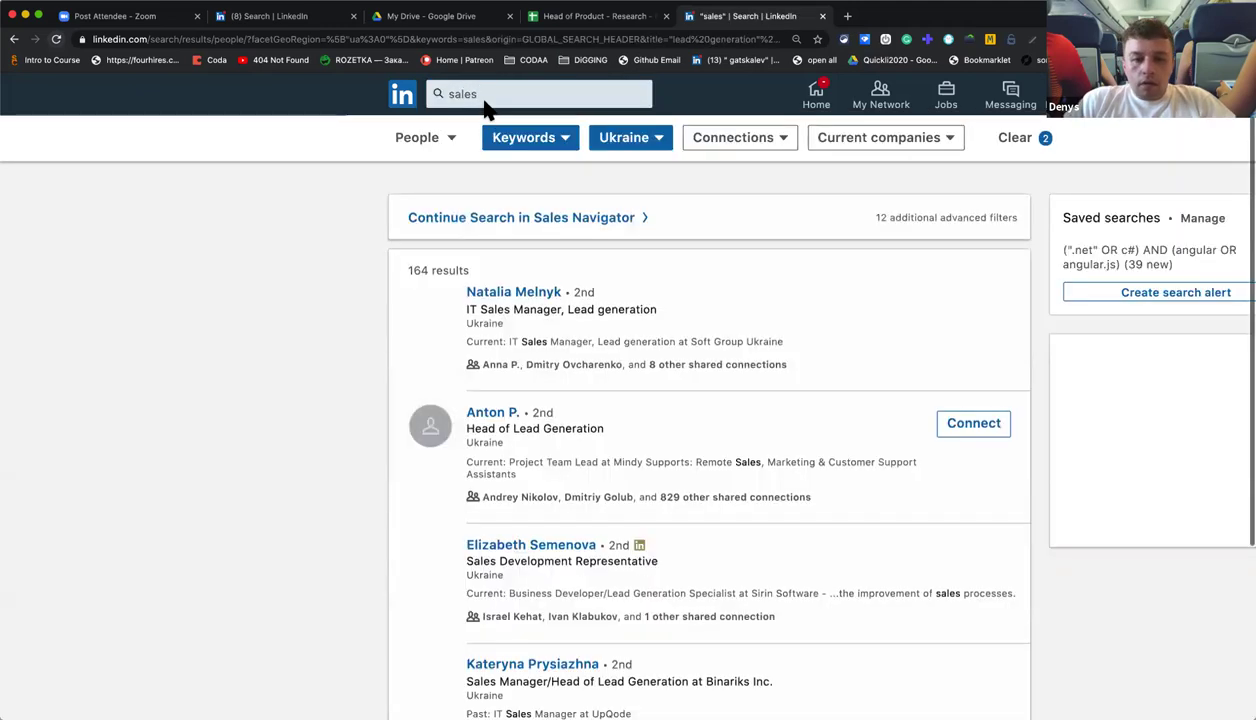
click(485, 38)
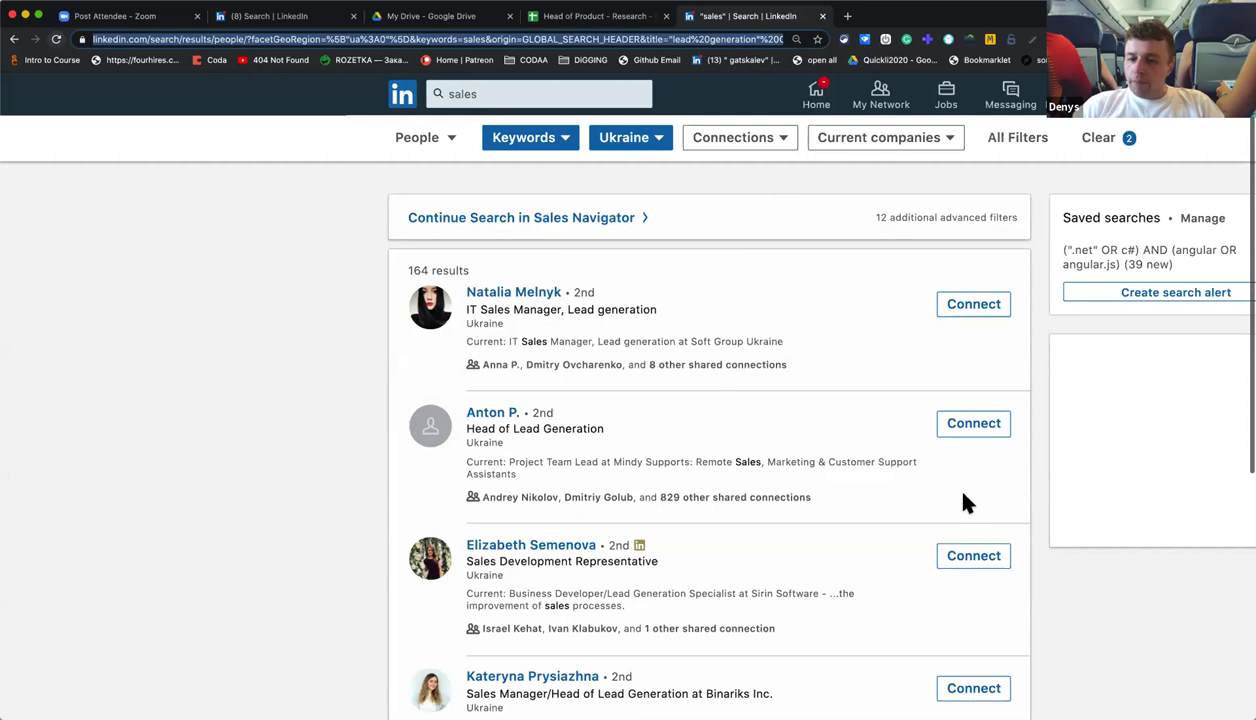
scroll(790, 370, up, 2)
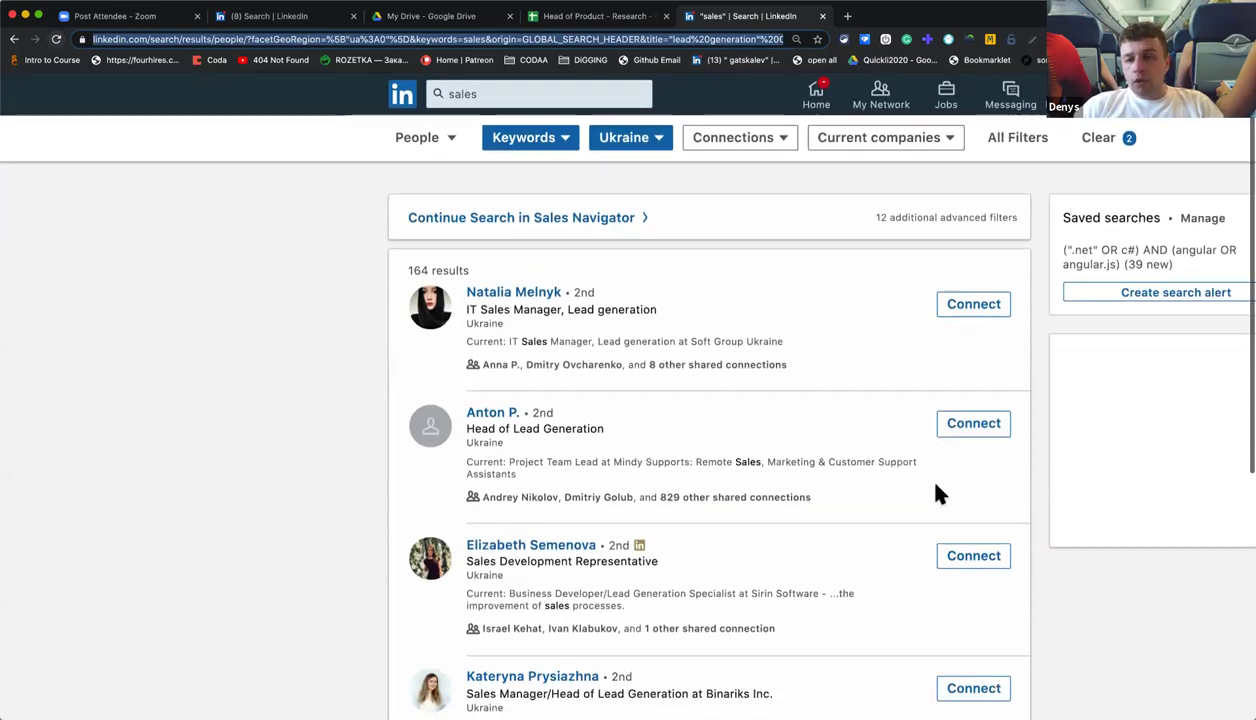
Open the Recruit'em X-Ray search site, recruitin.net, in a new browser tab.
click(847, 17)
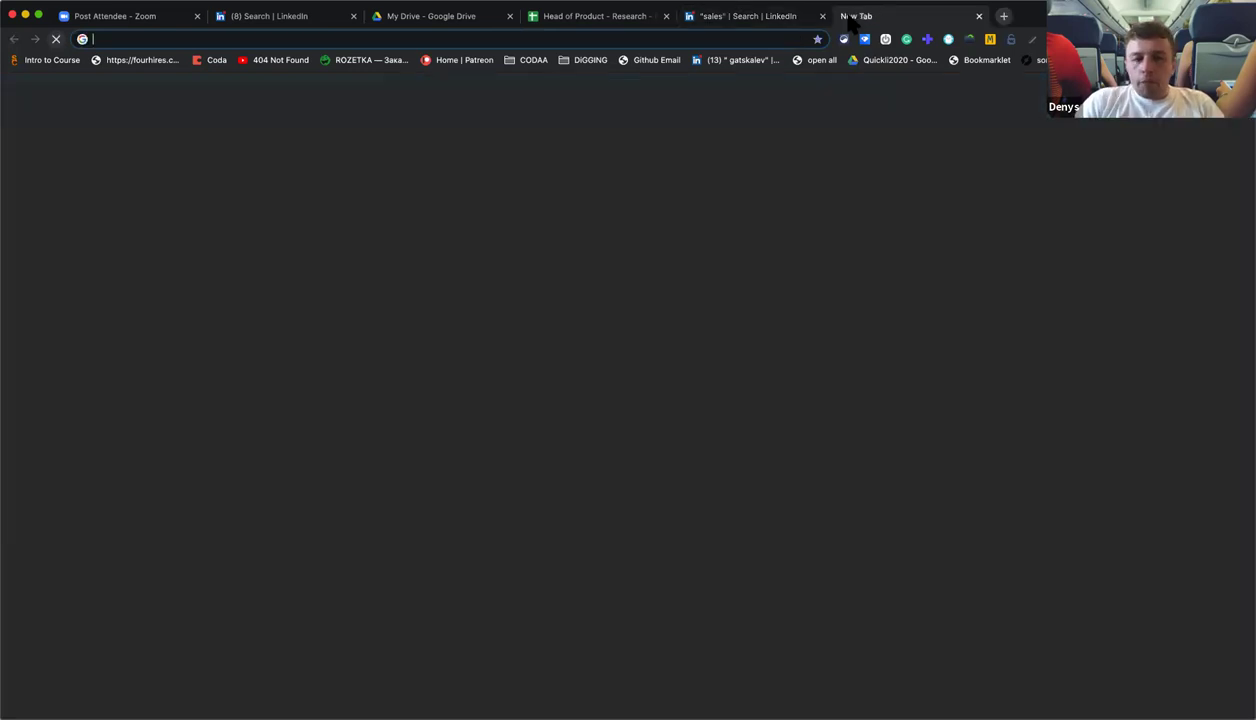
text(f)
key(BackSpace)
key(BackSpace)
text(sou)
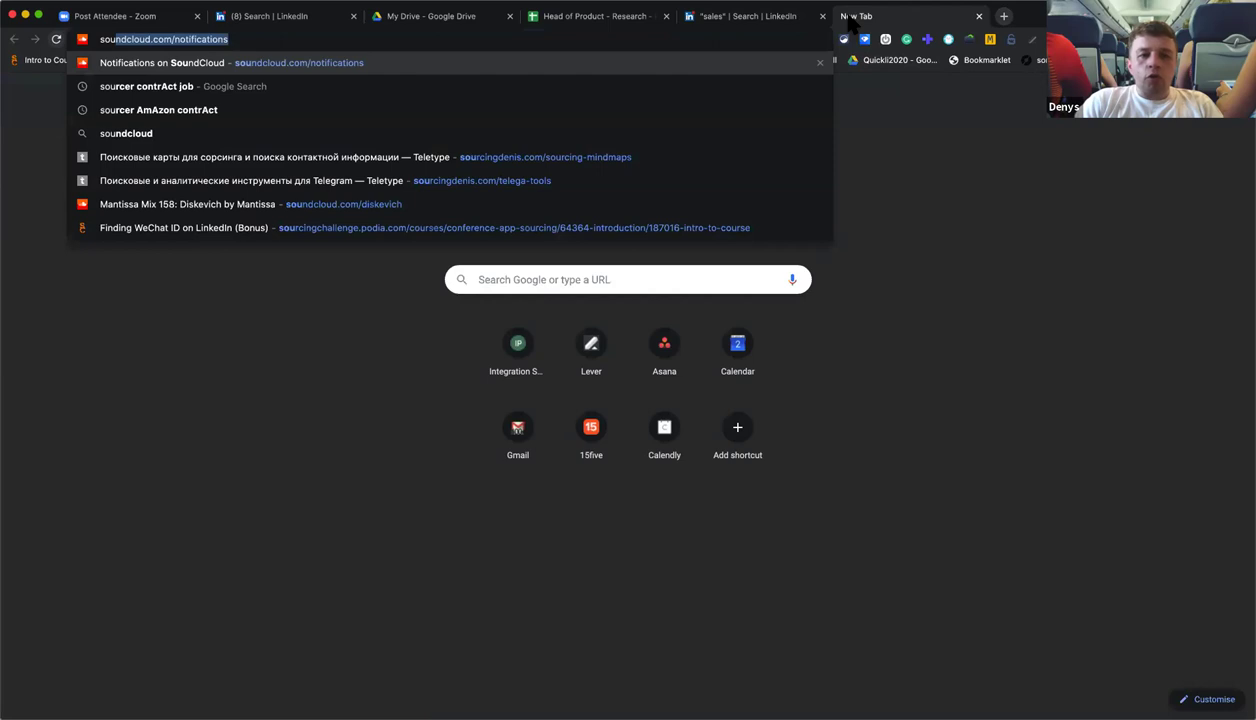
text(r)
key(super+a)
text(re)
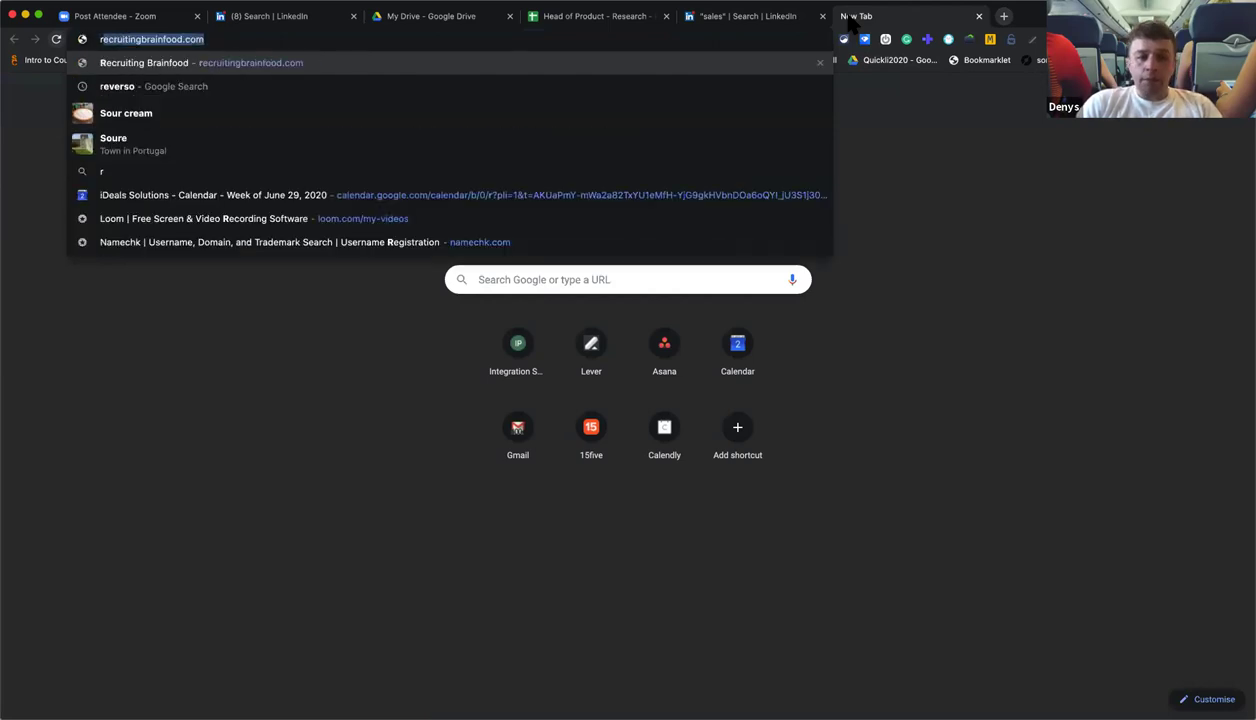
text(cru)
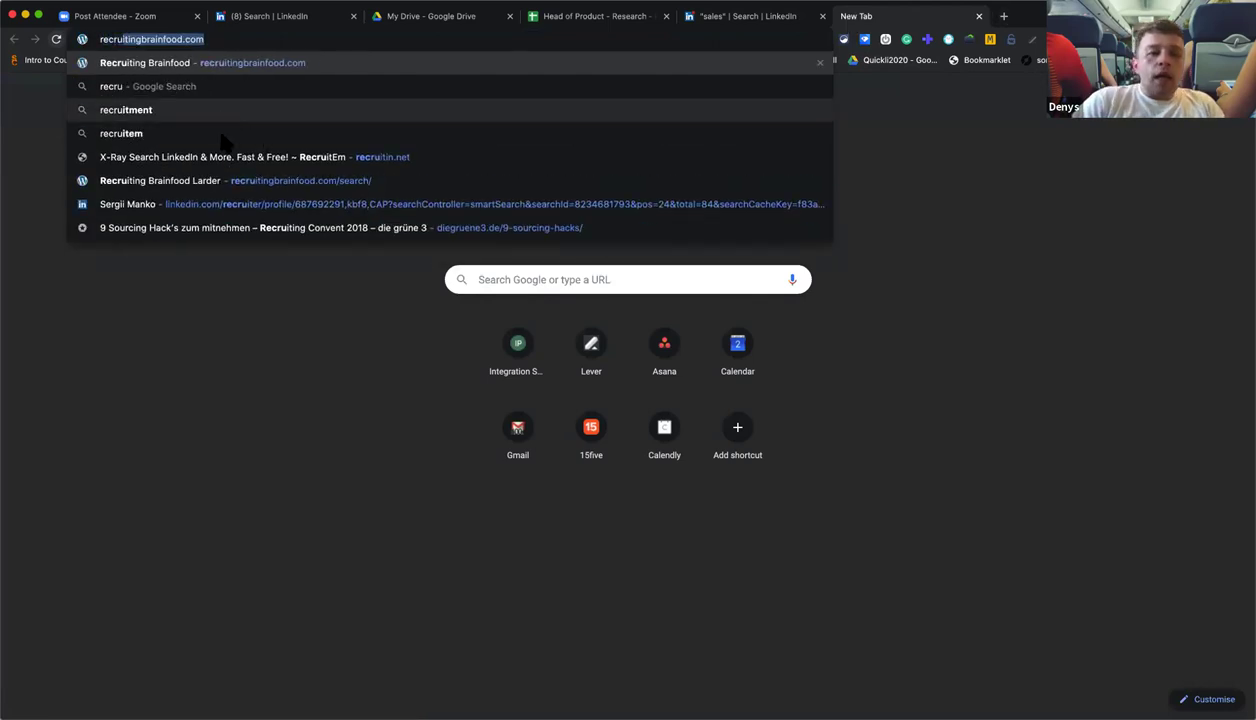
click(250, 160)
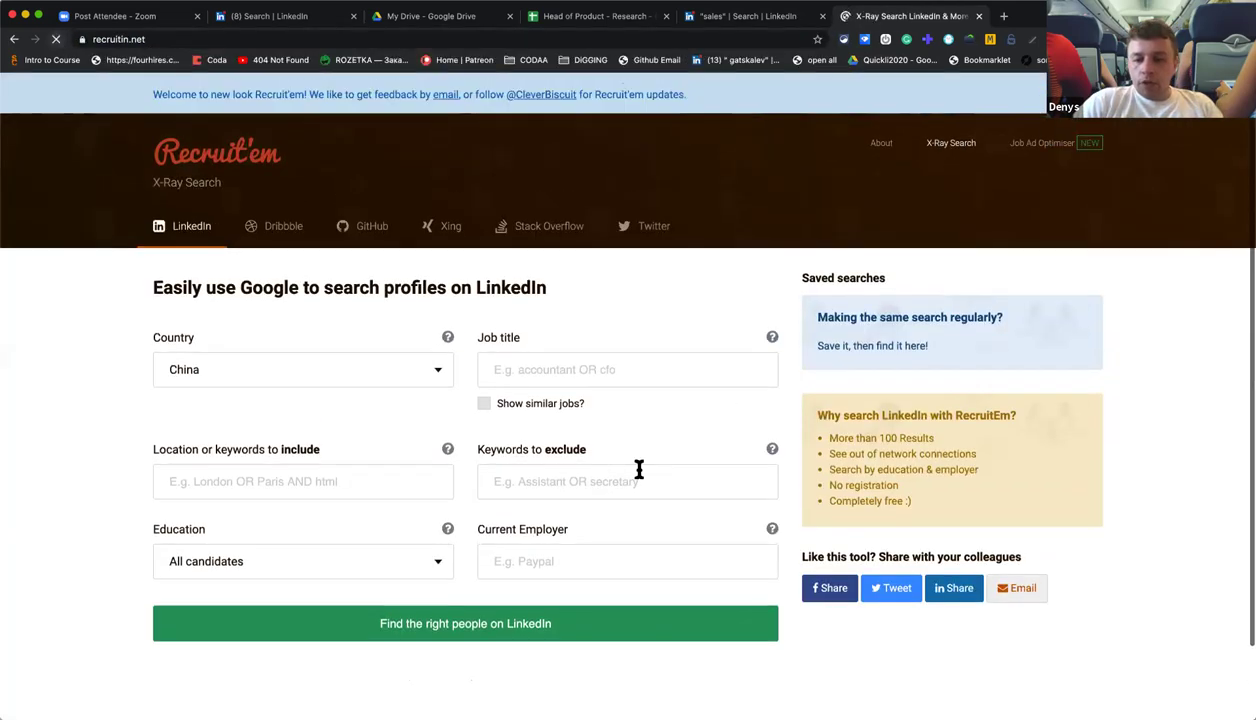
Set the job title of the LinkedIn X-Ray search to lead generation.
click(575, 369)
text(le)
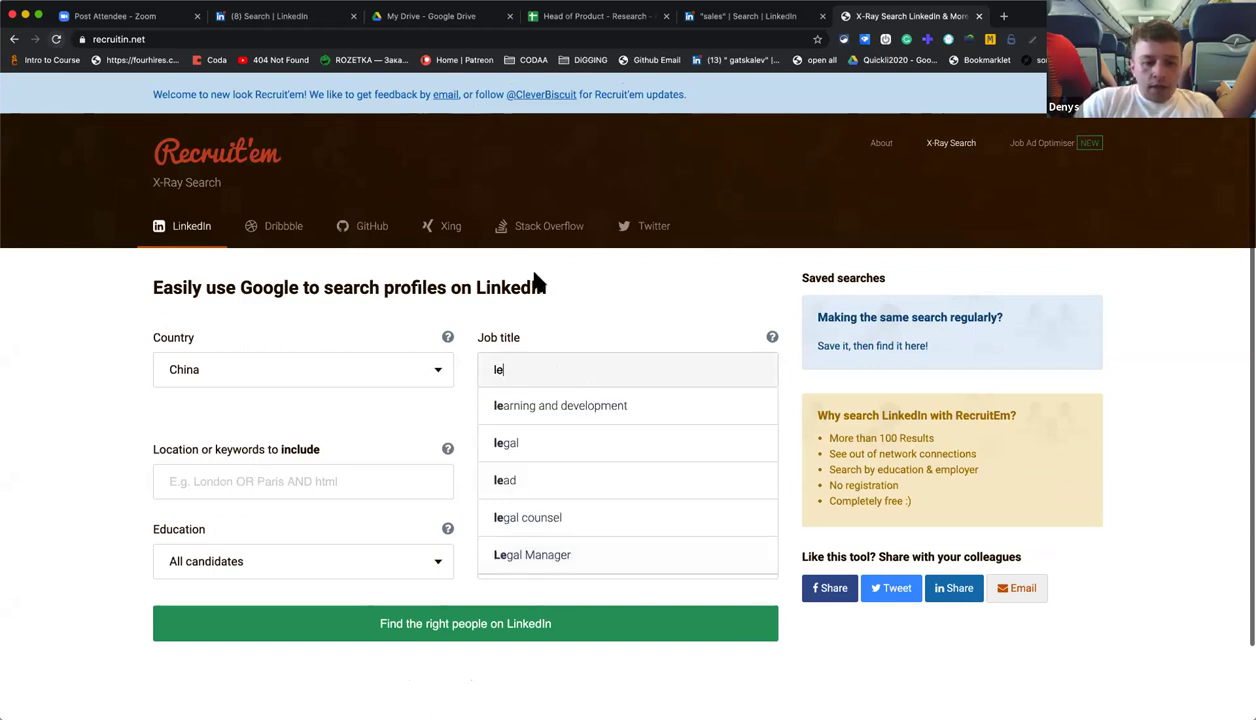
click(556, 302)
click(550, 376)
text(ad)
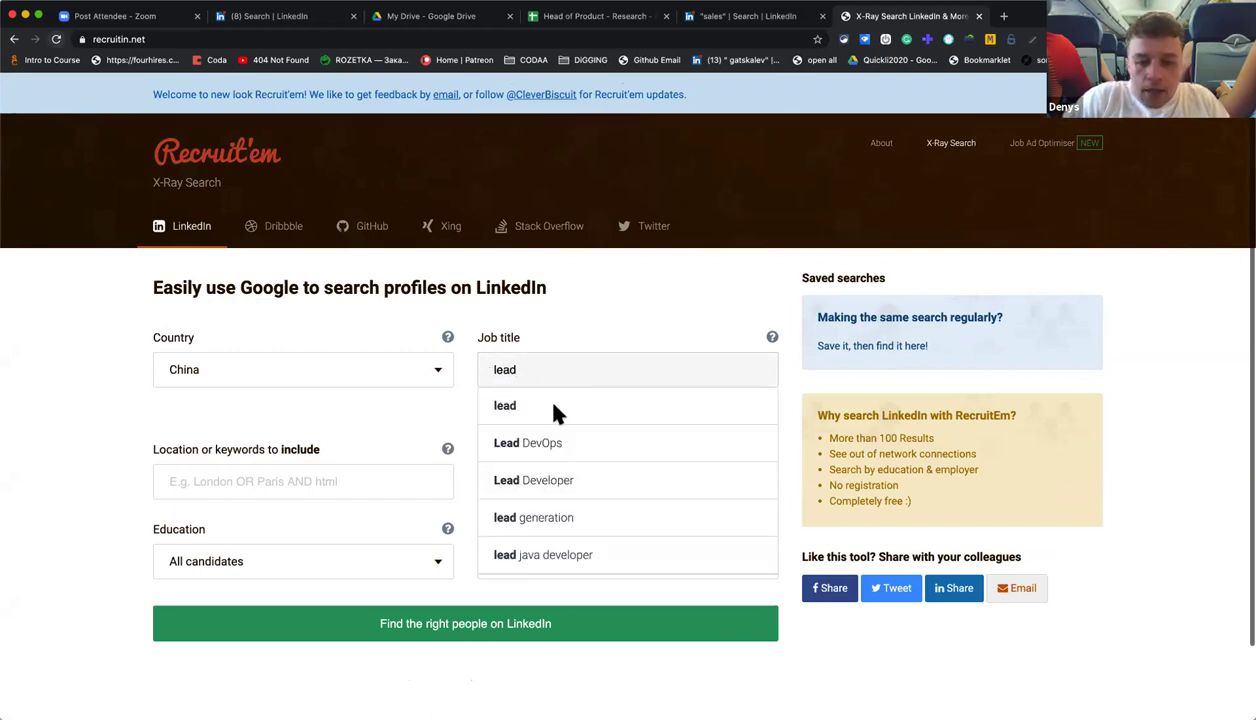
click(567, 530)
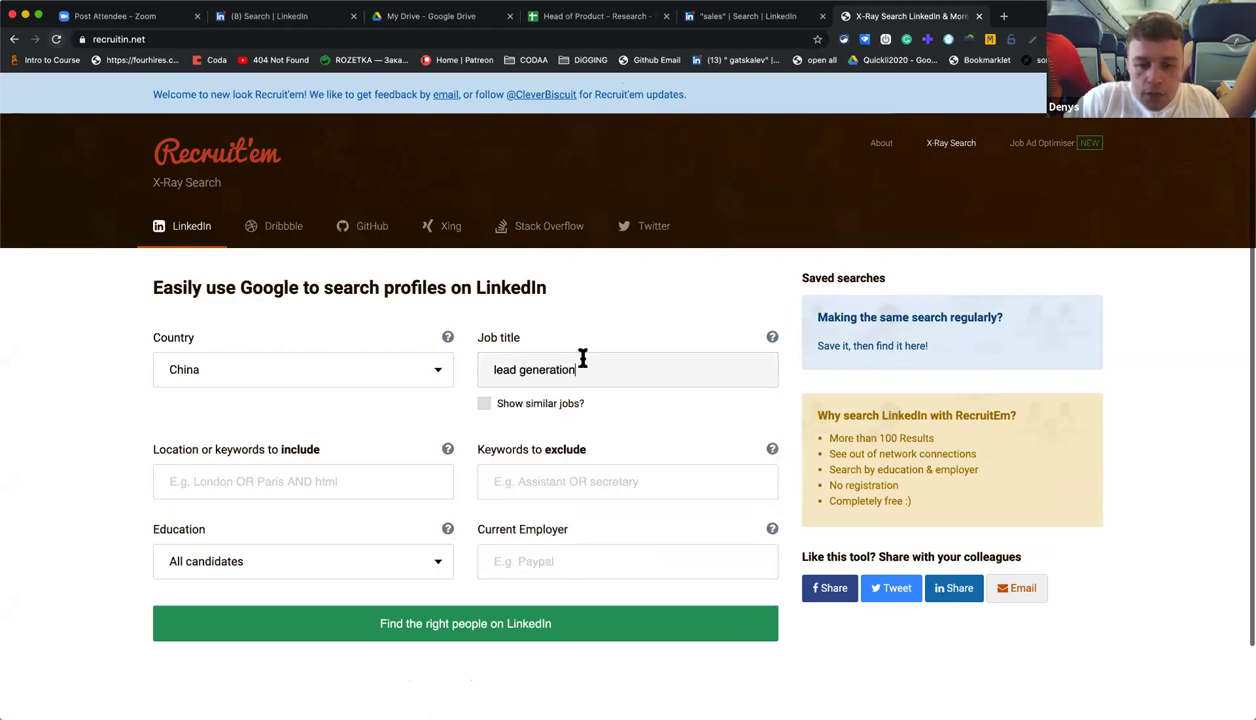
Change the country of the X-Ray search to Ukraine.
click(276, 478)
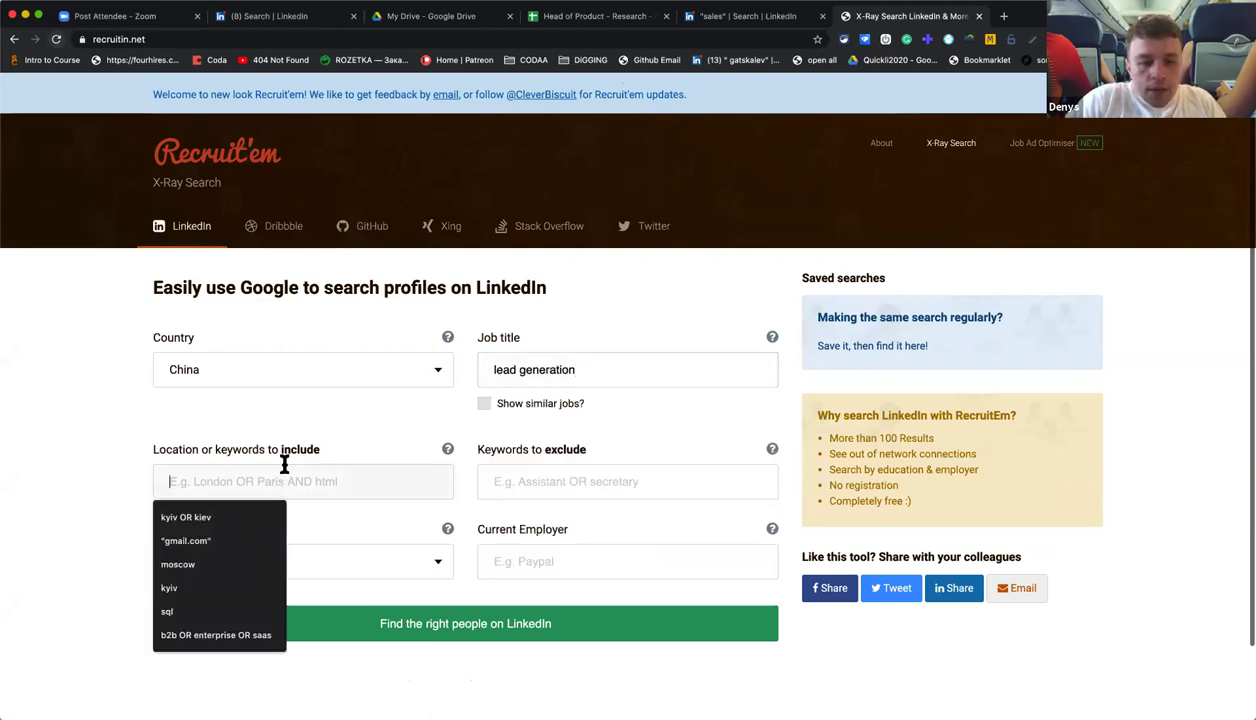
click(289, 367)
text(uk)
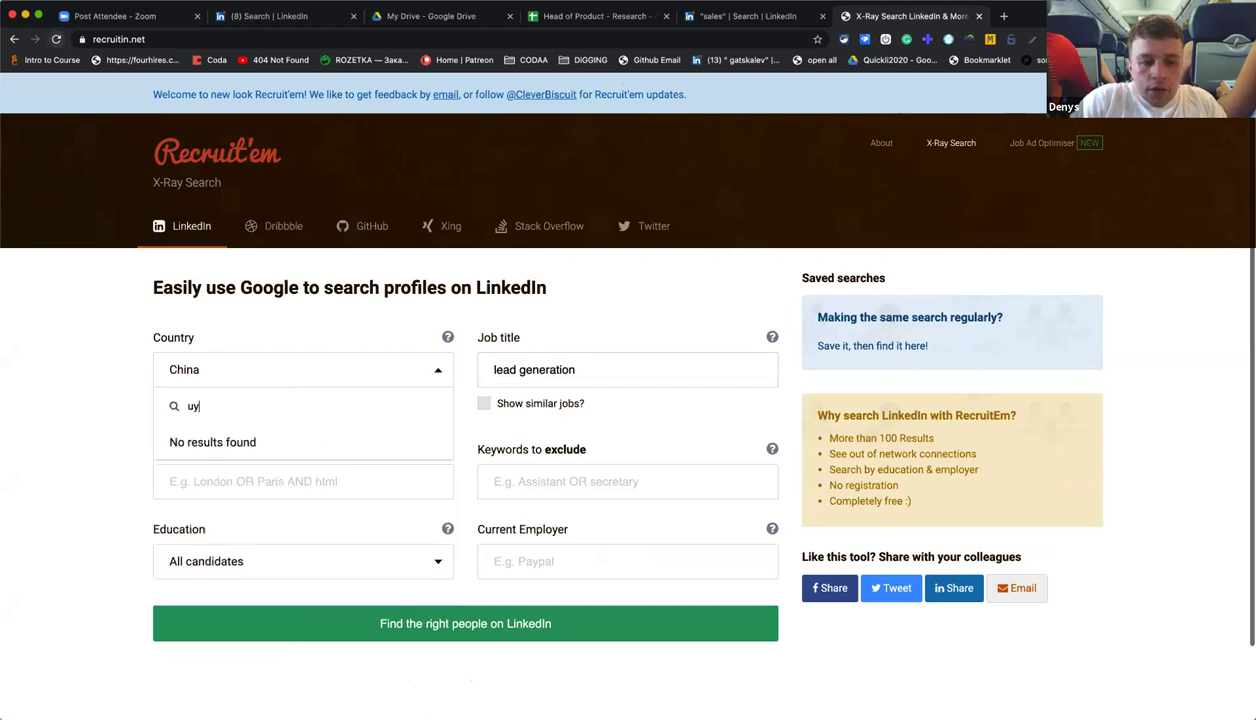
click(245, 452)
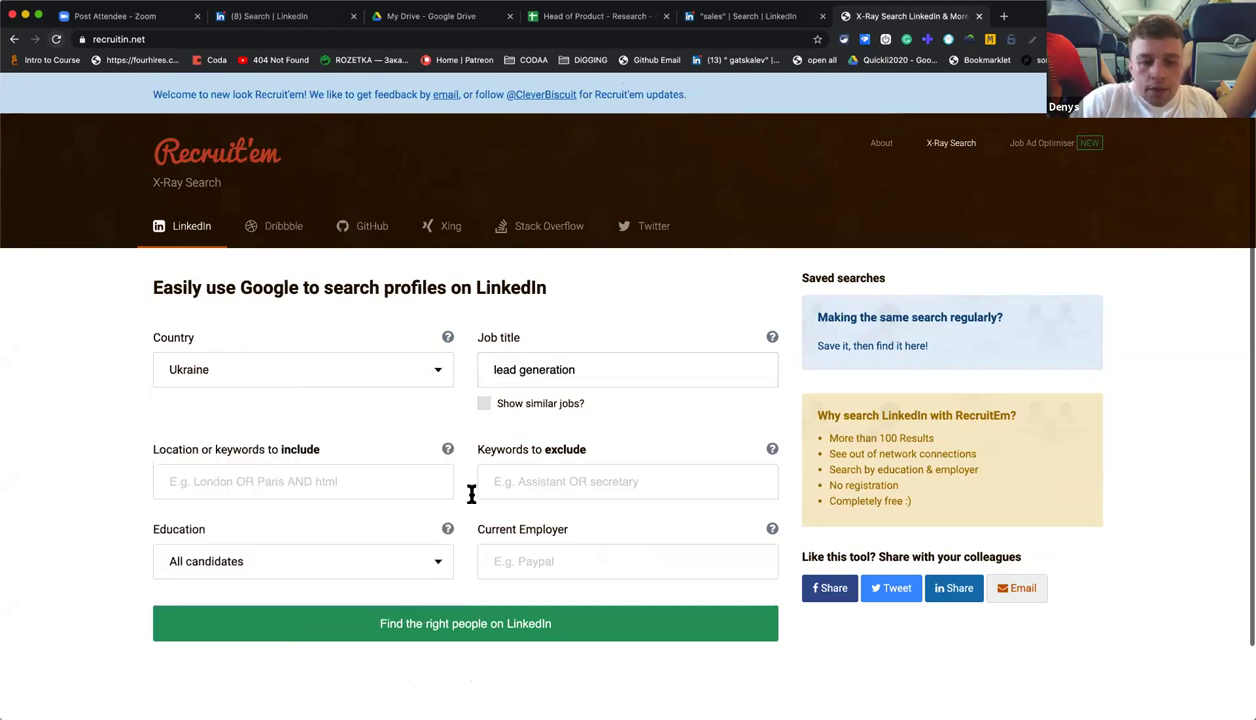
Enter sales as the location or keyword to include in the X-Ray search.
click(590, 483)
click(363, 474)
text(sl)
key(BackSpace)
text(ales)
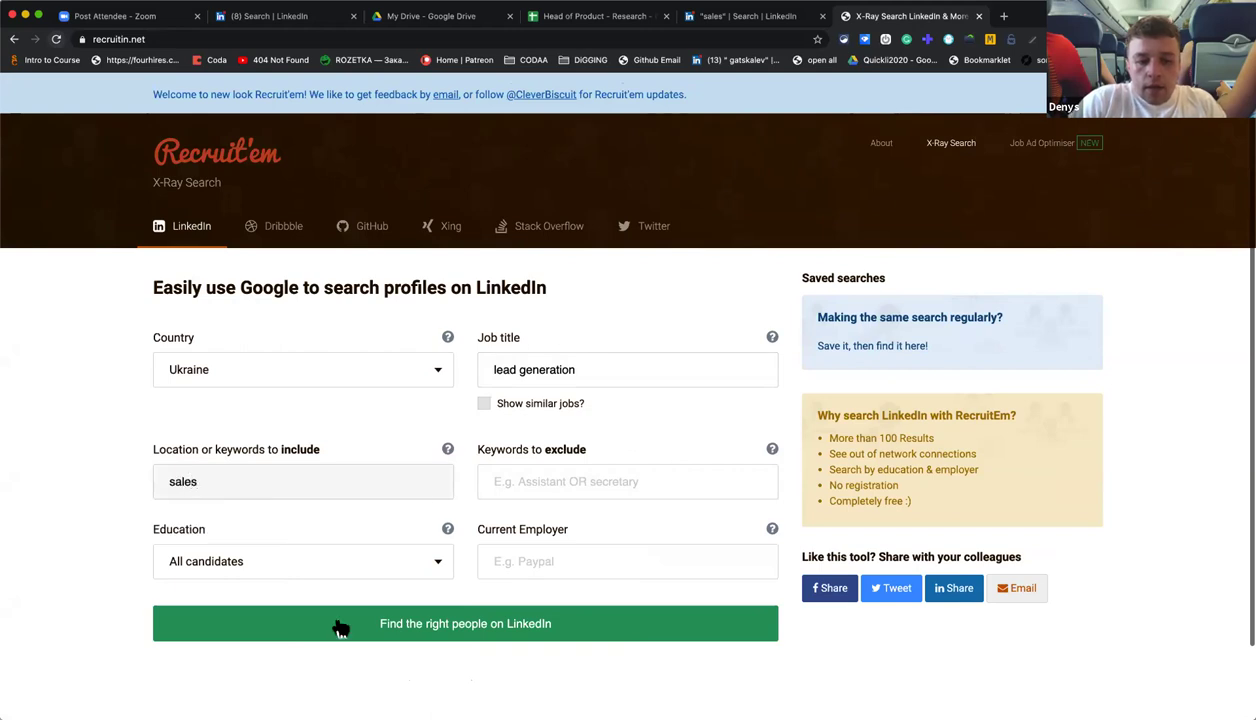
Generate the search query for lead generation and sales profiles and open it in Google.
click(340, 627)
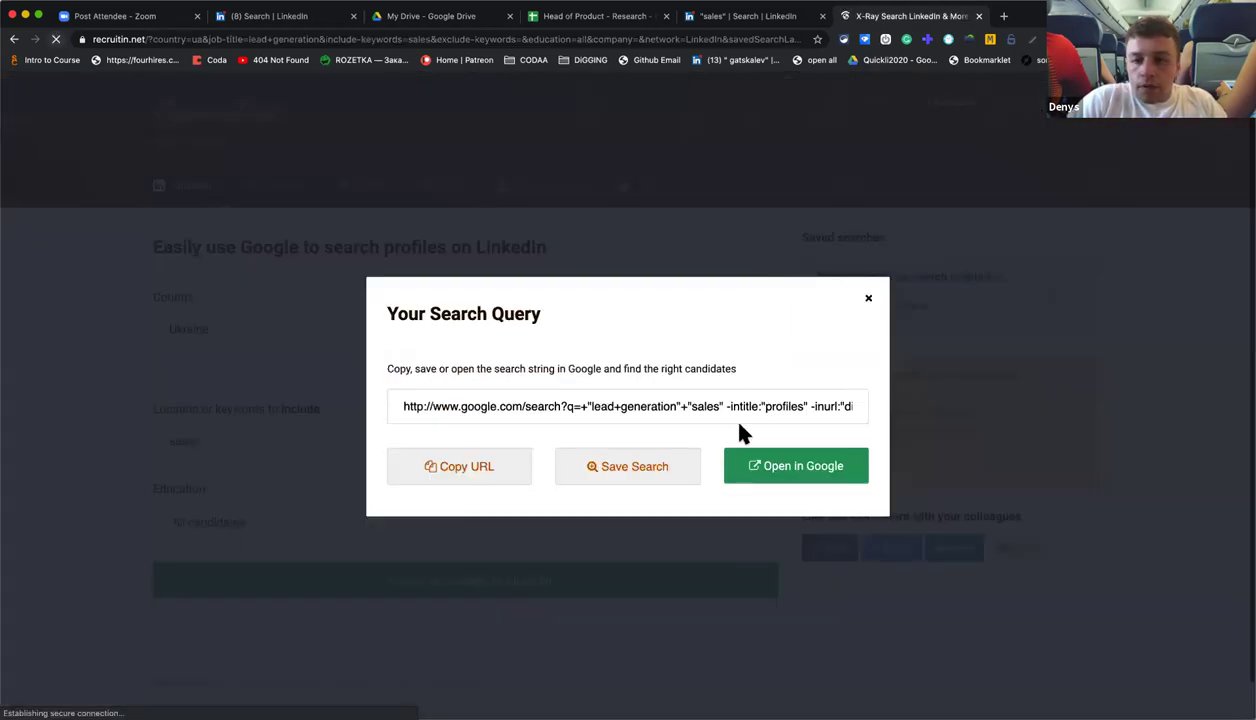
click(743, 467)
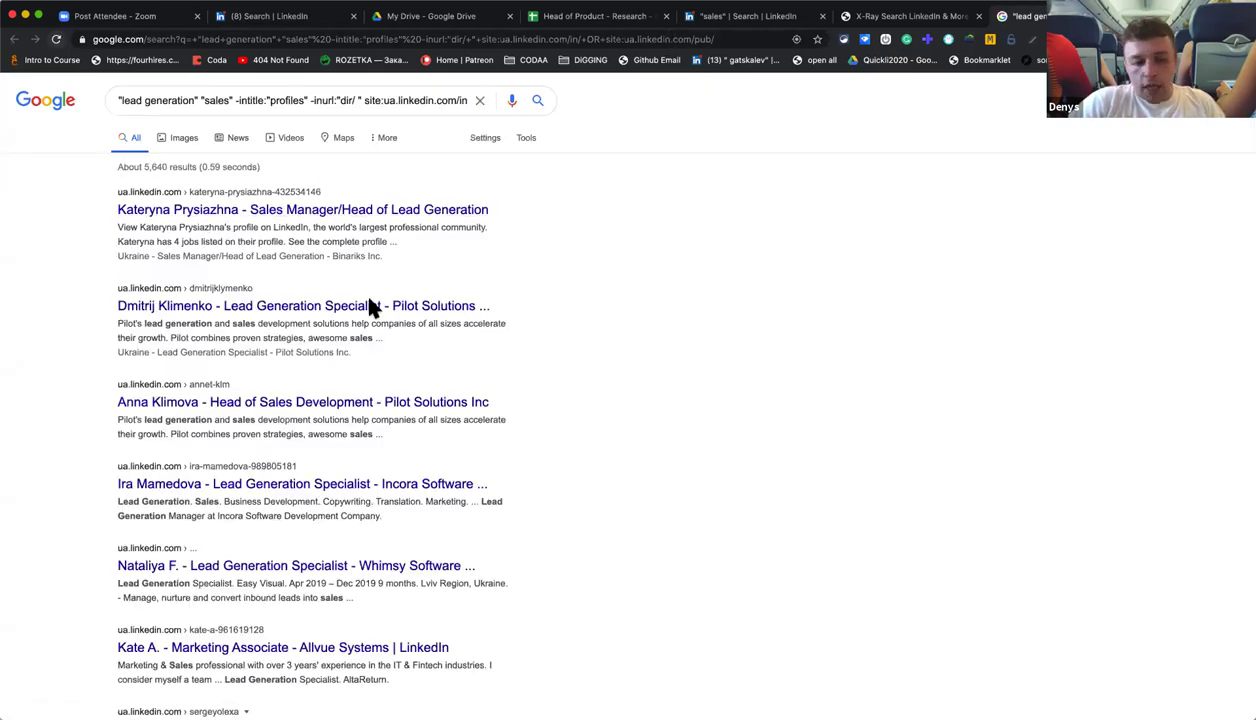
click(424, 40)
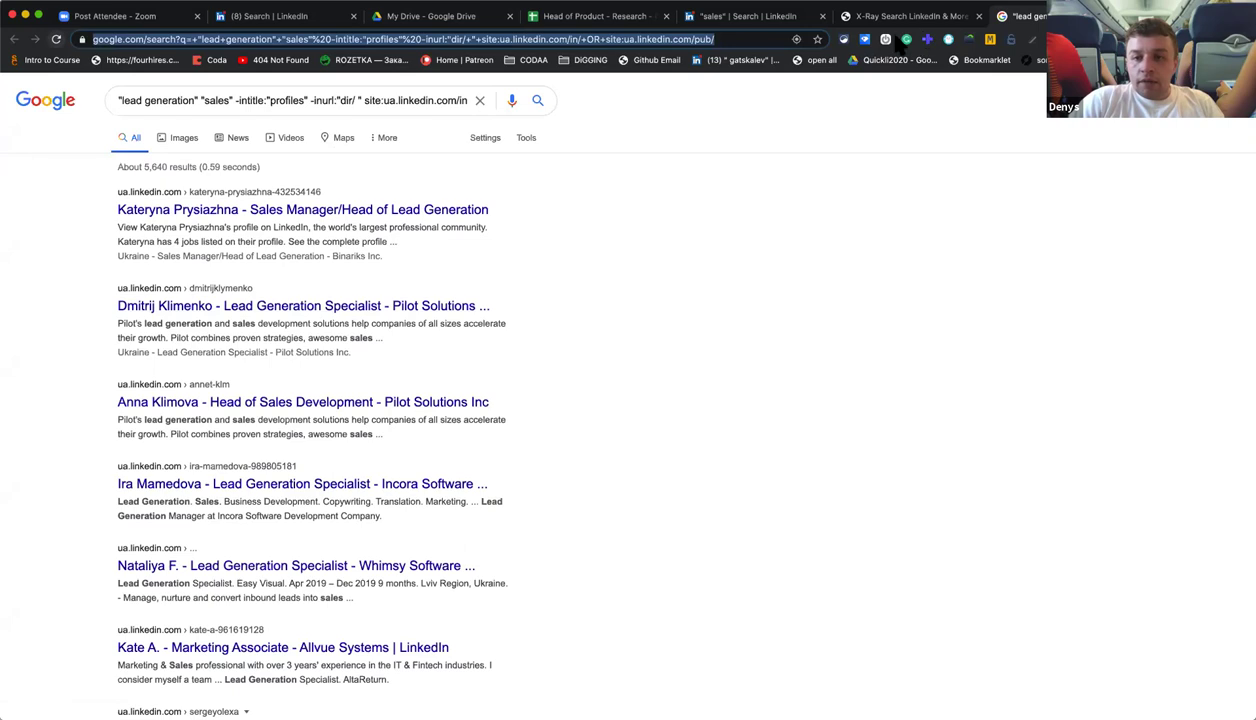
Return to the Recruit'em form, close the query dialog and replace the job title with the suggested sales representative.
key(ctrl+shift+Tab)
click(868, 300)
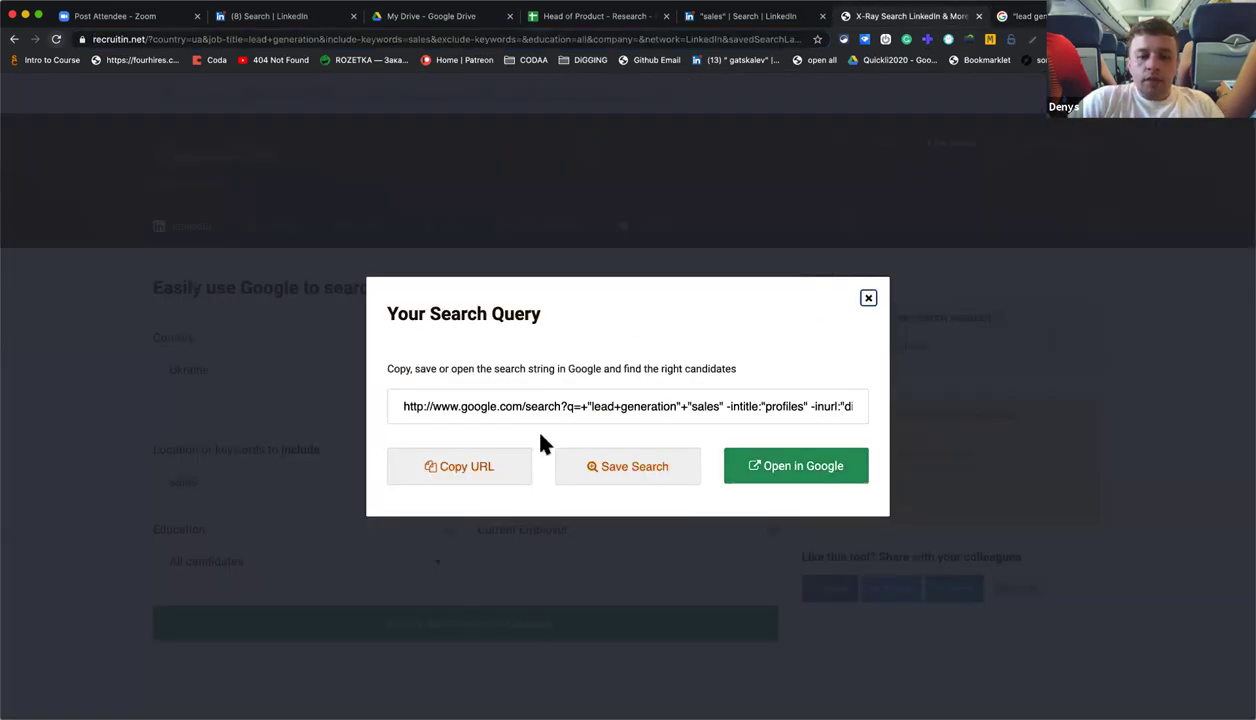
triple_click(608, 370)
text(sl)
key(BackSpace)
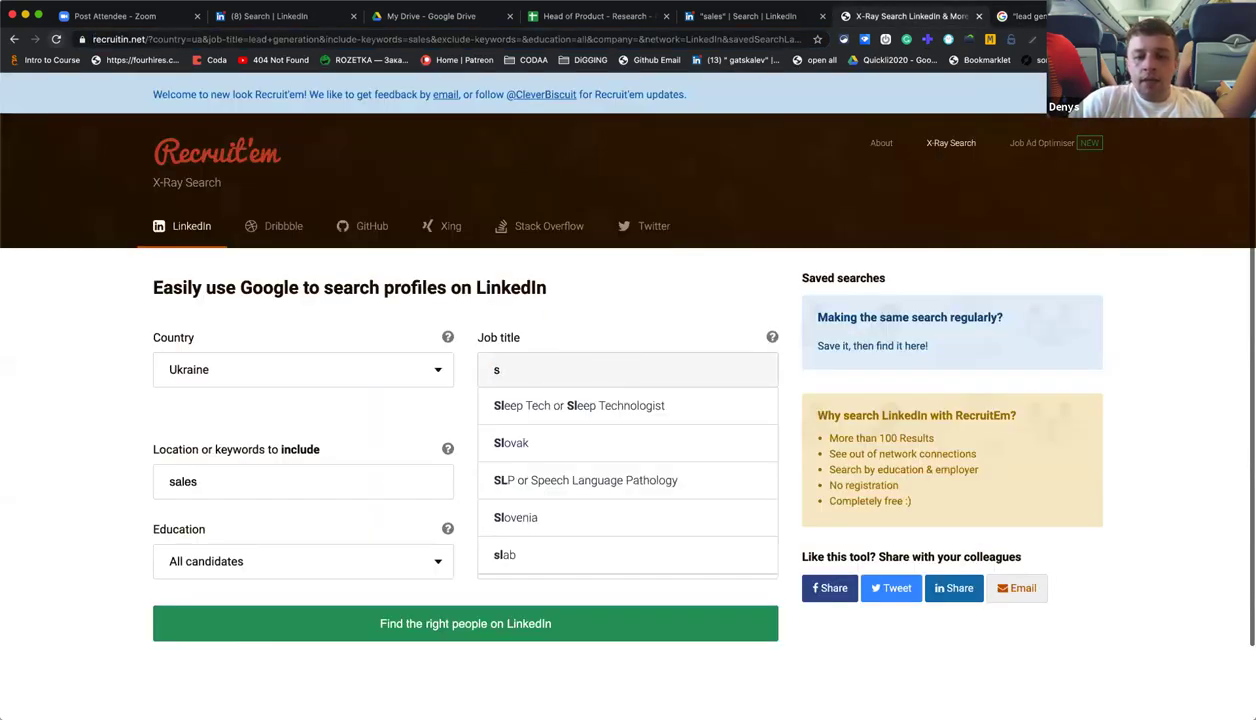
text(AS)
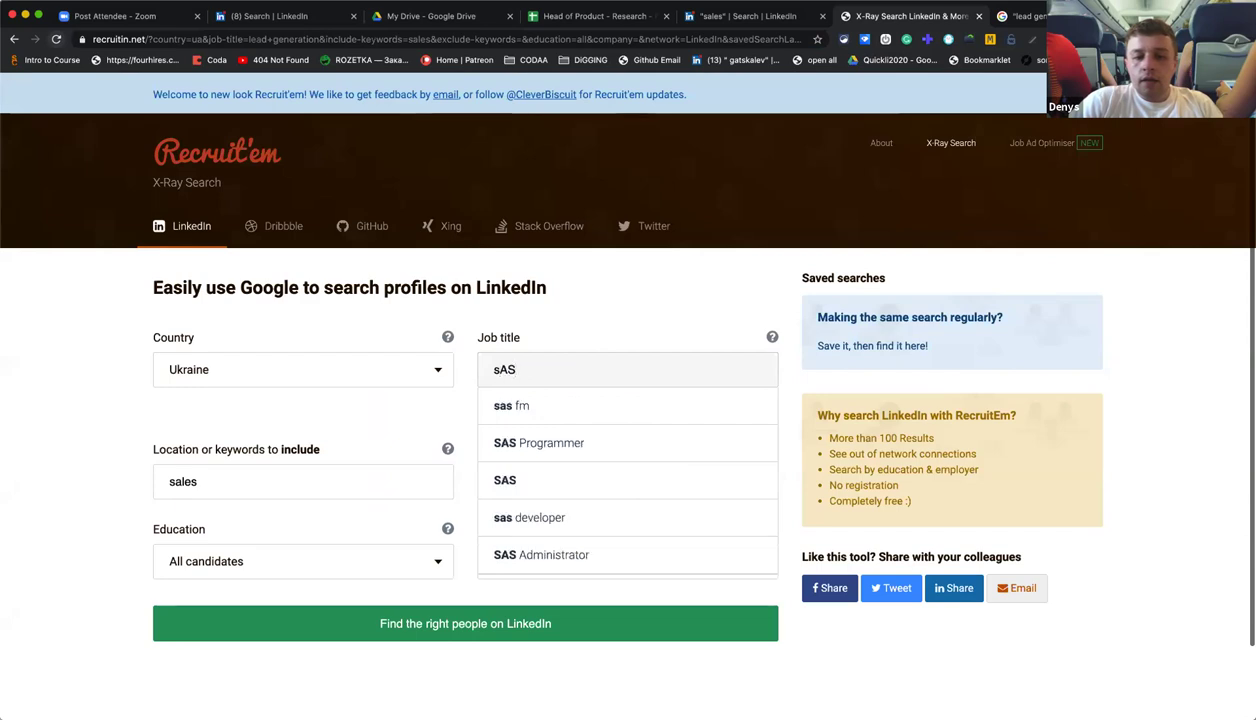
key(BackSpace)
text(les)
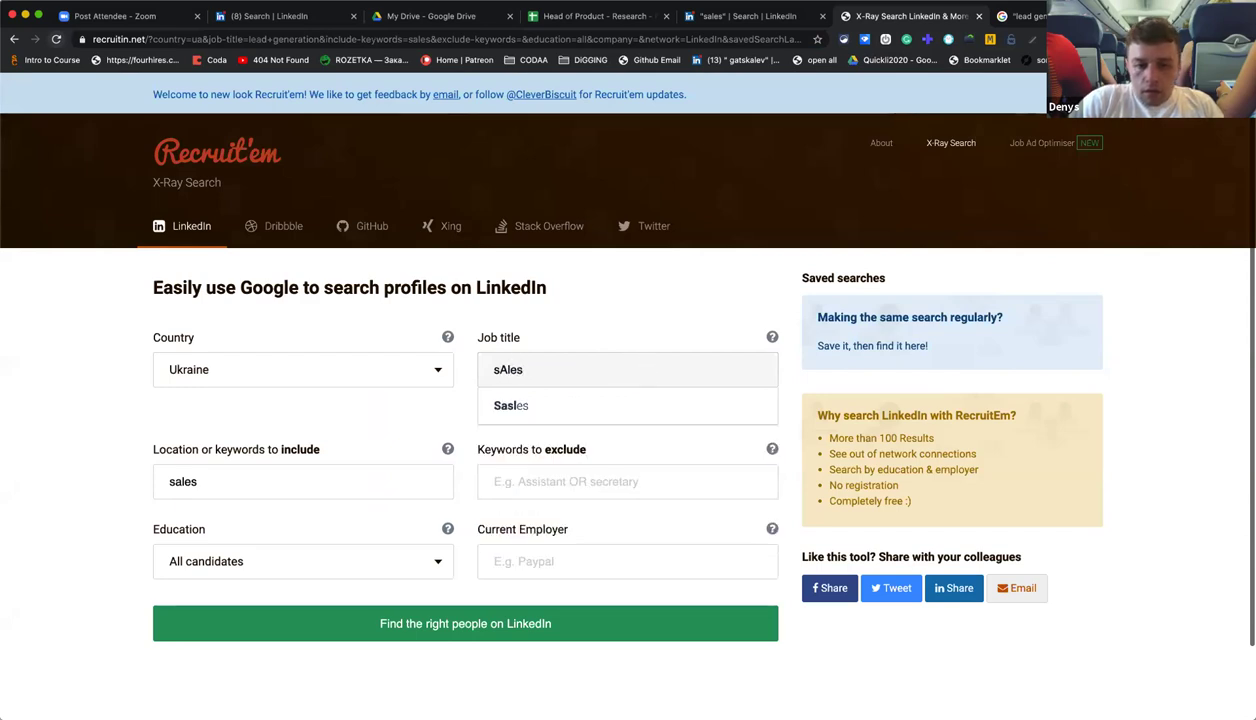
key(super+a)
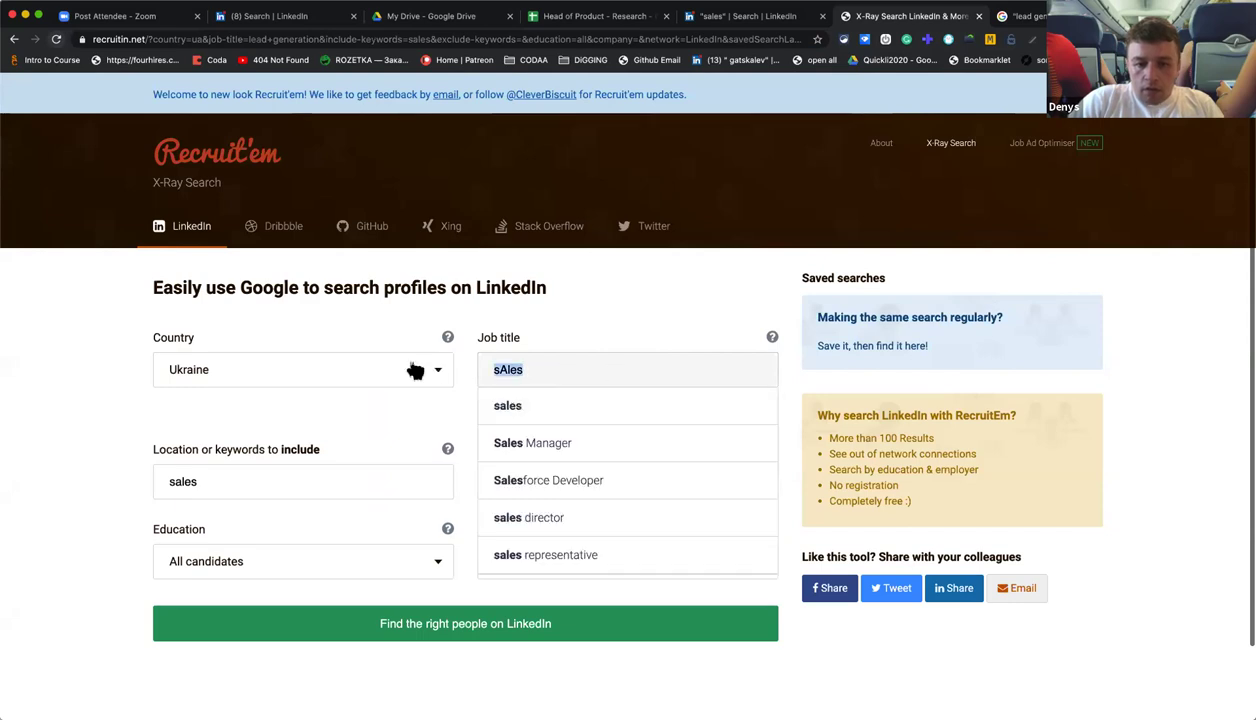
scroll(656, 460, down, 1)
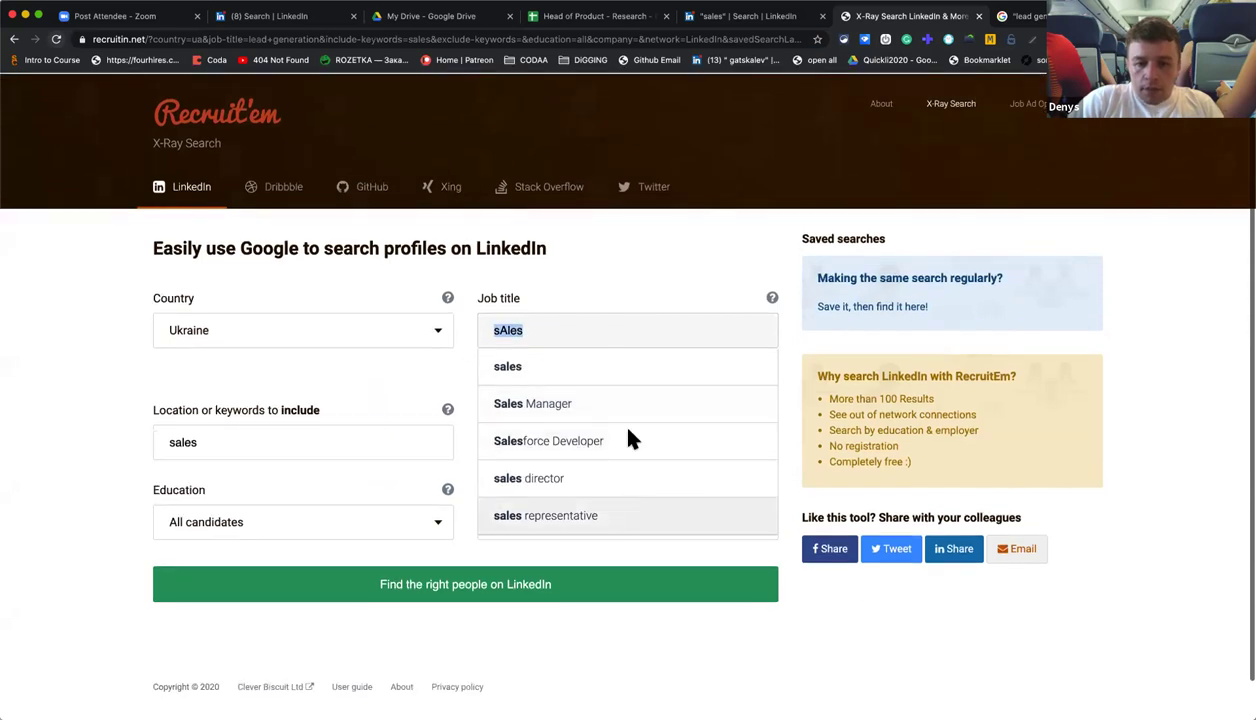
click(614, 514)
Extend the job title to "sales representative or account manager or field sales" and open the generated query in Google.
text(OR)
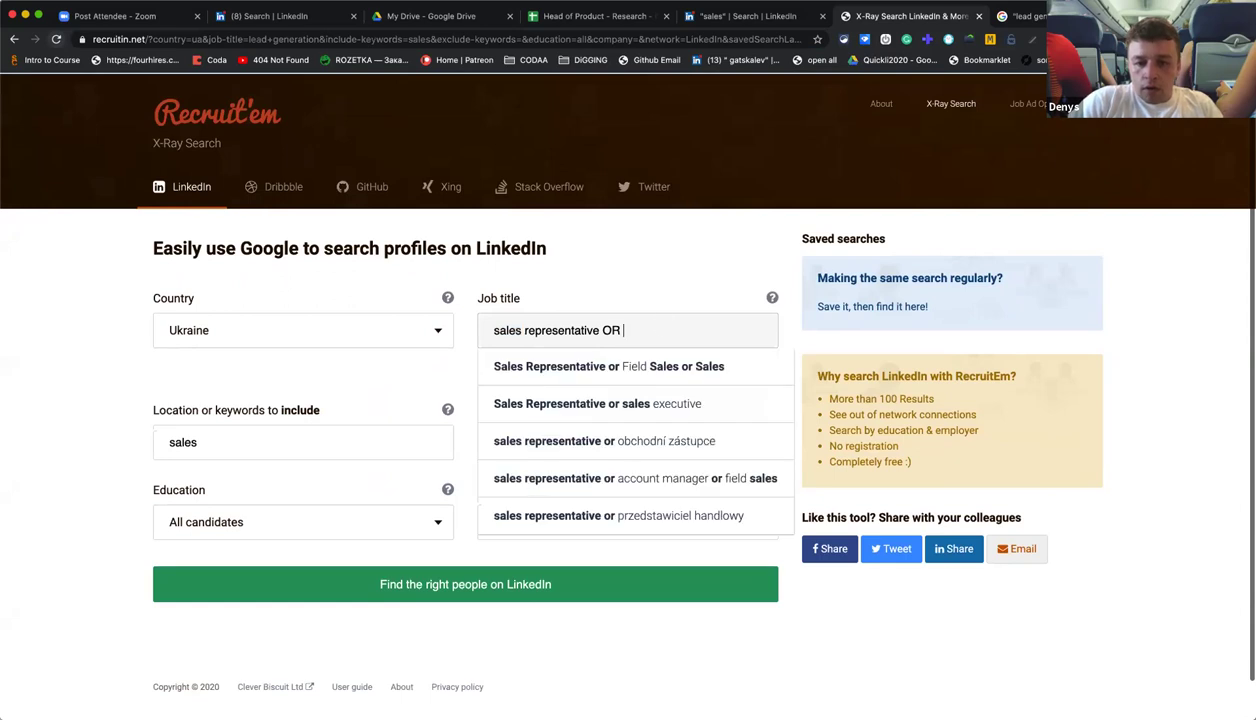
click(672, 478)
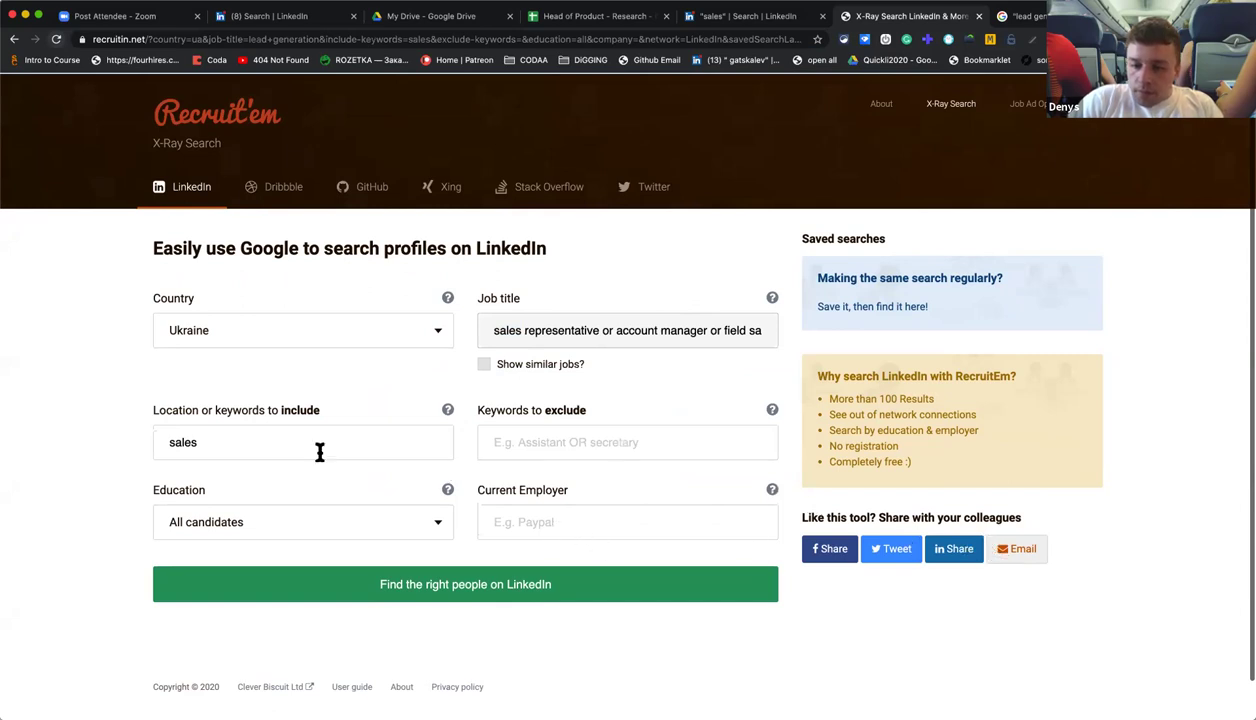
click(465, 598)
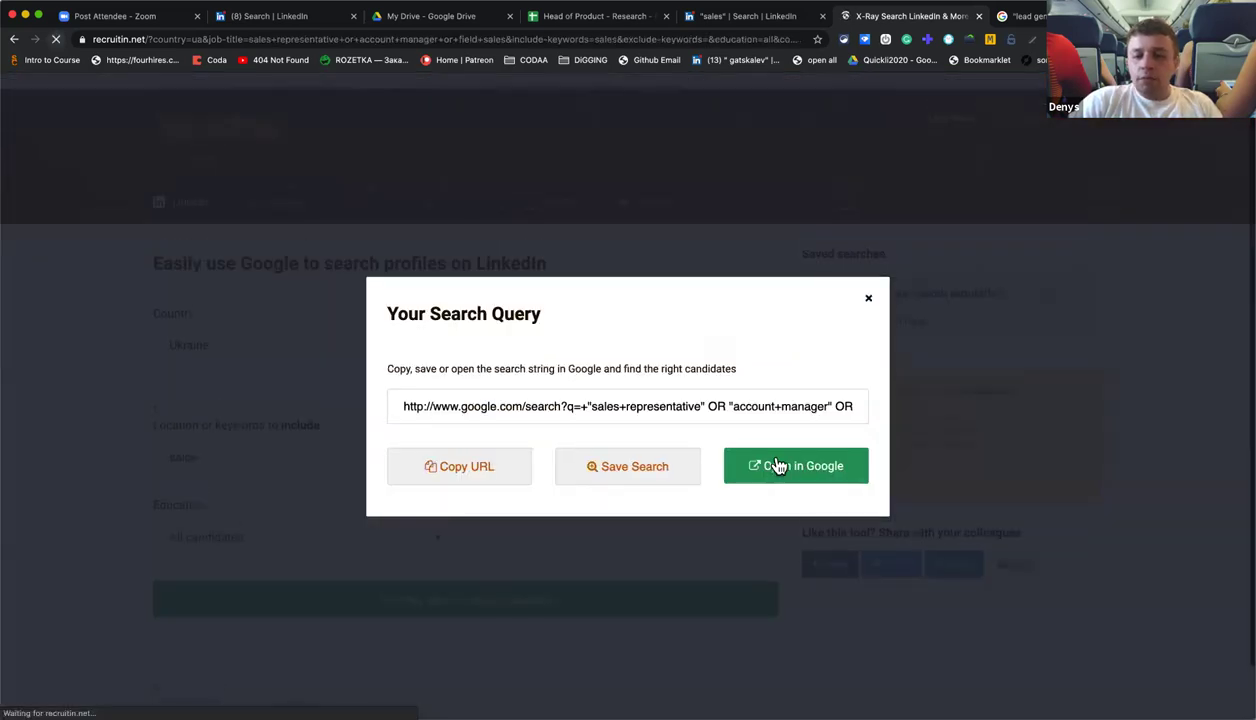
click(775, 466)
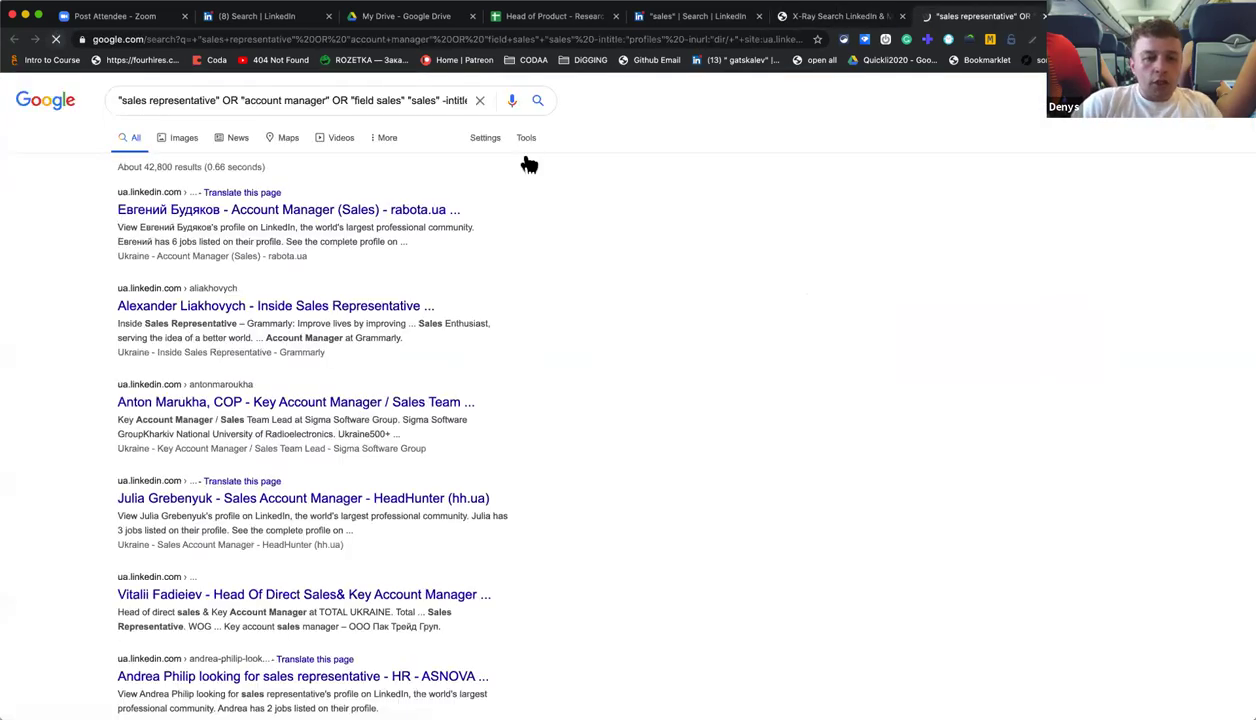
Back in the Recruit'em form, replace the keyword to include with lead generation and generate the search query.
click(790, 20)
click(333, 470)
double_click(311, 482)
text(le)
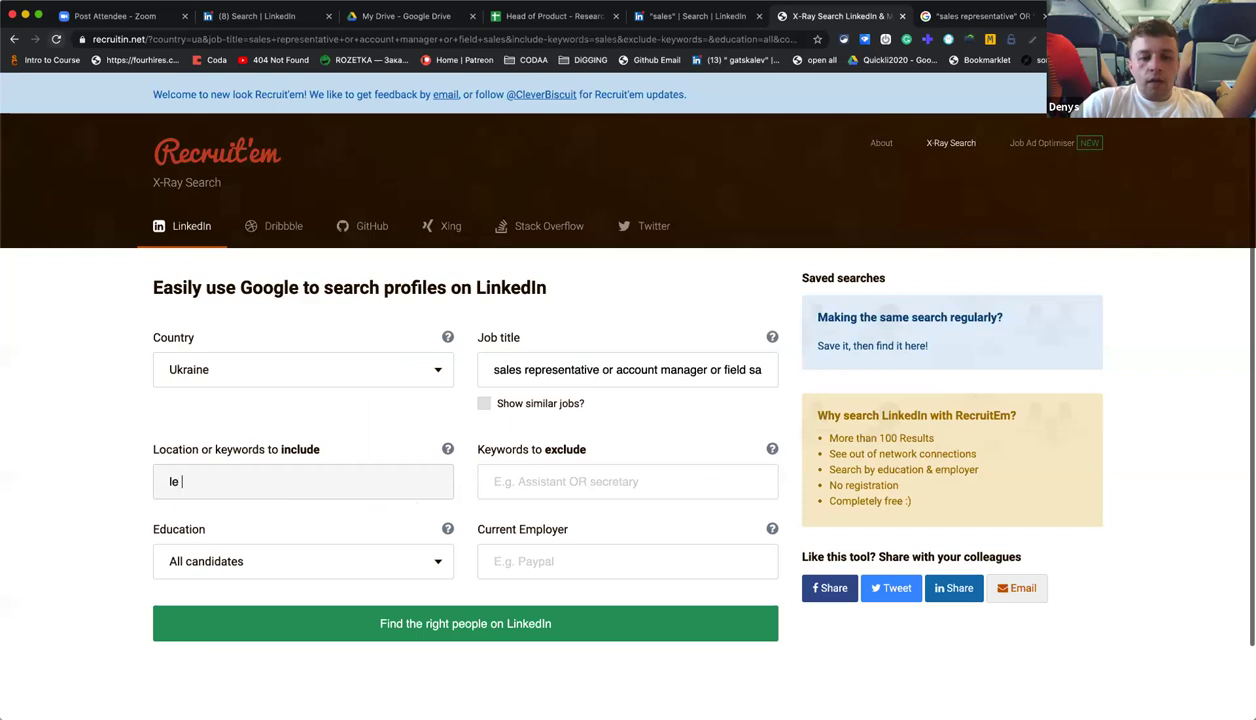
text(ad gener)
key(BackSpace)
key(BackSpace)
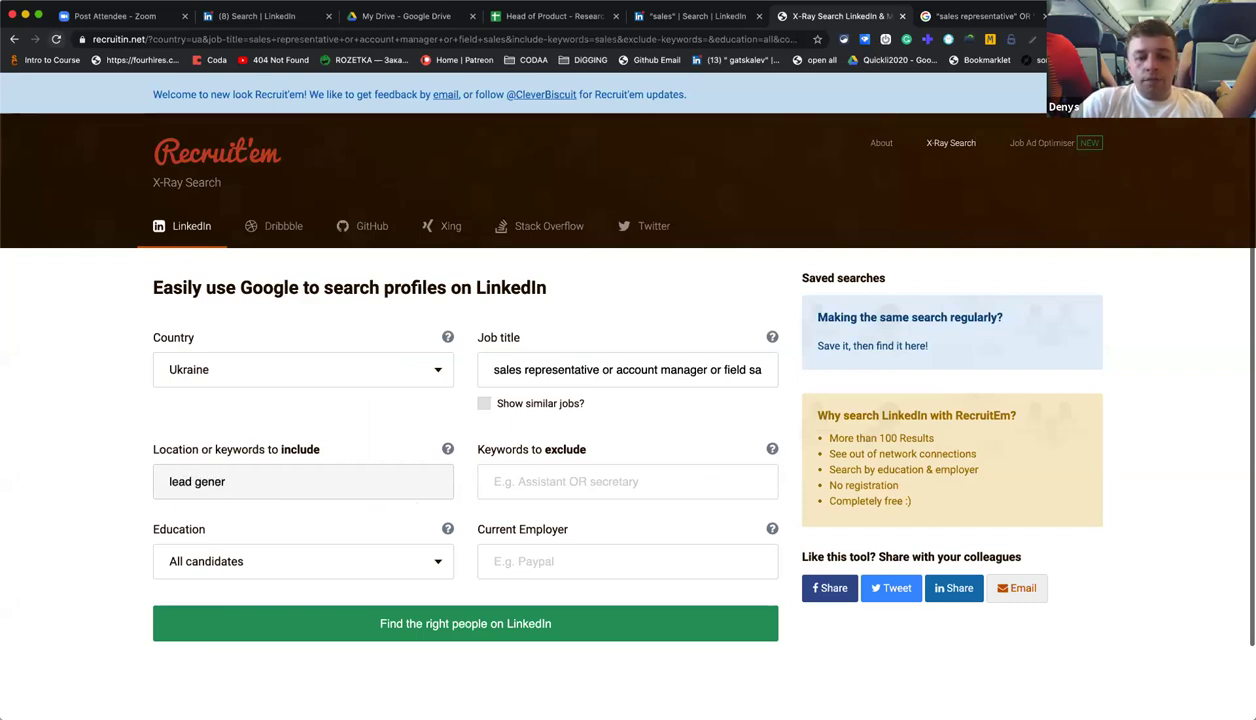
text(ation)
click(446, 628)
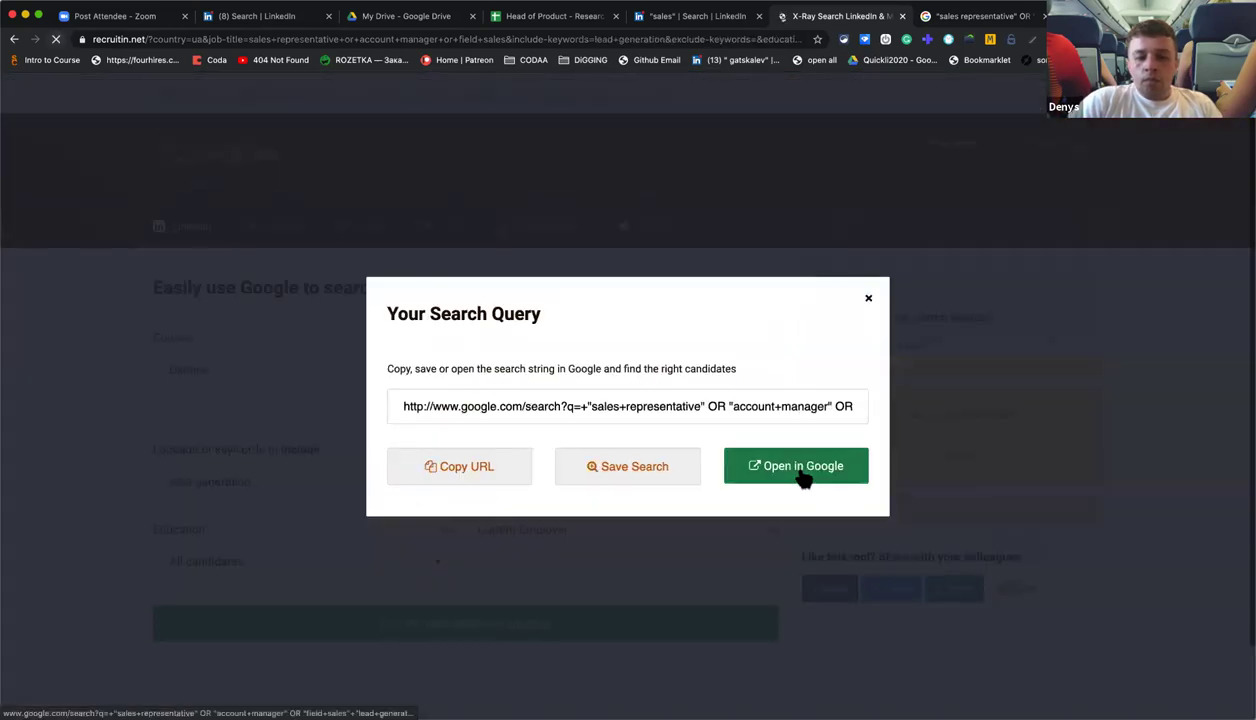
Open the generated lead generation query in Google, close its results and return to the earlier sales results.
click(801, 474)
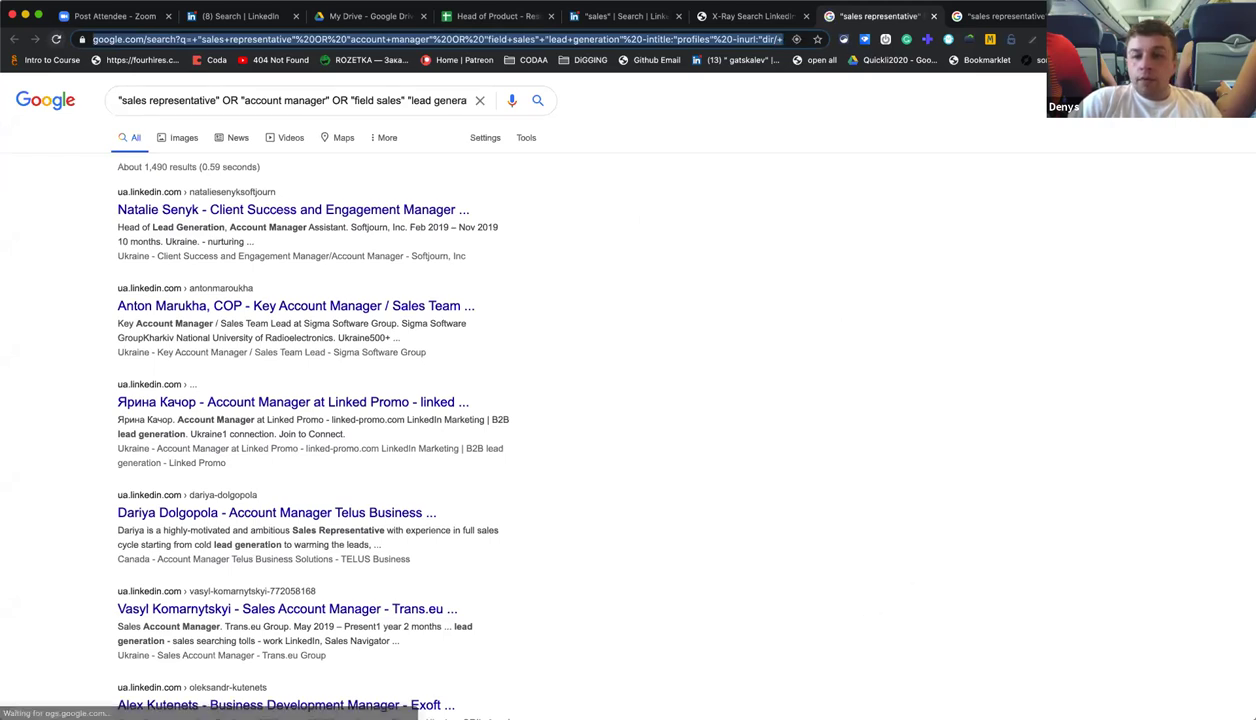
click(933, 16)
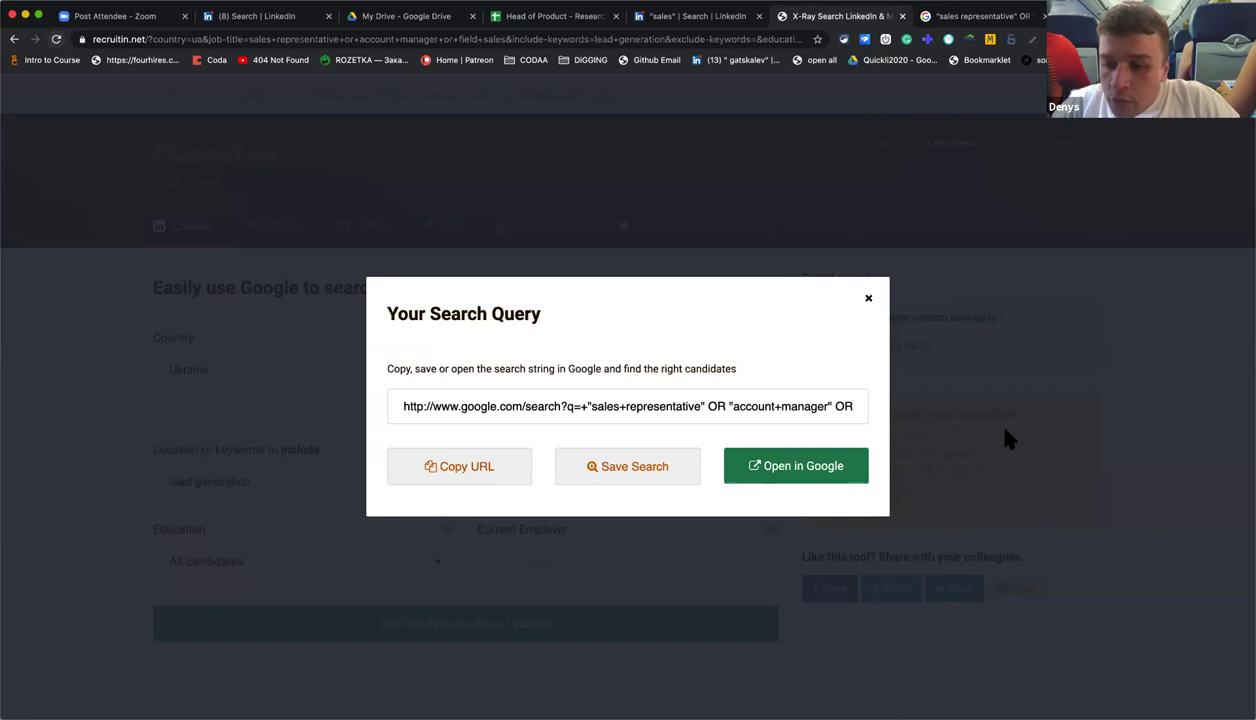
click(933, 17)
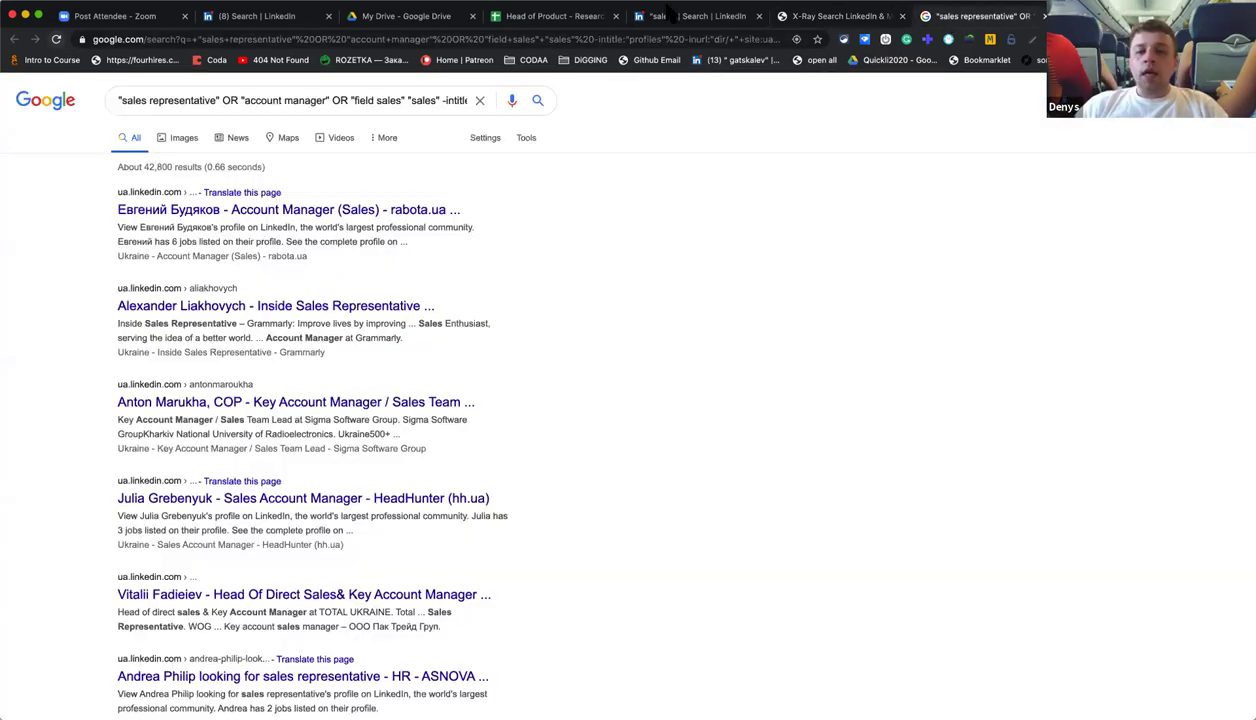
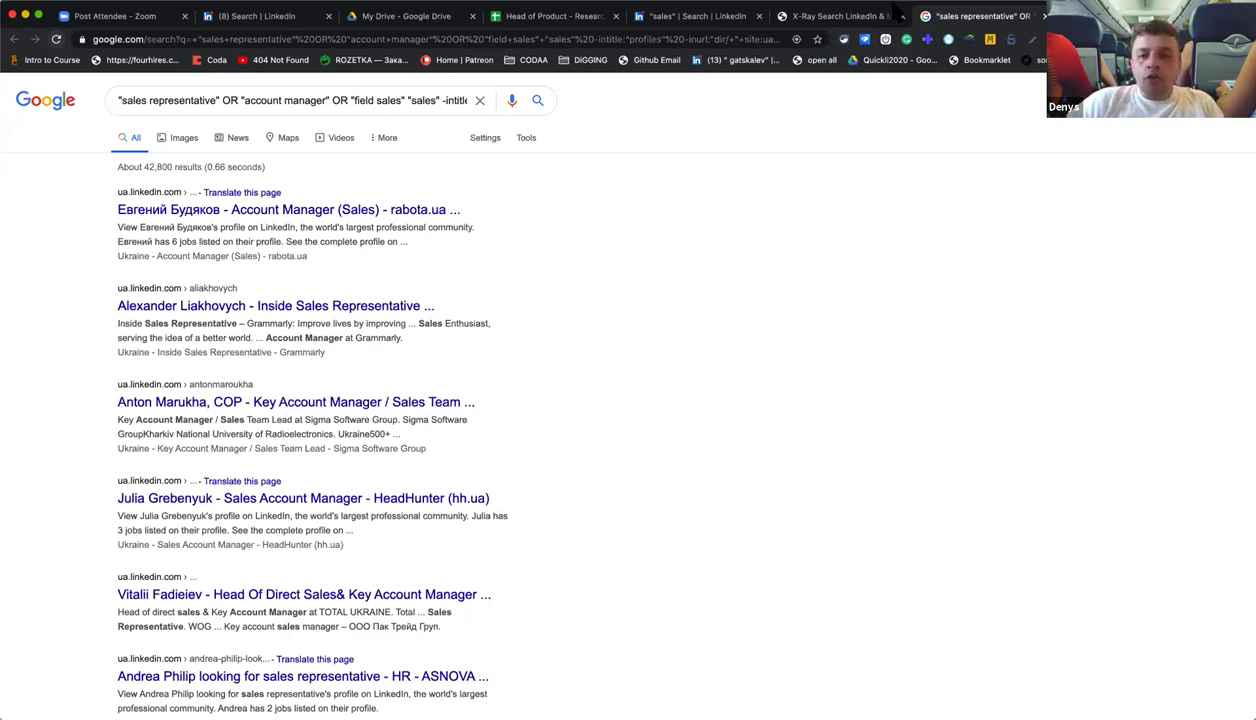
click(860, 17)
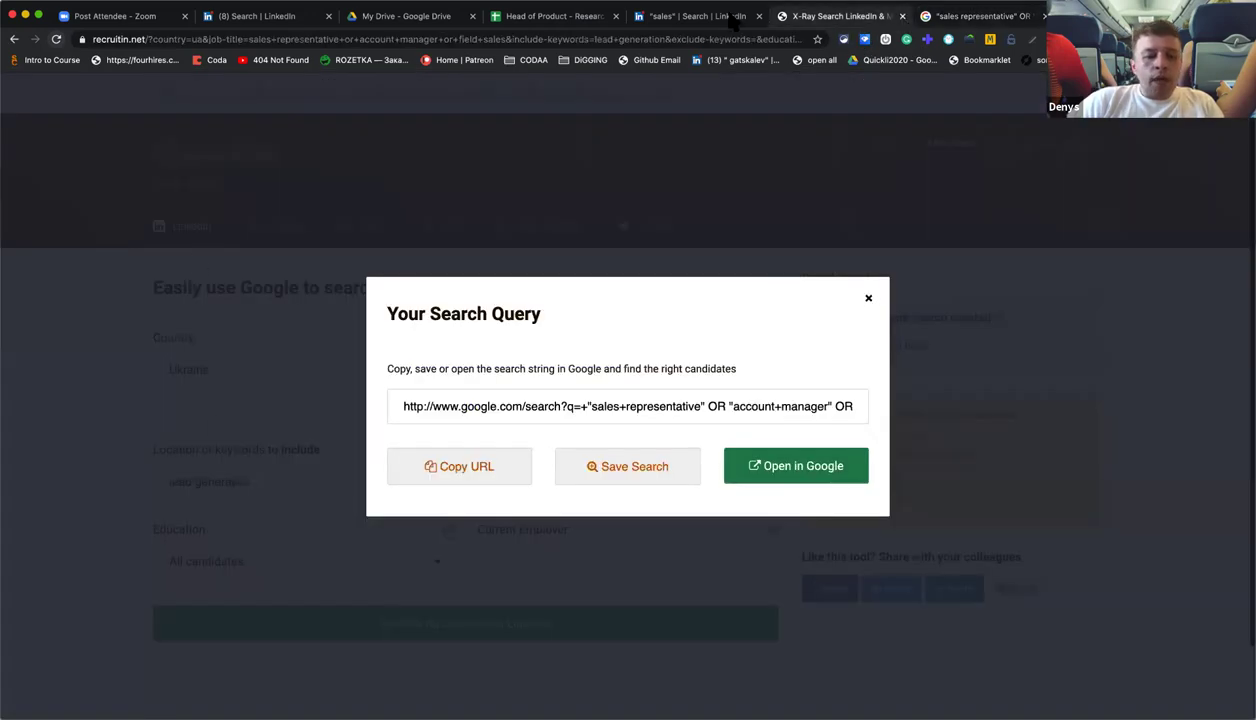
click(972, 18)
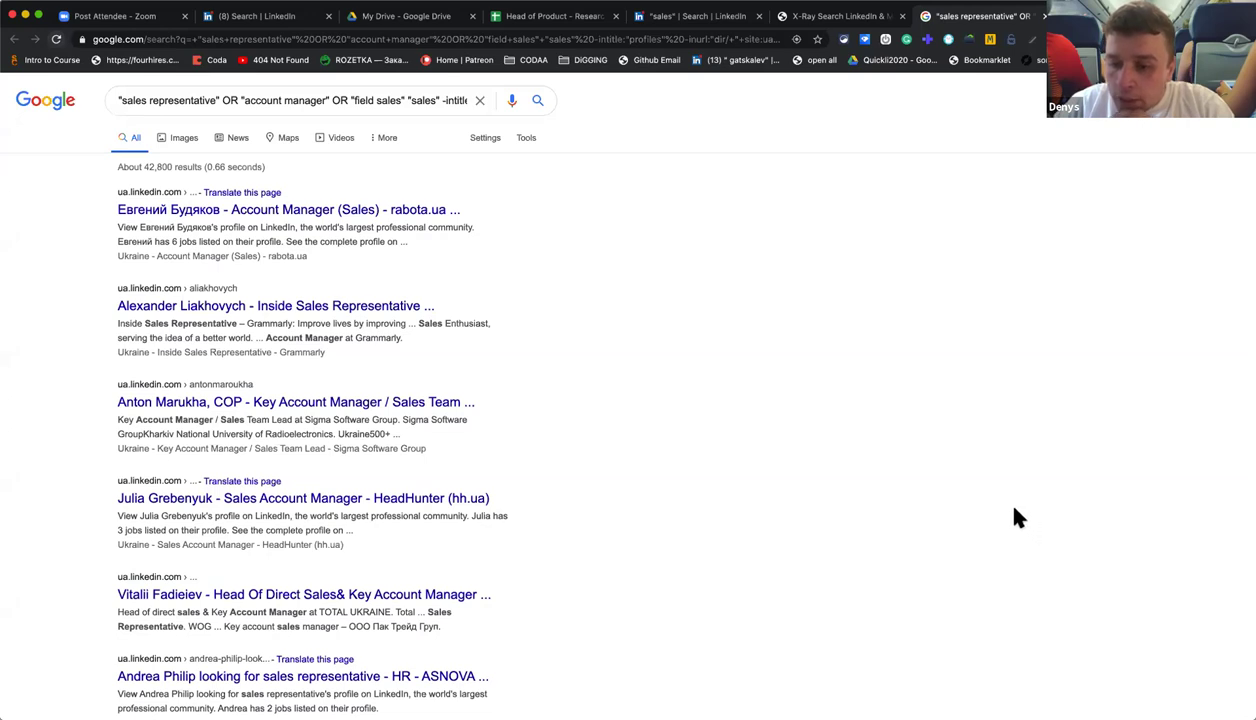
Replace the Recruit'em page with the Stack Exchange Data Explorer query "Find contactable developers by tag, location and other".
click(825, 18)
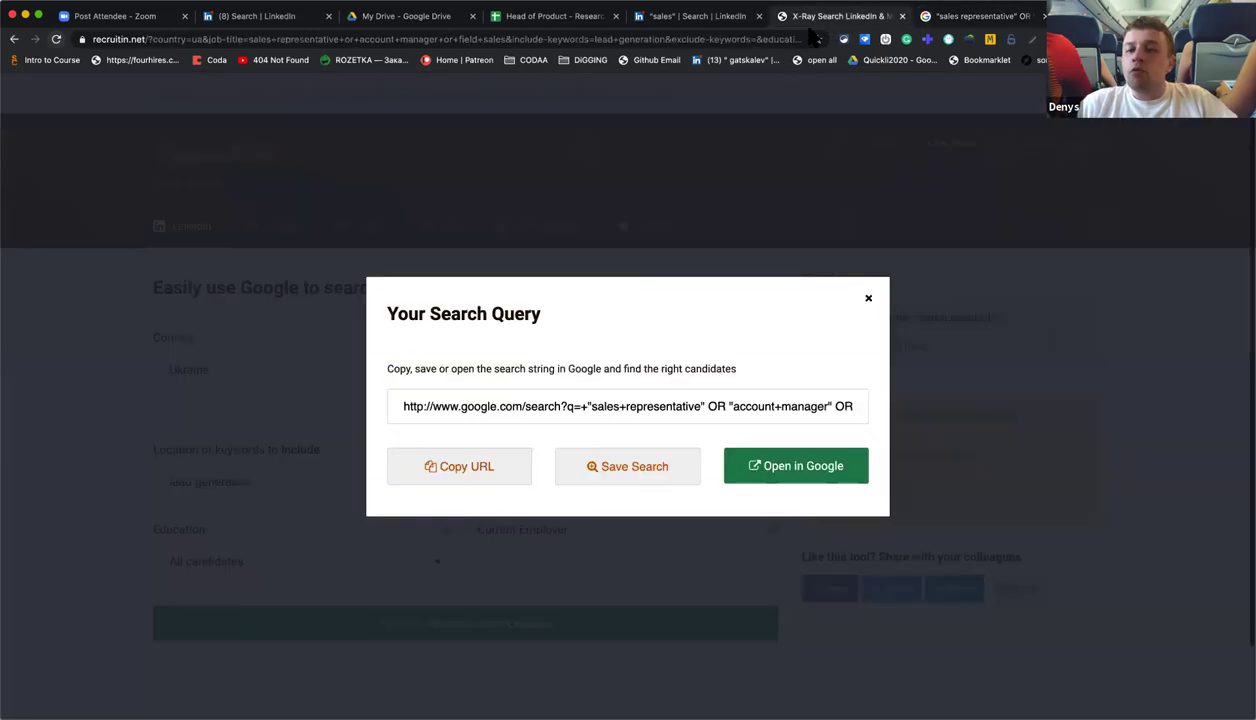
click(741, 40)
text(m)
key(BackSpace)
text(st)
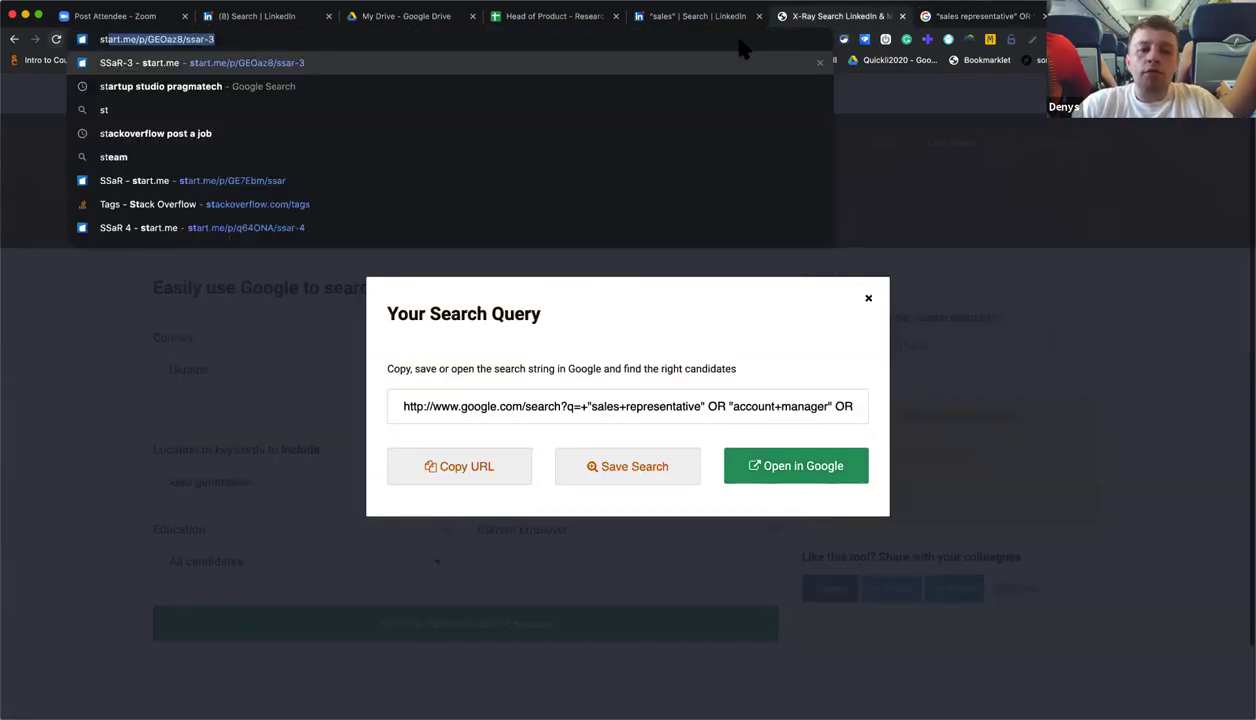
key(BackSpace)
text(d)
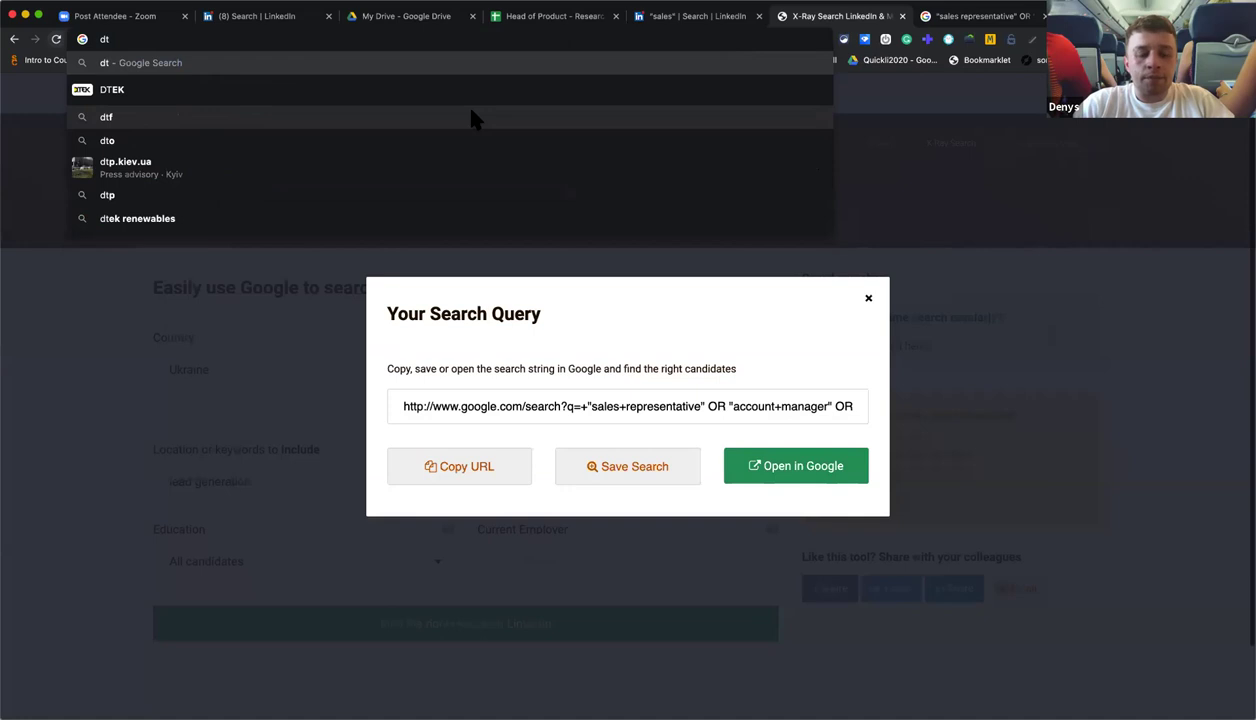
text(at)
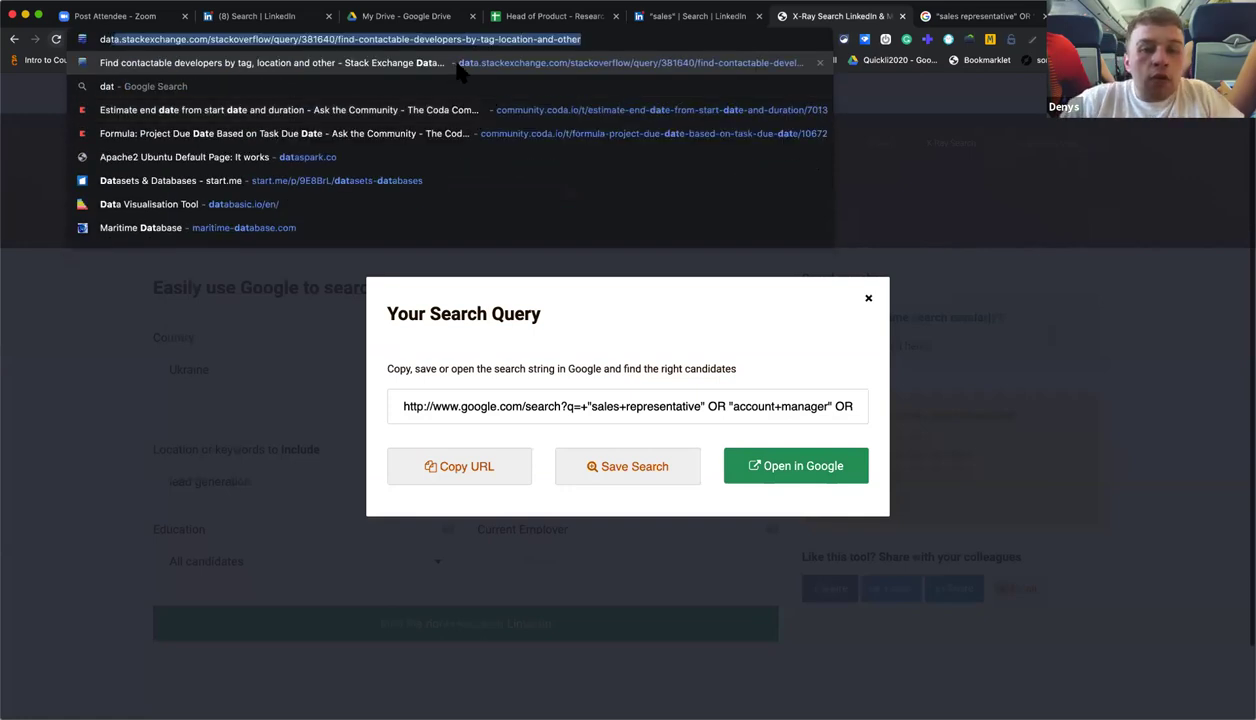
key(Return)
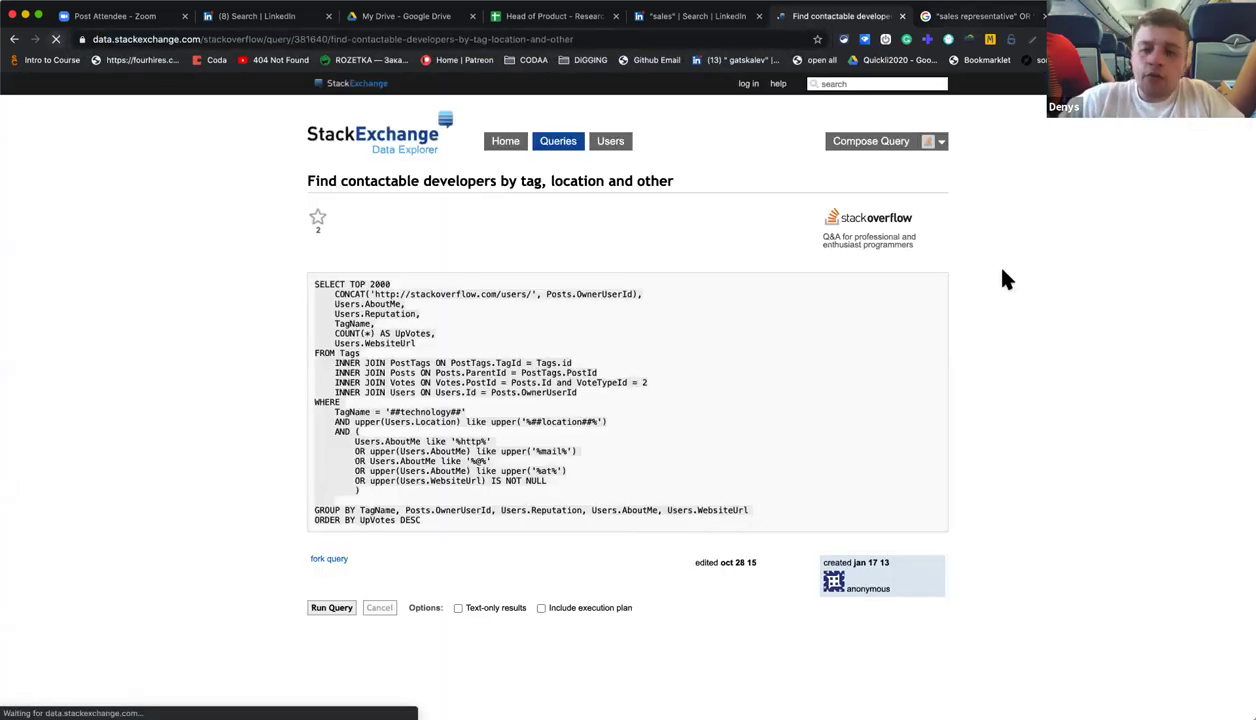
Examine the query's technology and location parameters at an enlarged page size.
click(448, 621)
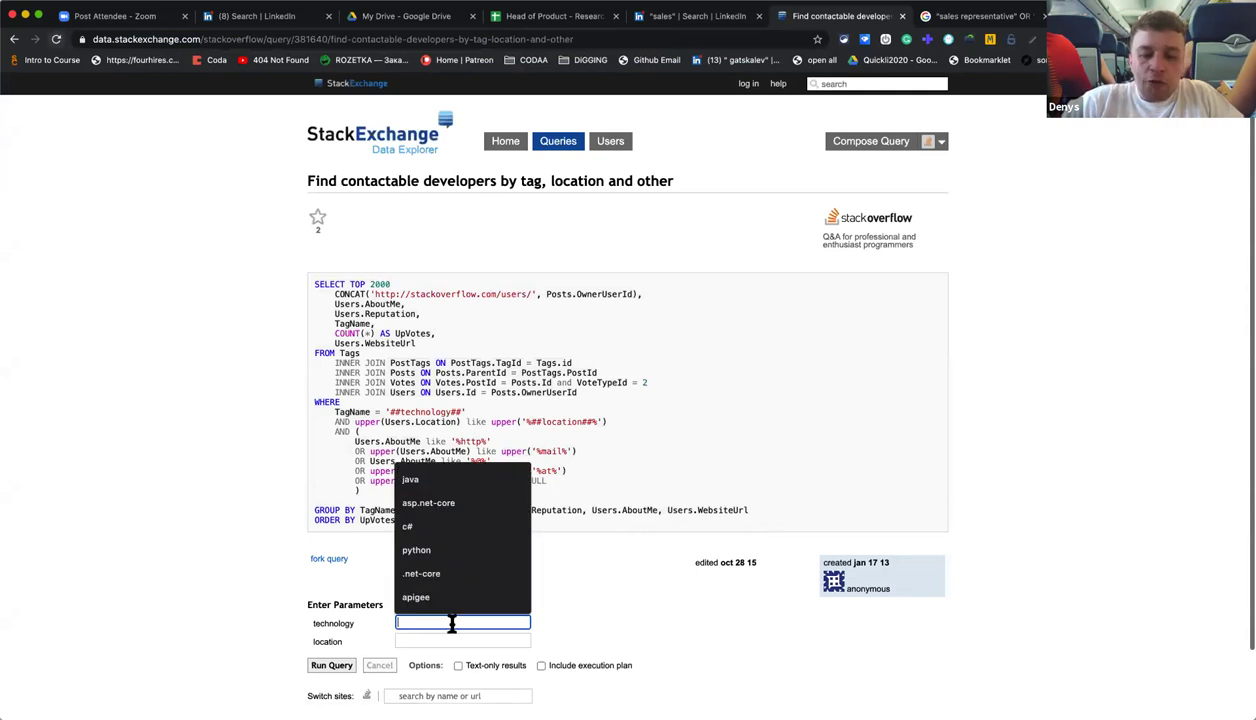
key(super+equal)
key(super+equal)
key(super+equal)
key(super+equal)
key(super+equal)
key(super+equal)
key(super+equal)
key(super+equal)
key(super+equal)
key(super+equal)
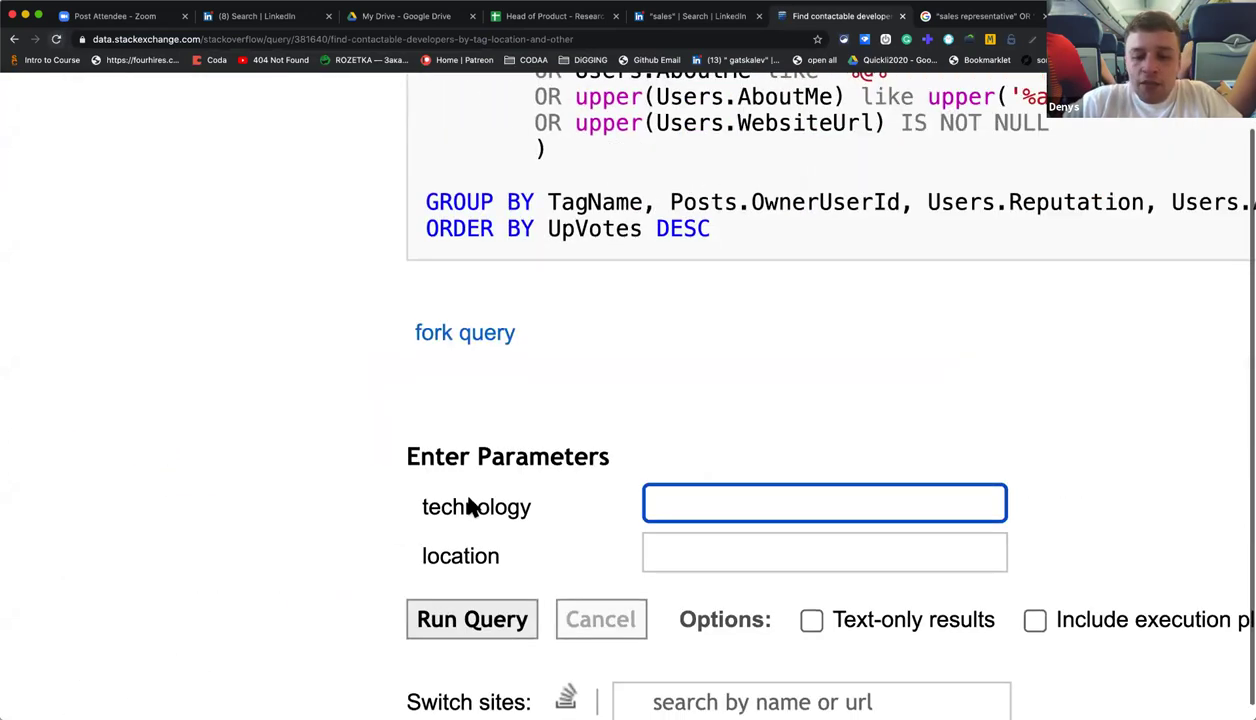
scroll(513, 257, right, 3)
scroll(513, 257, up, 2)
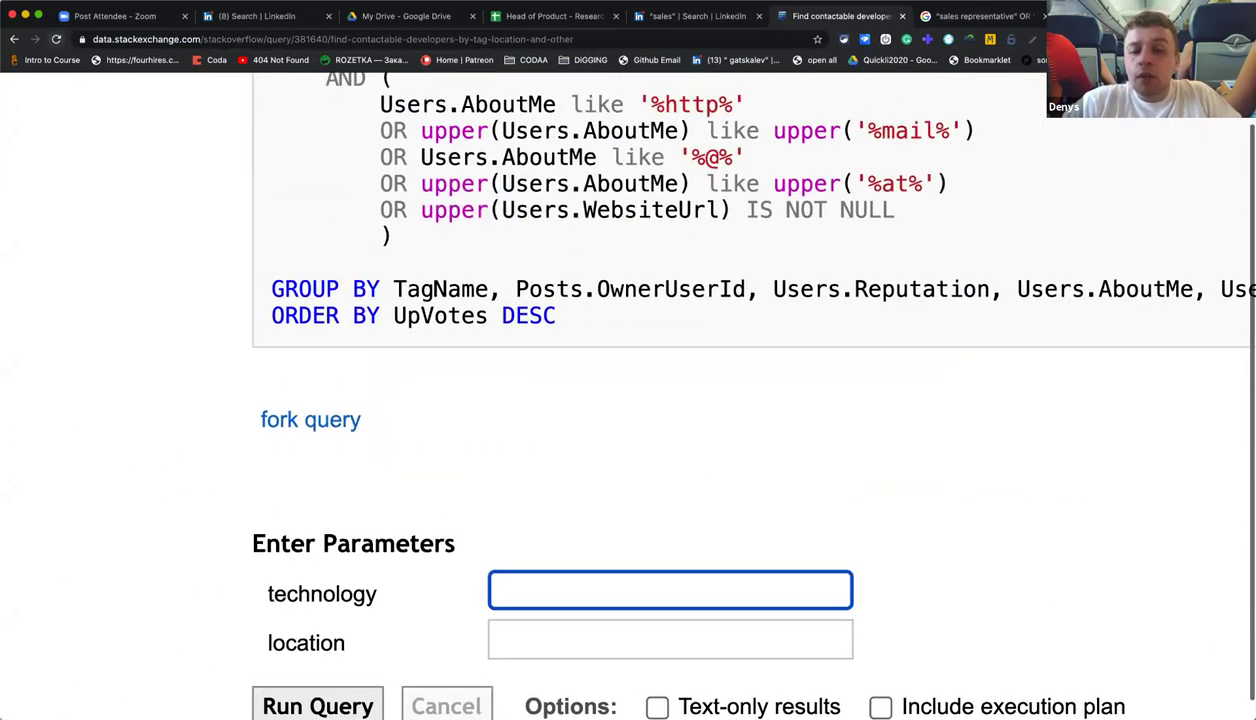
Replace the Google sales results with the Stack Overflow Tags page.
click(975, 22)
click(675, 40)
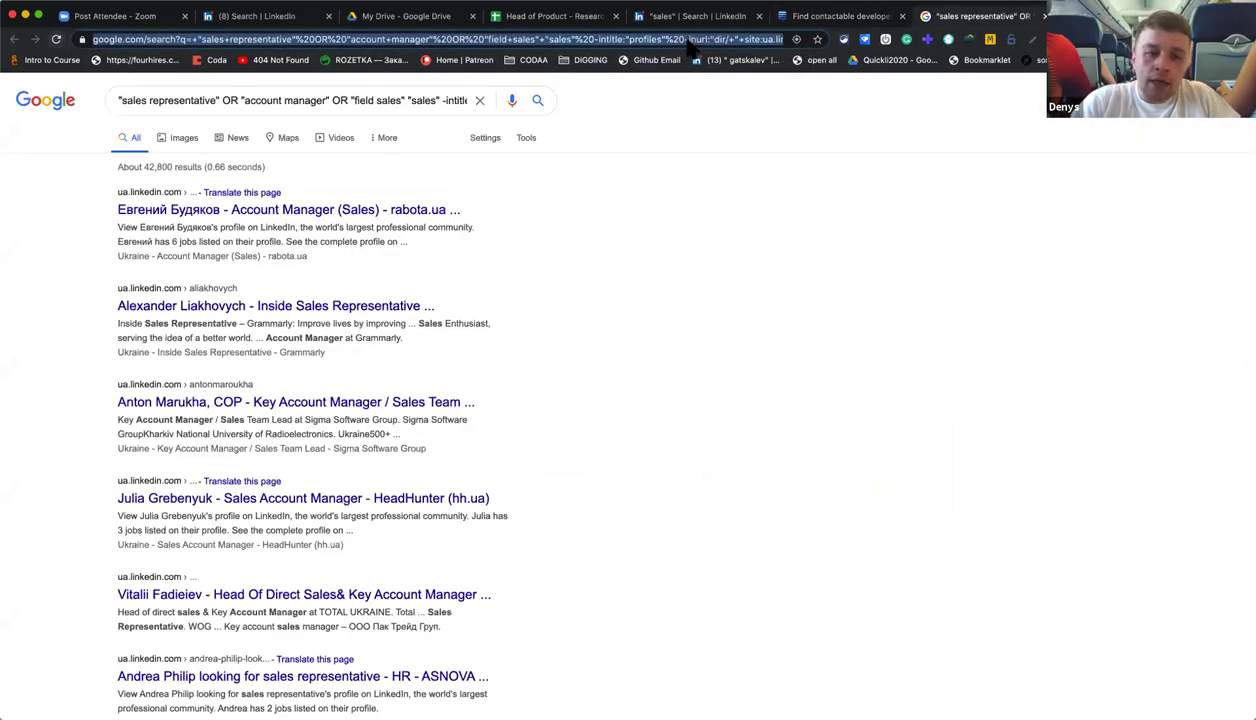
text(t)
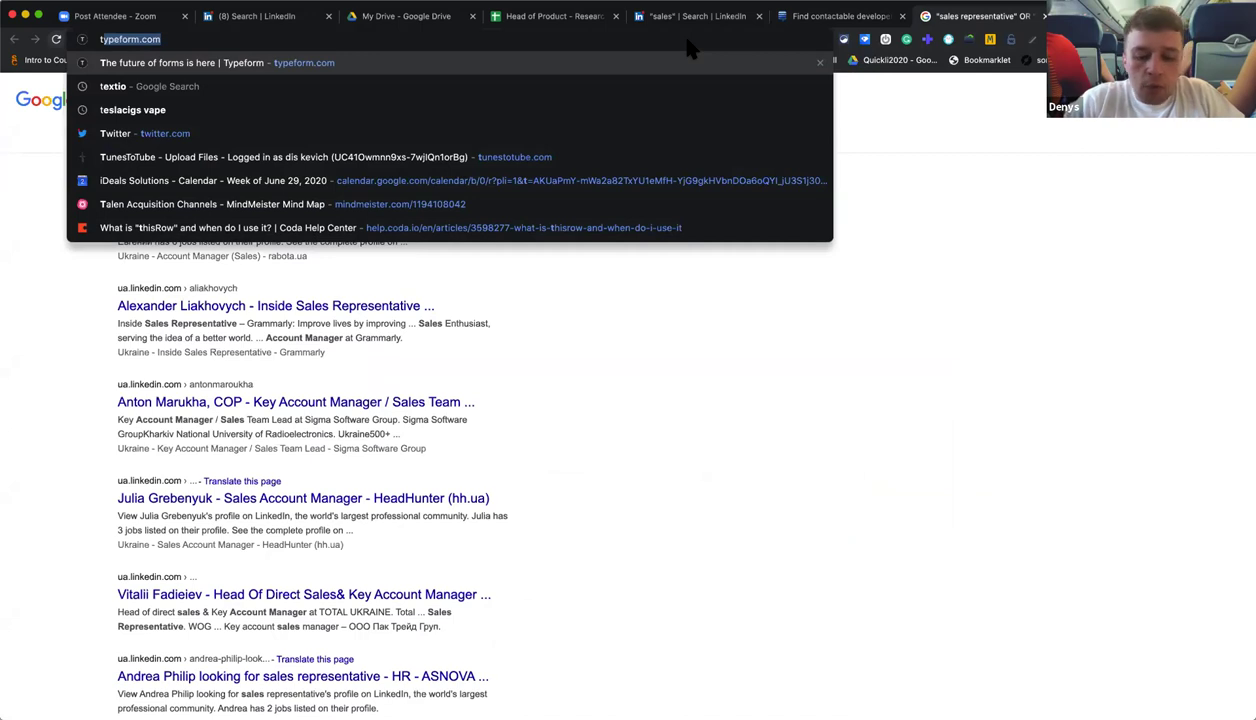
text(ags)
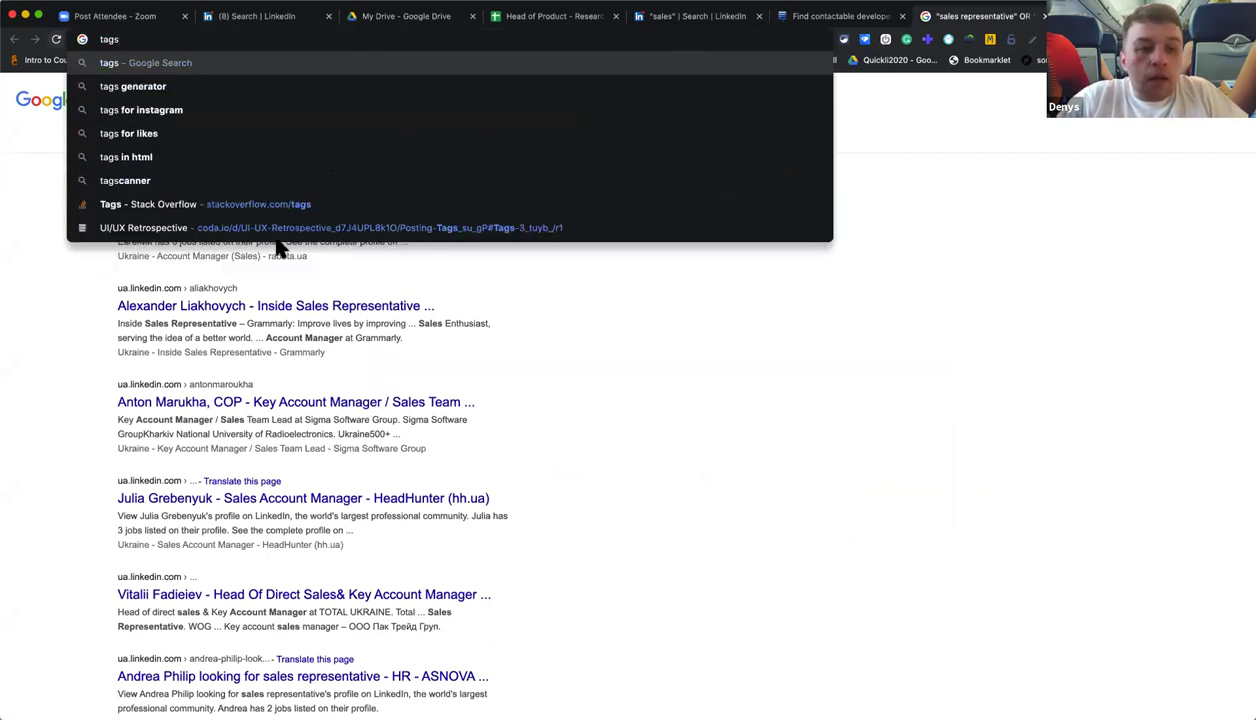
click(505, 205)
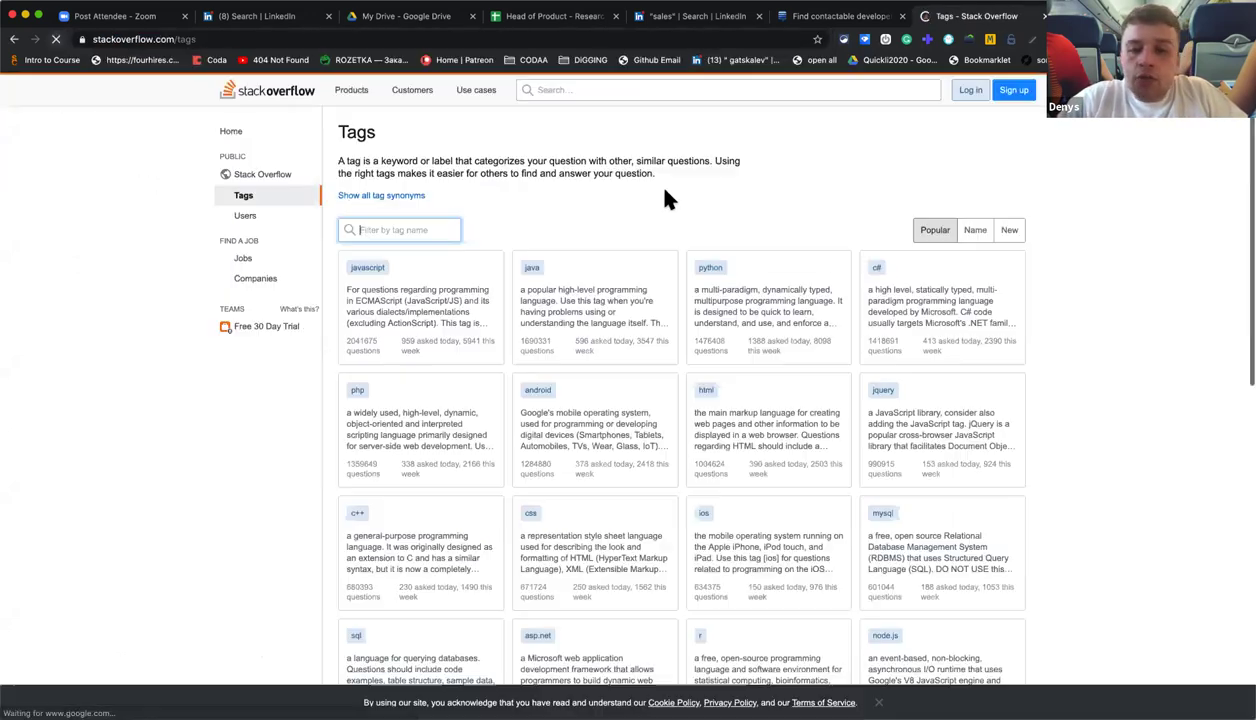
Filter the Stack Overflow tags by "go" and look through the go tag's questions in a new tab.
text(go)
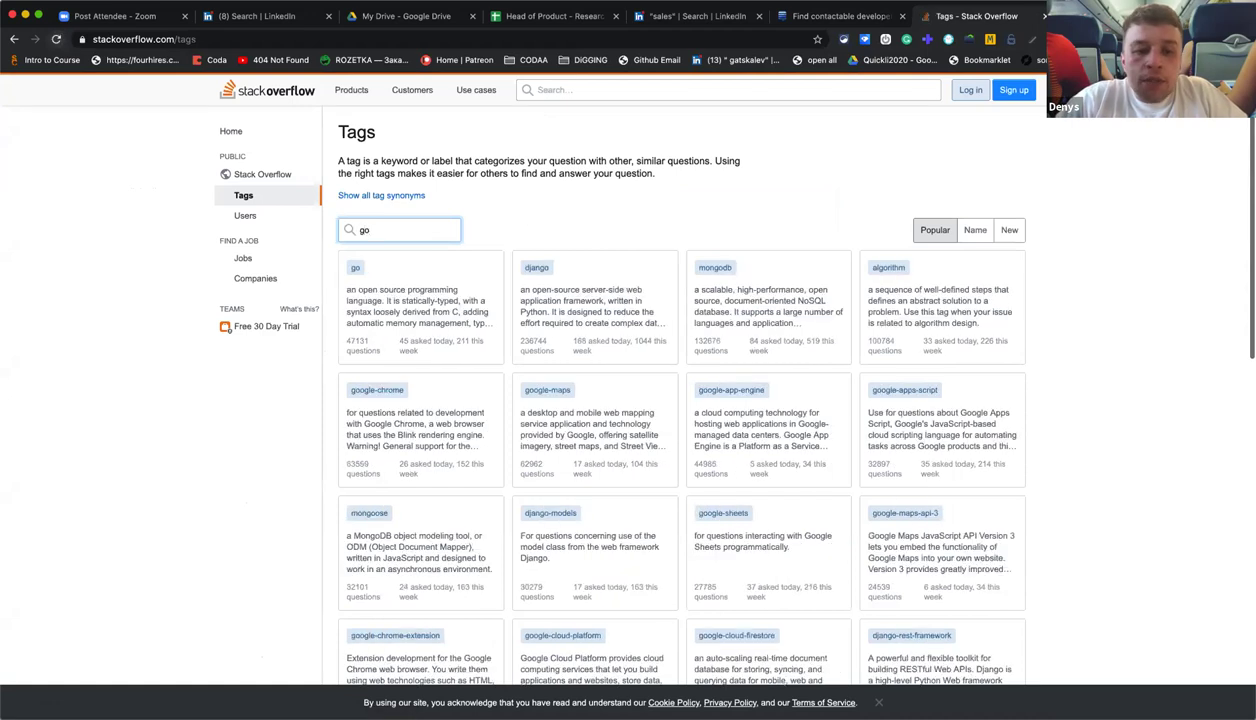
super+click(358, 272)
click(960, 20)
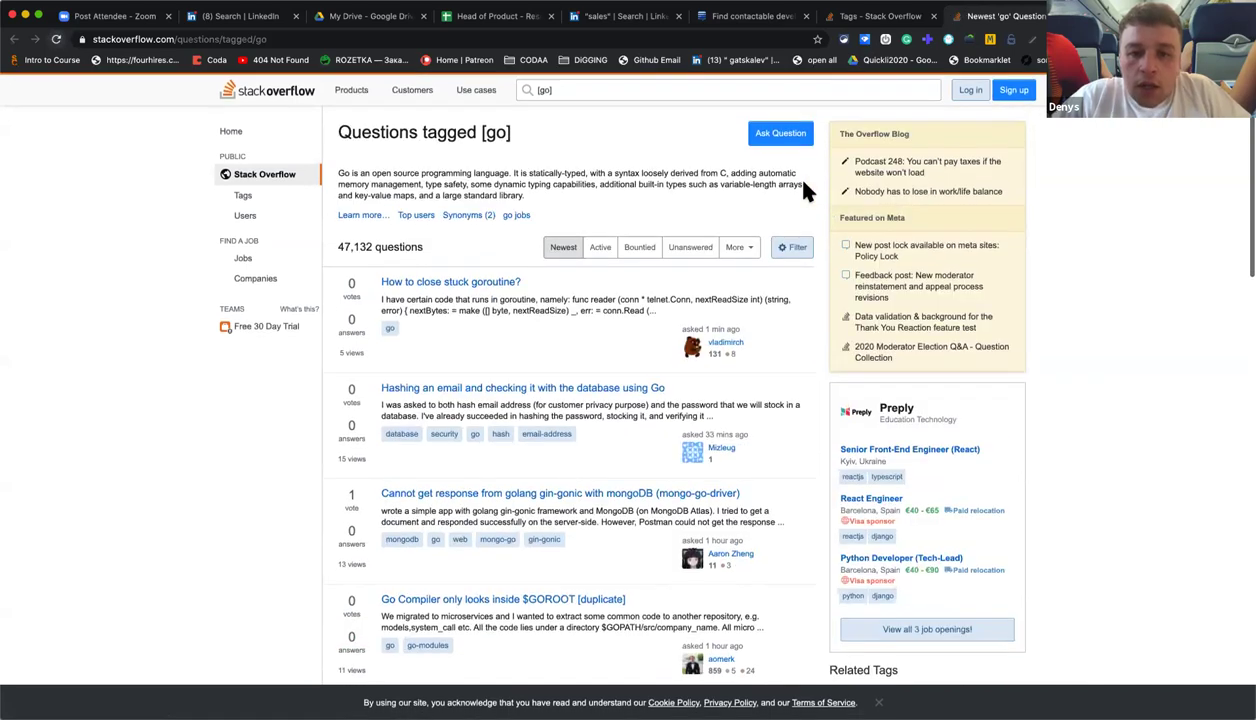
scroll(642, 160, down, 5)
scroll(642, 133, down, 6)
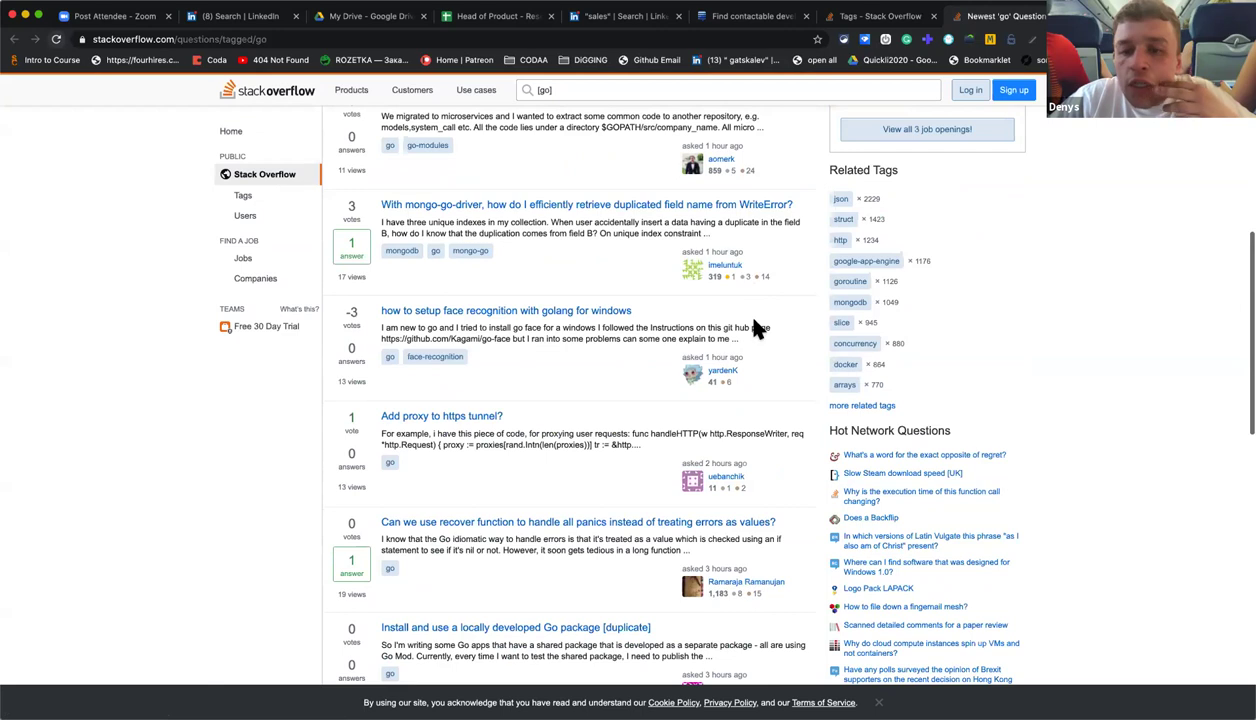
scroll(754, 326, down, 1)
scroll(745, 246, up, 2)
scroll(750, 258, up, 10)
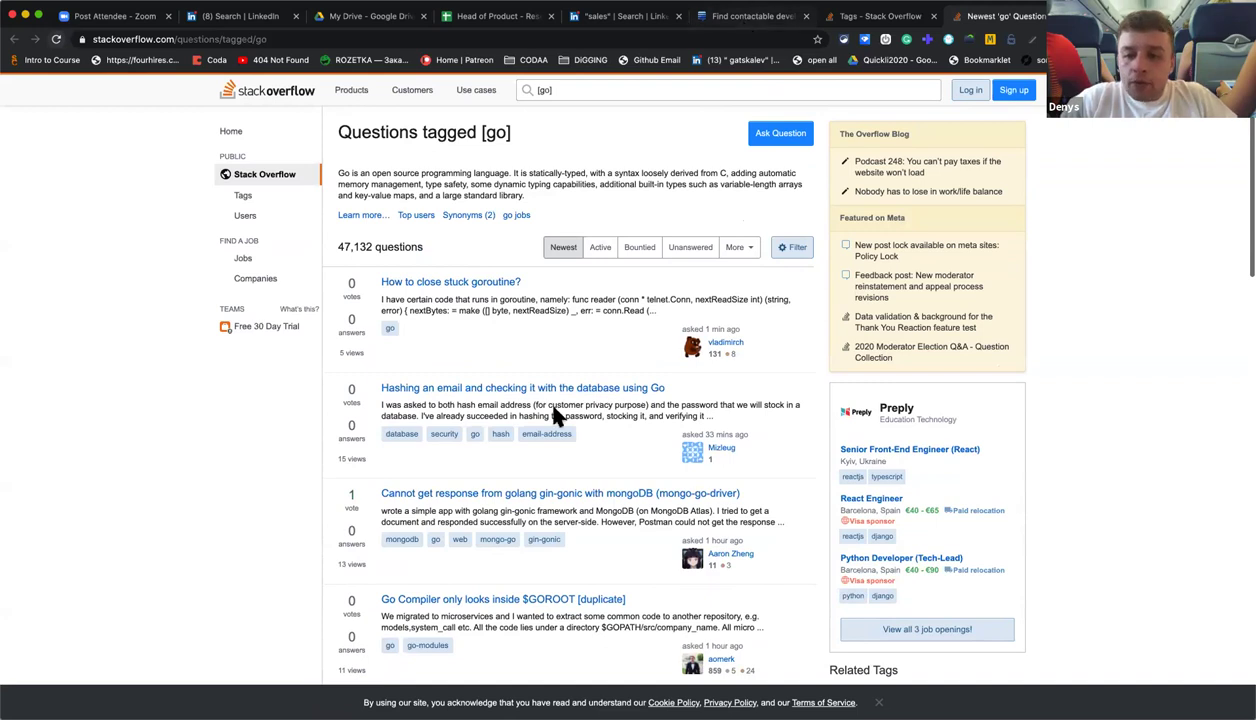
Back in the Data Explorer query, set the technology to go and the location to kharkiv.
key(ctrl+shift+Tab)
key(ctrl+shift+Tab)
text(o)
key(BackSpace)
text(gpo)
key(BackSpace)
key(BackSpace)
text(o)
click(571, 650)
text(khr)
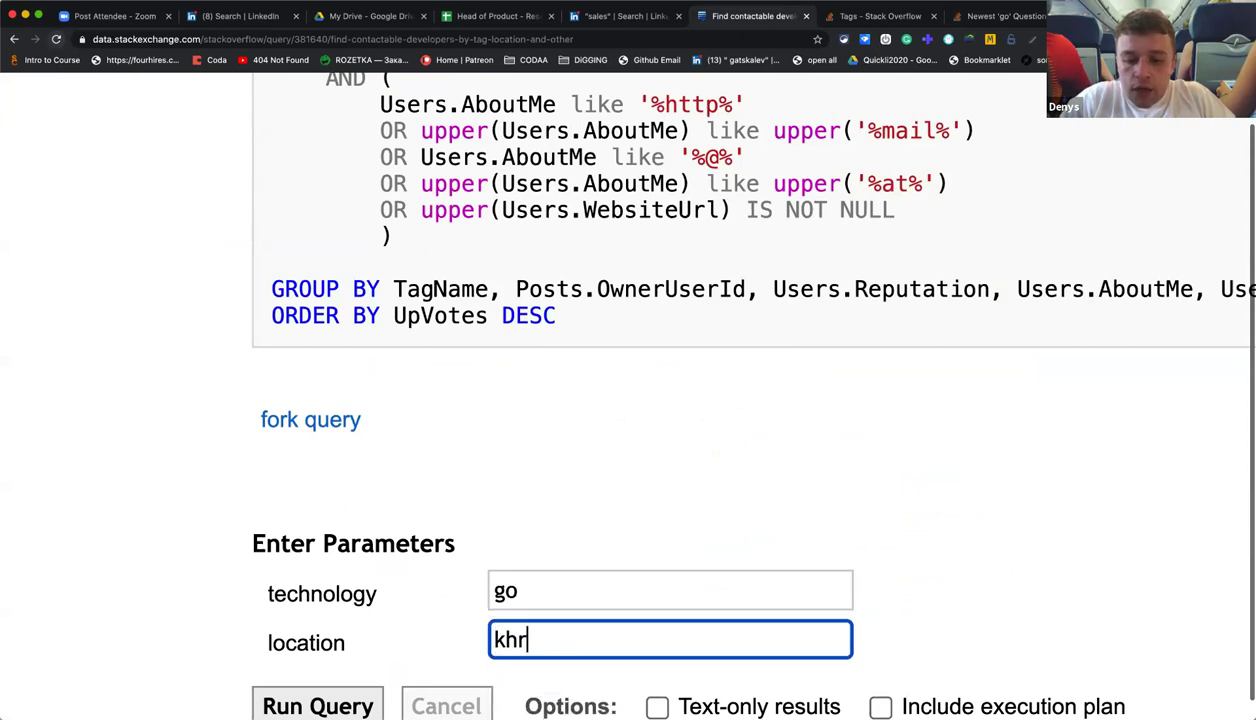
key(BackSpace)
text(arkiv)
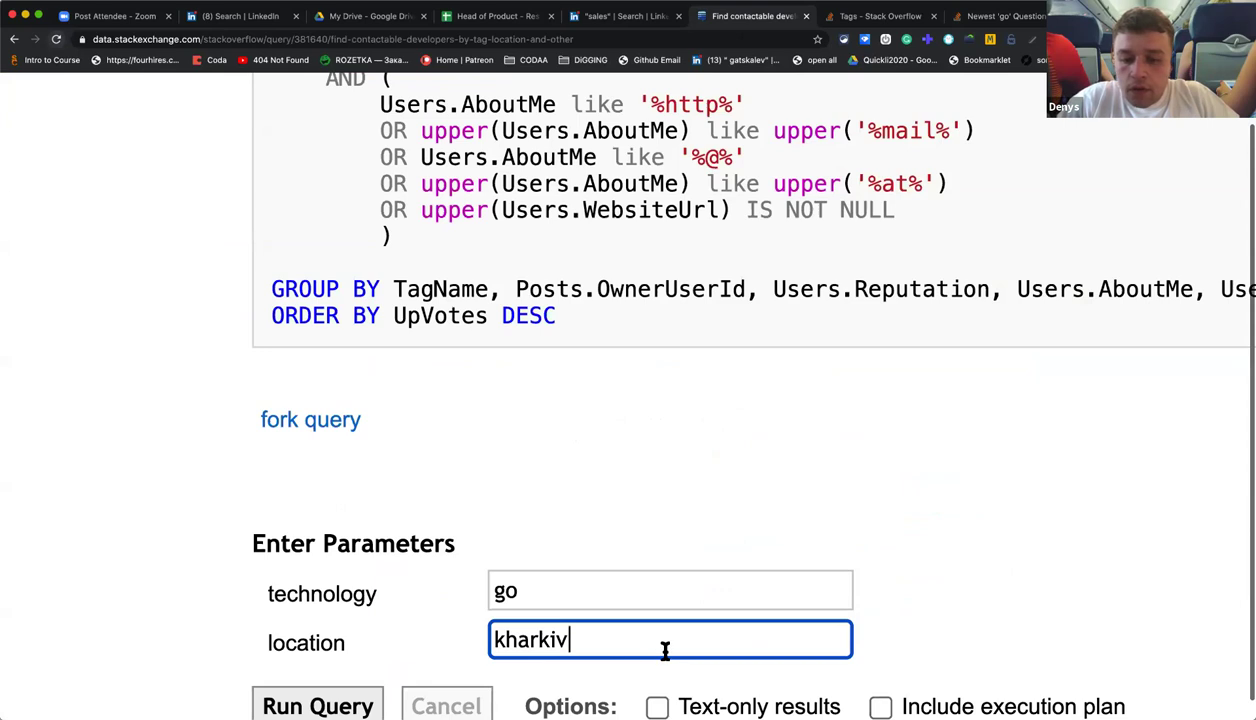
Pass the "I'm not a robot" check and run the query.
scroll(665, 650, down, 3)
click(359, 535)
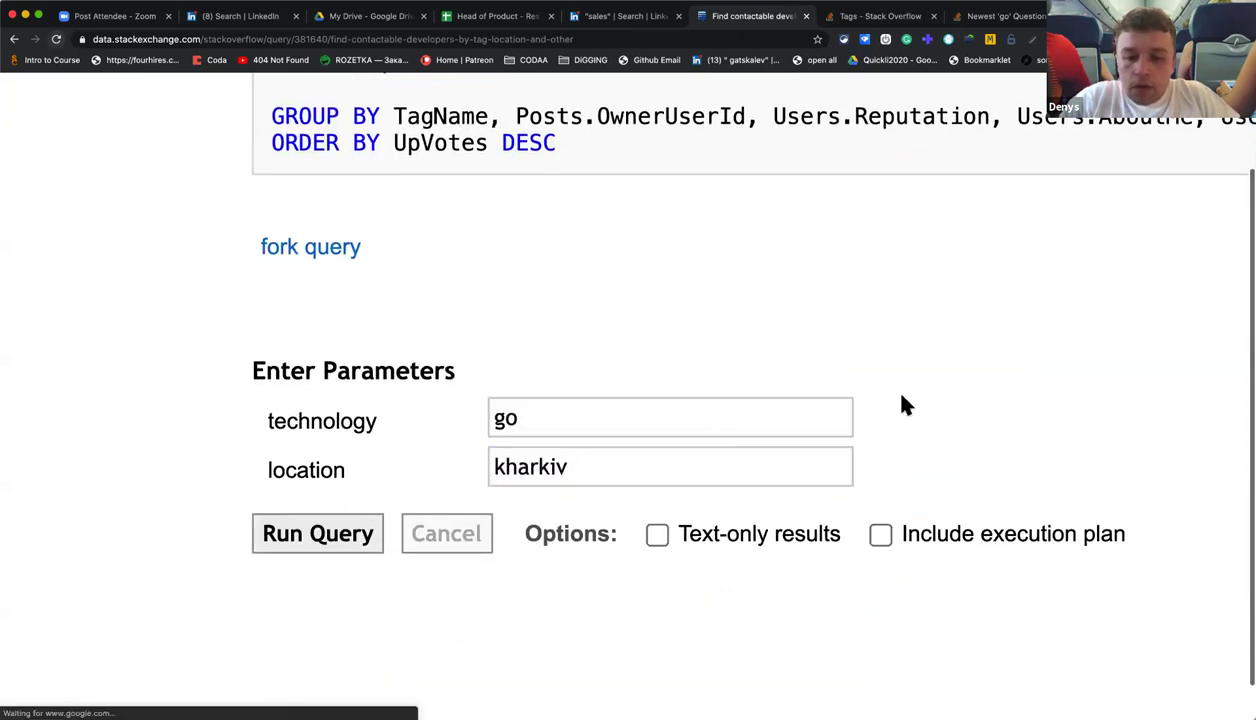
click(305, 648)
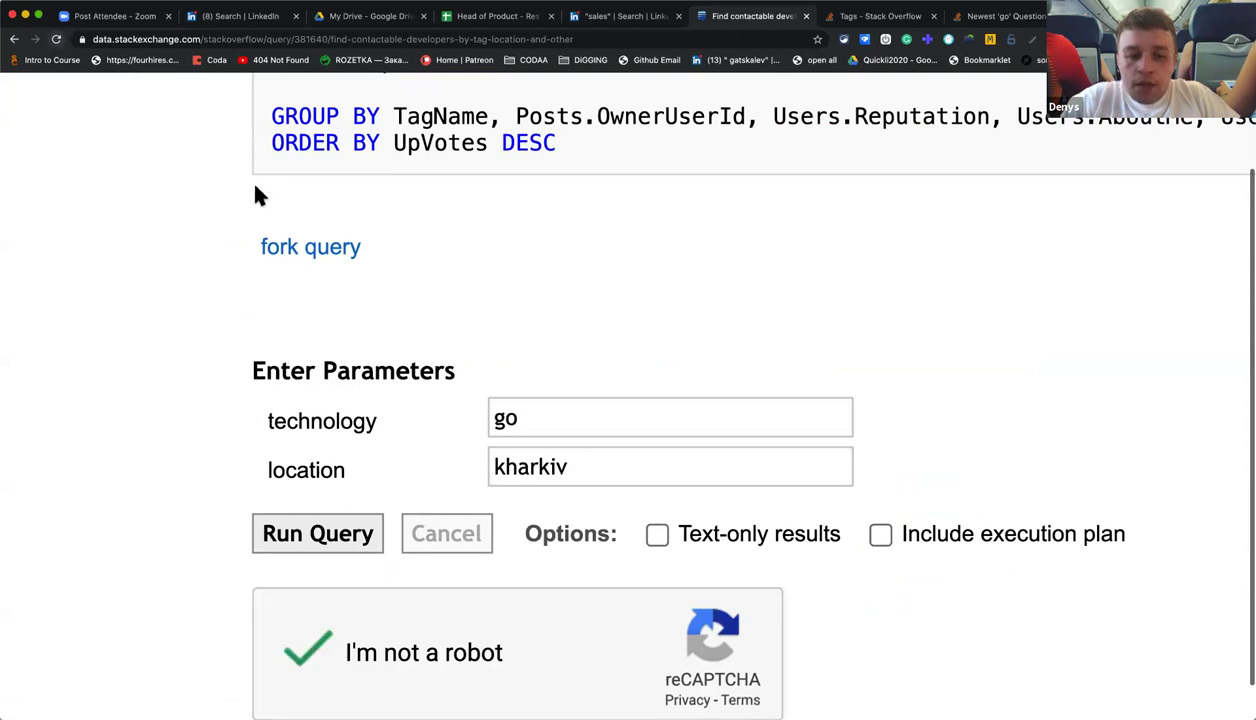
click(328, 531)
Reduce the page size and examine the list of Stack Overflow users returned by the query.
key(super+minus)
key(super+minus)
key(super+minus)
key(super+minus)
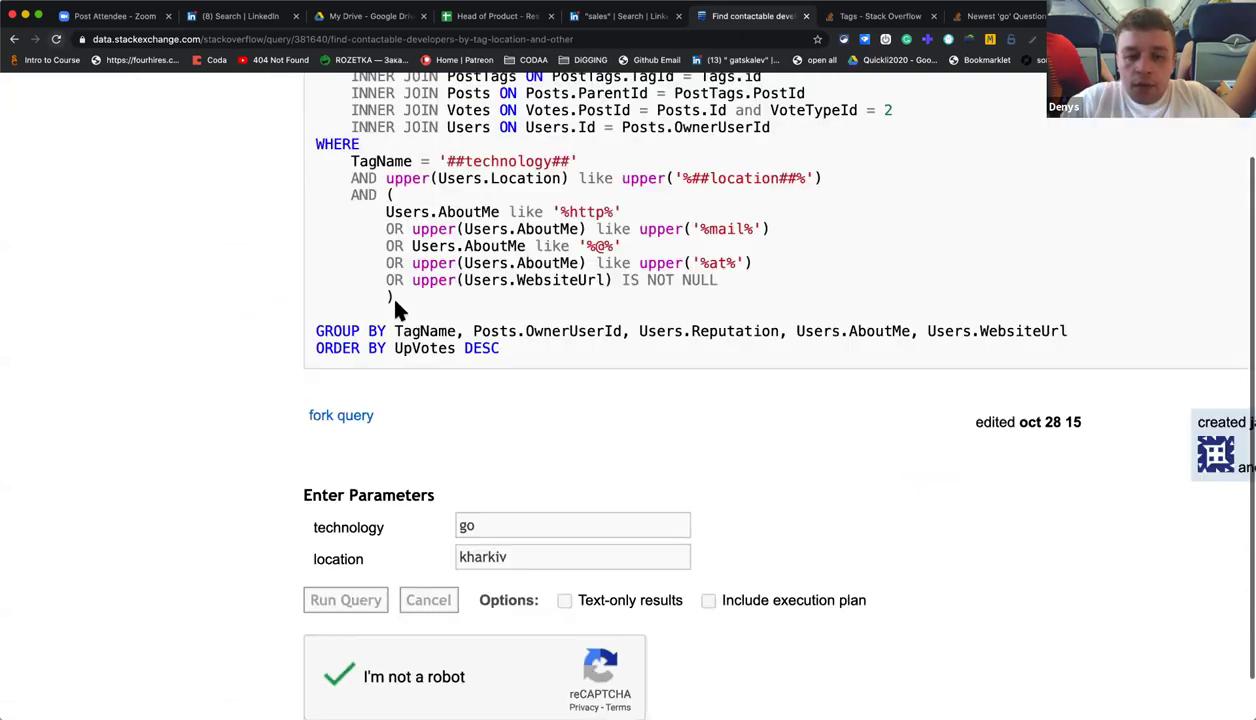
scroll(386, 290, down, 3)
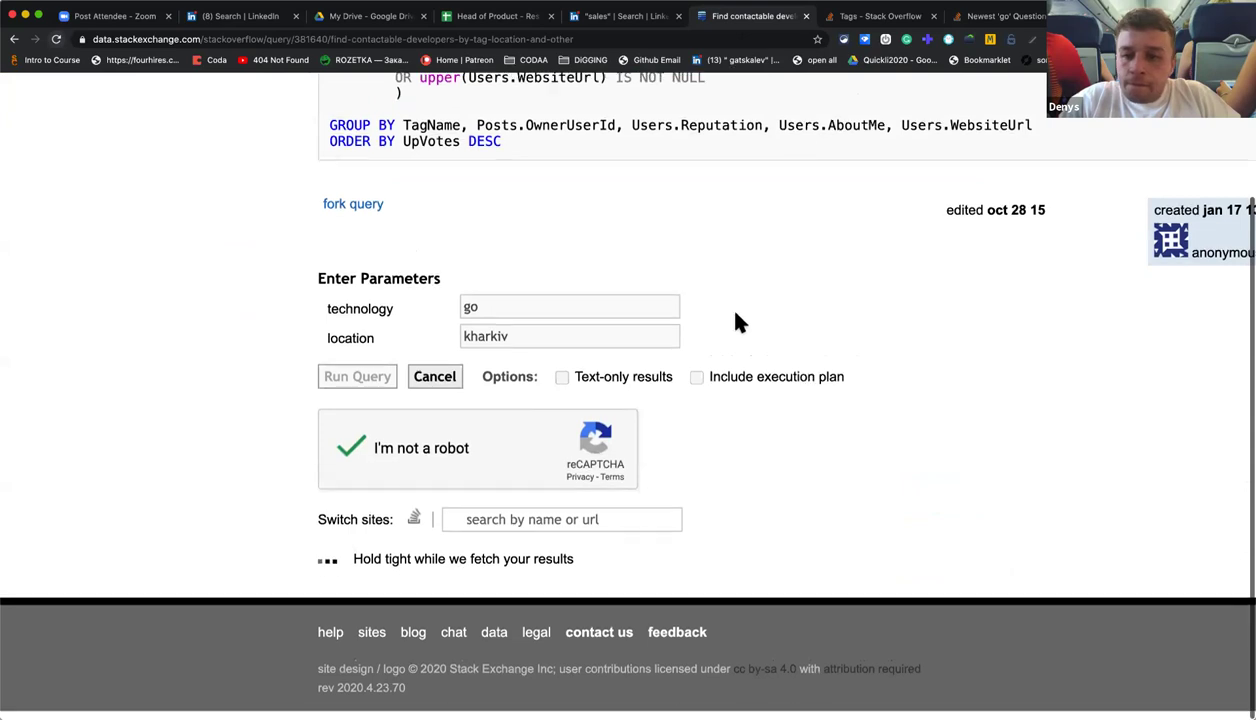
scroll(773, 325, right, 5)
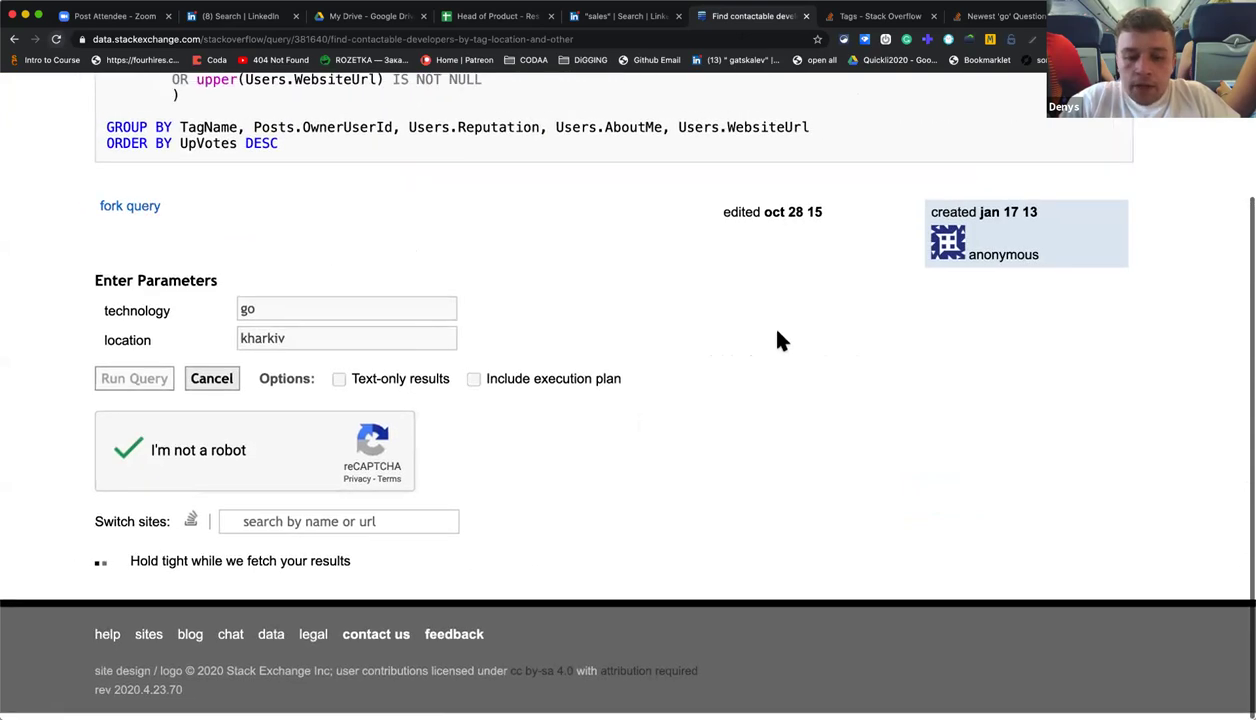
scroll(776, 339, left, 5)
scroll(340, 240, down, 10)
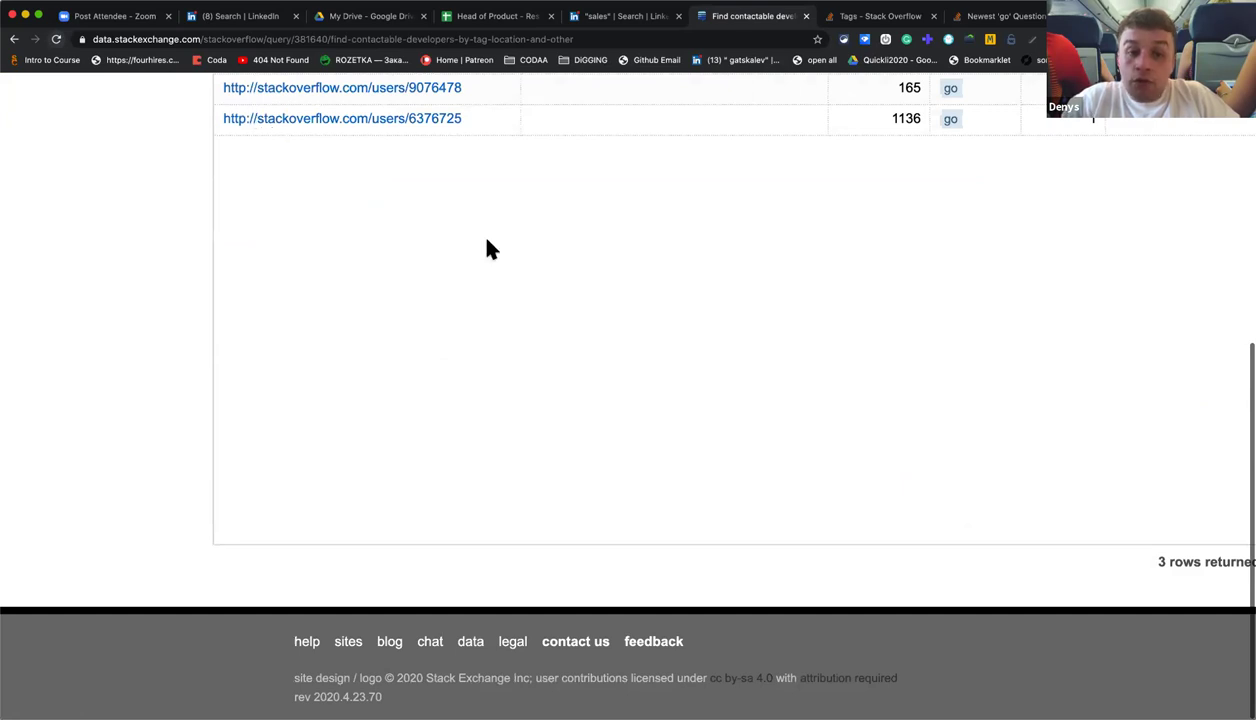
scroll(538, 311, up, 8)
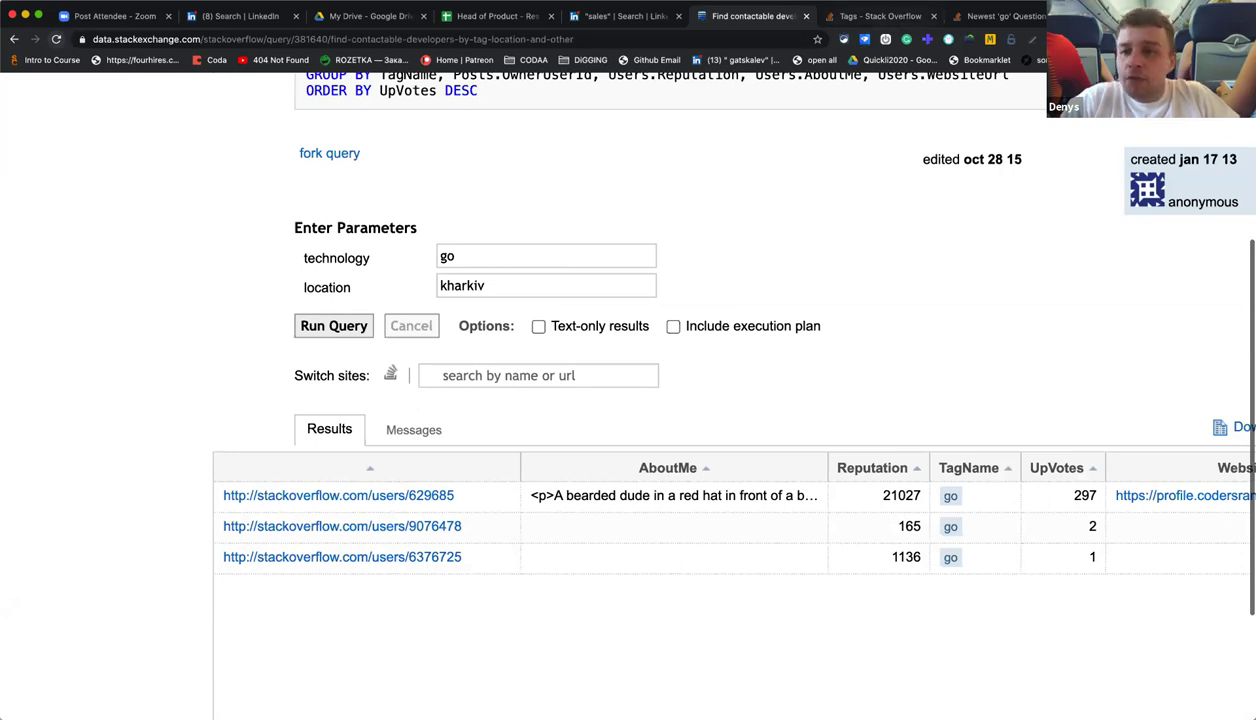
Open github.com in a new browser tab.
key(ctrl+Tab)
key(ctrl+t)
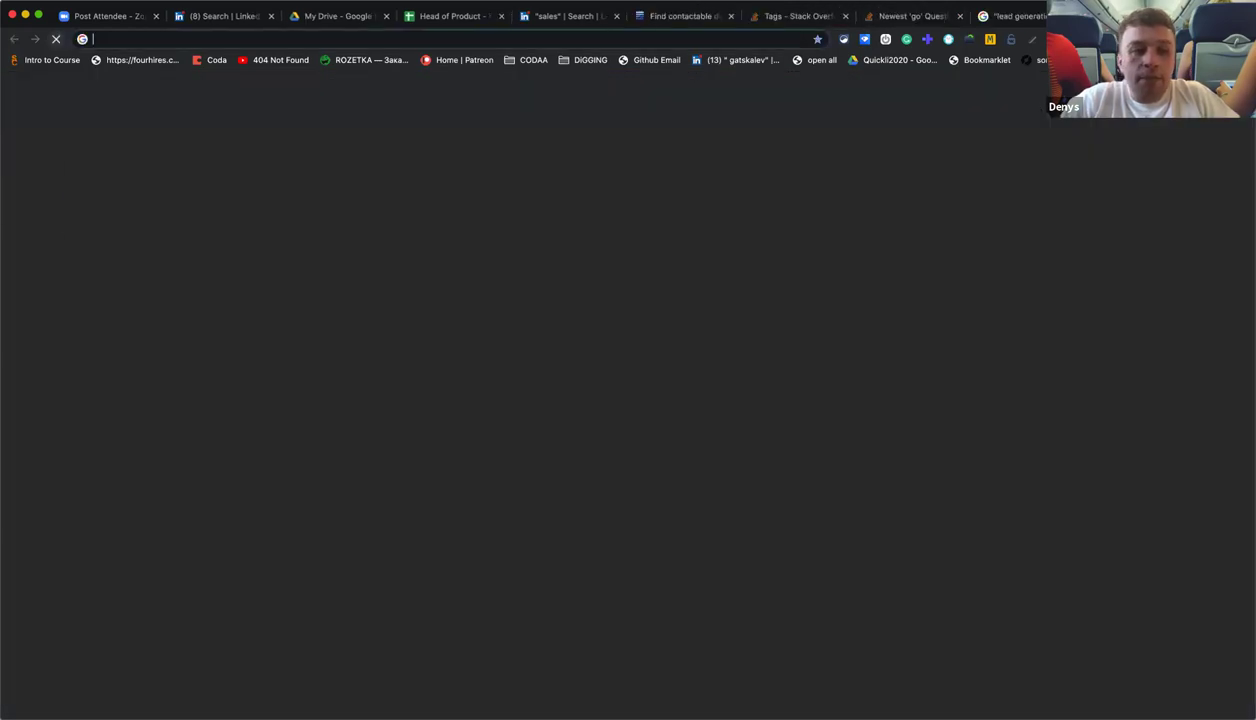
text(github.com)
key(Return)
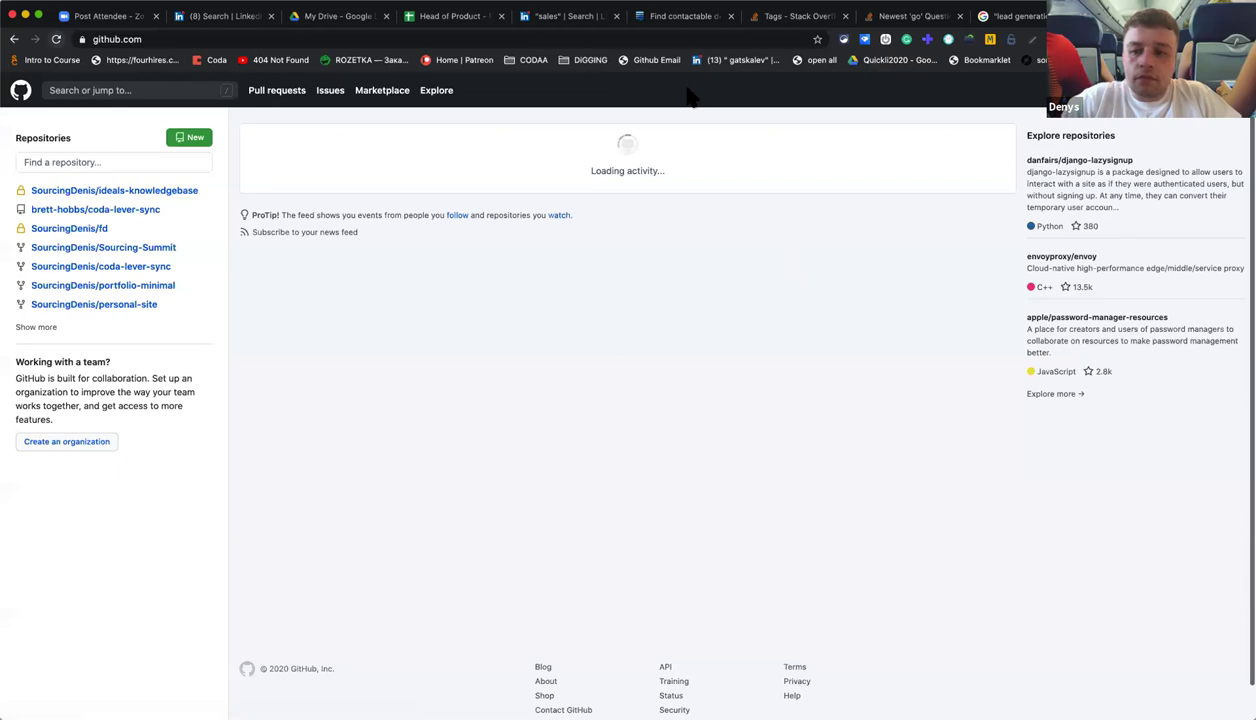
Search GitHub for language:go location:kharkiv.
click(177, 88)
text(li)
key(BackSpace)
text(a)
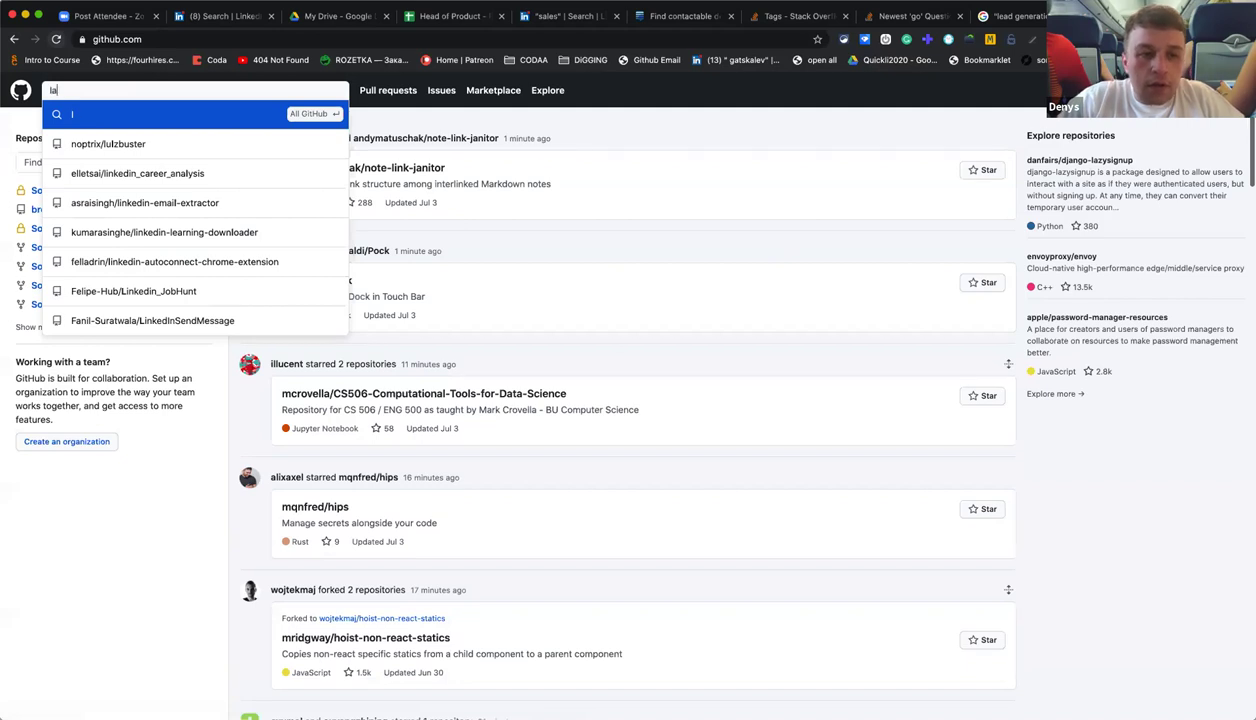
text(nf)
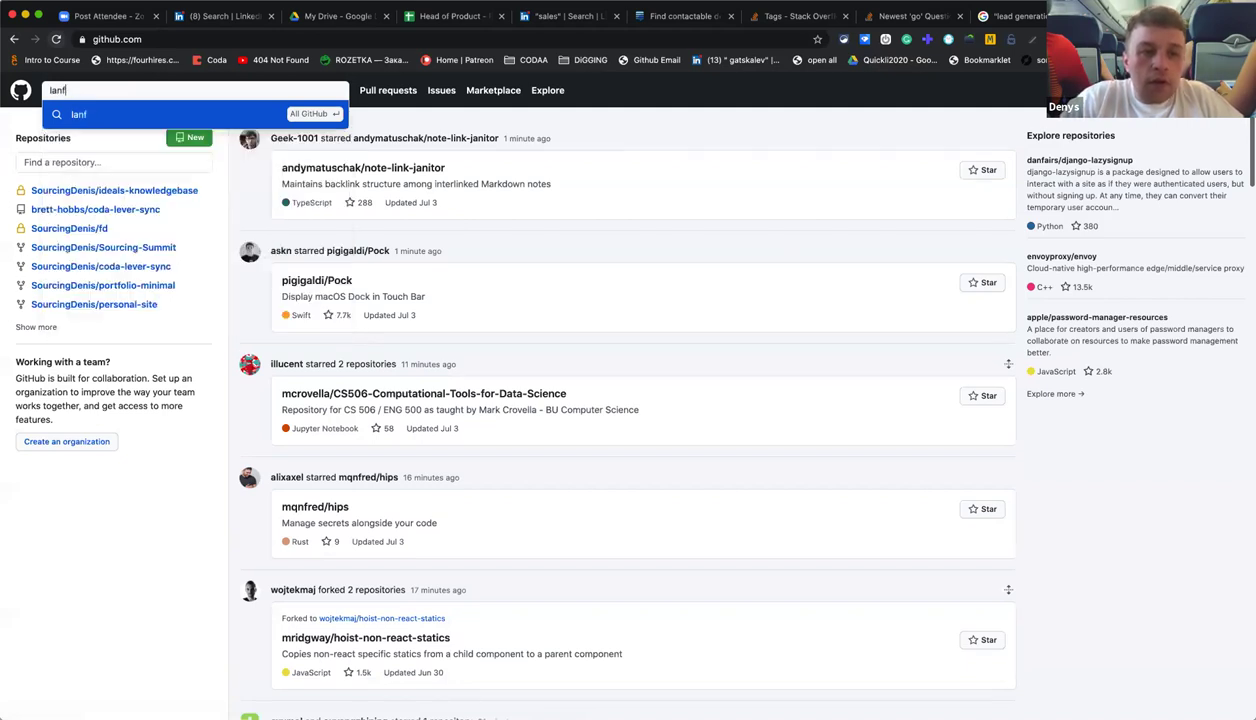
key(BackSpace)
text(gu)
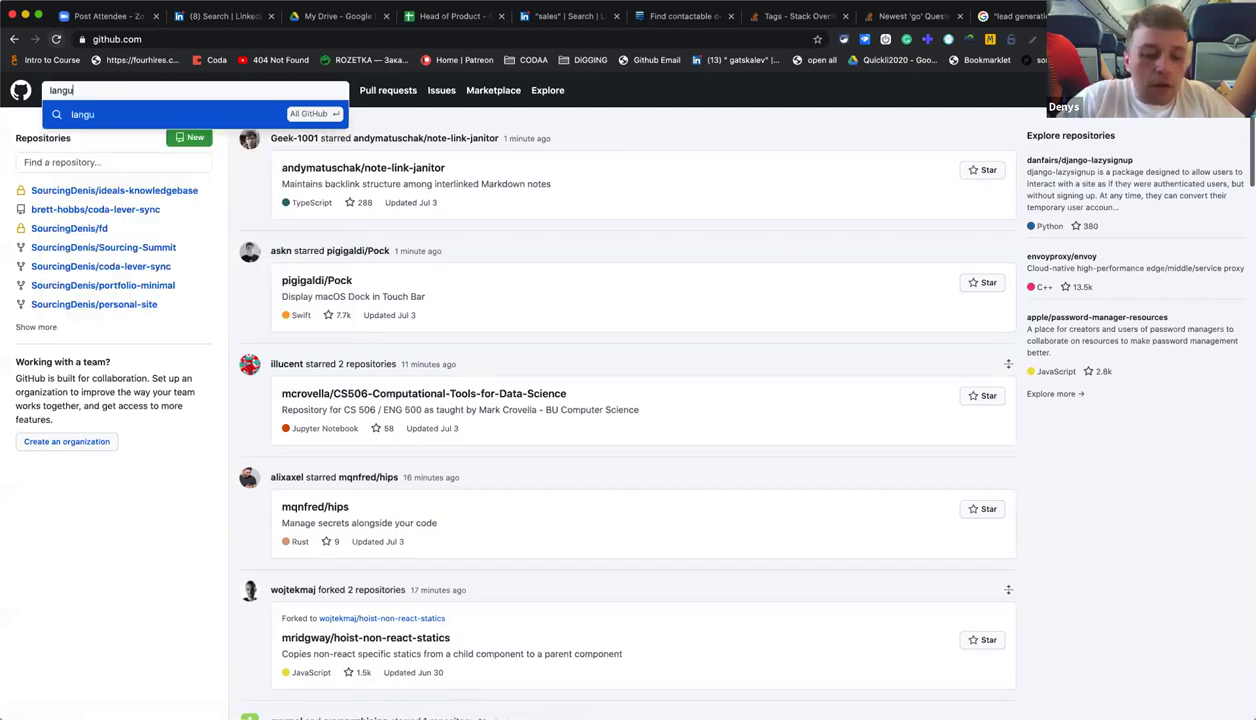
text(age:)
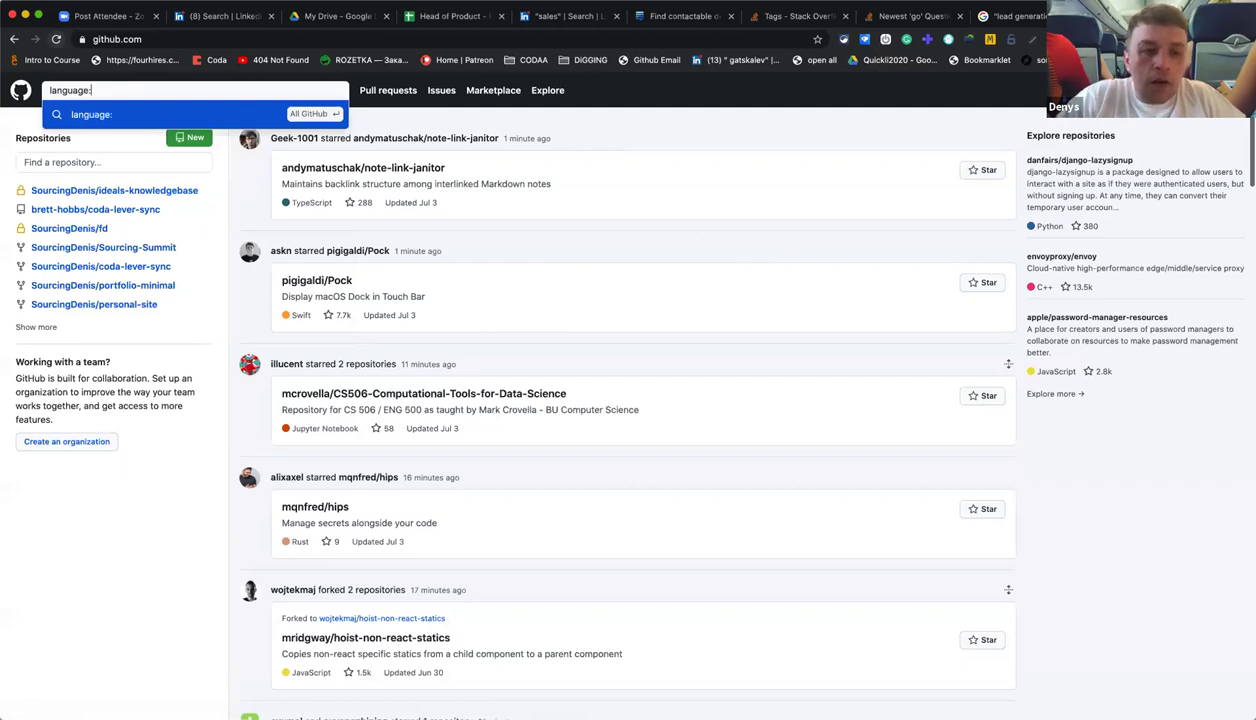
text(go)
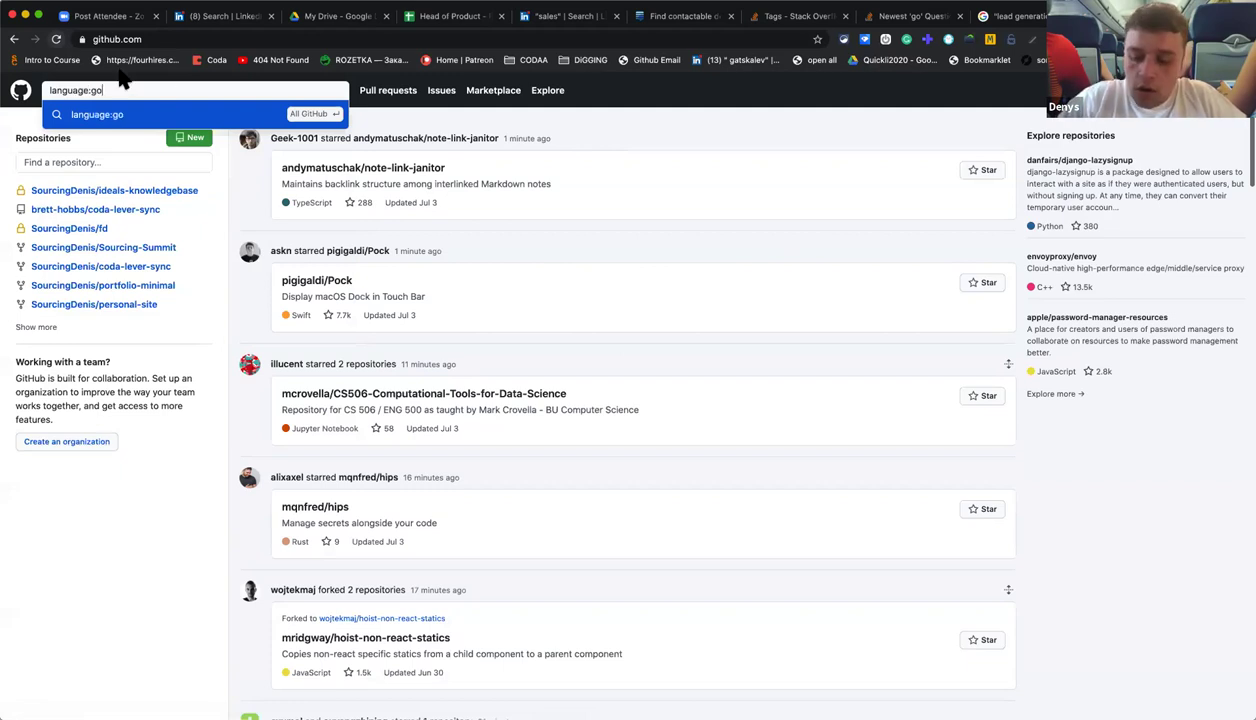
text( lox)
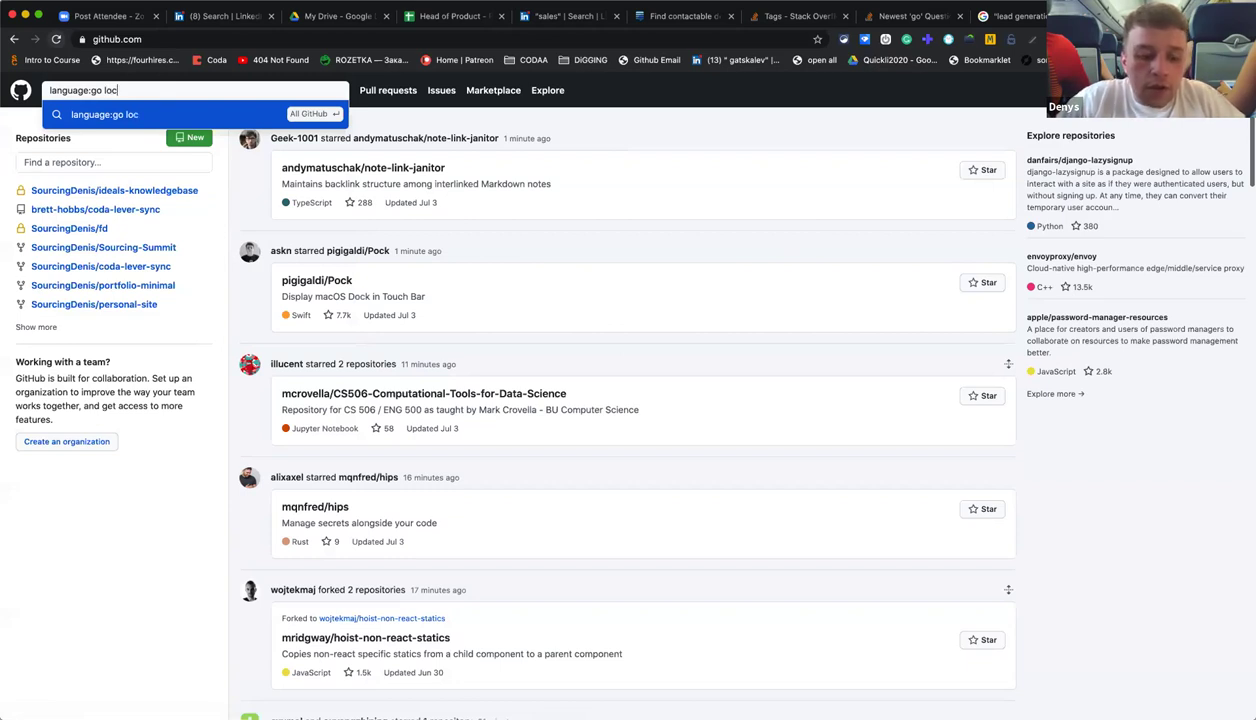
text(at)
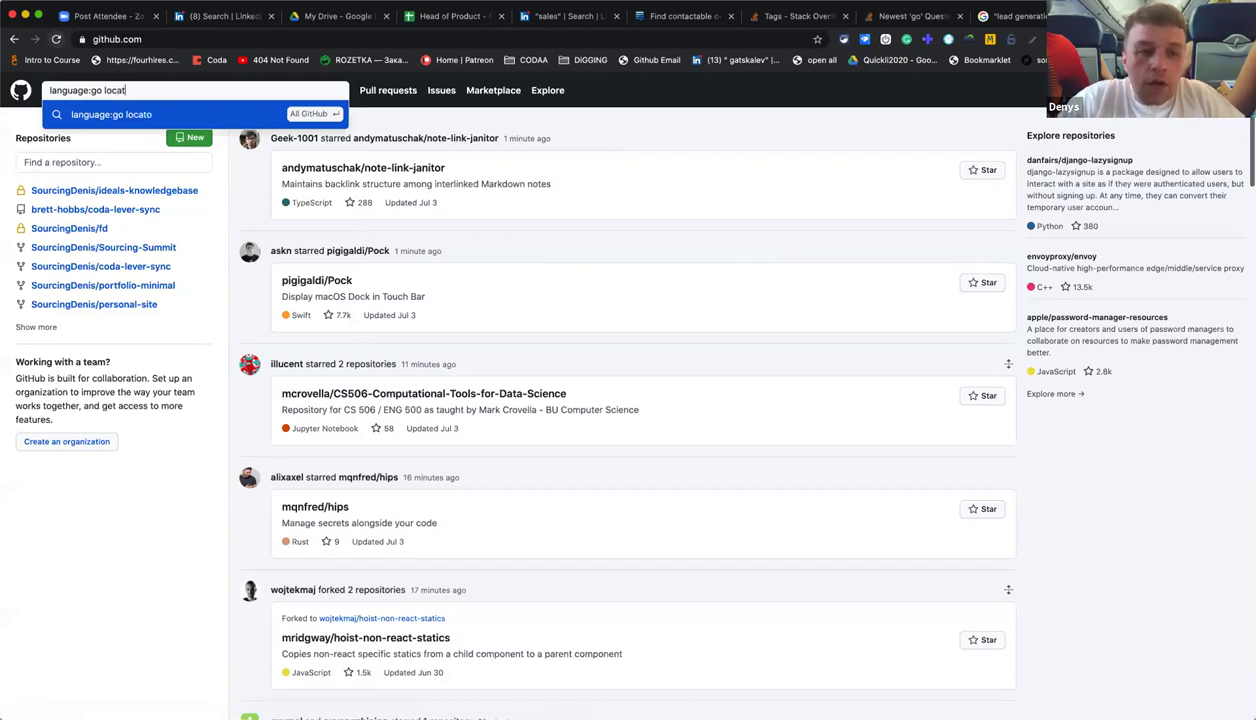
text(ion:kha)
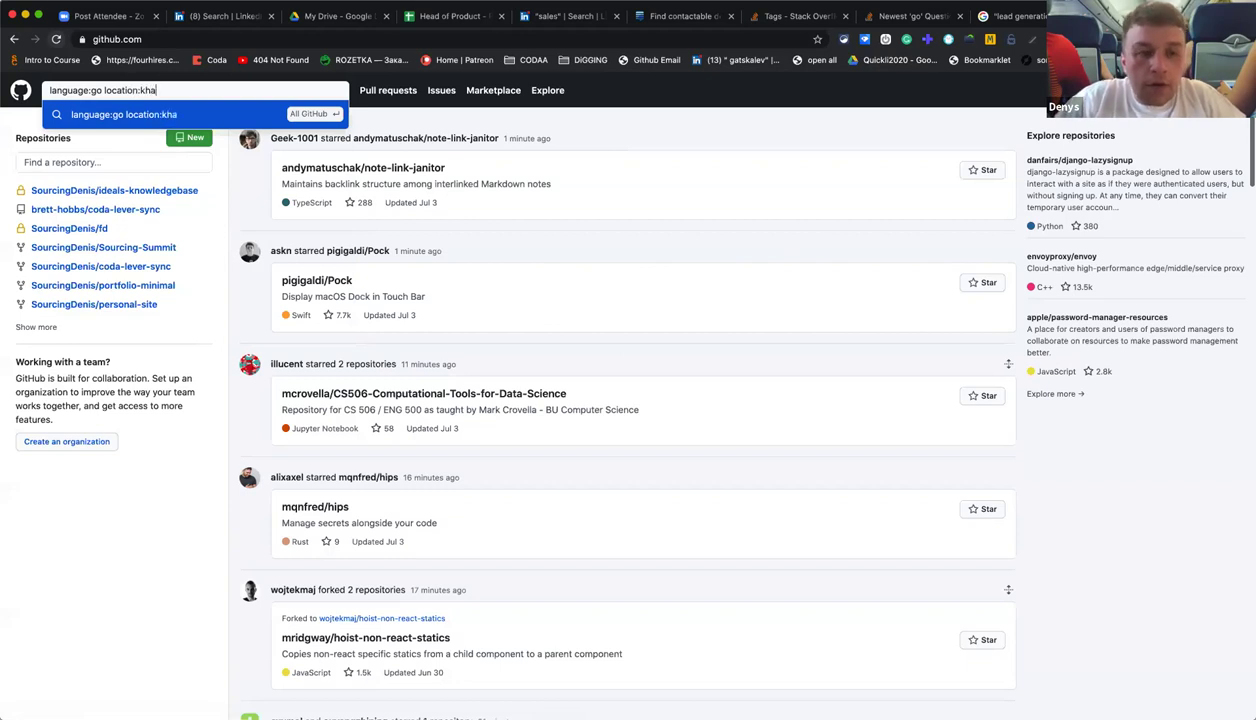
text(rk)
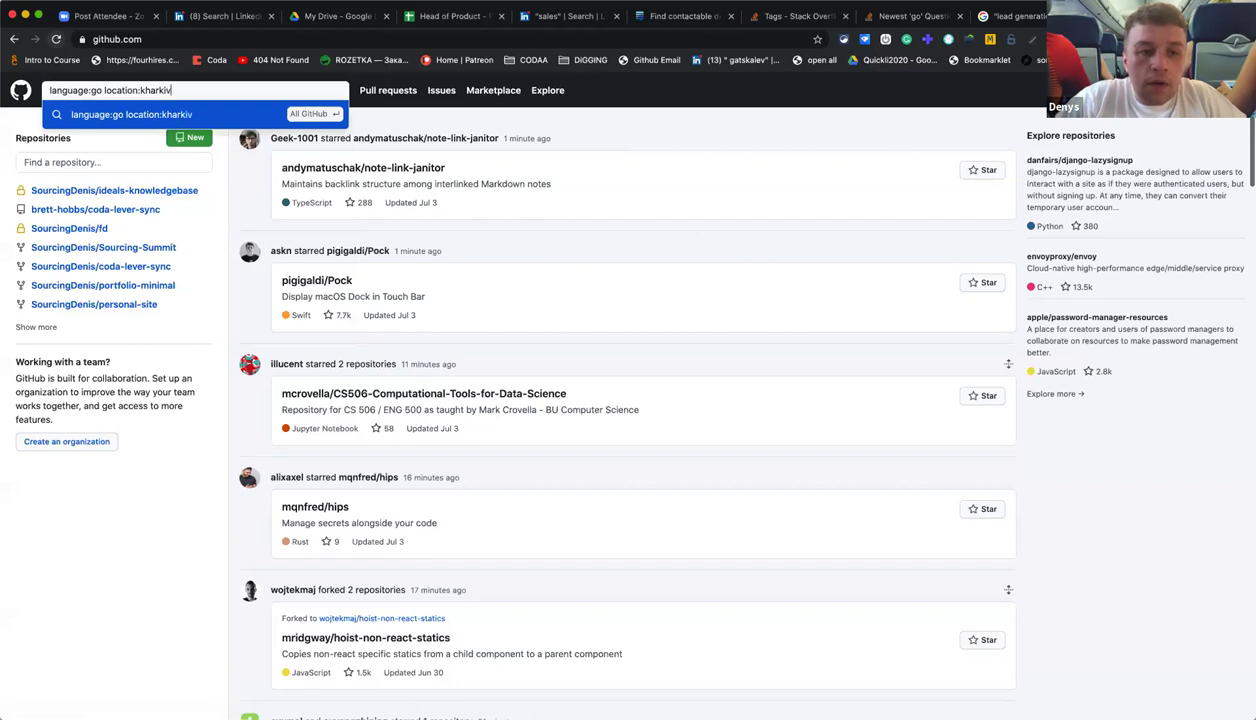
text(iv)
key(Return)
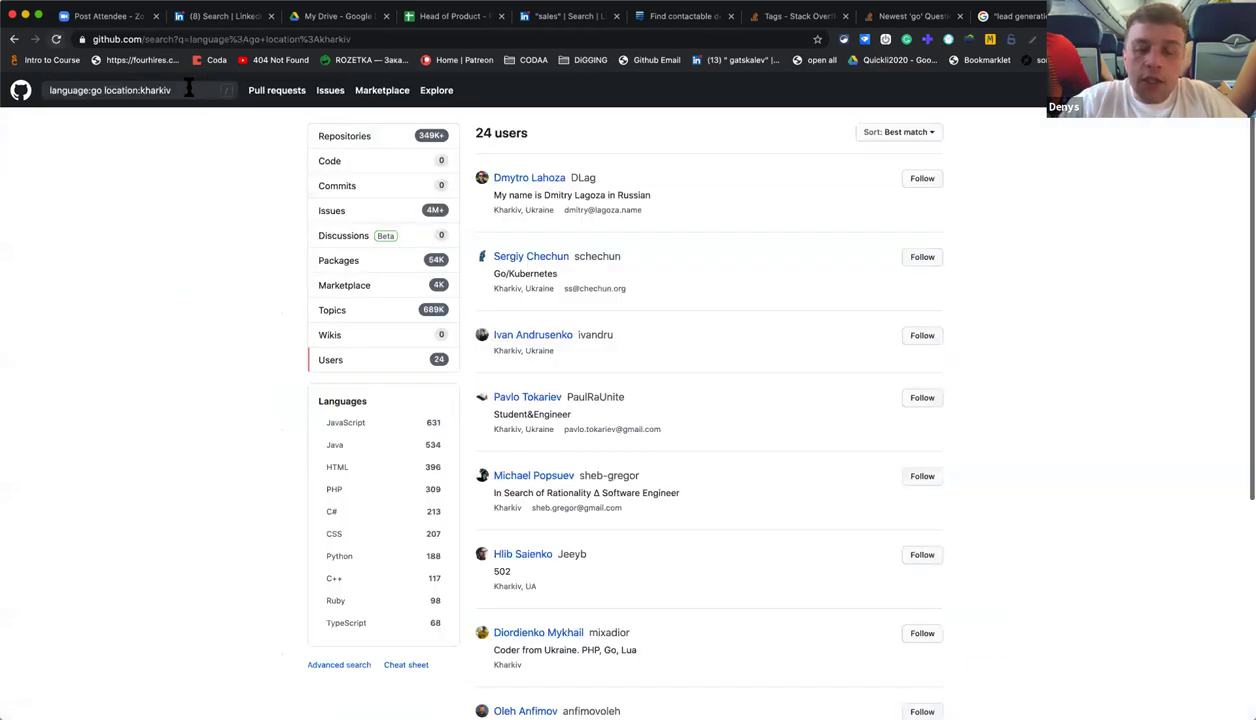
Add a second location filter, location:kharkov, to the GitHub query and run the search again.
click(188, 90)
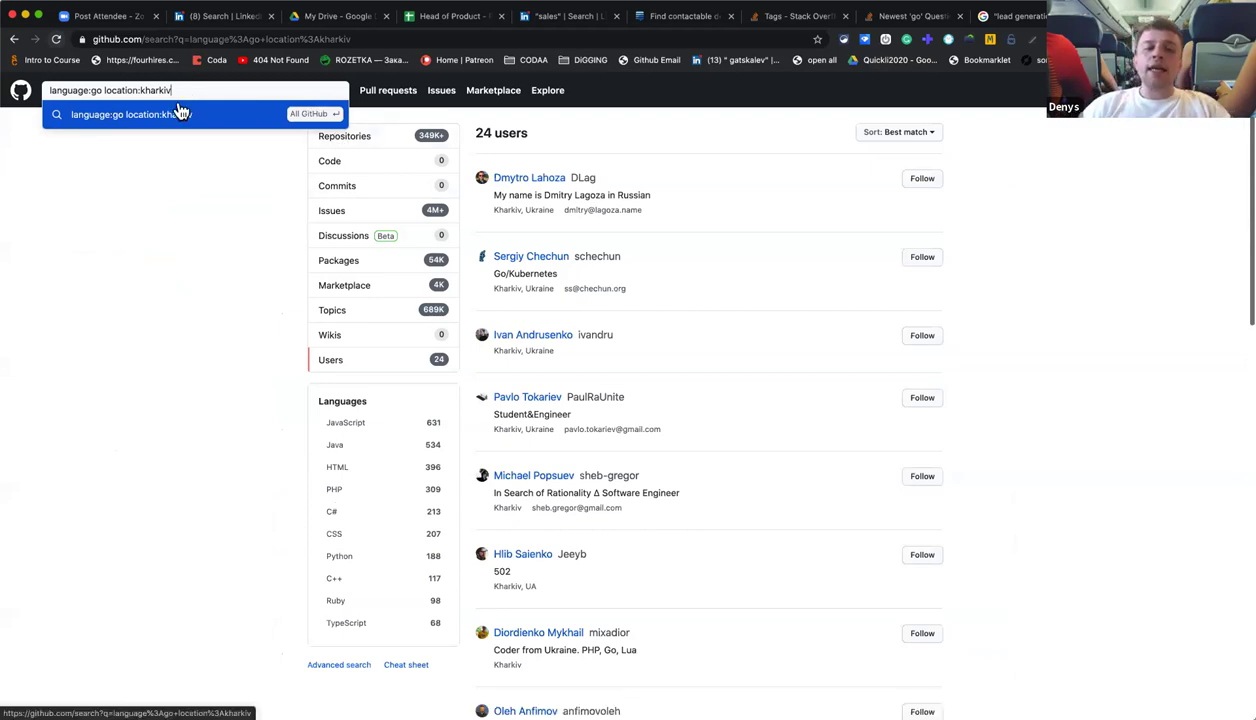
text(. location)
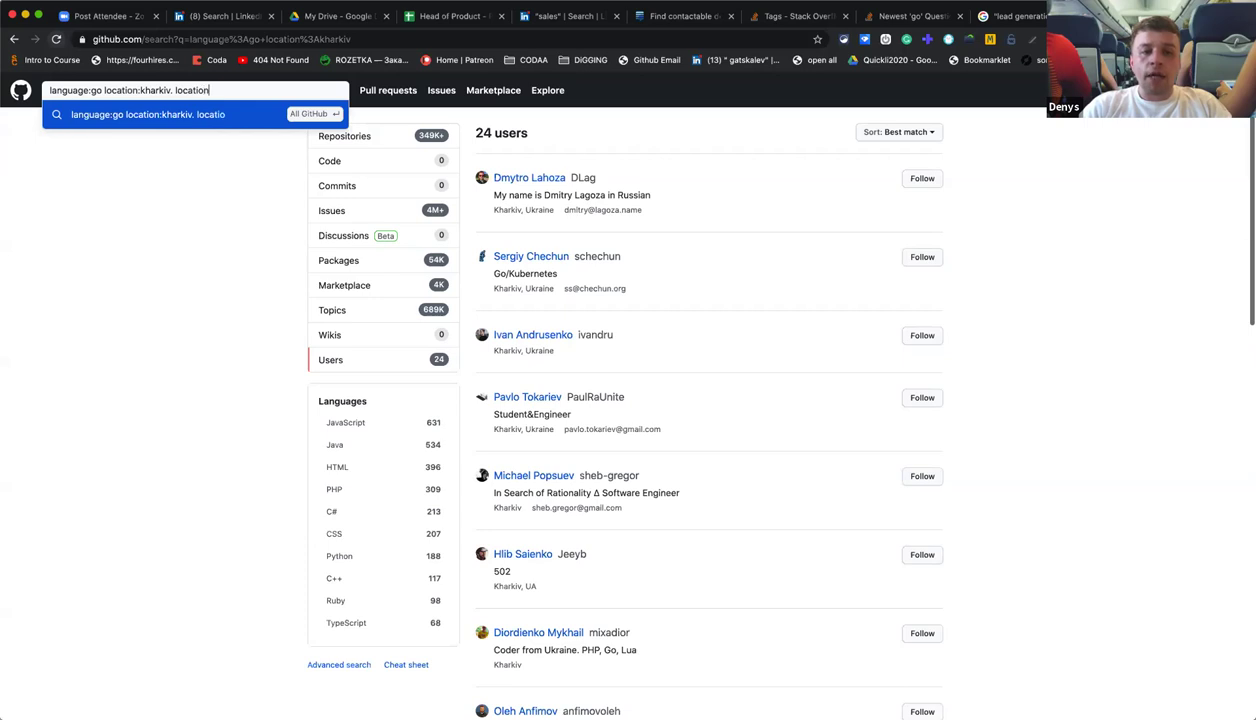
text(:KH)
key(BackSpace)
text(kl)
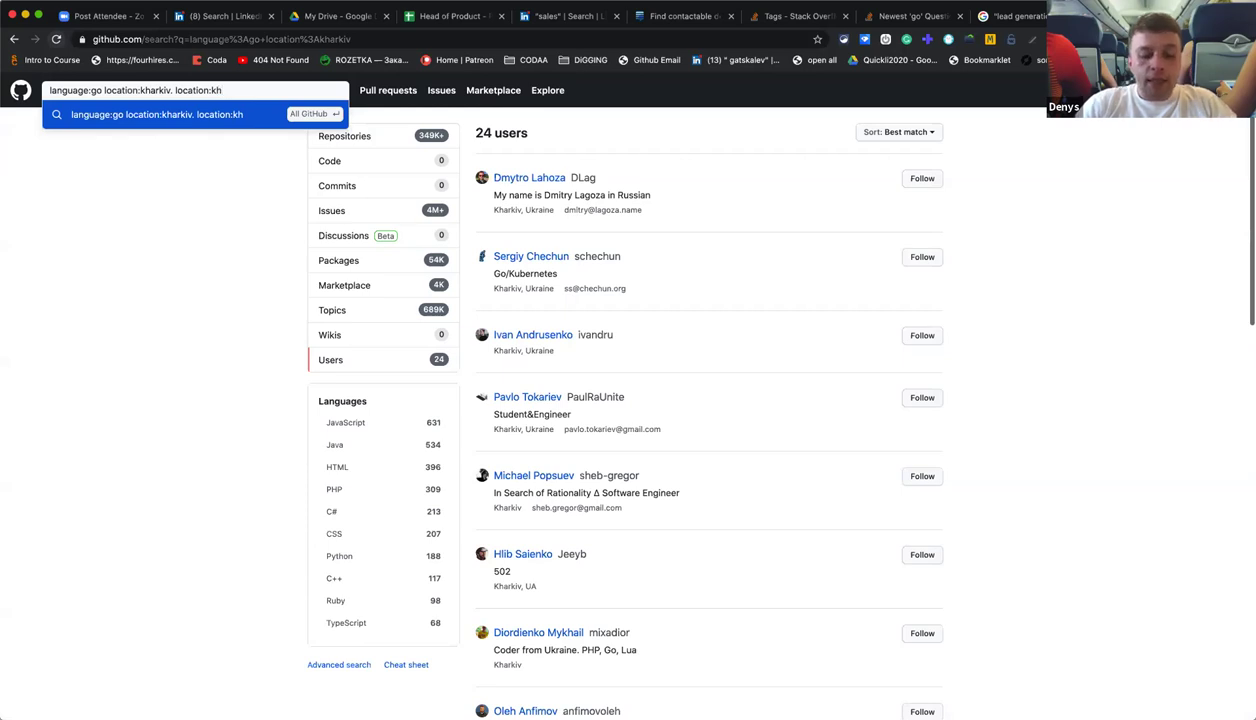
text(rk)
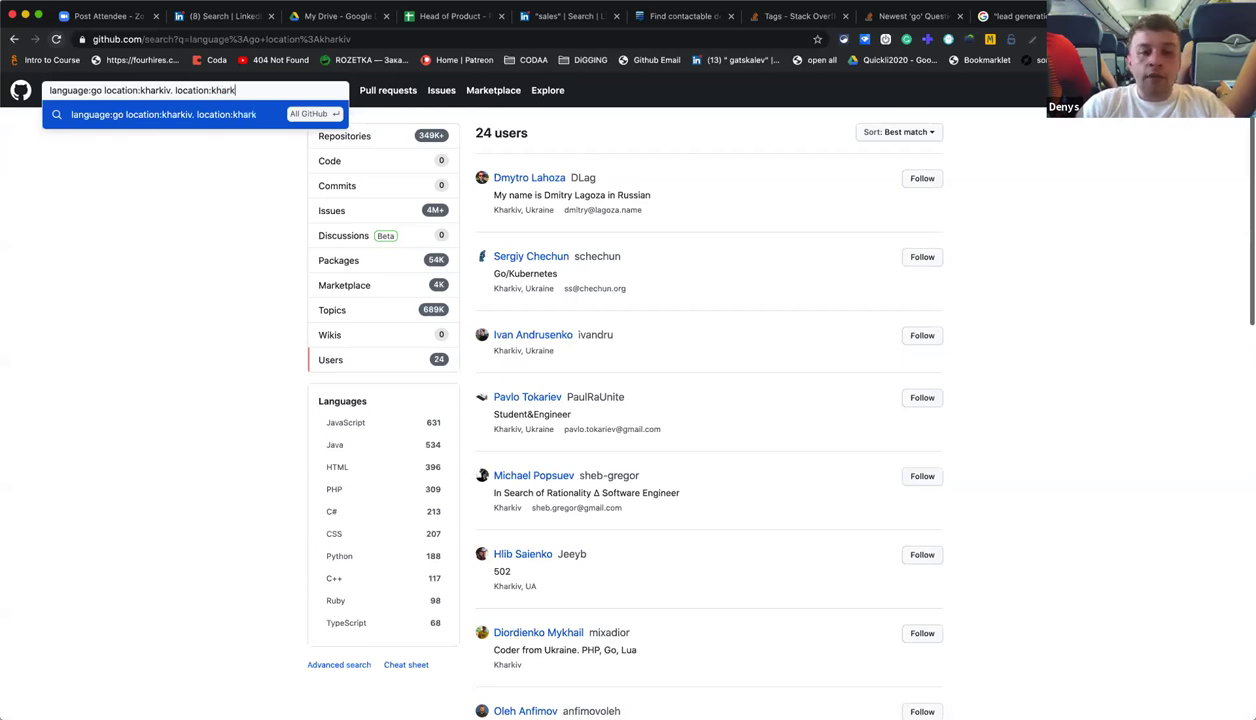
text(ov\)
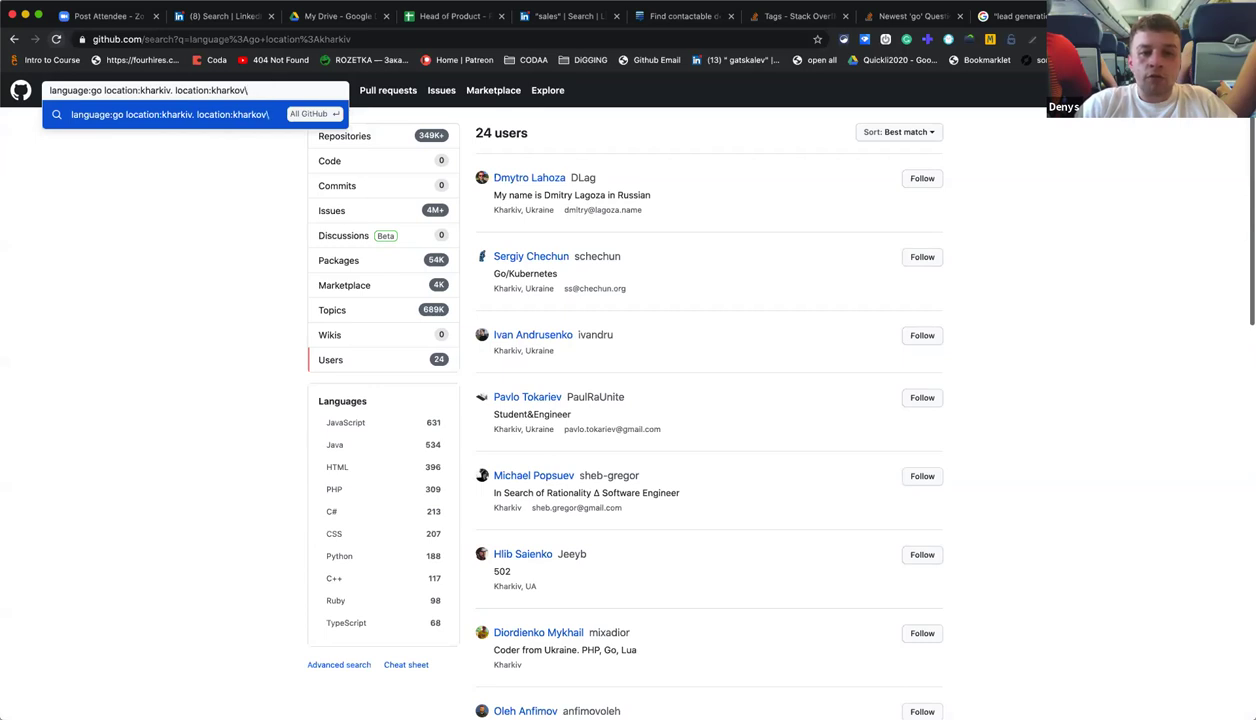
key(Return)
key(BackSpace)
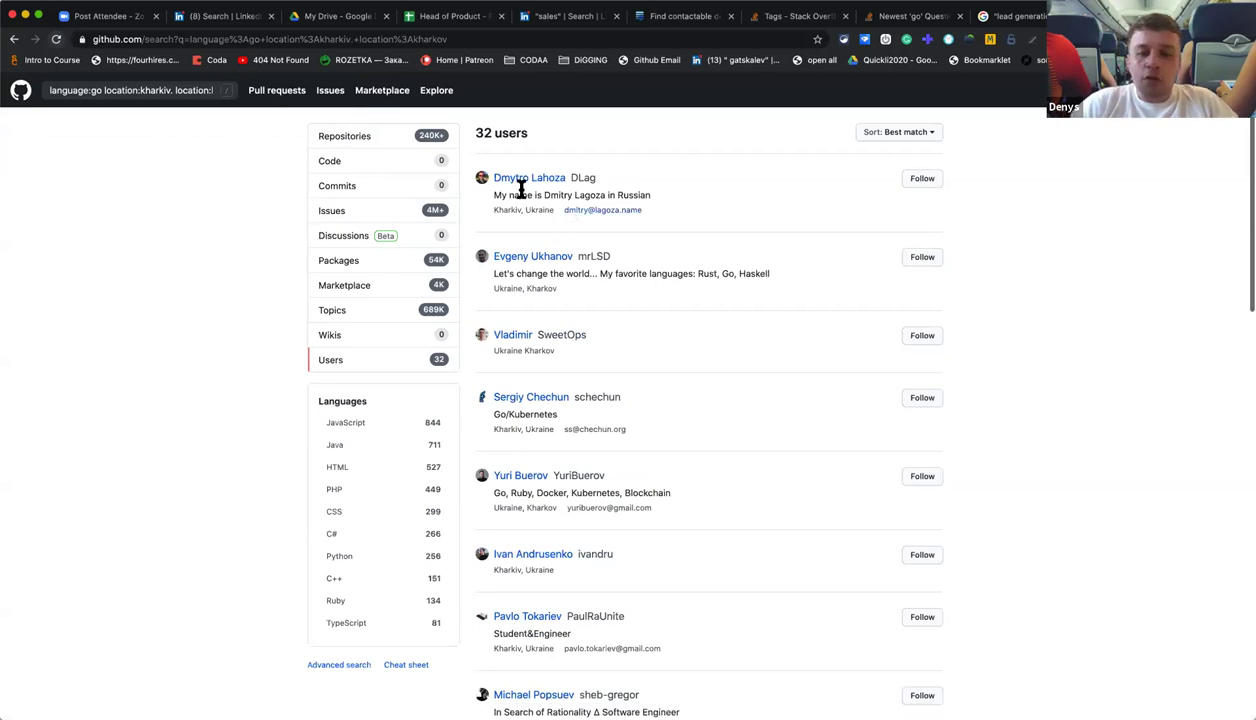
Remove the stray period after kharkiv from the GitHub query and rerun it as language:go location:kharkiv location:kharkov.
click(168, 91)
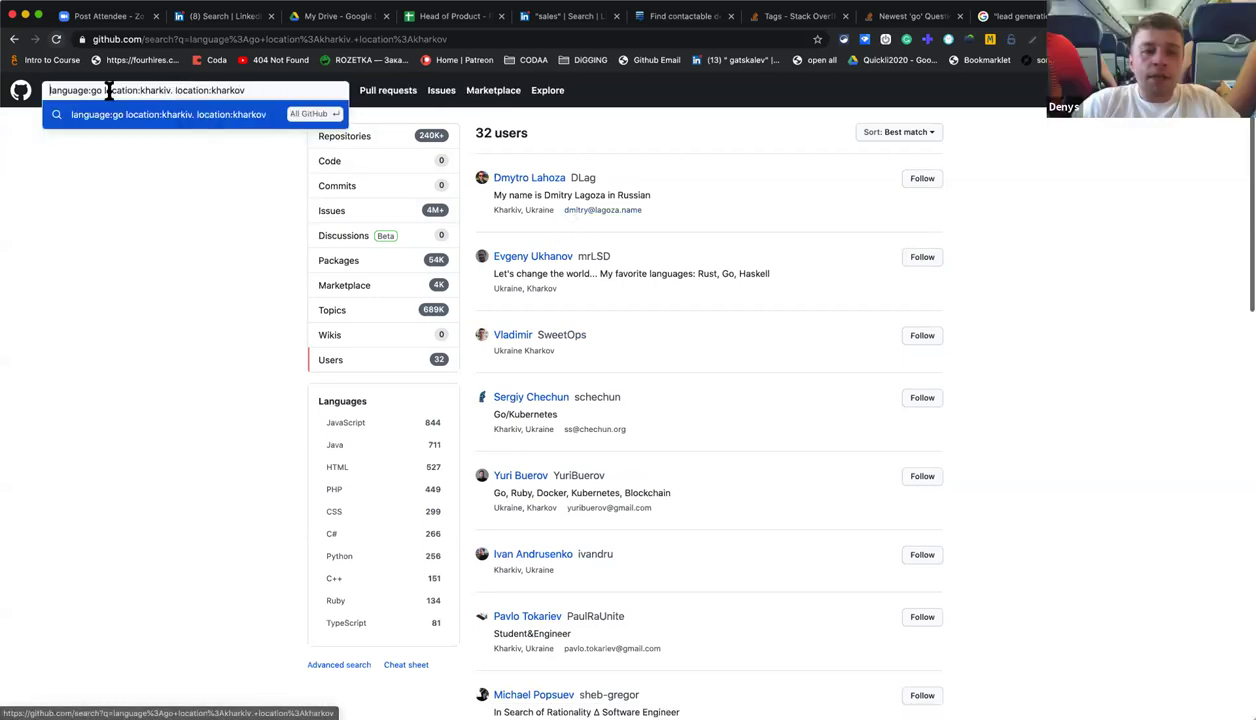
drag(102, 91, 246, 92)
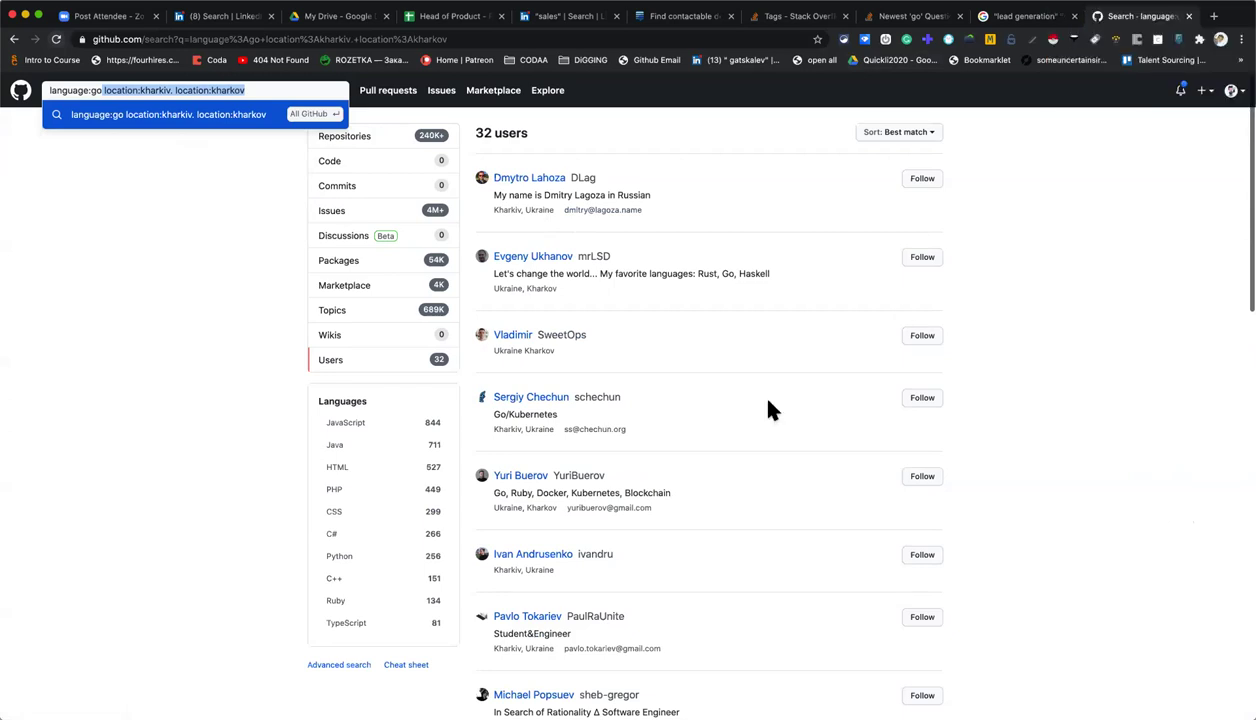
click(168, 91)
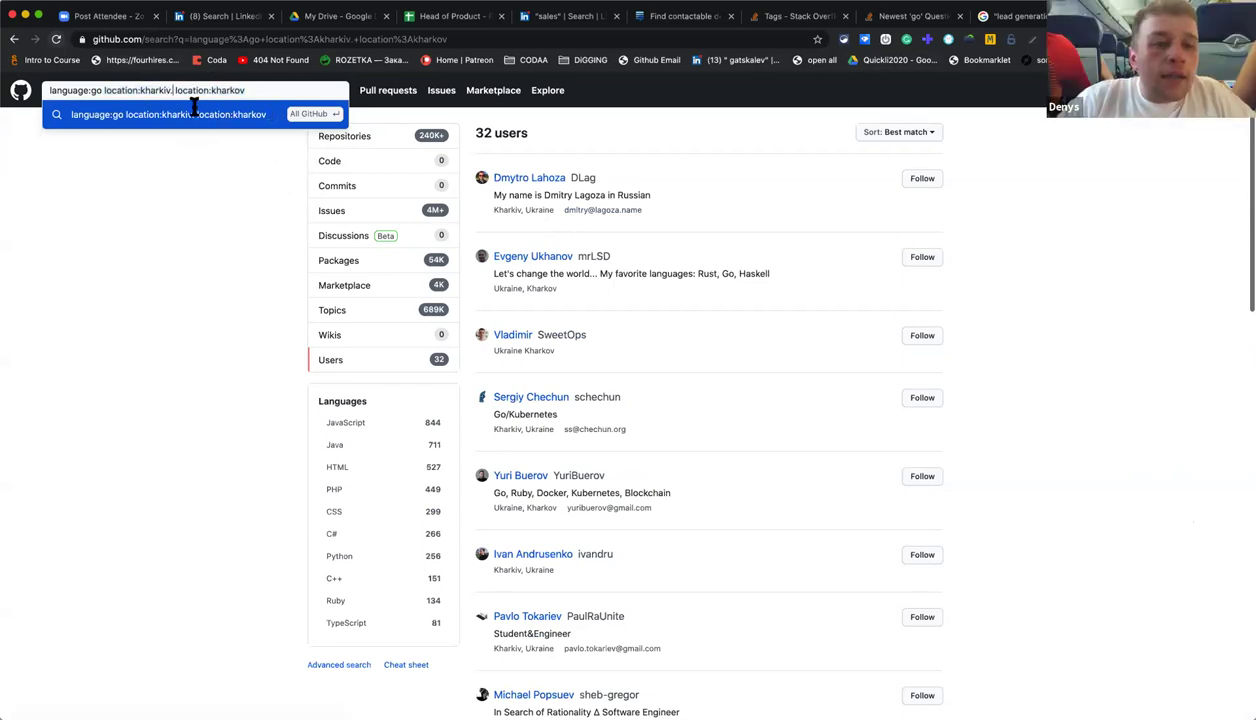
key(BackSpace)
key(Return)
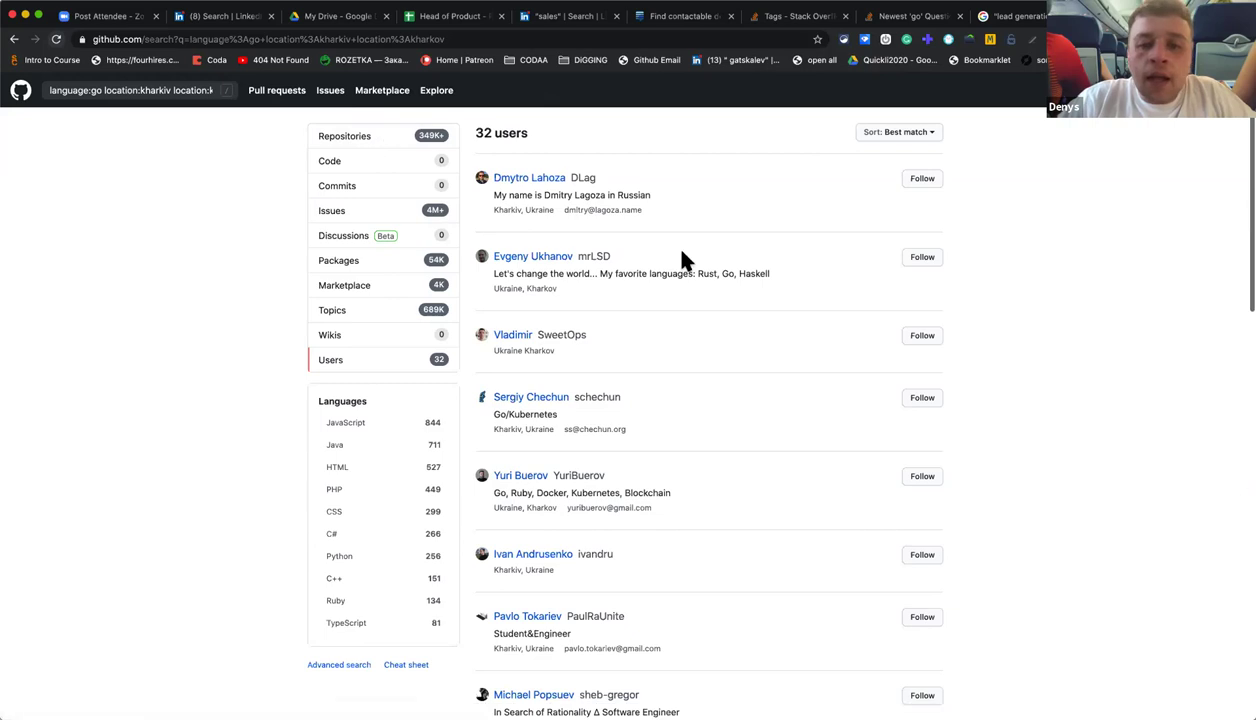
Examine the profiles, locations and contact e-mails in the list of GitHub users matching the search.
scroll(680, 256, down, 3)
scroll(681, 252, down, 1)
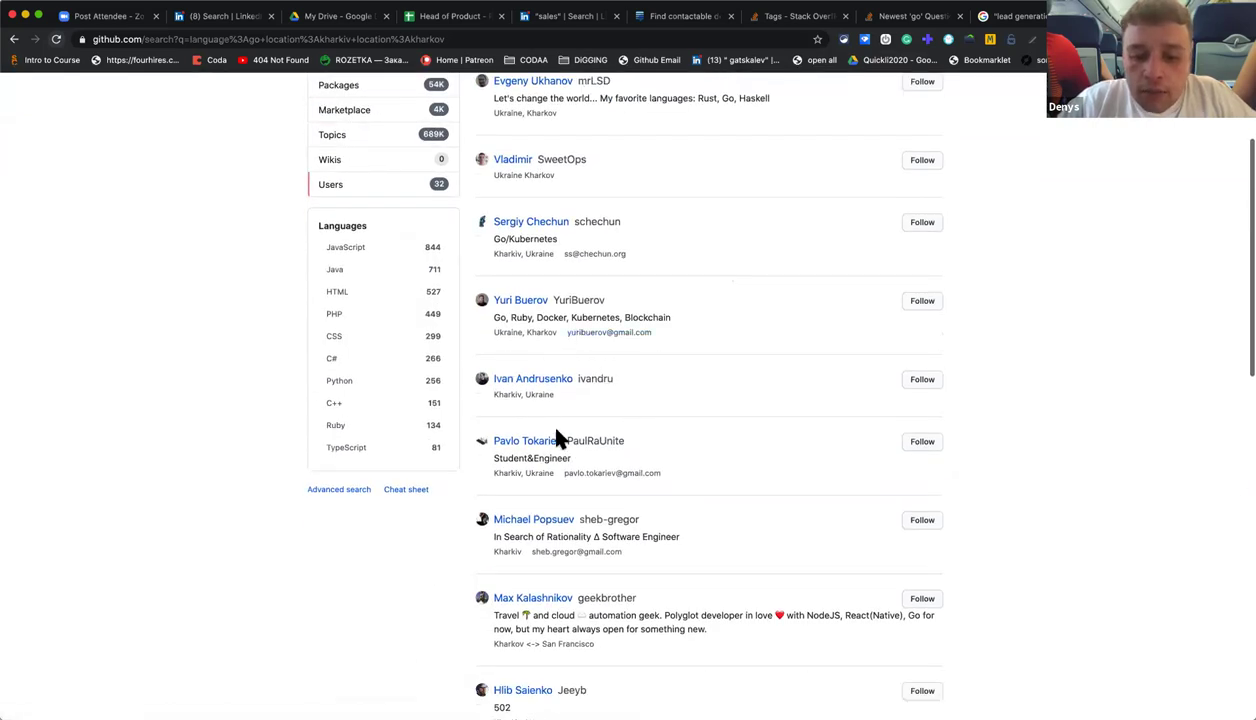
scroll(559, 430, down, 3)
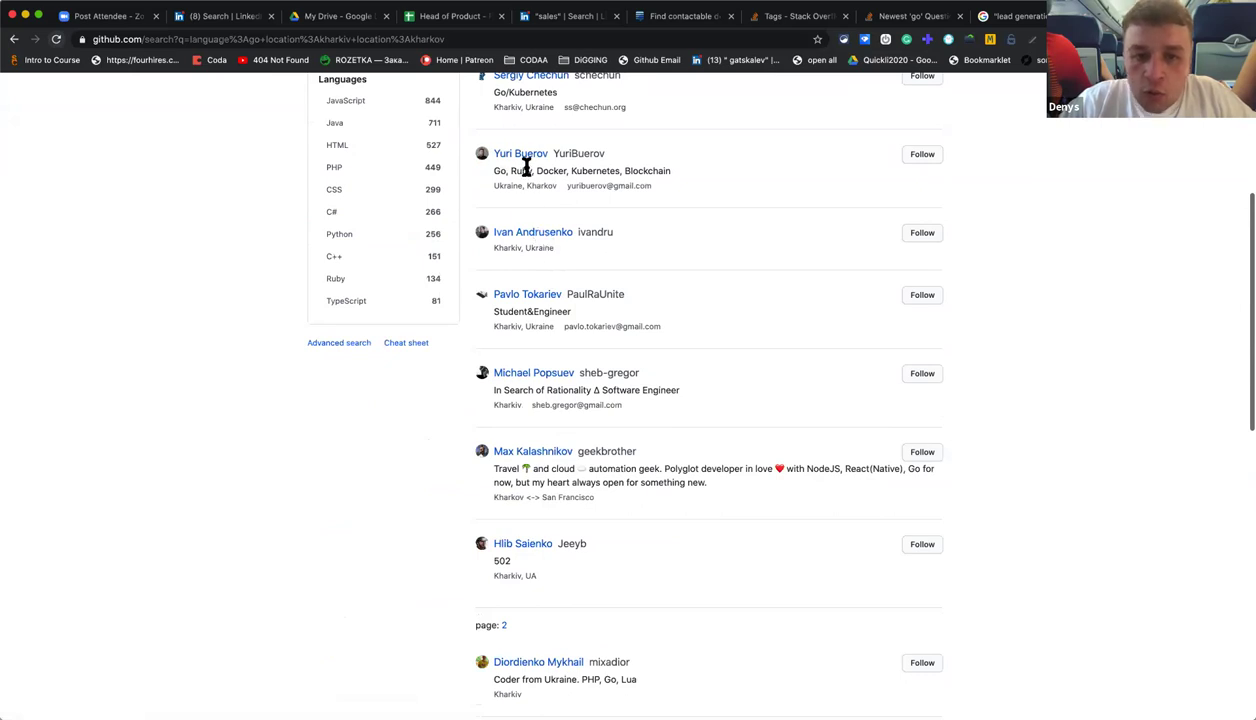
scroll(522, 165, down, 6)
scroll(570, 282, down, 2)
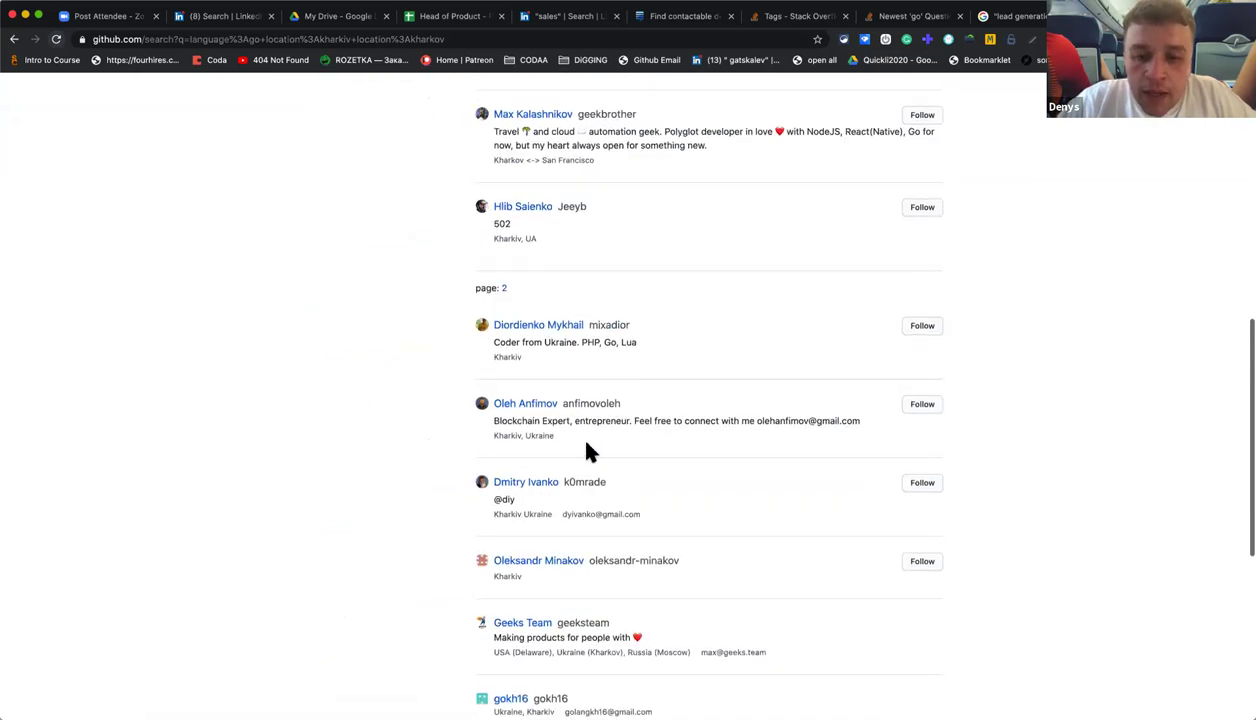
scroll(640, 445, down, 3)
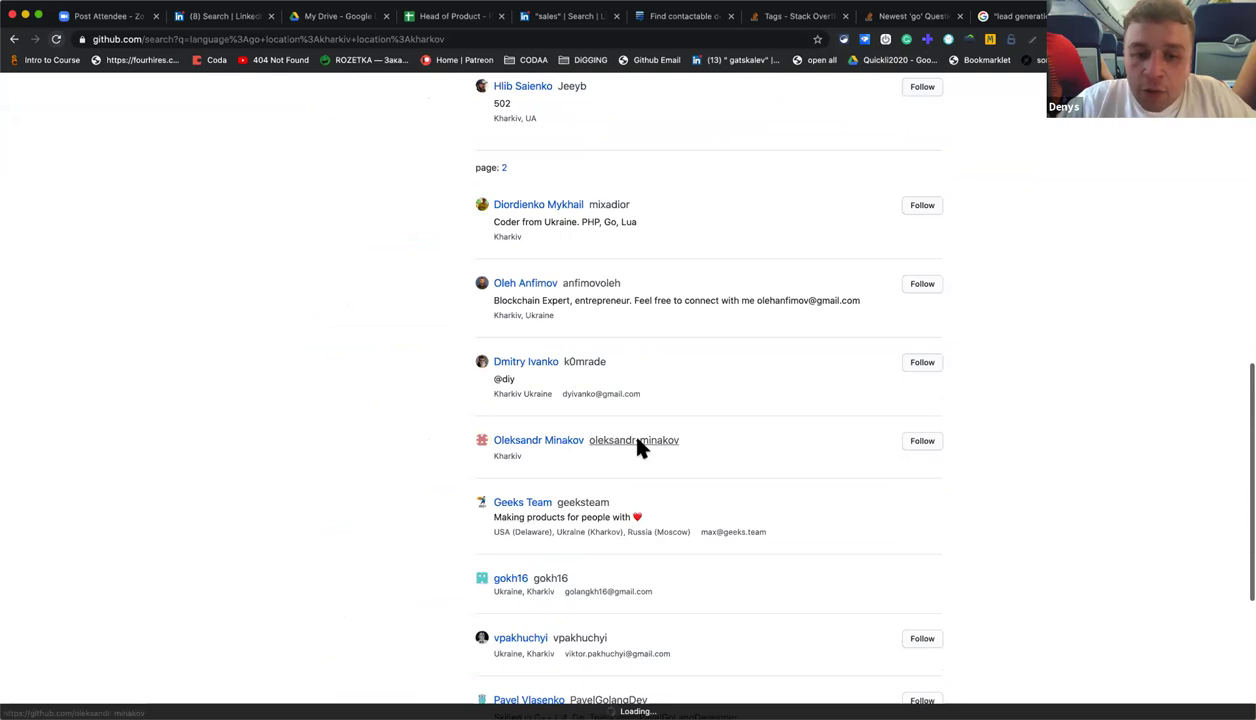
scroll(516, 108, up, 6)
scroll(516, 108, up, 10)
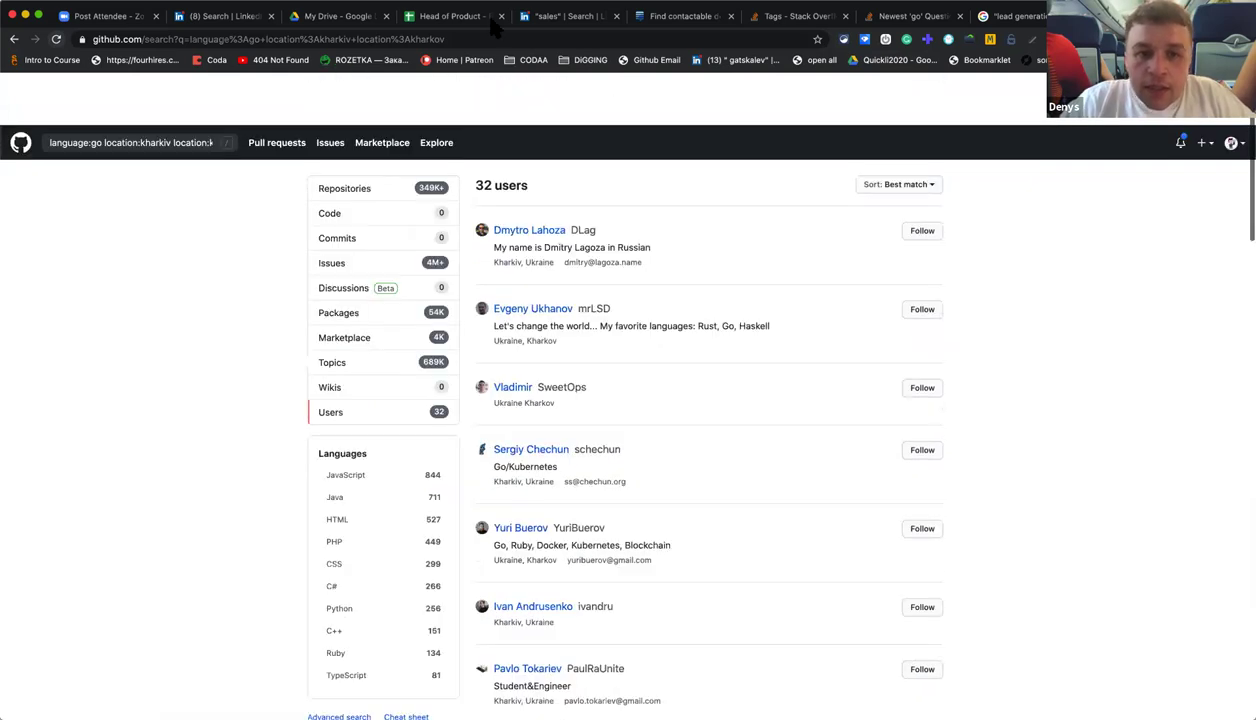
Open linkedin.com in a new browser tab and run a search without keywords.
click(479, 39)
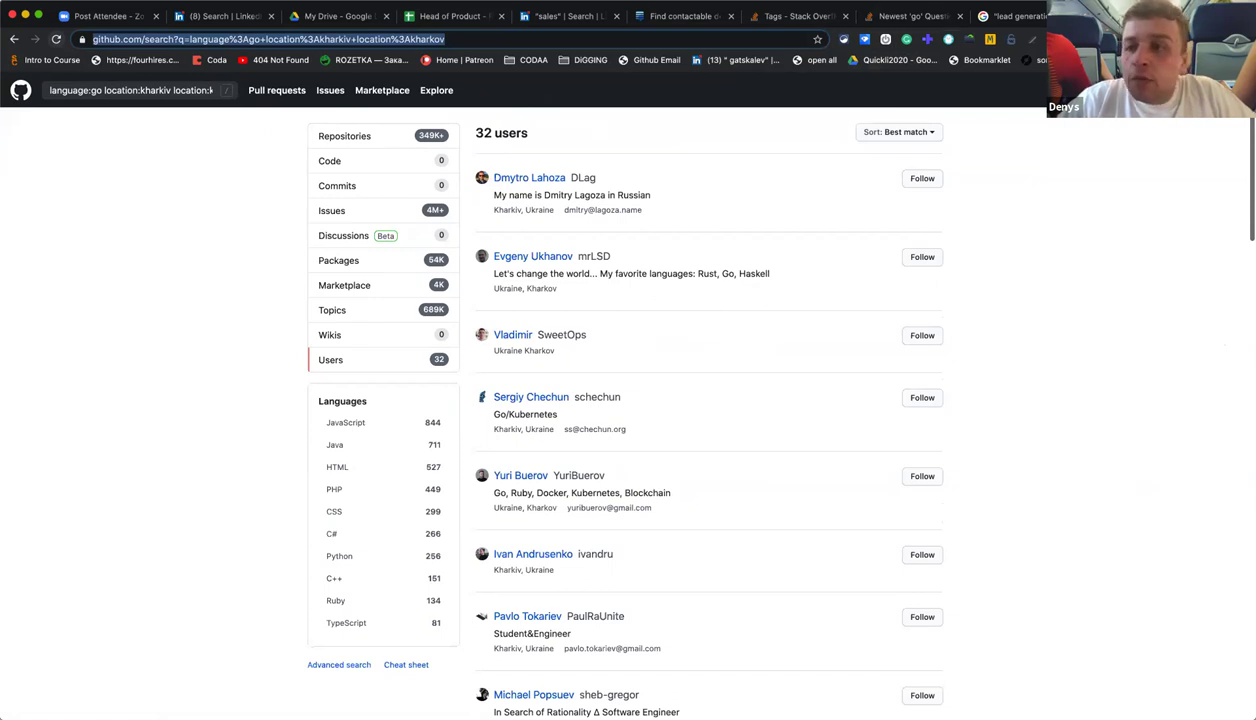
key(ctrl+t)
text(linkedin.com)
key(Return)
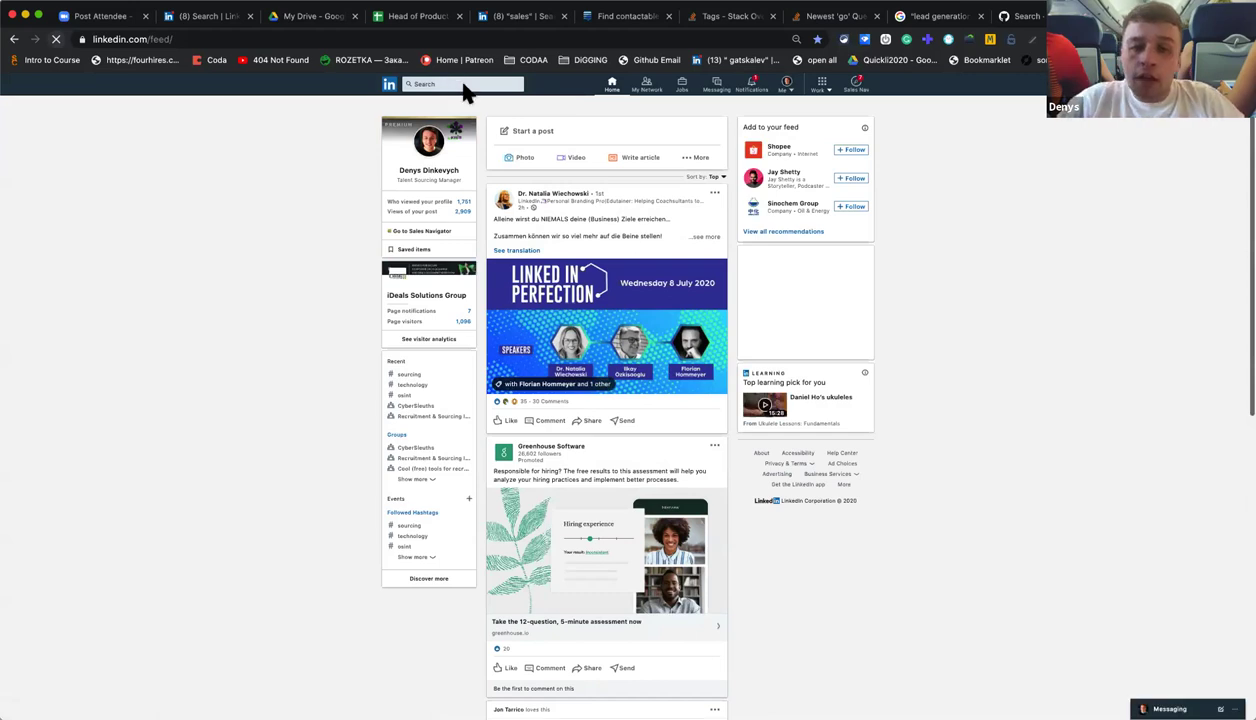
click(465, 84)
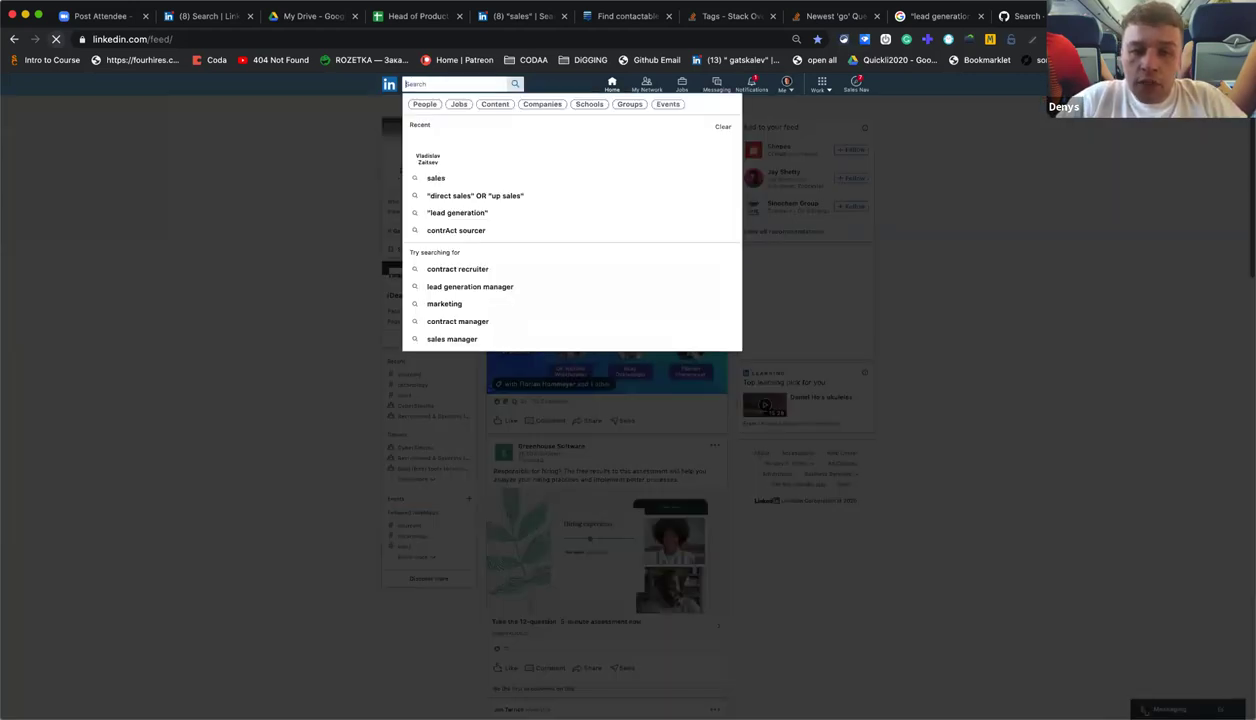
key(Escape)
key(Return)
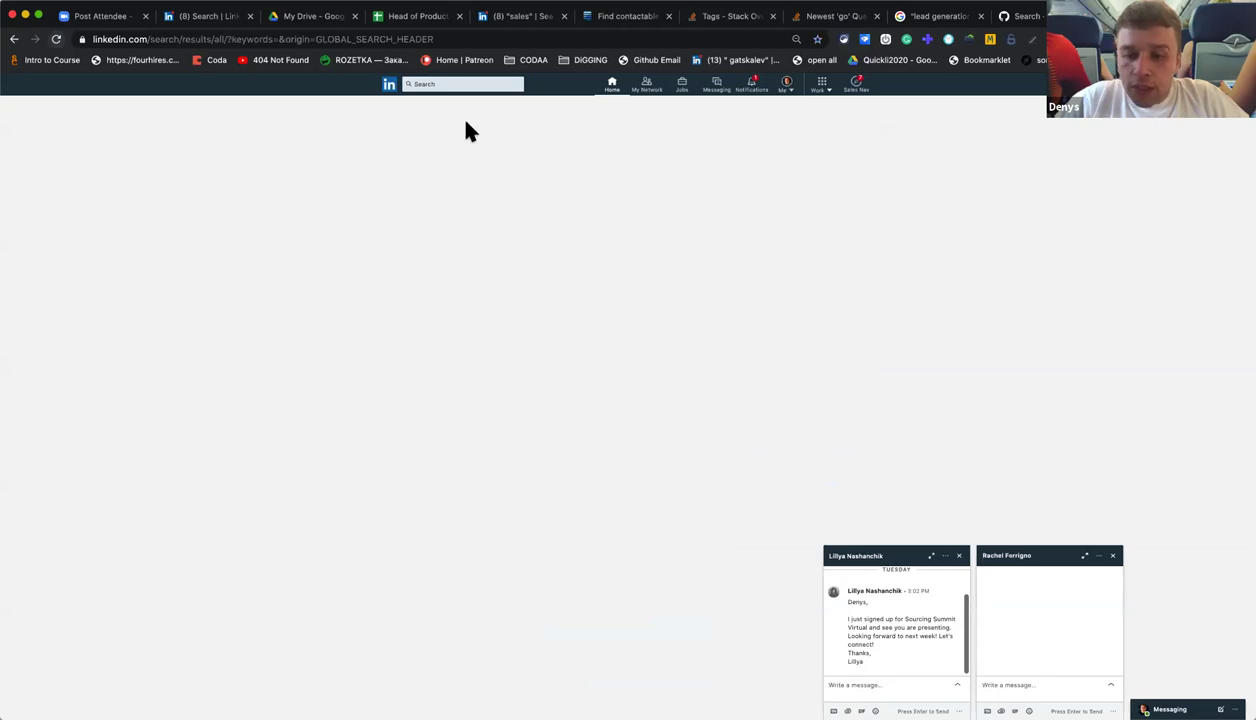
Search LinkedIn for the Boolean keywords go OR "golang".
click(465, 86)
text(go)
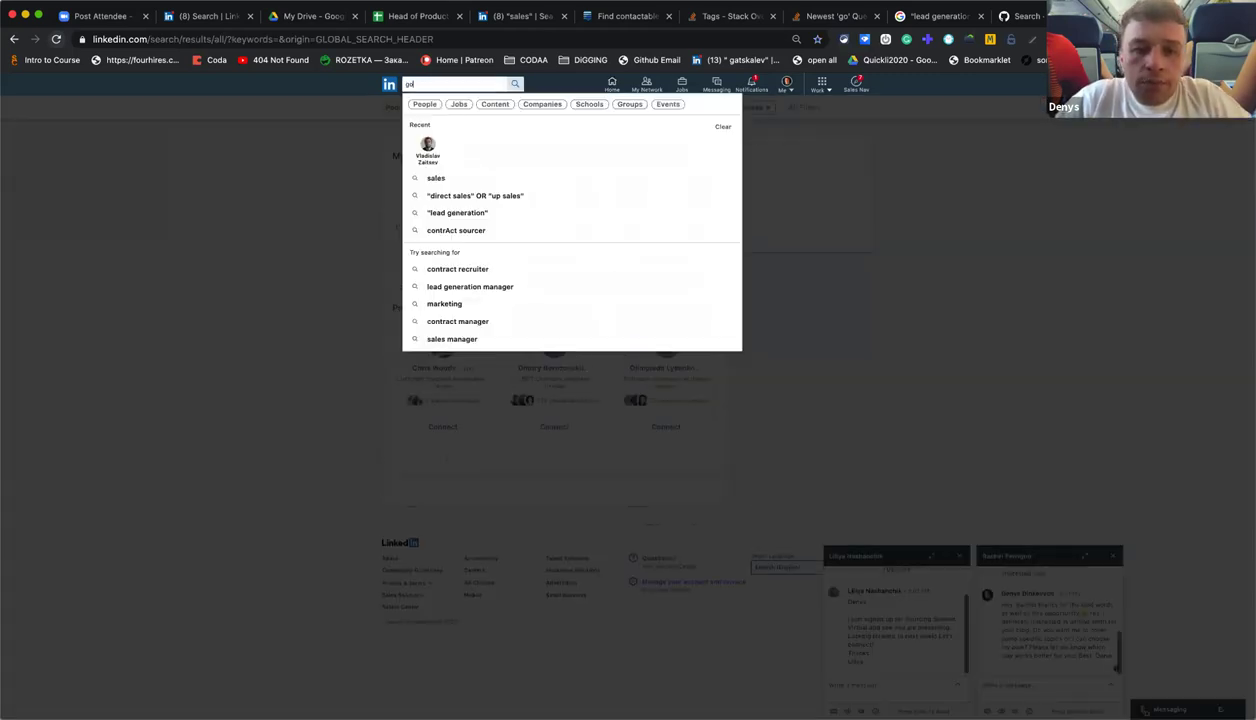
text( Or)
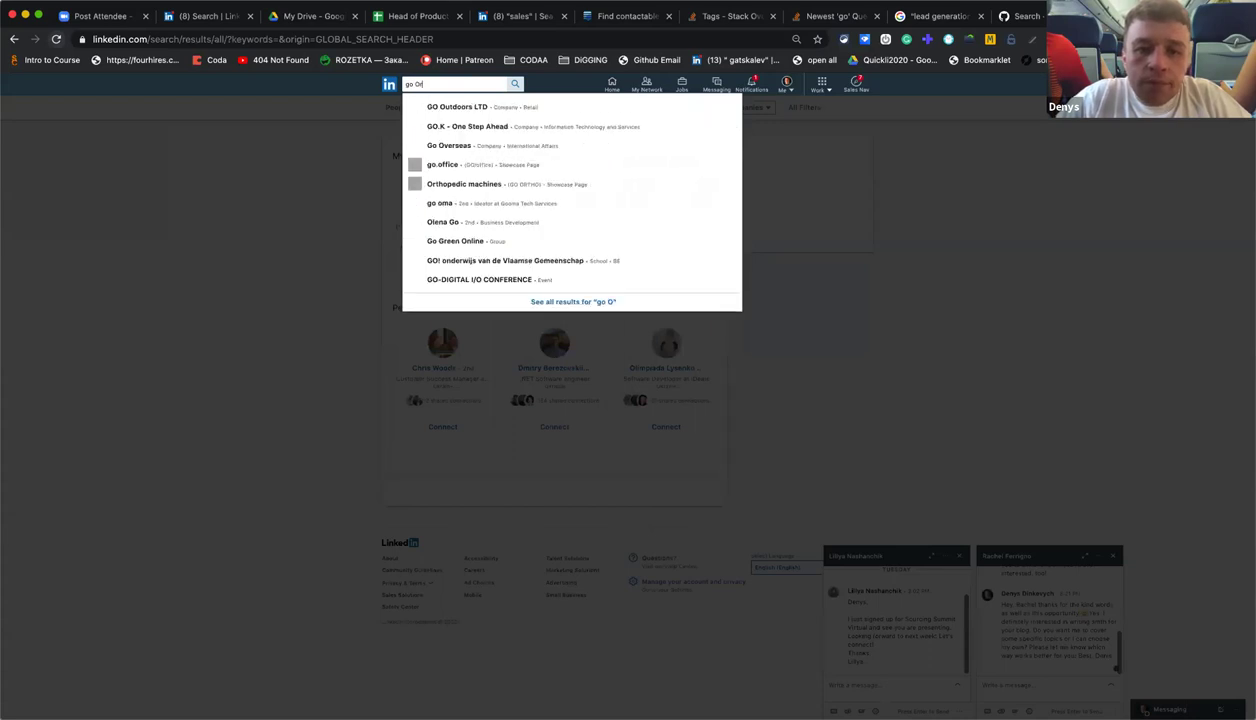
text( "G)
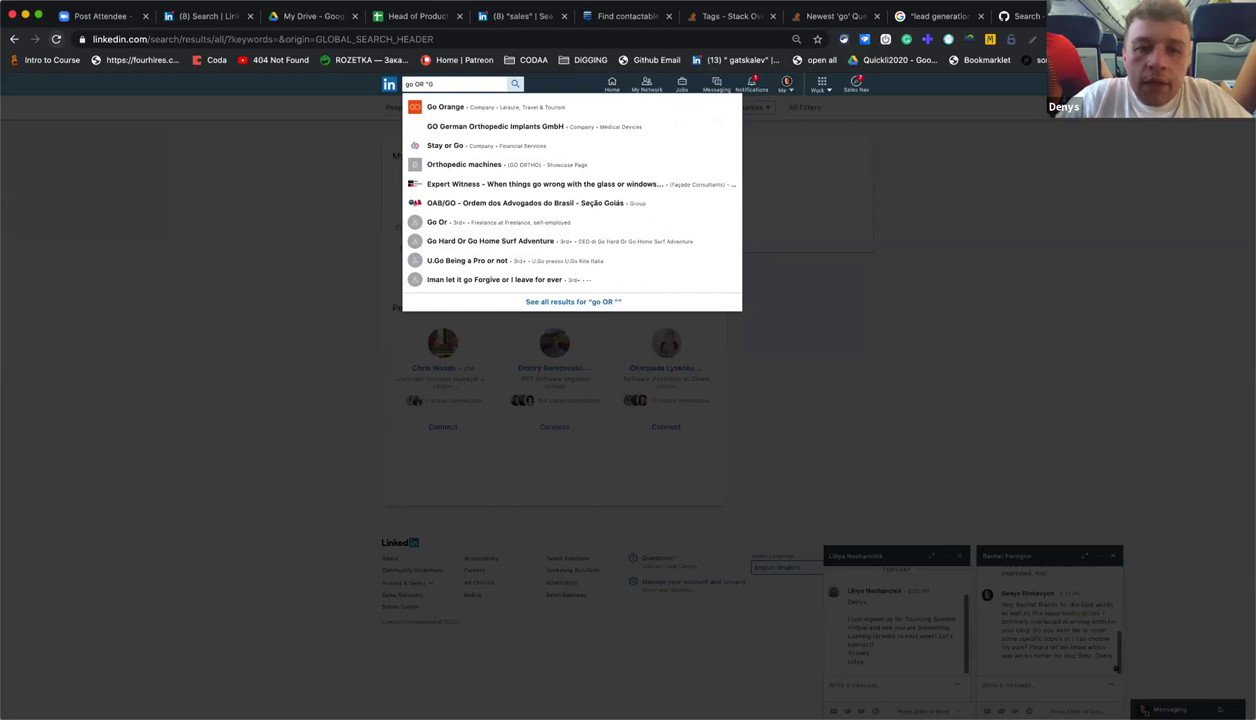
text(Ooo)
key(BackSpace)
text(l)
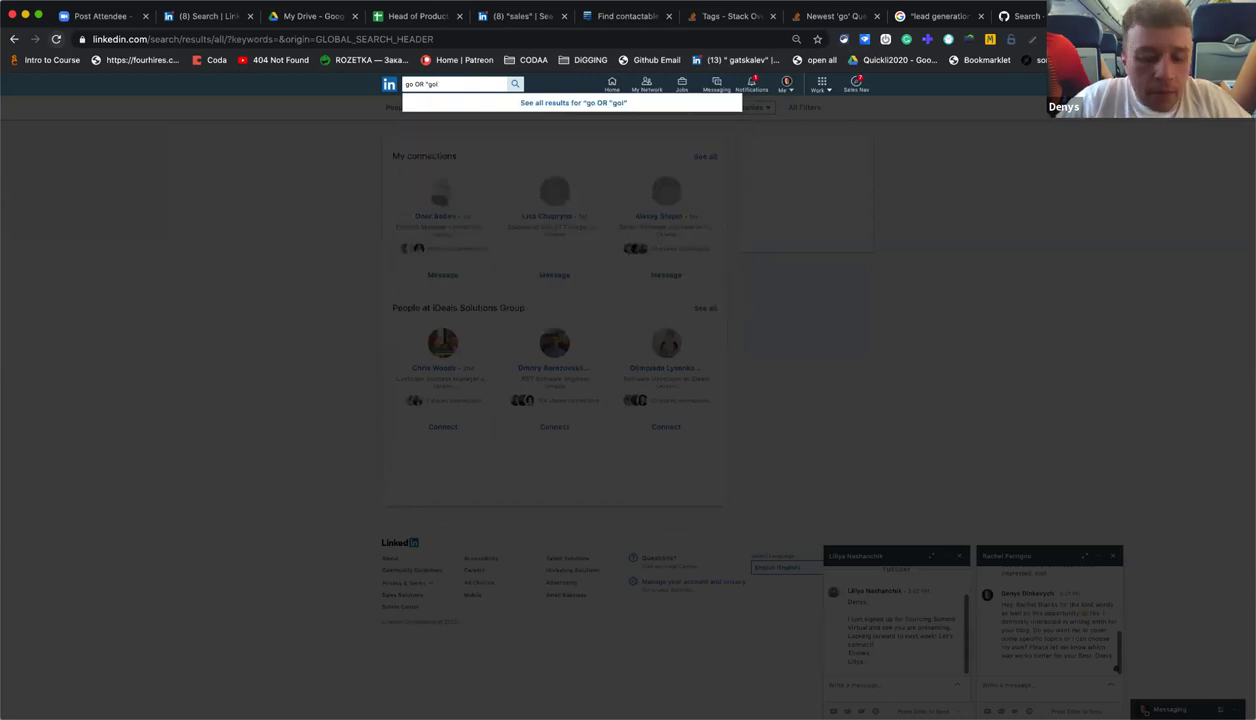
text(ang")
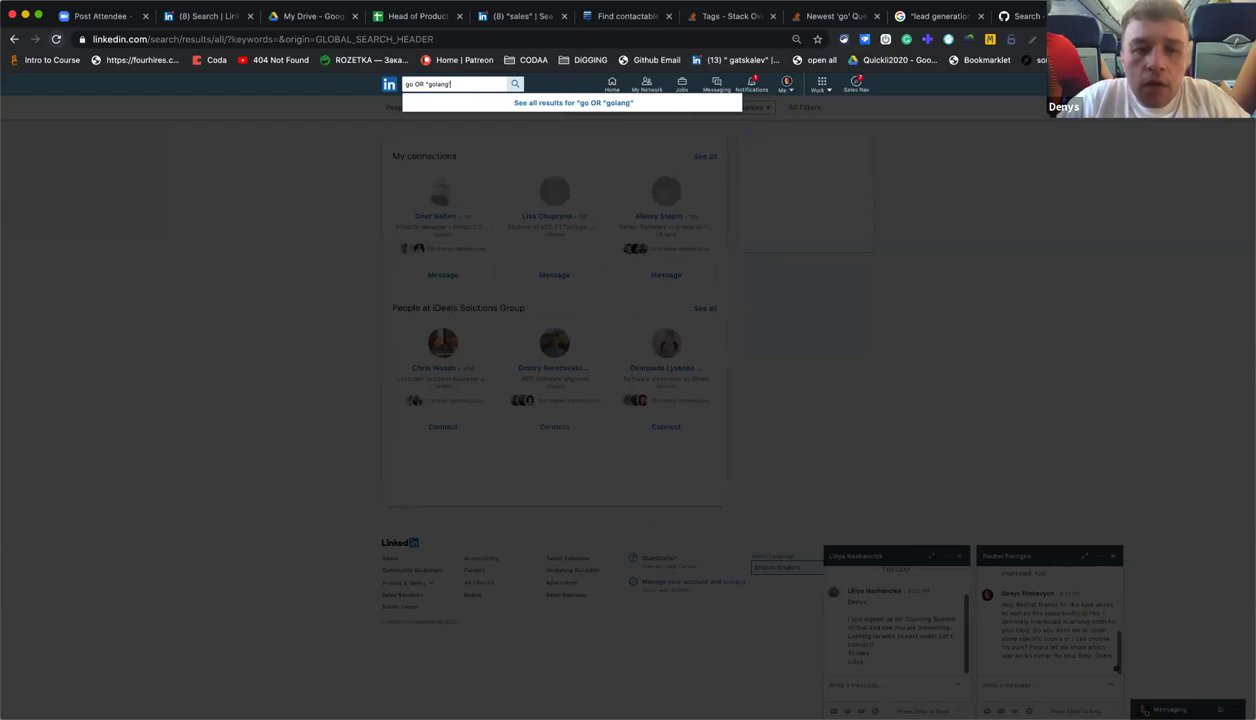
text( O)
key(BackSpace)
key(BackSpace)
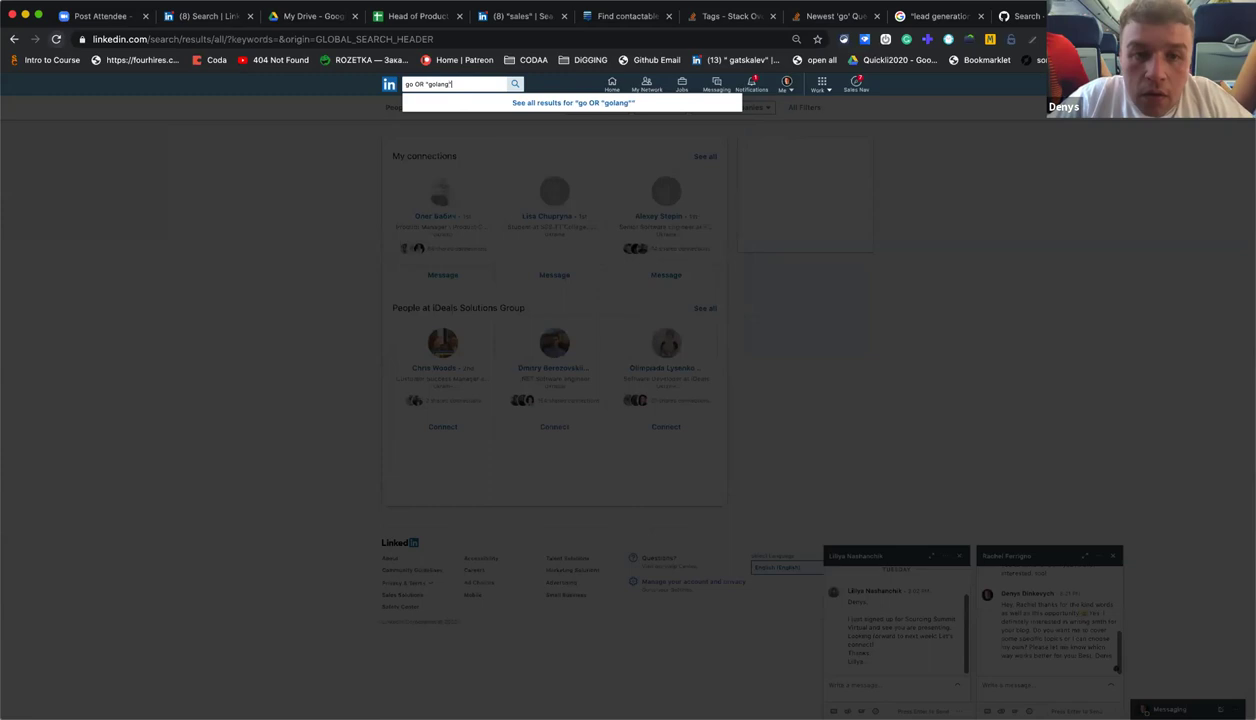
key(Return)
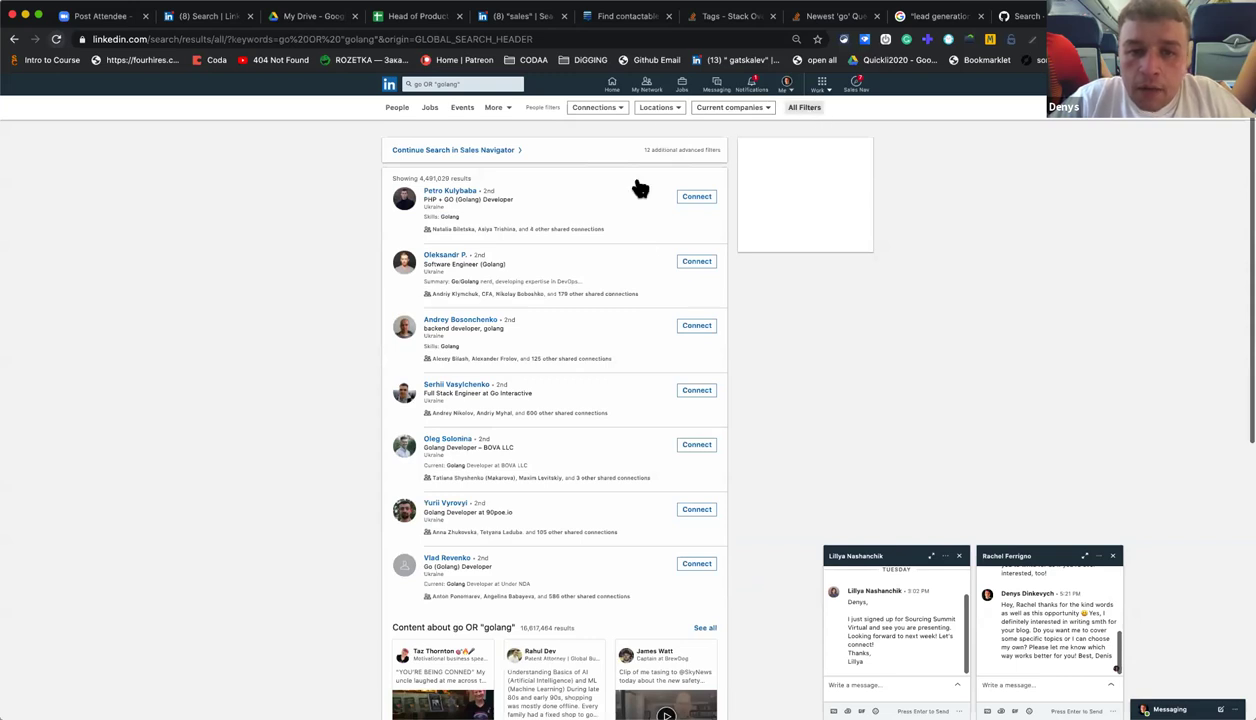
Filter the people results by the title senior software OR(fullstack) OR(full-stack) and apply it.
click(804, 107)
scroll(714, 300, down, 2)
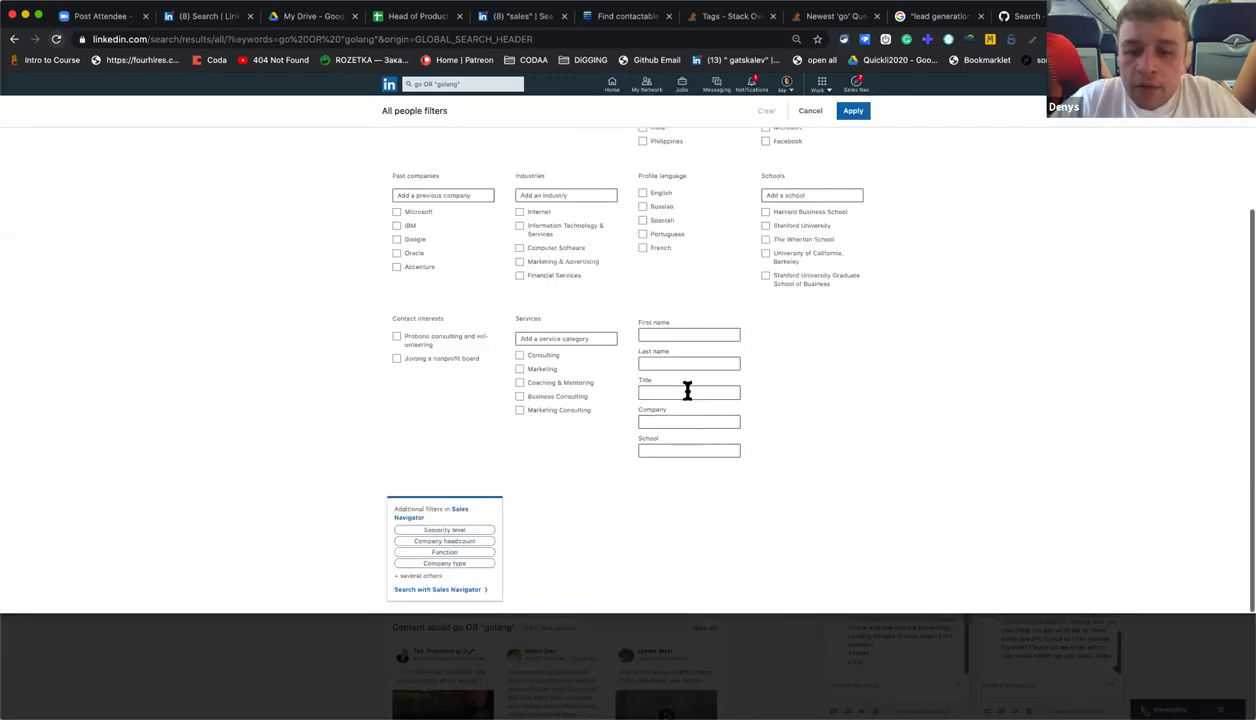
click(687, 391)
text(senio)
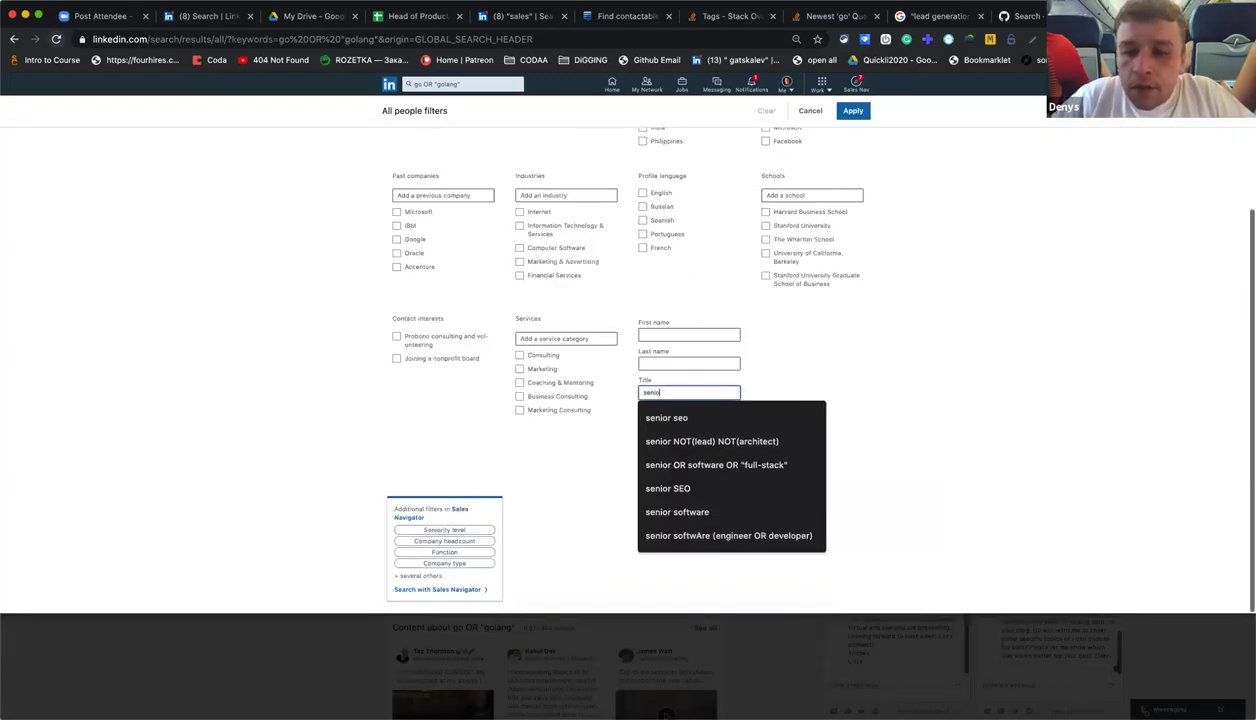
text(r softw)
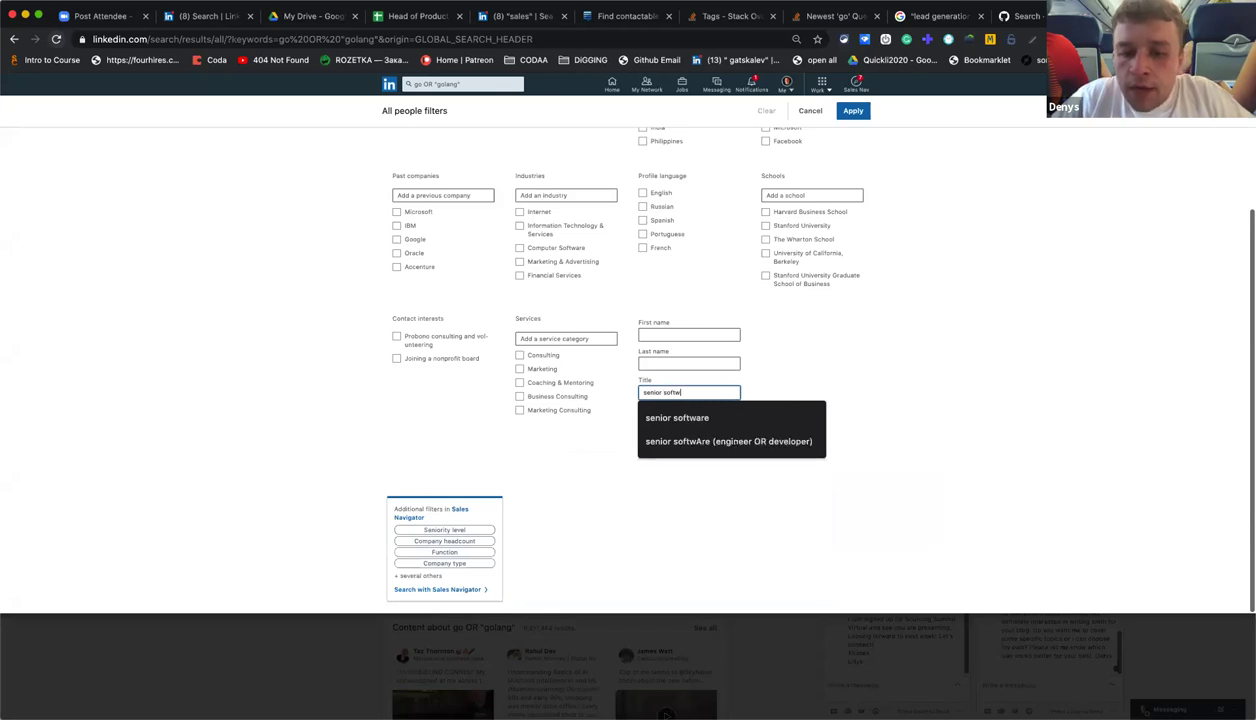
text(are)
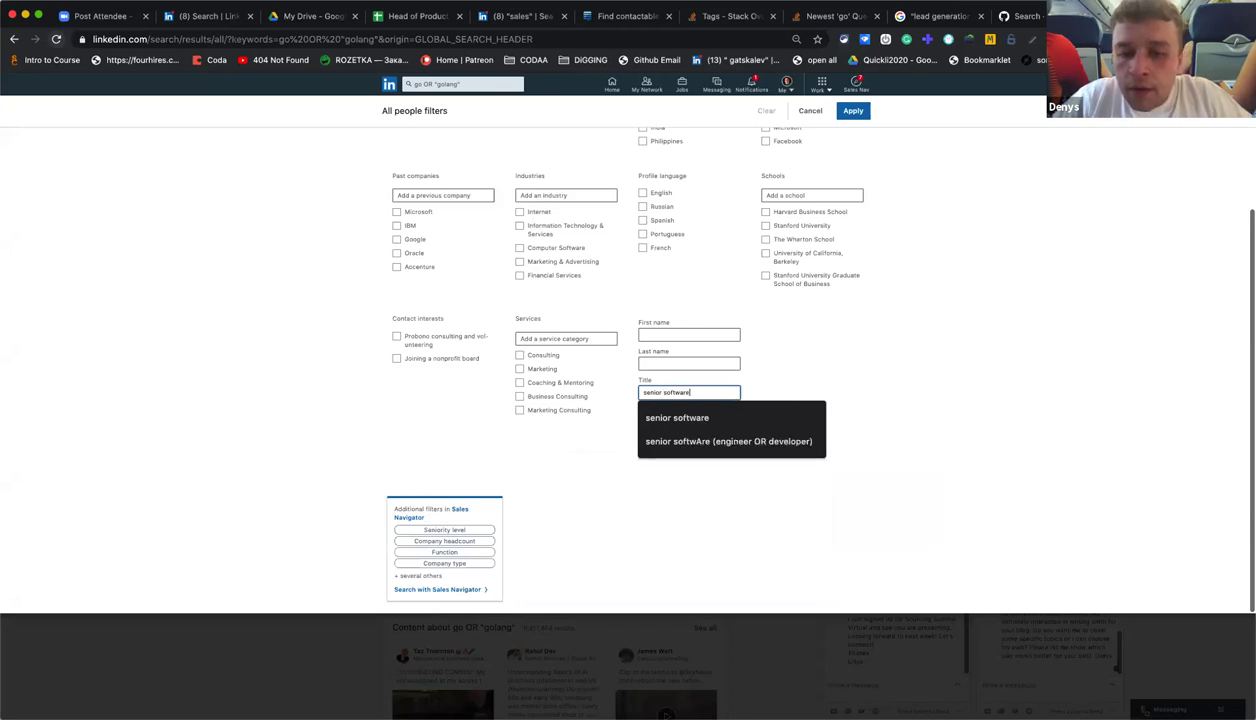
text( OR)
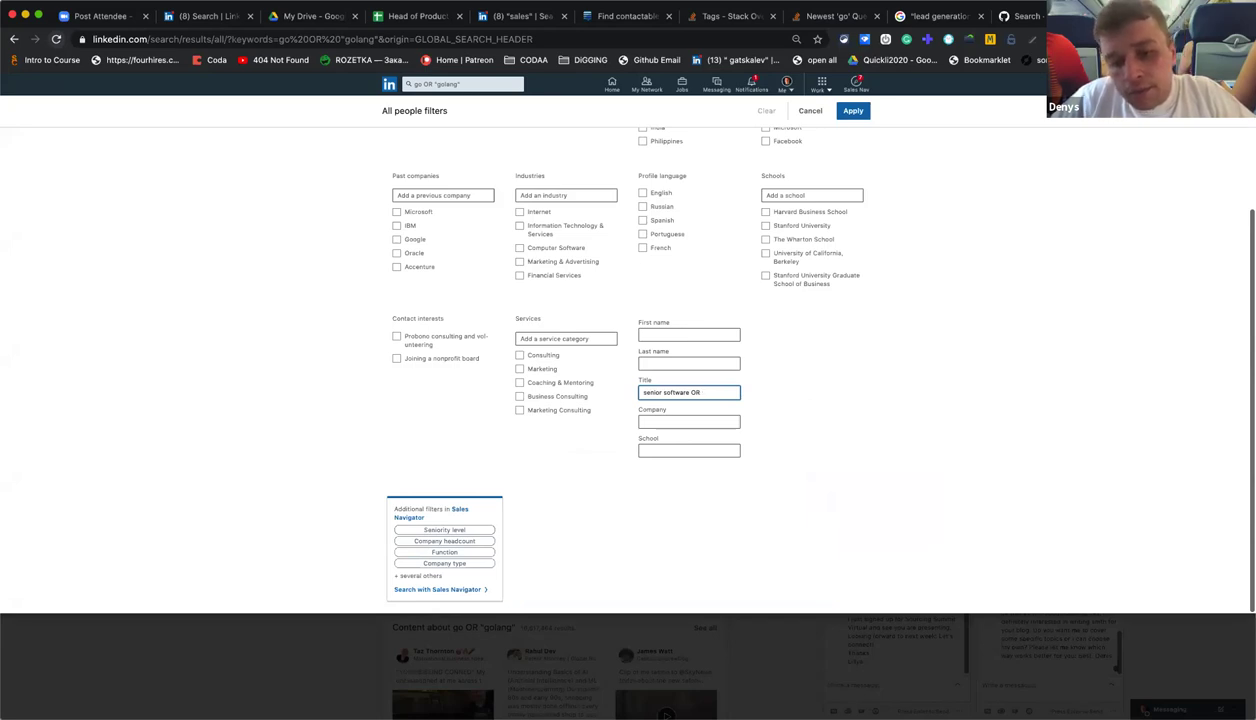
text((fullst)
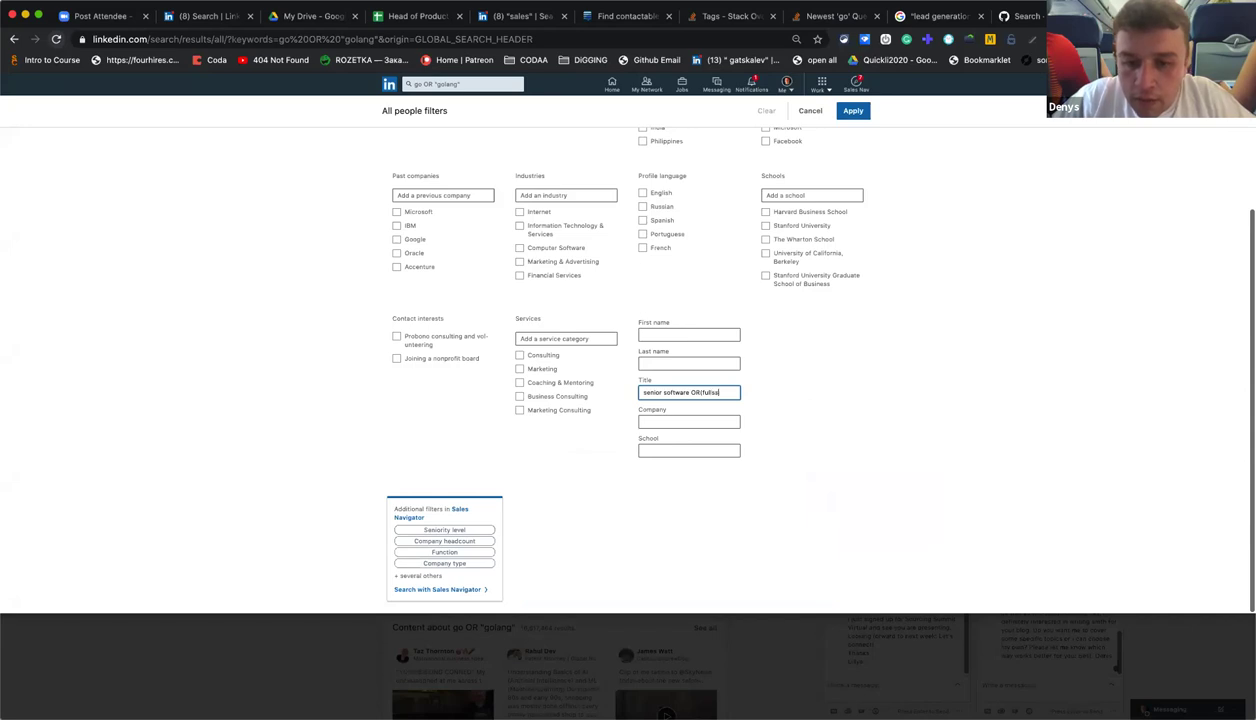
text(ack) OR)
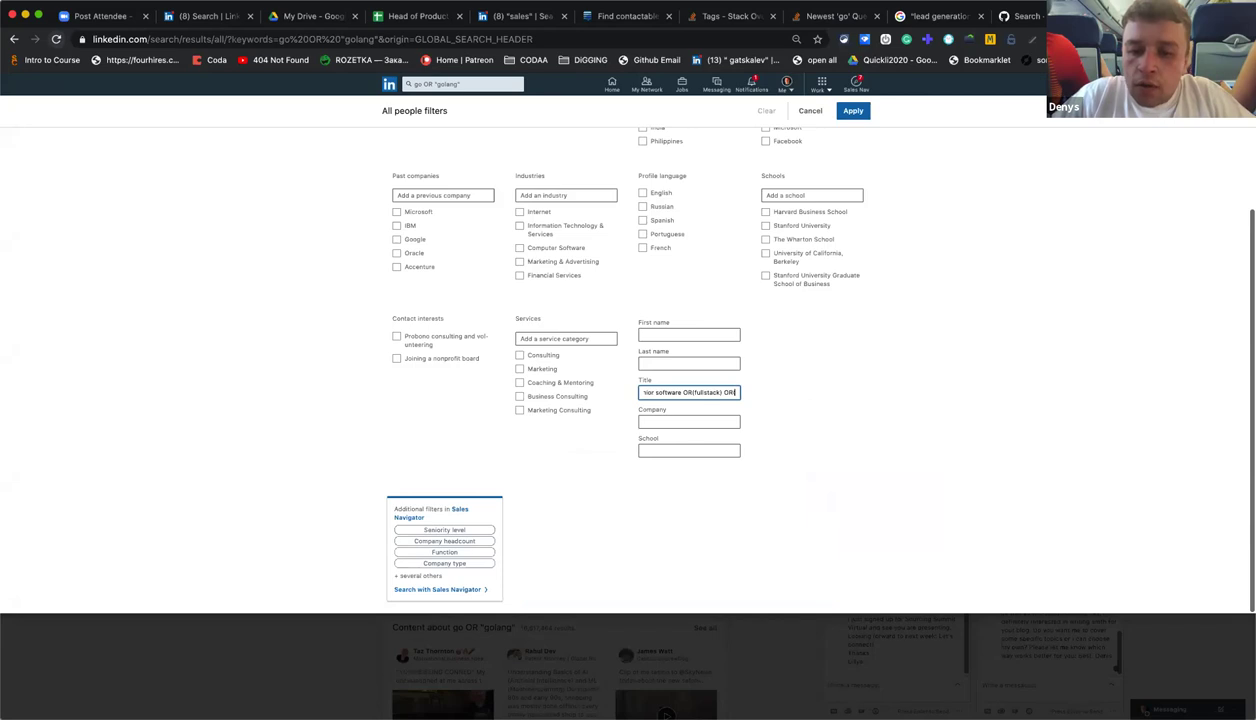
text(full-)
text(st)
text(ack))
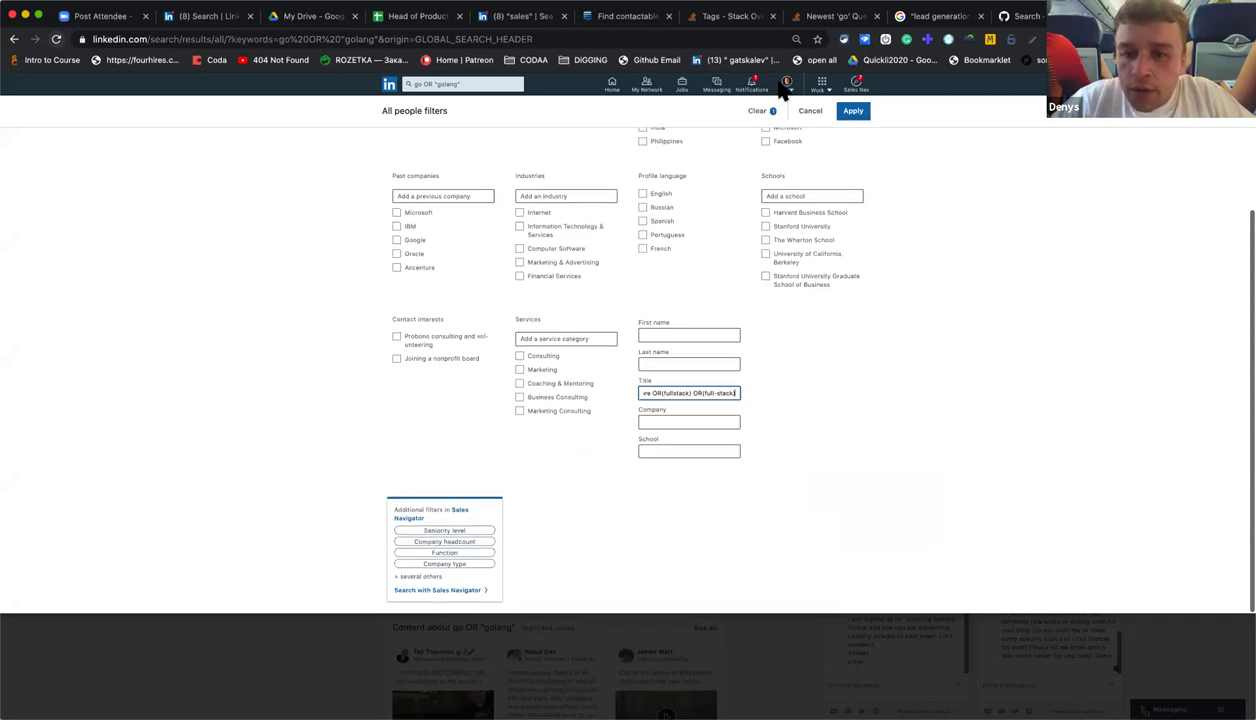
click(855, 108)
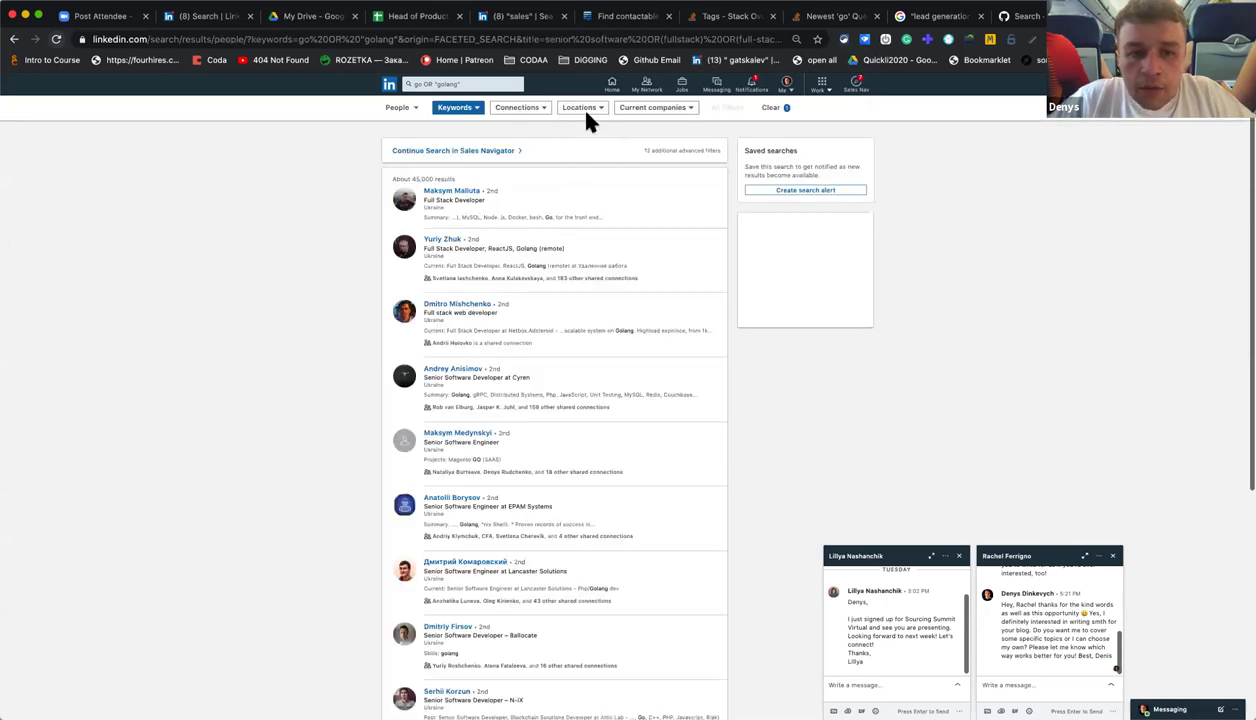
Limit the people results to the location Ukraine.
click(586, 109)
click(569, 163)
click(688, 223)
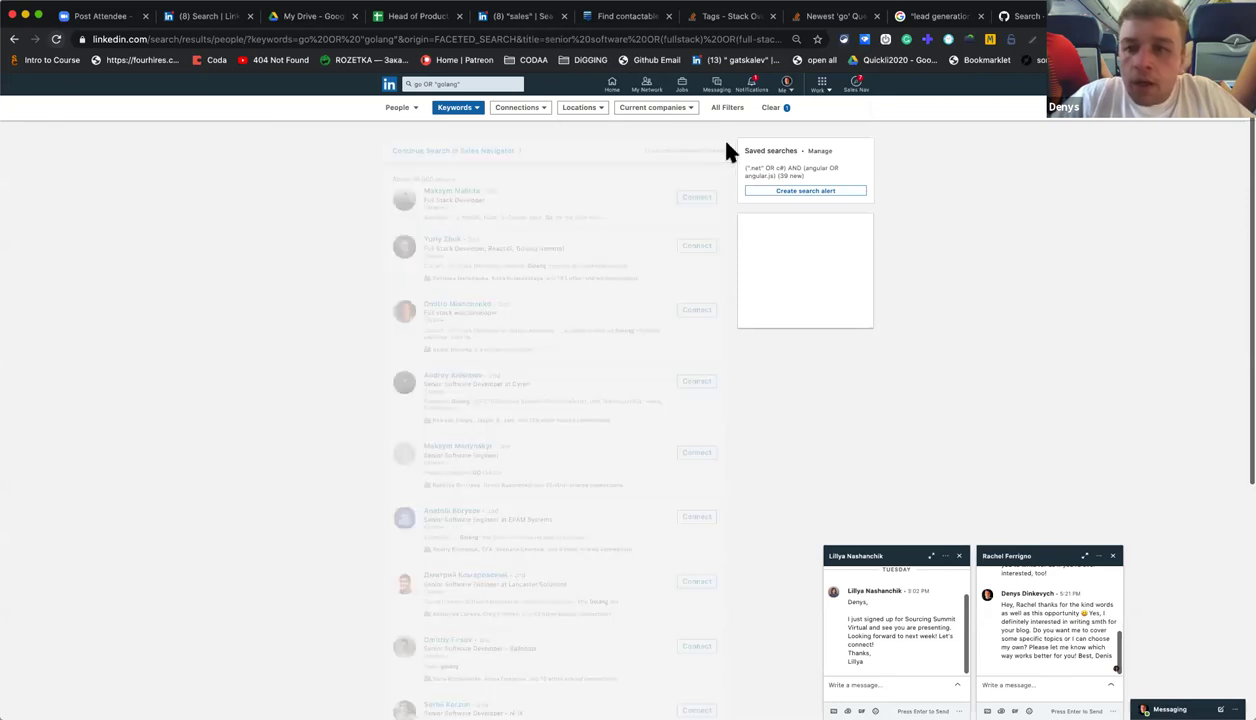
Replace the highlighter's words with go golang php ruby ror on rails javascript and turn highlighting on.
click(990, 39)
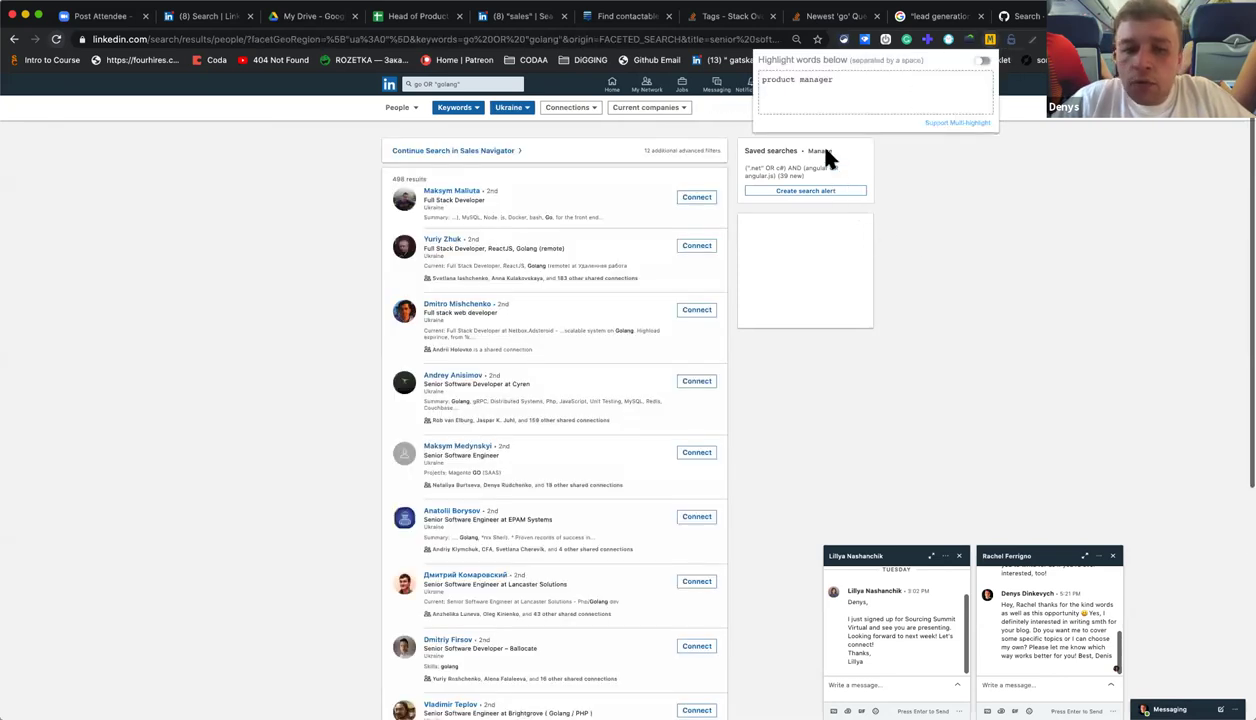
click(893, 88)
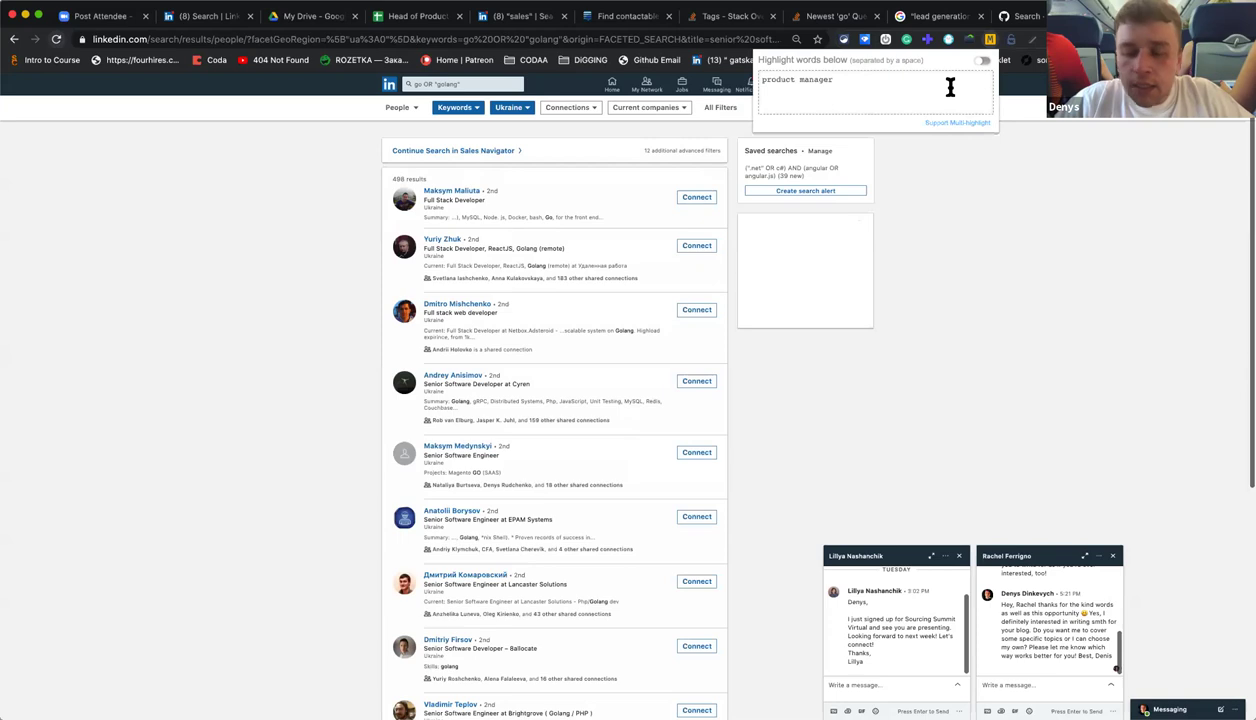
key(super+a)
text(go)
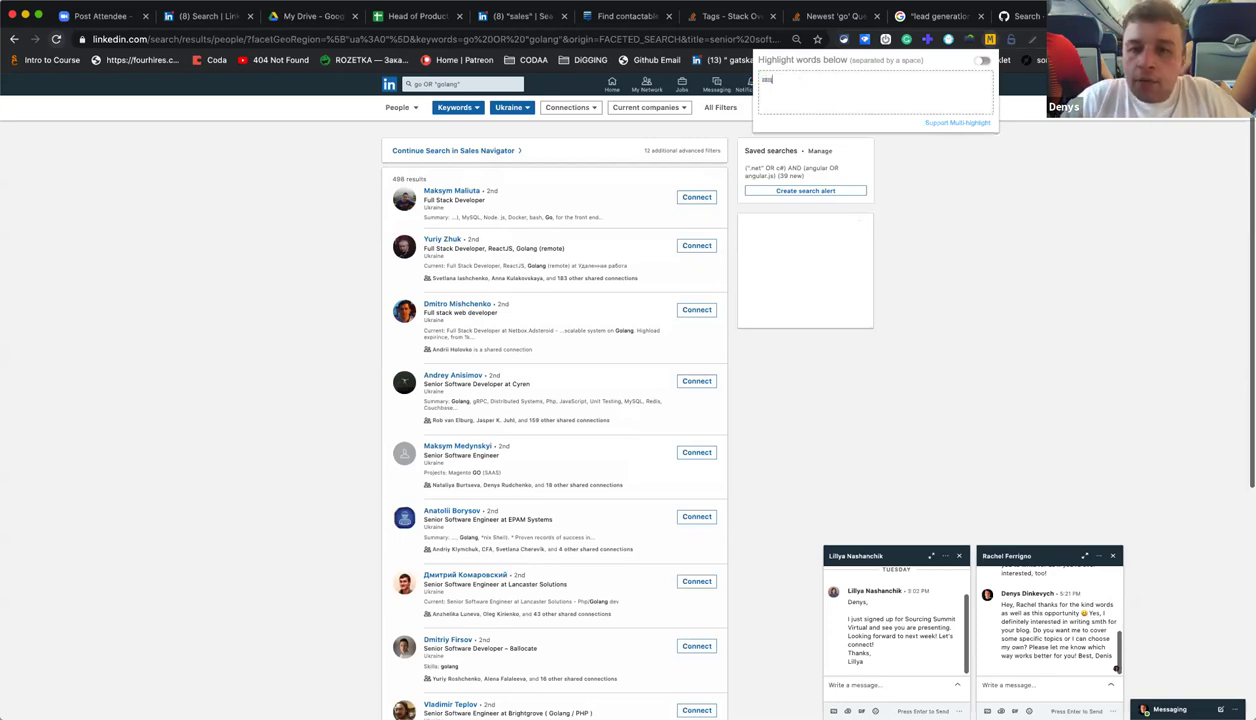
click(620, 39)
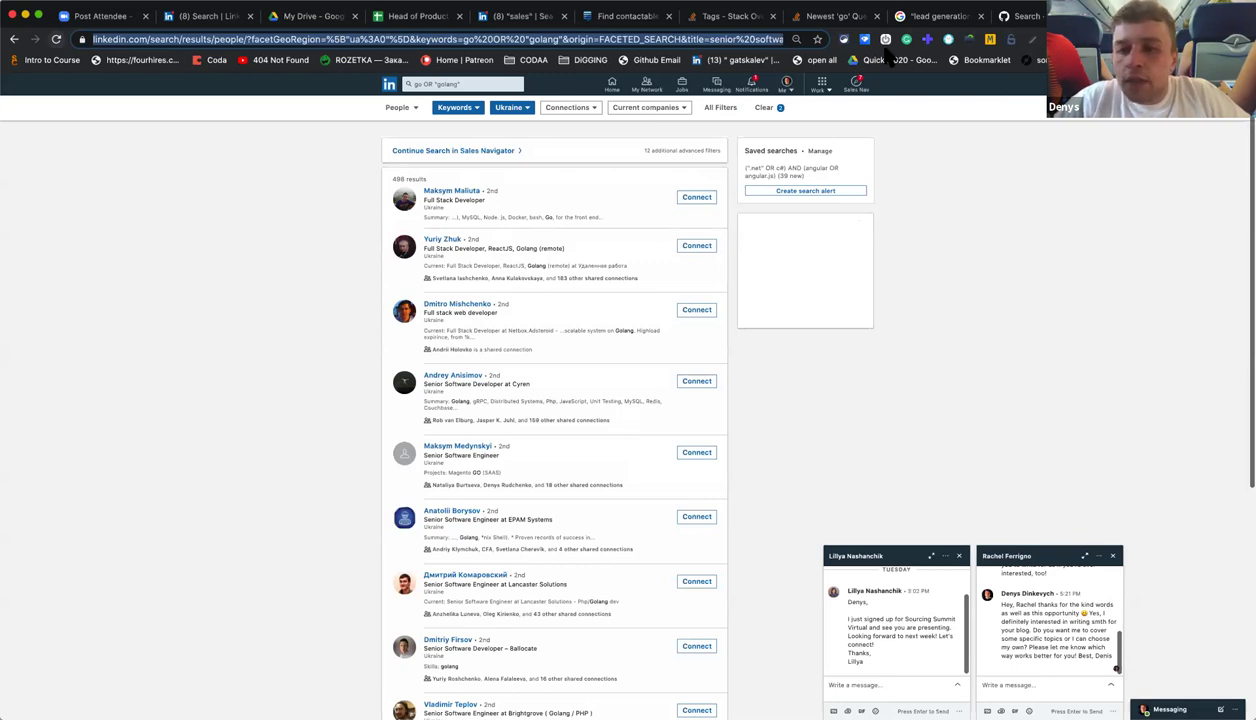
click(969, 40)
key(BackSpace)
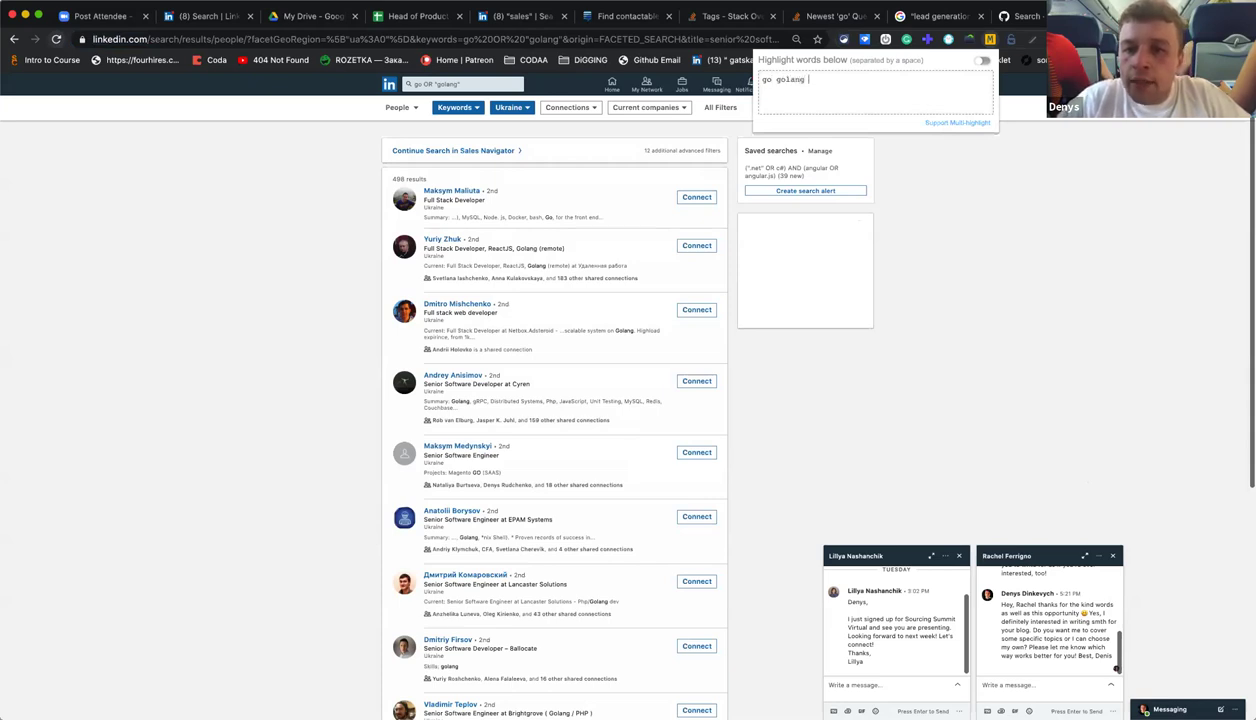
key(BackSpace)
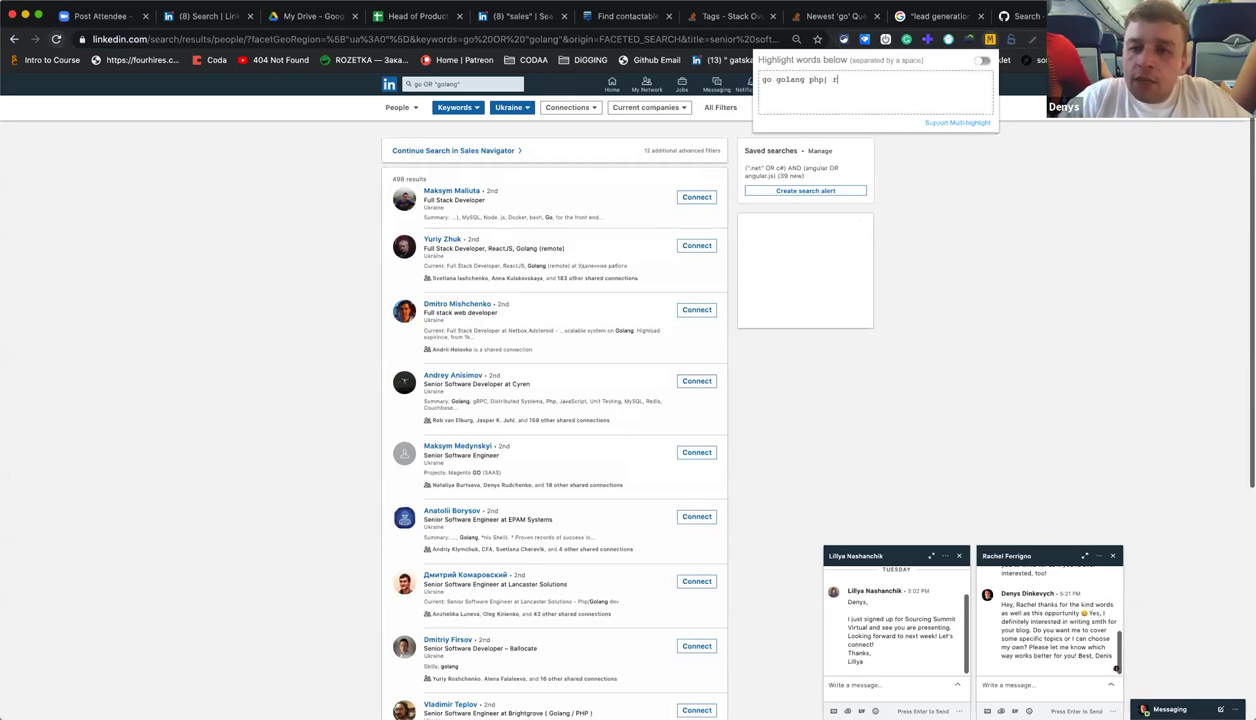
text(p rubb)
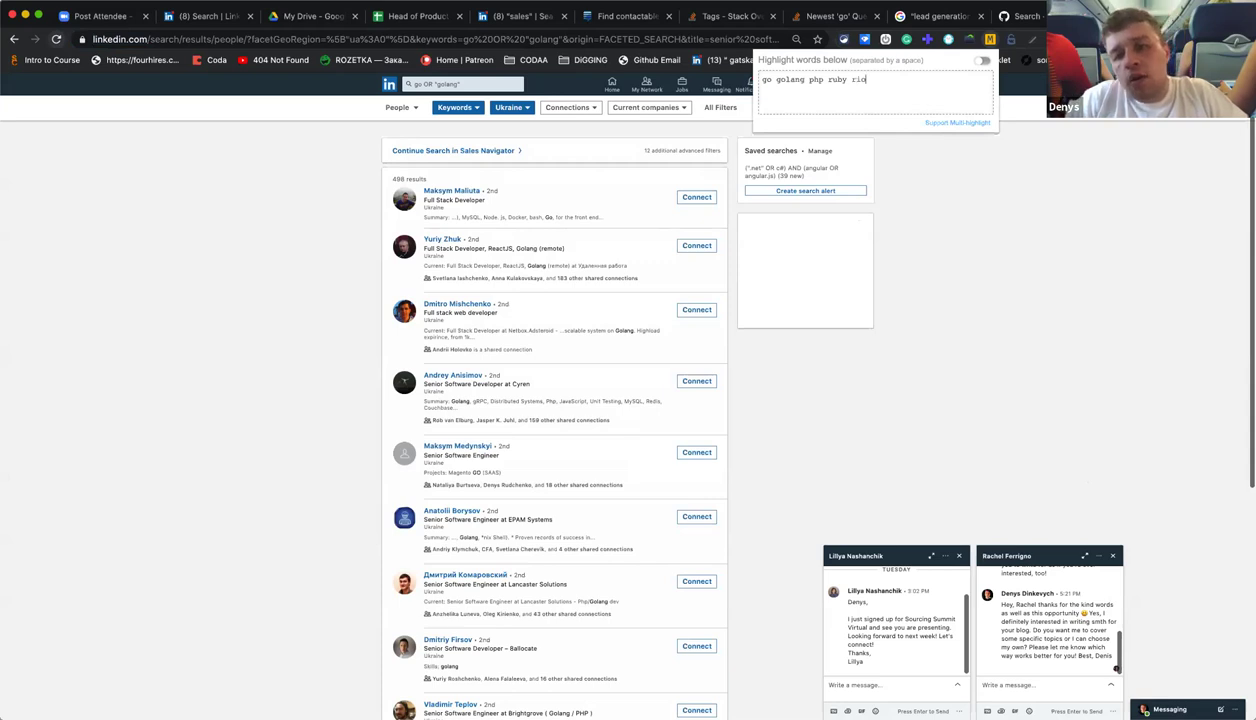
text(ru)
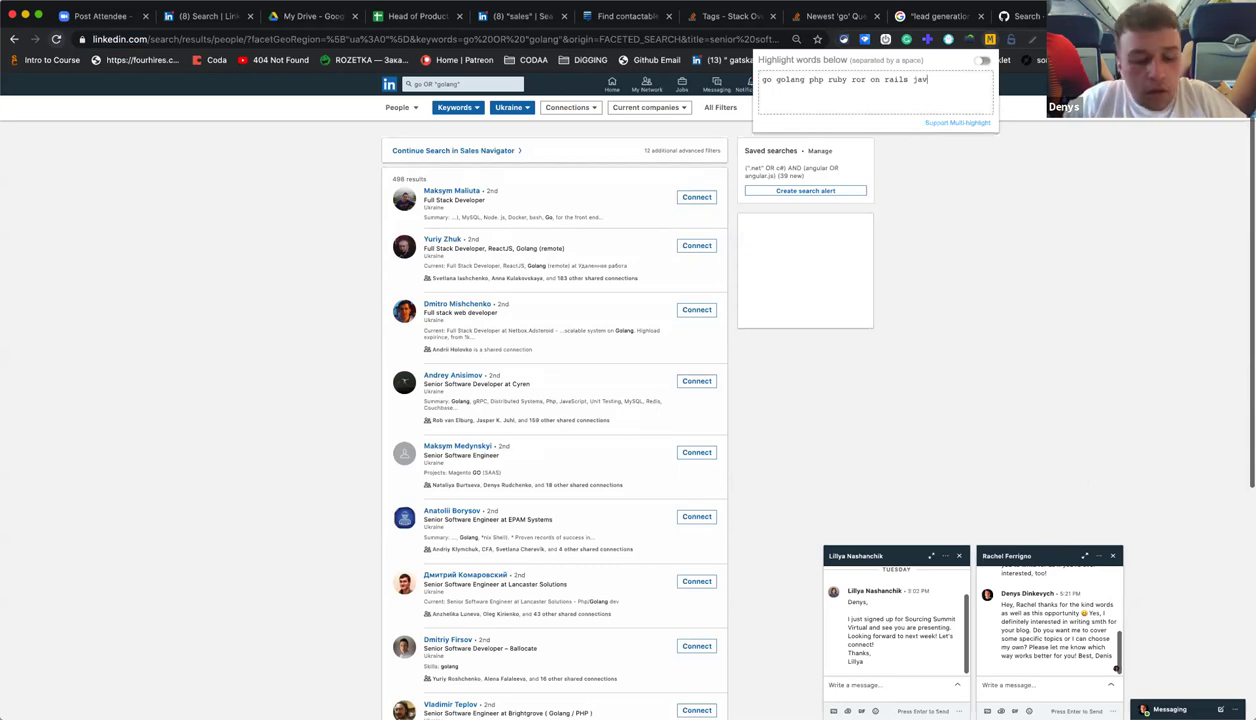
text(s javascript)
click(980, 61)
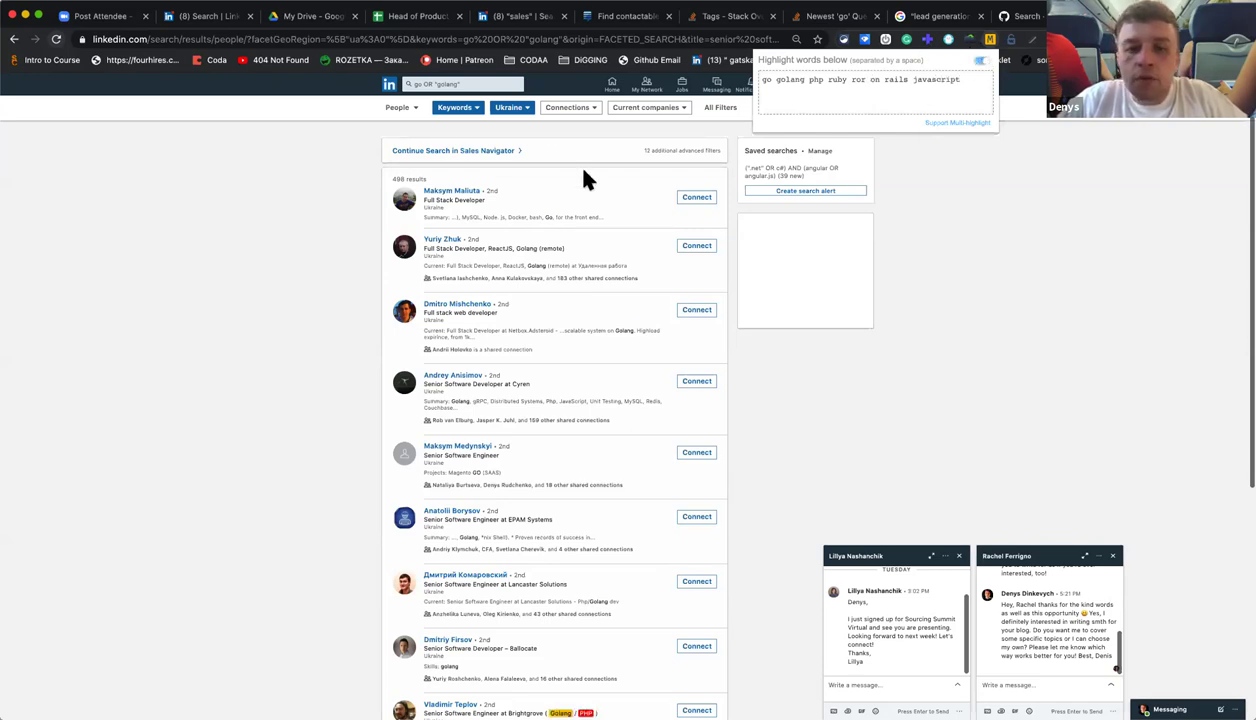
Examine the highlighted keywords in the results and open the profile of the engineer with the Magento GO project in a new tab.
scroll(541, 210, down, 3)
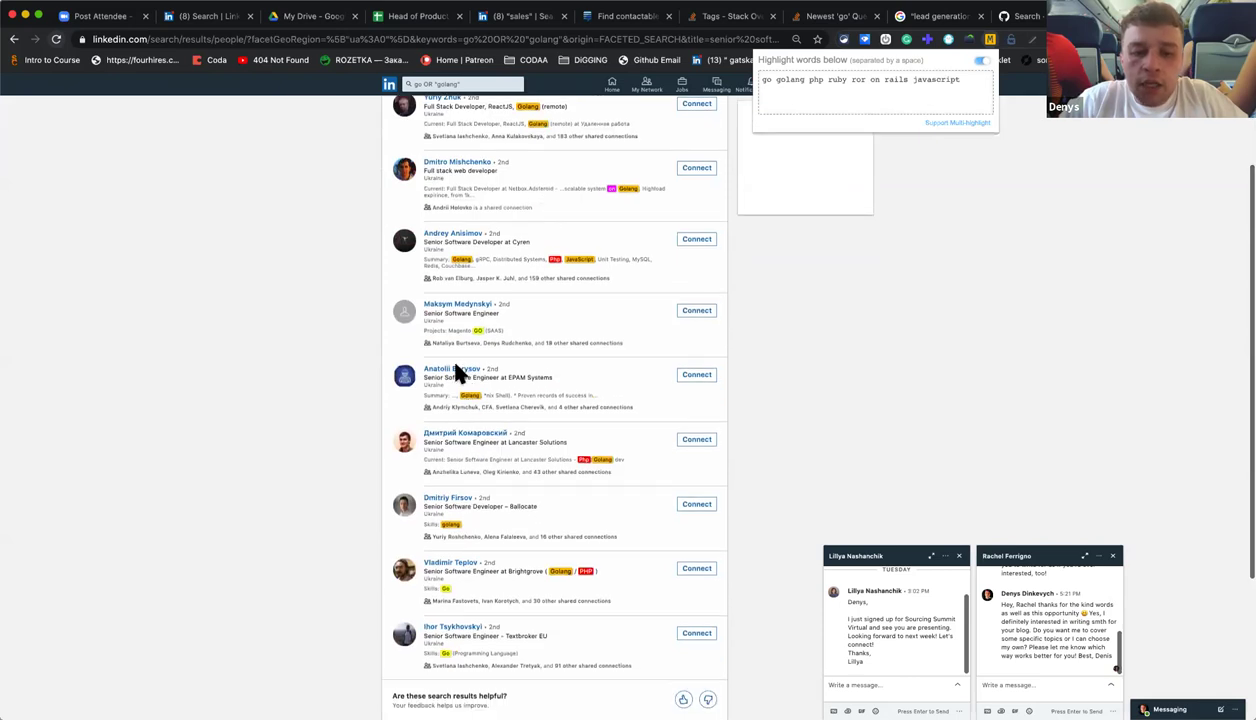
super+click(458, 304)
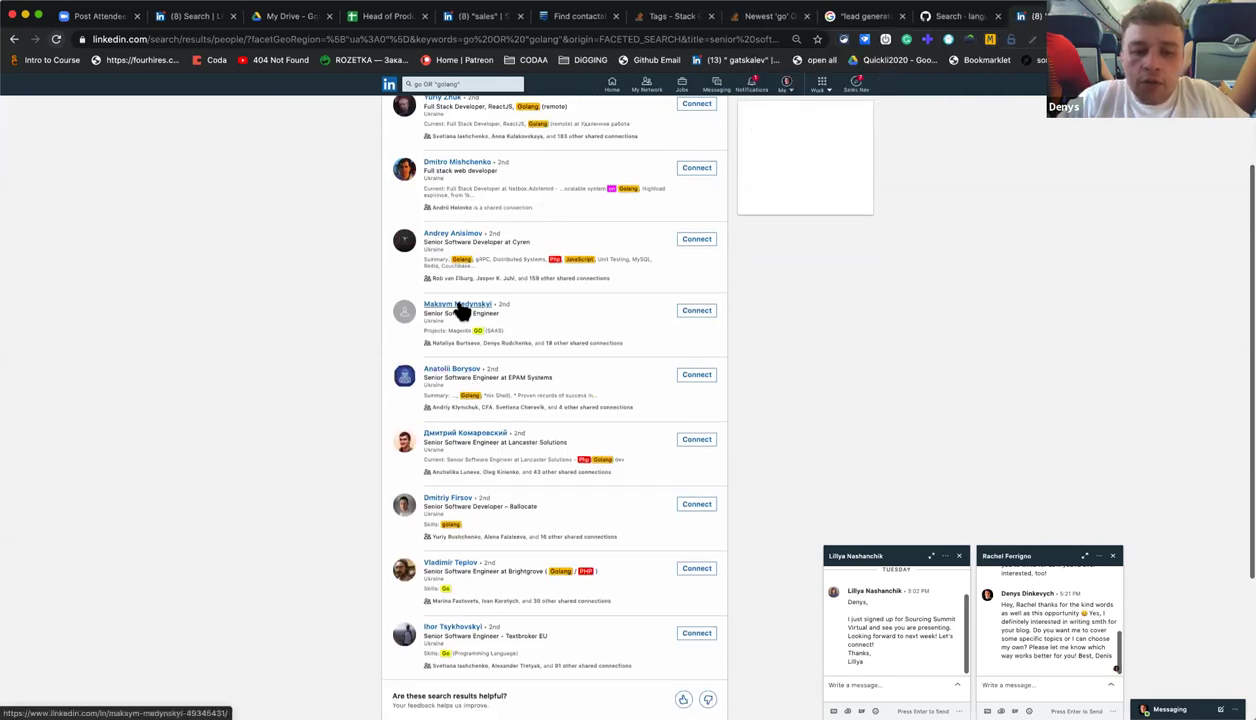
scroll(476, 82, up, 2)
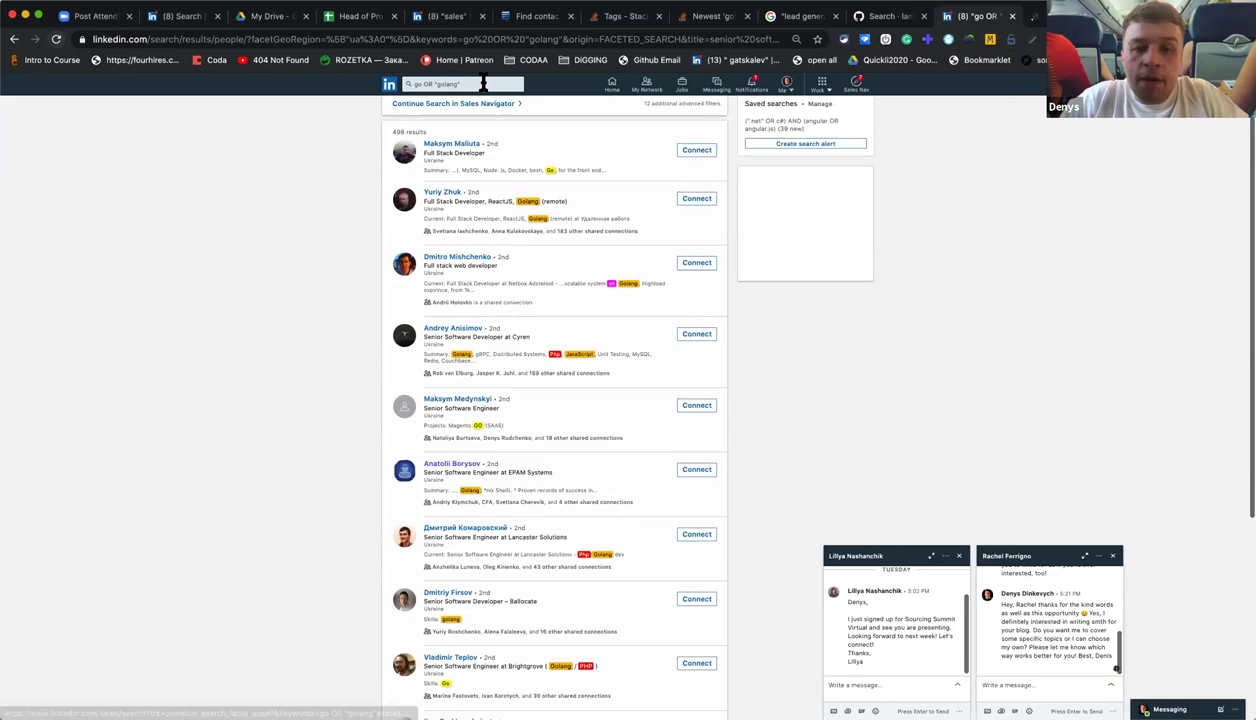
Start editing the LinkedIn keyword query go OR "golang".
click(481, 86)
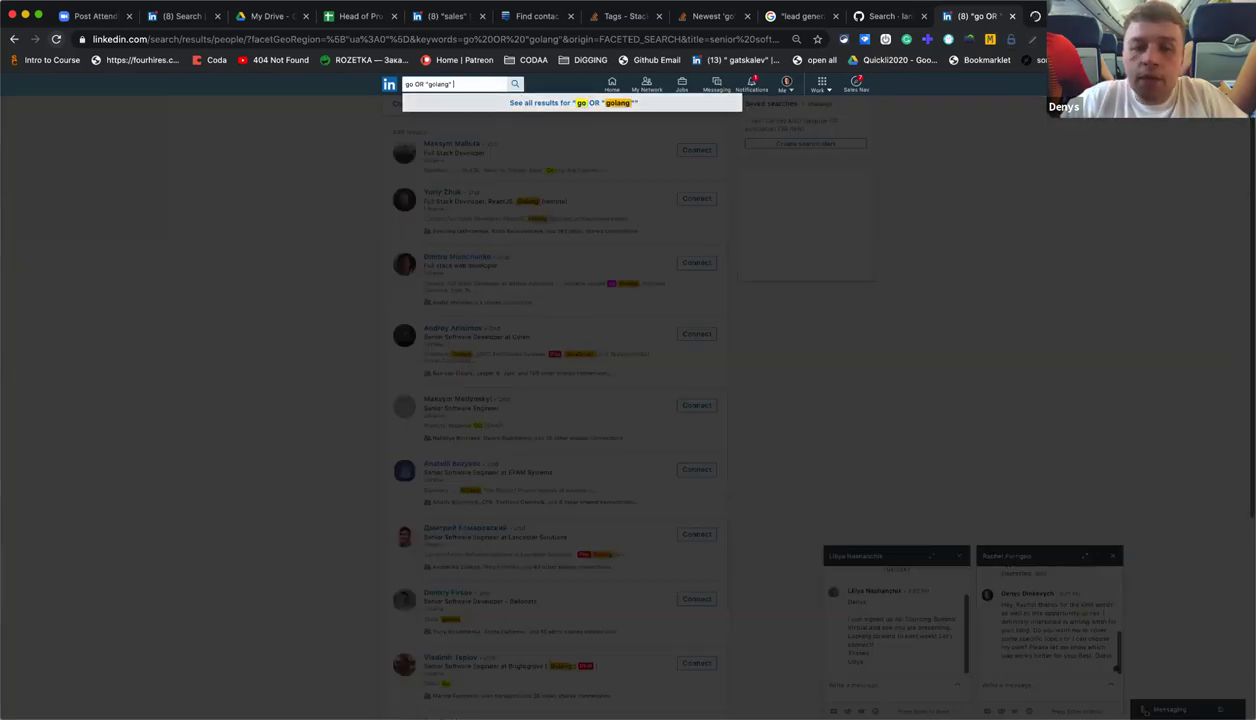